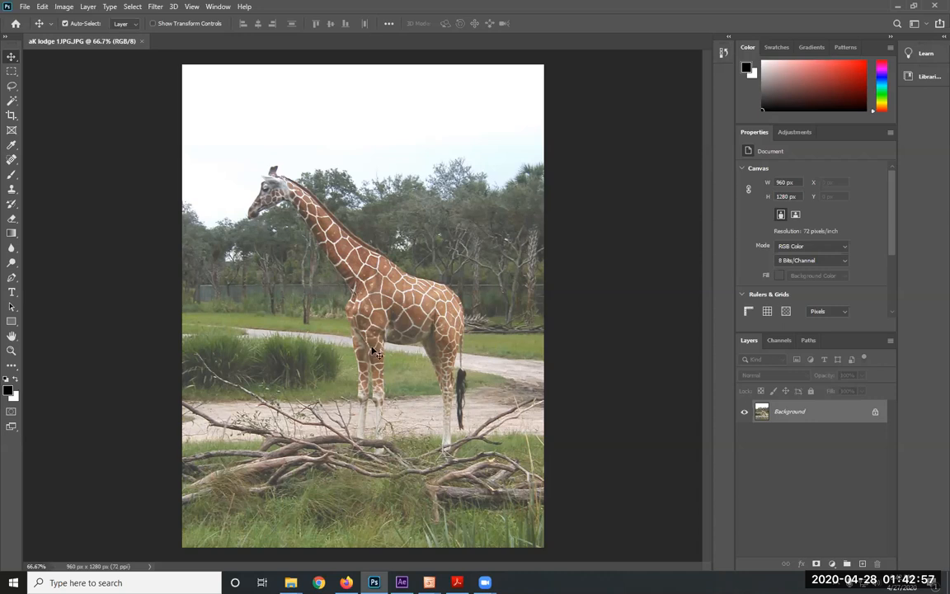
Open the new document settings and examine the width, height and resolution of the default preset.
click(23, 8)
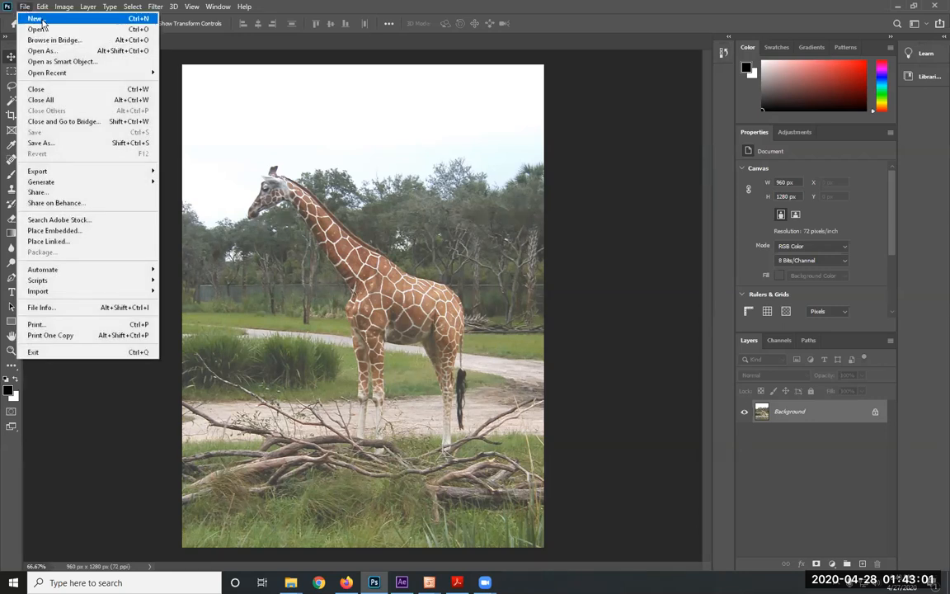
click(33, 18)
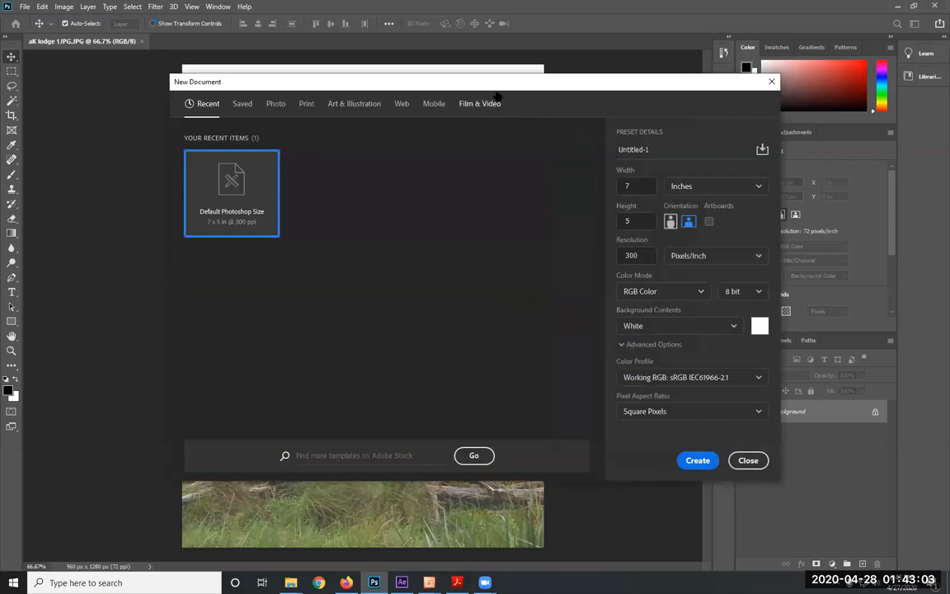
drag(428, 96, 383, 114)
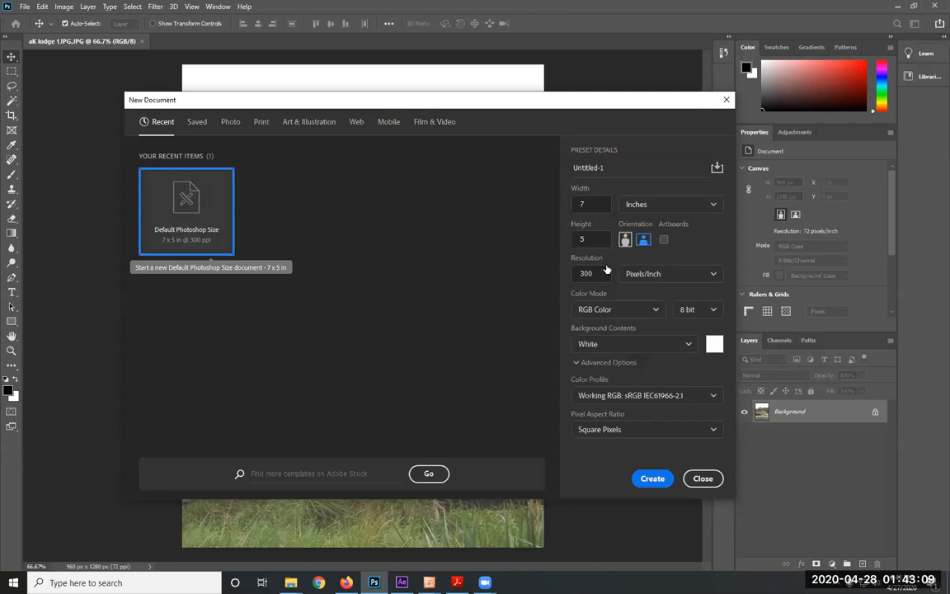
click(592, 203)
key(Tab)
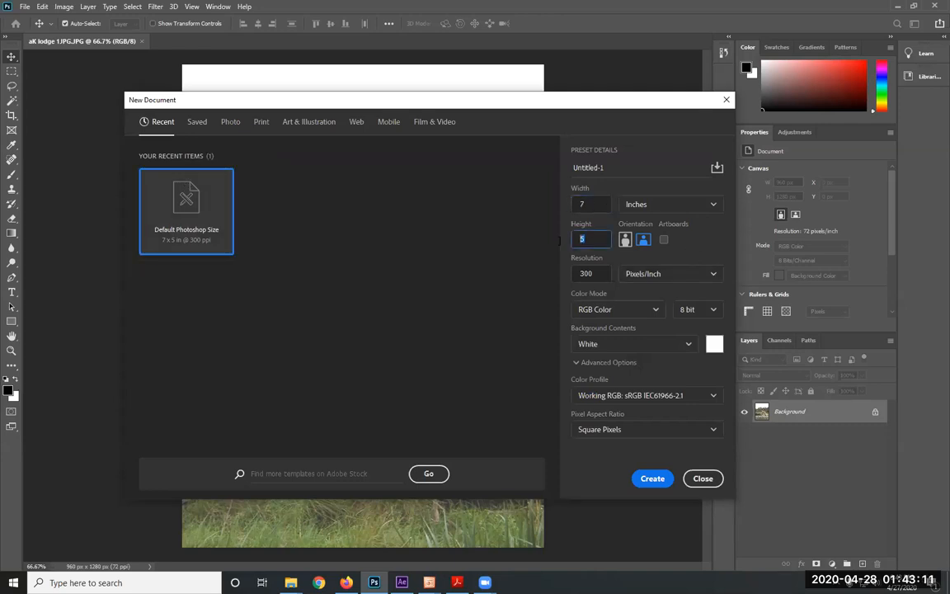
key(Tab)
Browse the new document preset categories from Photo and Print through Web and Mobile to Film & Video.
click(230, 122)
click(260, 122)
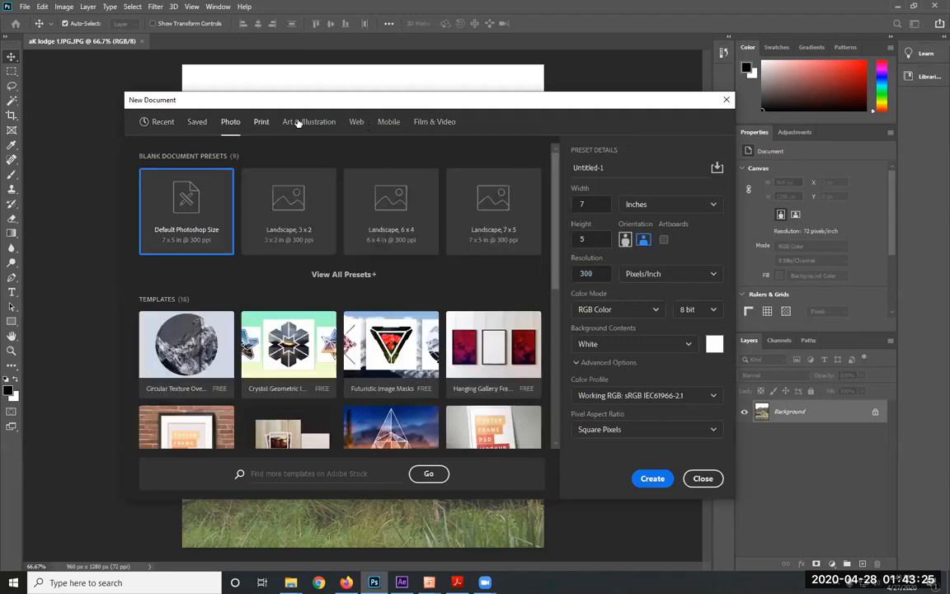
click(308, 122)
click(357, 122)
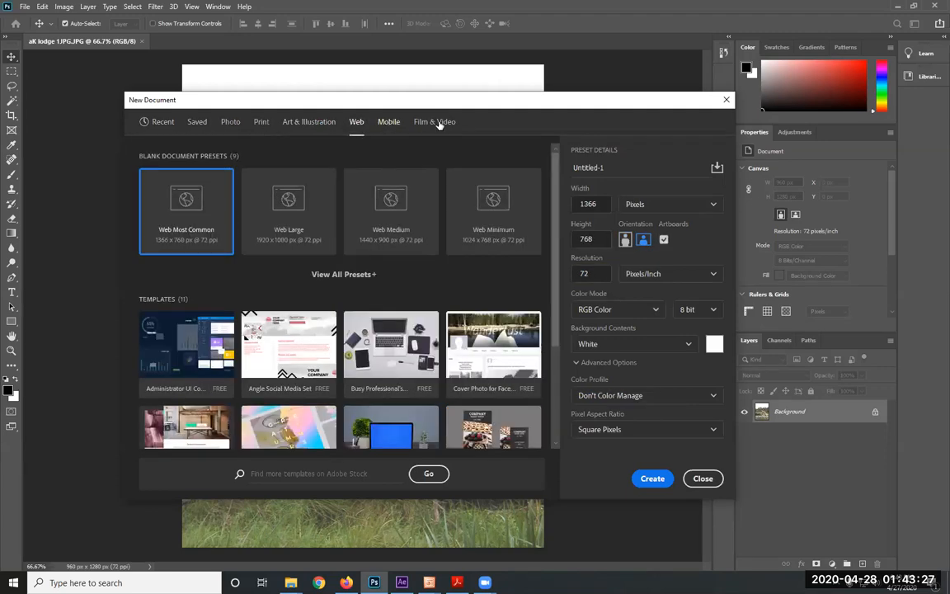
click(389, 122)
click(432, 122)
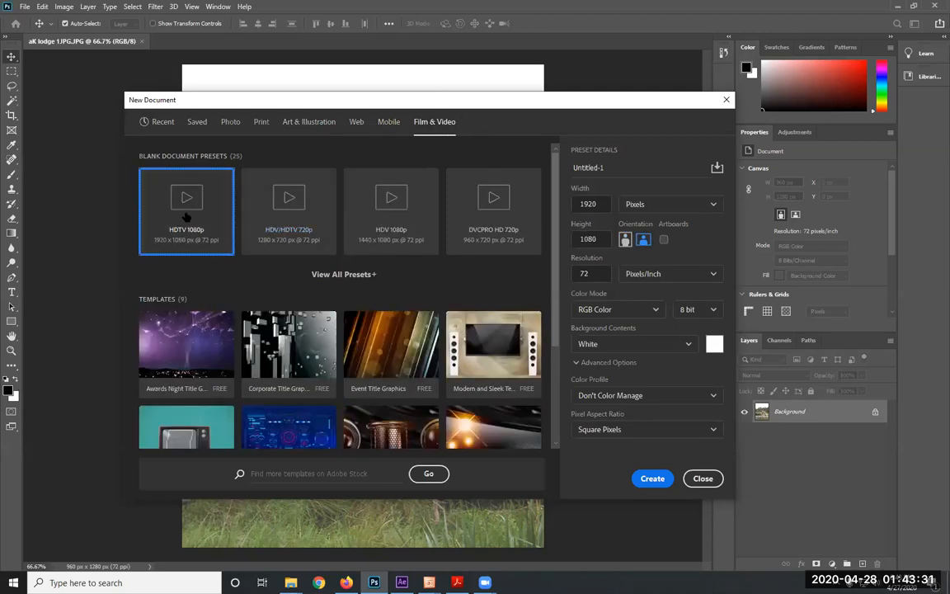
Expand the Film & Video category to all its blank document presets and look through the NTSC, PAL and film formats.
click(344, 275)
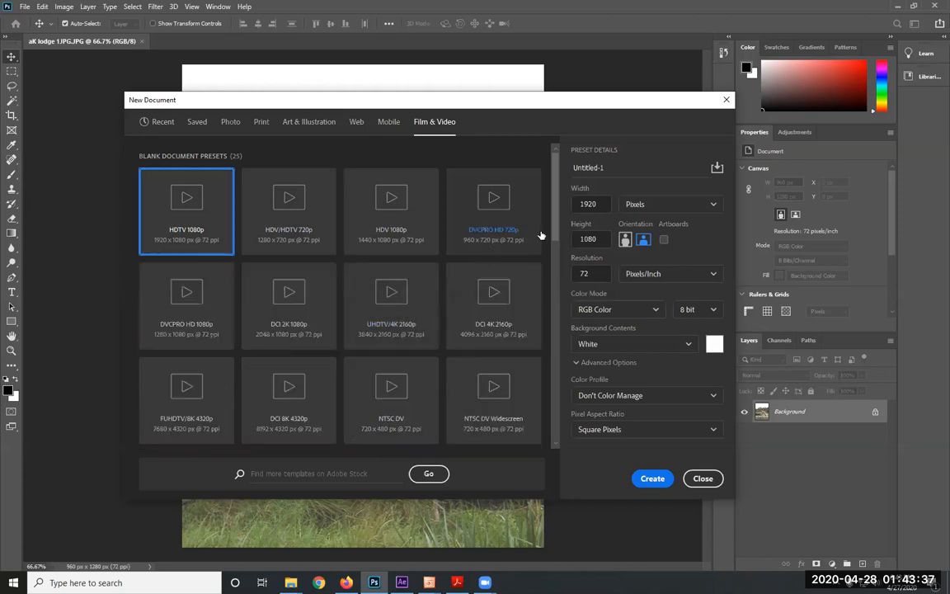
drag(555, 235, 554, 363)
scroll(499, 309, up, 2)
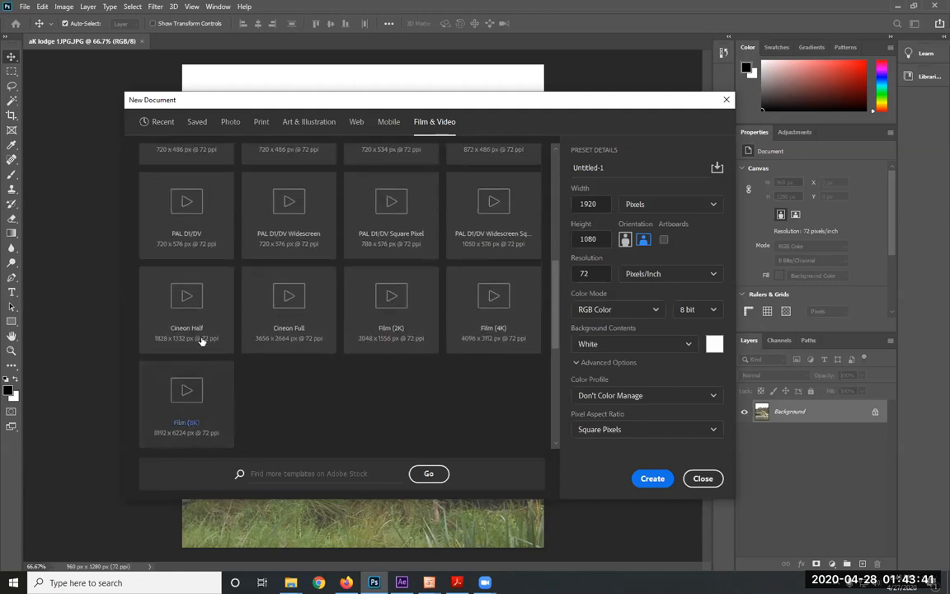
scroll(380, 297, up, 1)
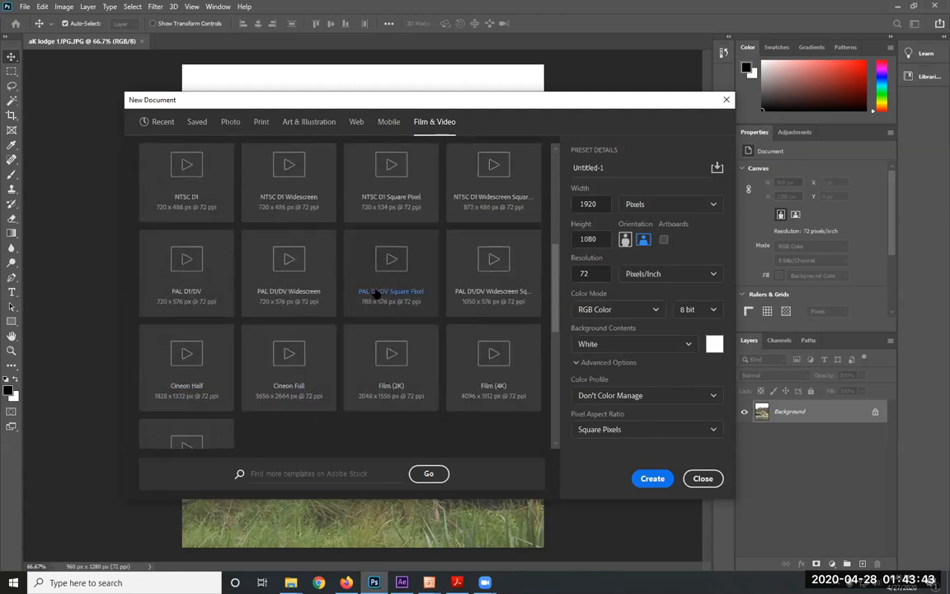
scroll(375, 294, up, 1)
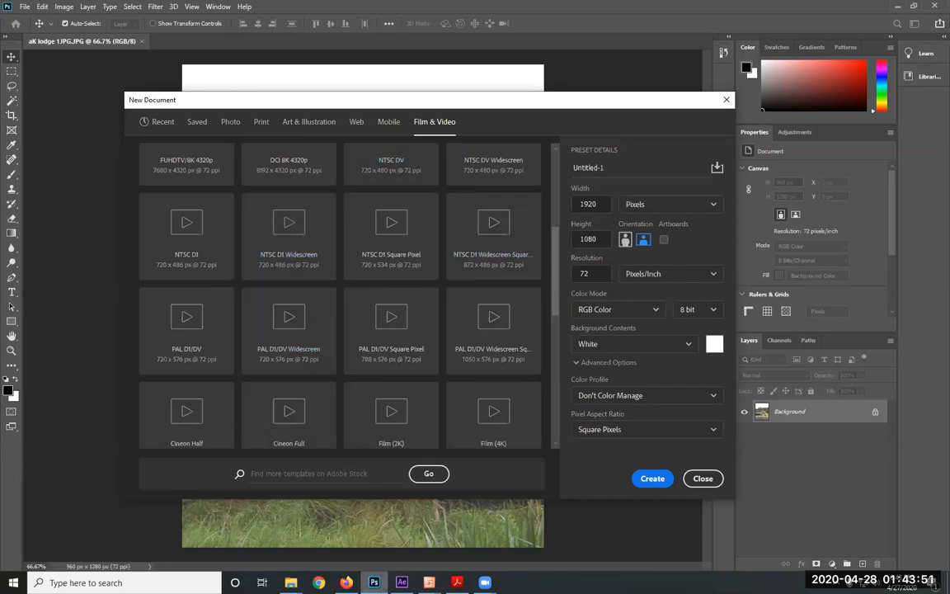
Switch to After Effects, review the presets offered for a new composition and close its settings without creating one.
key(alt+Tab)
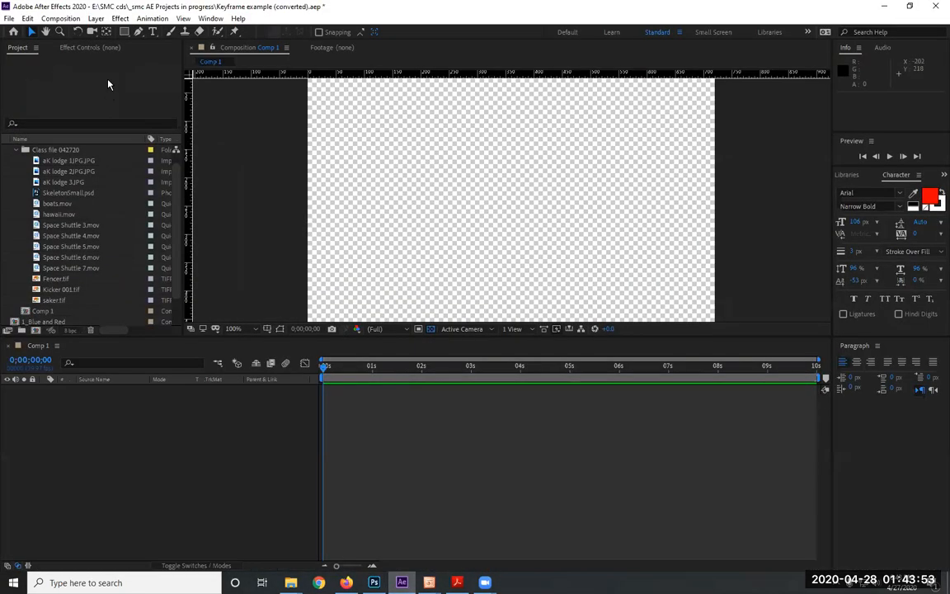
click(60, 18)
click(74, 32)
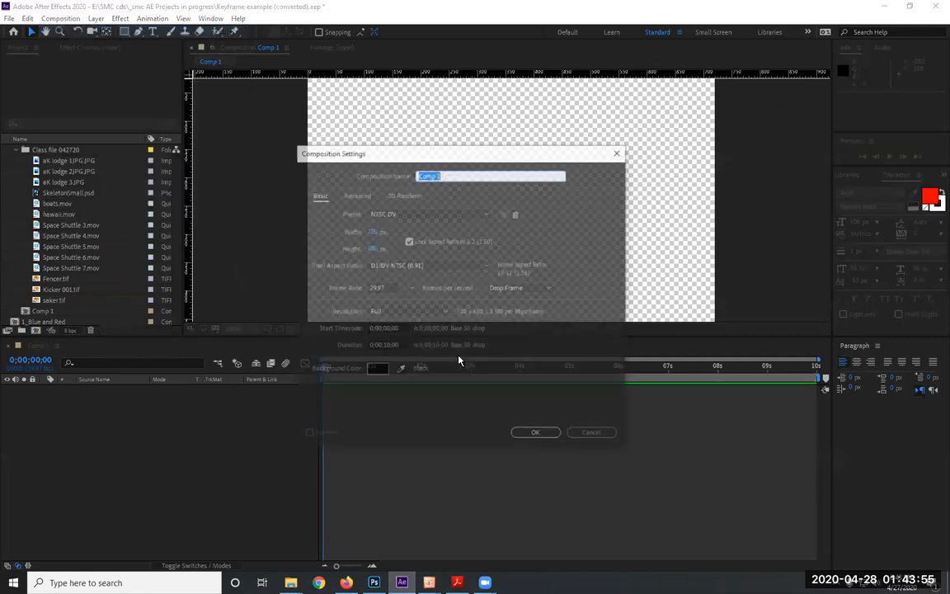
click(482, 212)
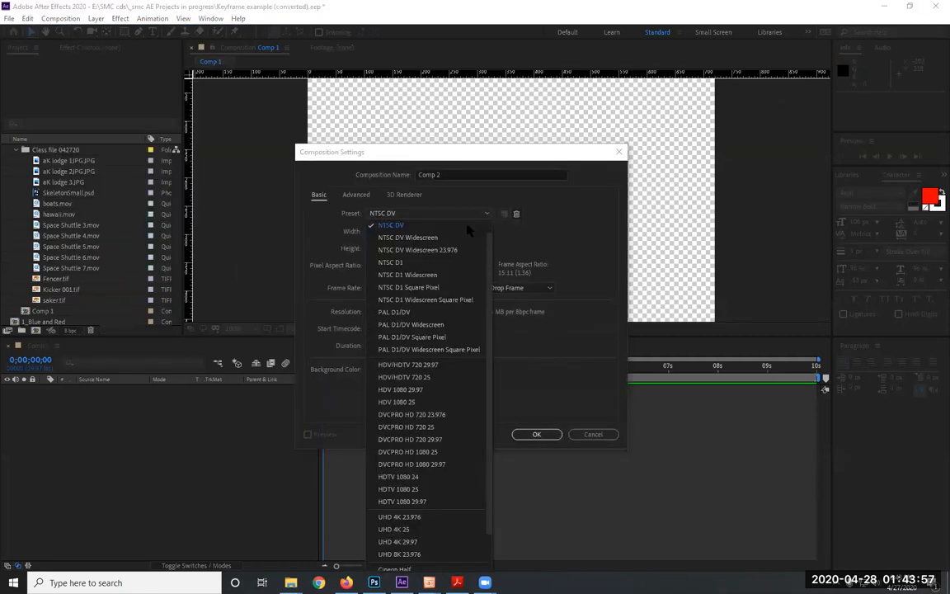
scroll(442, 429, up, 1)
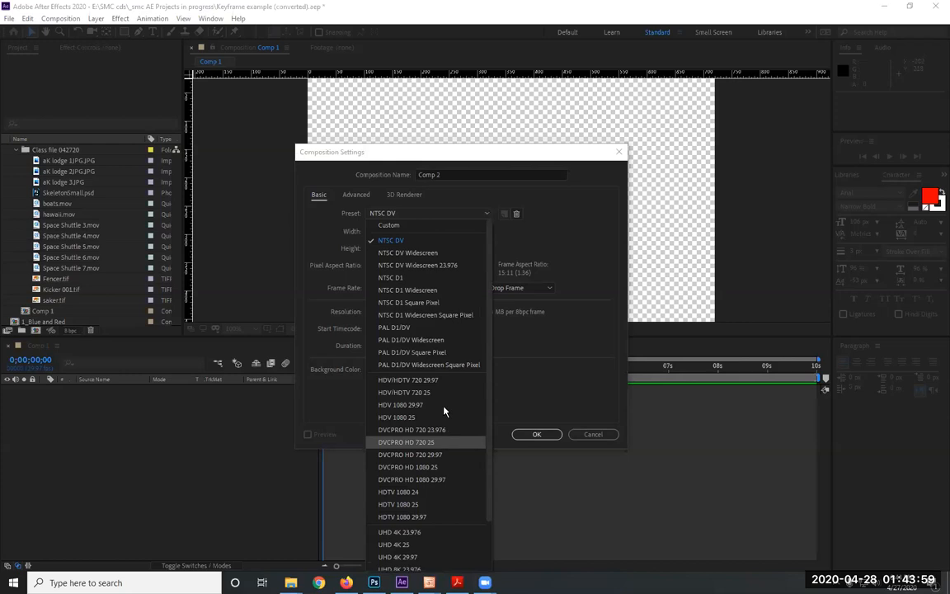
click(584, 442)
click(589, 438)
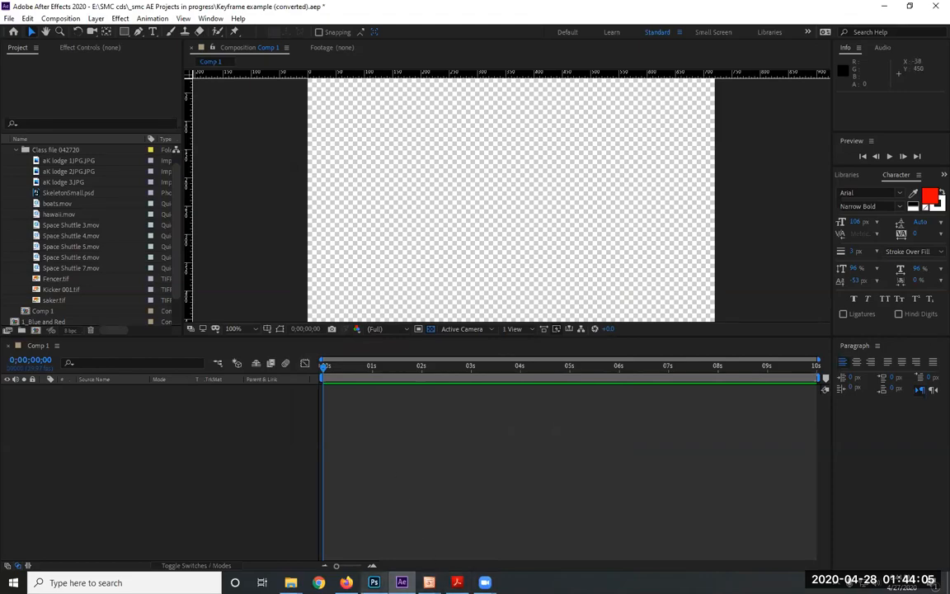
Return to Photoshop, review the size and resolution settings and the NTSC D1 preset, and close the new document dialog without creating a file.
key(alt+Tab)
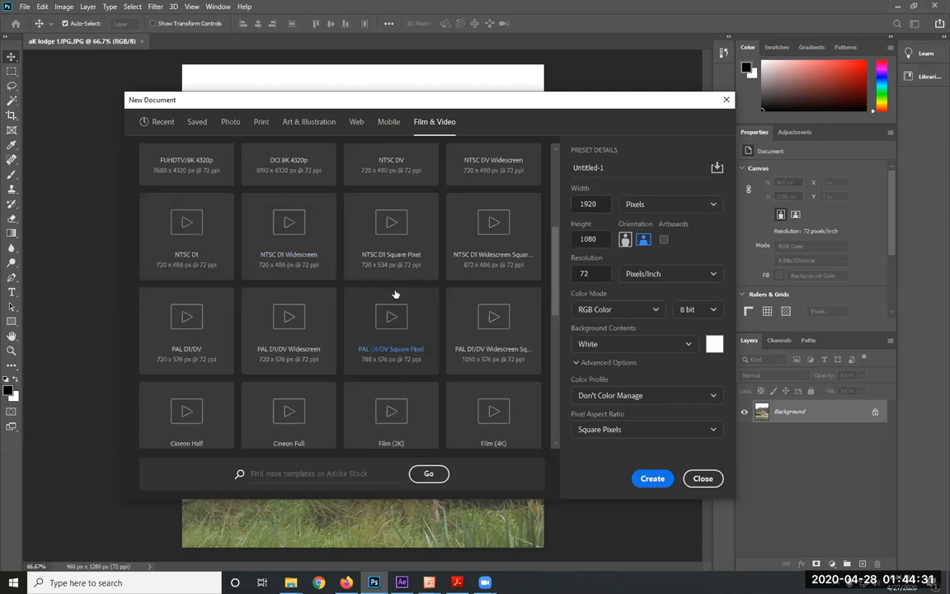
double_click(596, 268)
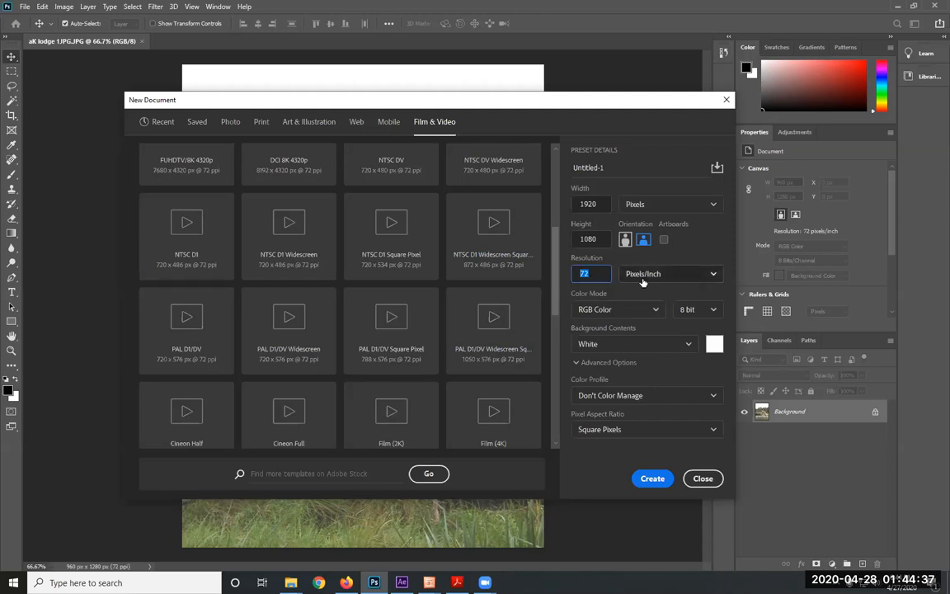
drag(602, 240, 552, 238)
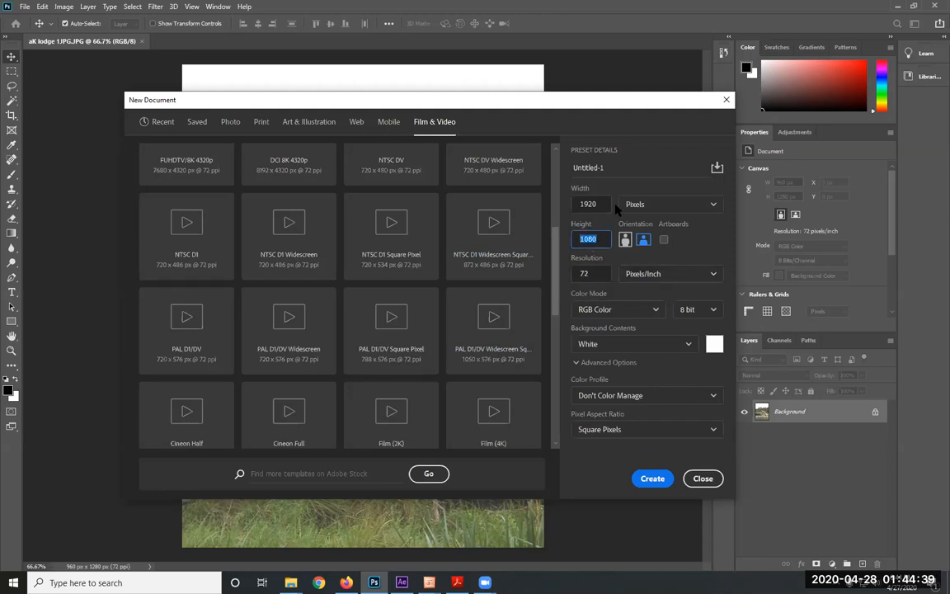
drag(609, 204, 534, 204)
click(189, 222)
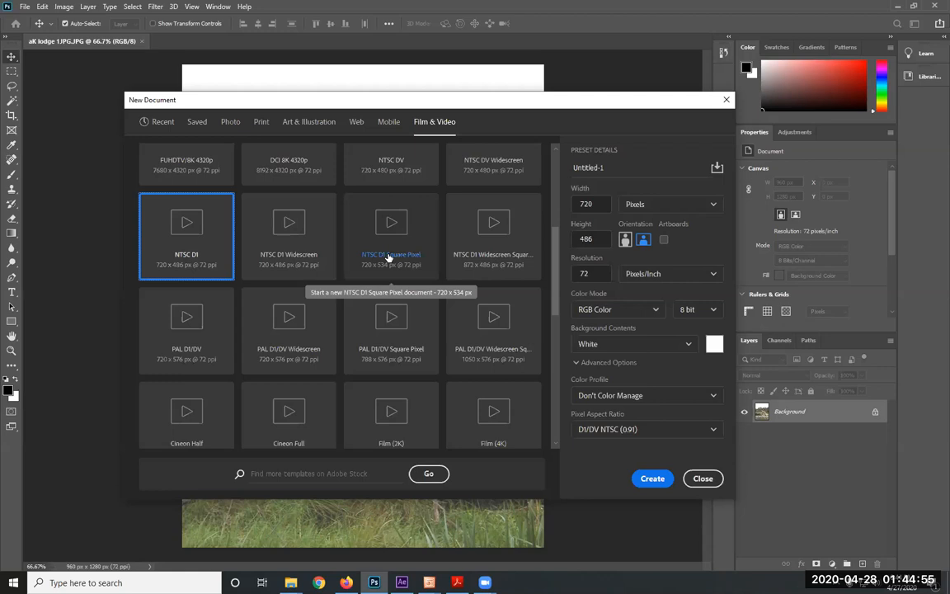
click(711, 482)
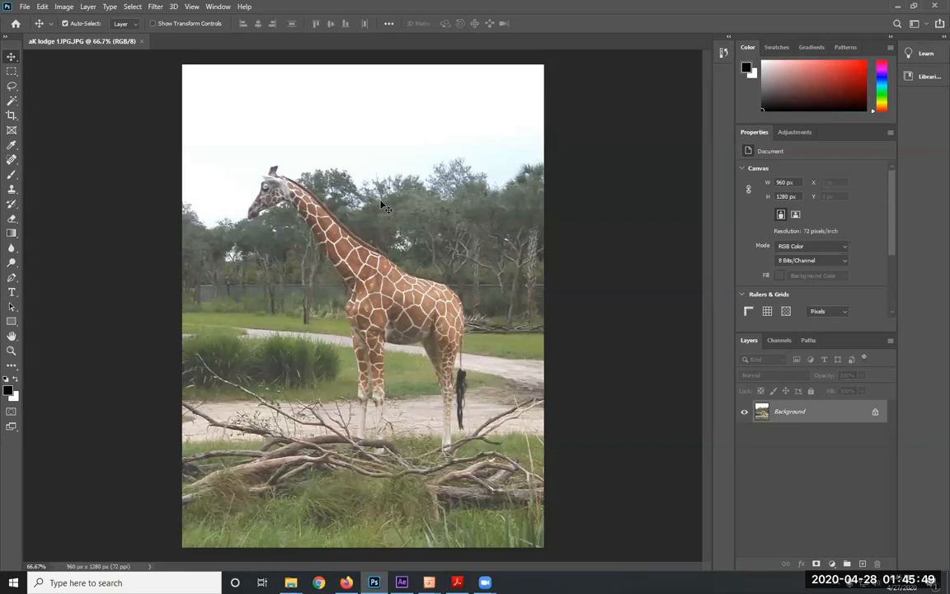
Unlock the giraffe photo's background layer, and float the Layers panel over the canvas, enlarged to nearly full height.
click(875, 411)
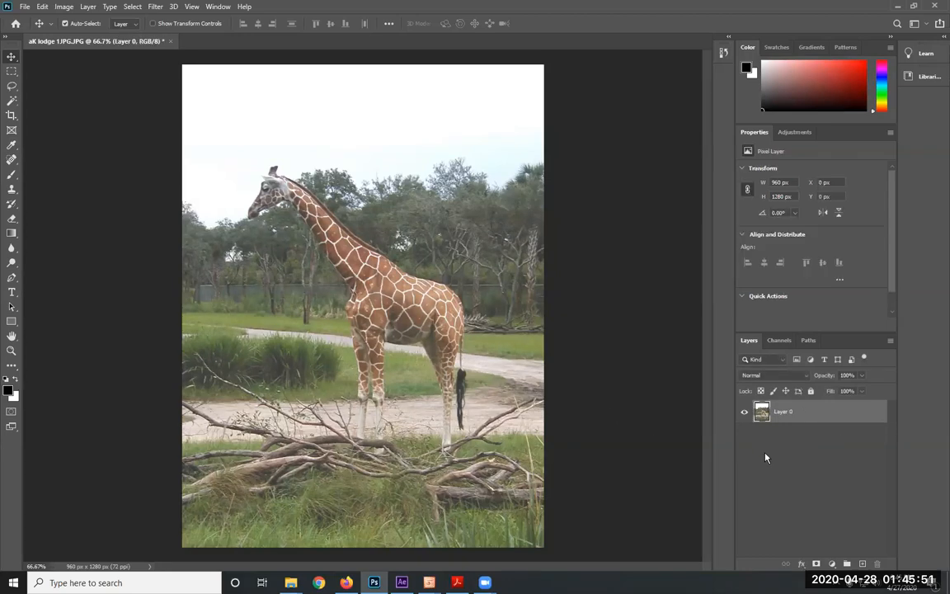
drag(861, 345, 638, 120)
drag(649, 363, 645, 252)
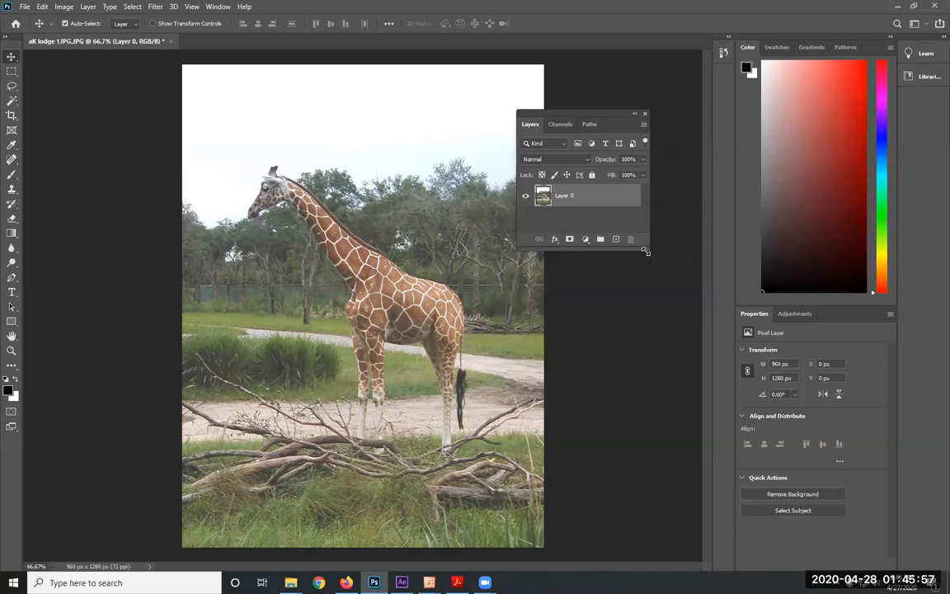
drag(644, 254, 683, 520)
mouse_move(600, 121)
mouse_down()
mouse_move(627, 111)
mouse_move(613, 109)
mouse_up()
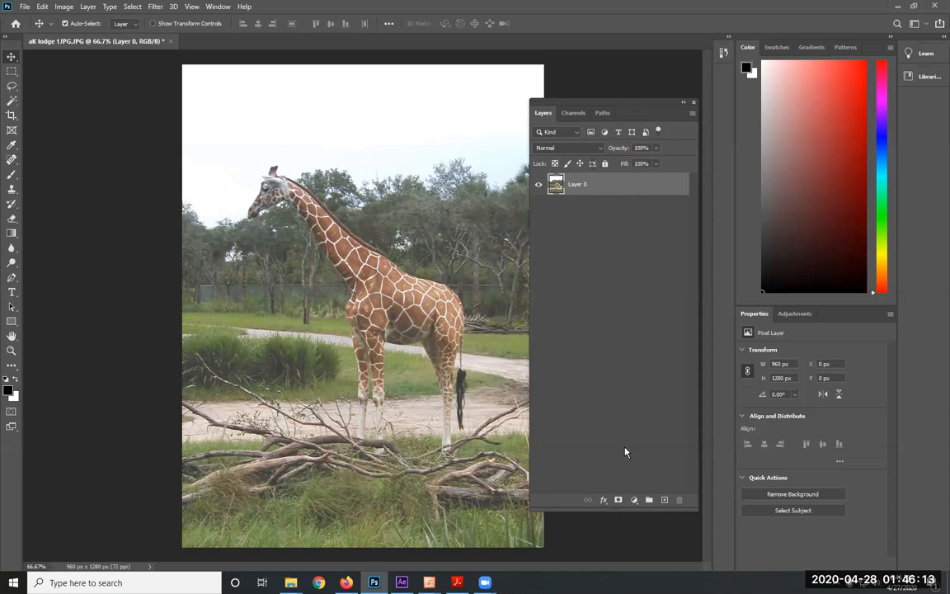
Add a new empty layer above the giraffe photo and paint loose black Brush strokes across it.
click(666, 501)
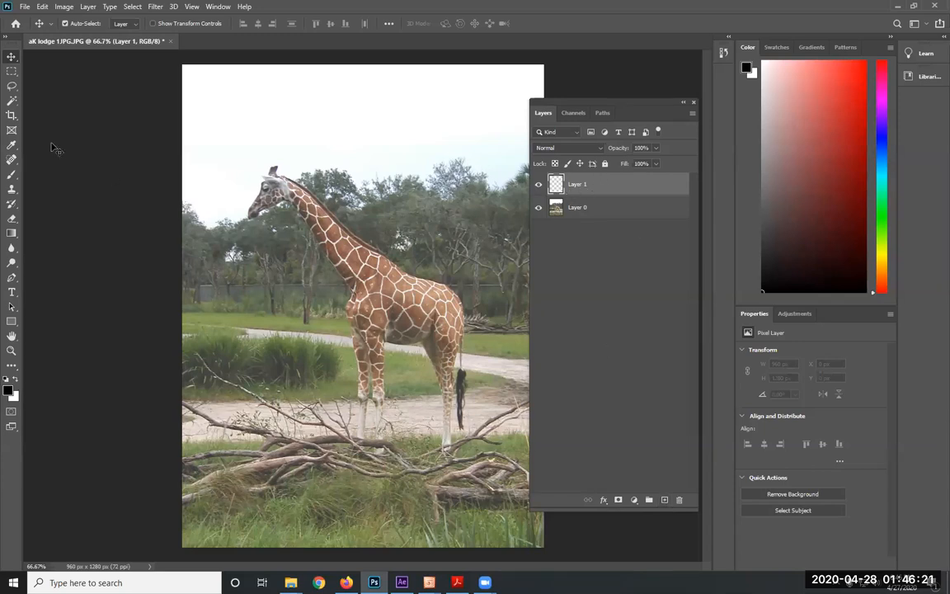
click(11, 174)
mouse_move(386, 149)
mouse_down()
mouse_move(470, 116)
mouse_move(221, 171)
mouse_move(347, 235)
mouse_up()
drag(404, 261, 313, 284)
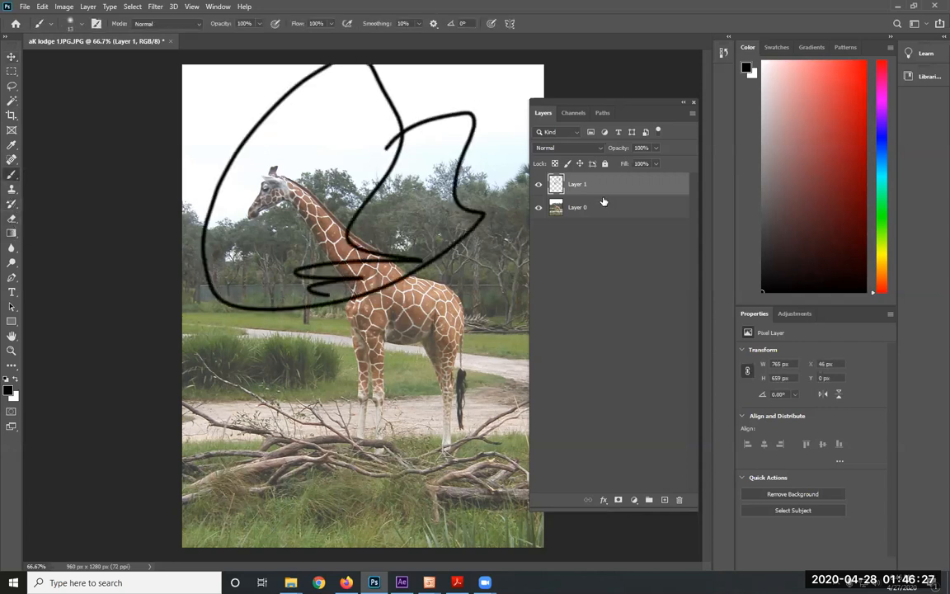
Toggle the painted layer's visibility off and on, and delete that layer.
click(538, 186)
click(539, 186)
mouse_move(575, 173)
mouse_down()
mouse_move(544, 216)
mouse_move(616, 450)
mouse_move(682, 499)
mouse_up()
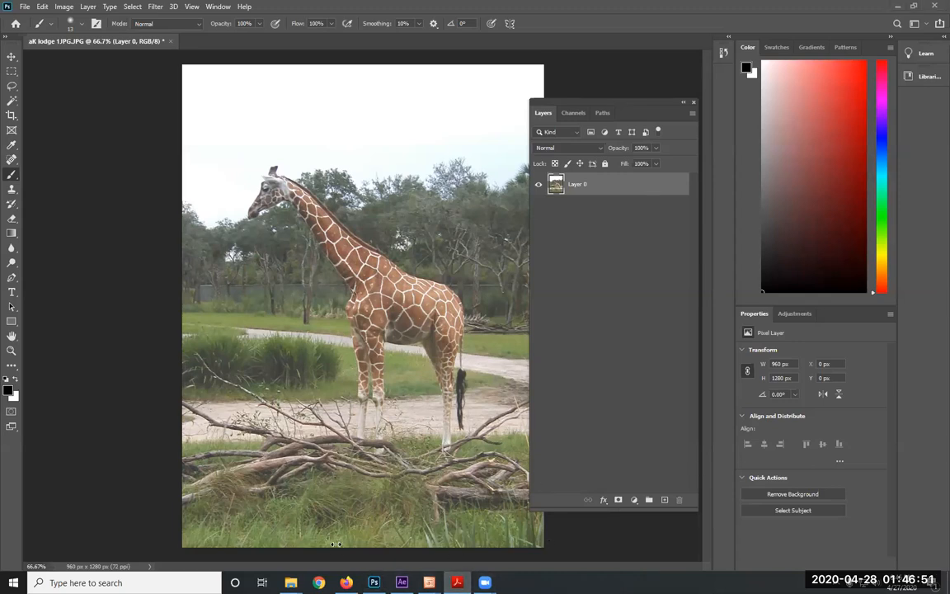
Switch to the PowerPoint file GR DES 71 _ alpha channel.ppt, start its slide show and advance to the Color Picker slide.
mouse_move(428, 582)
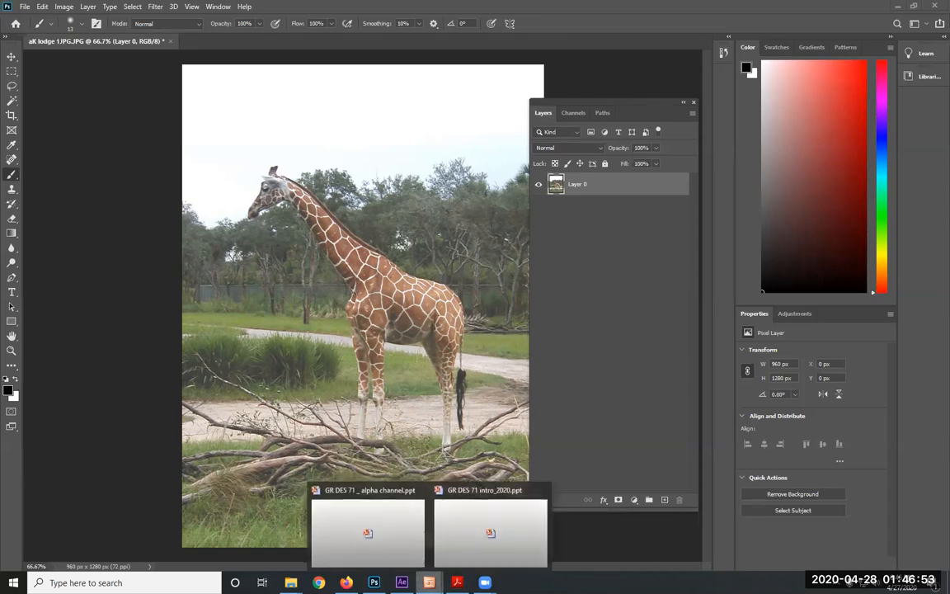
click(345, 488)
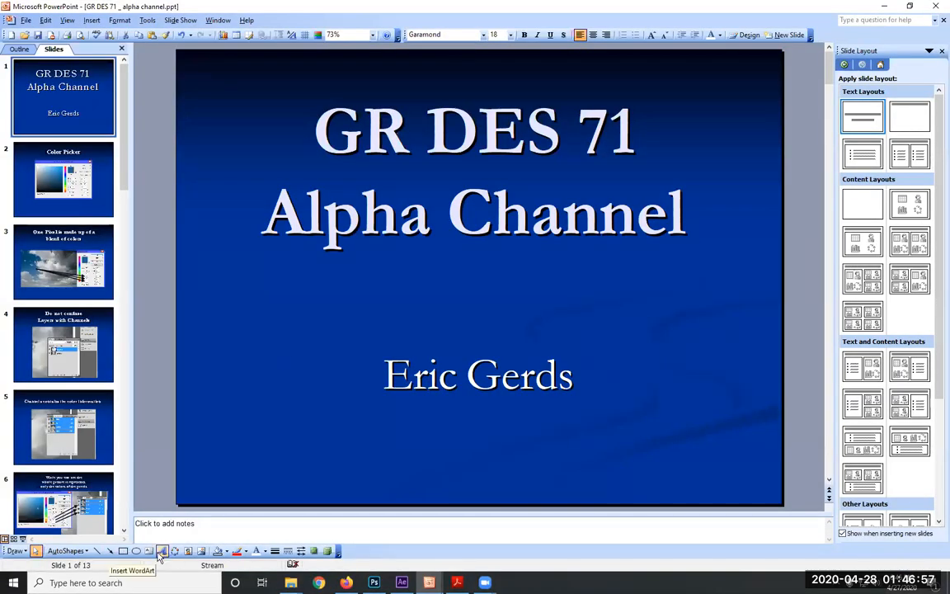
click(24, 540)
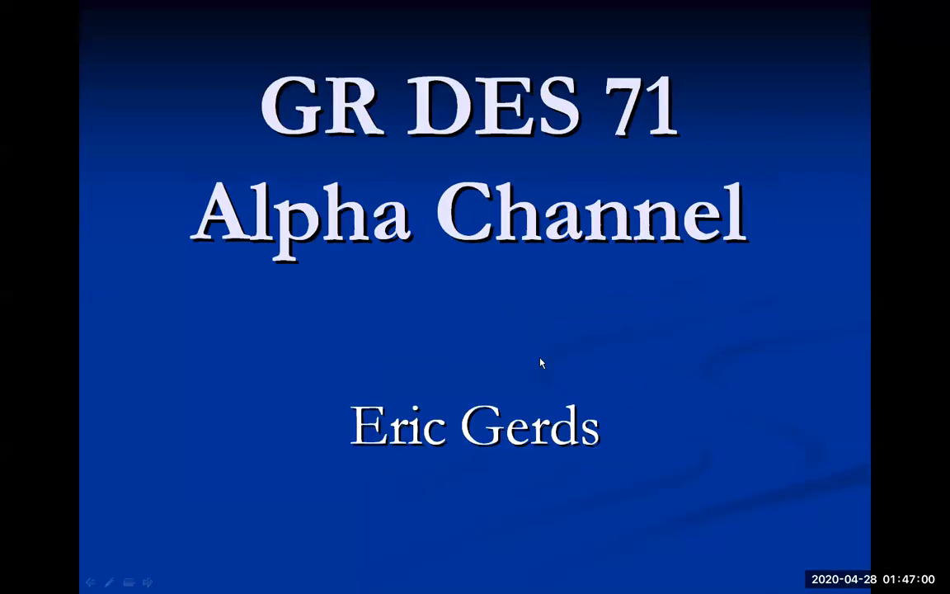
click(599, 393)
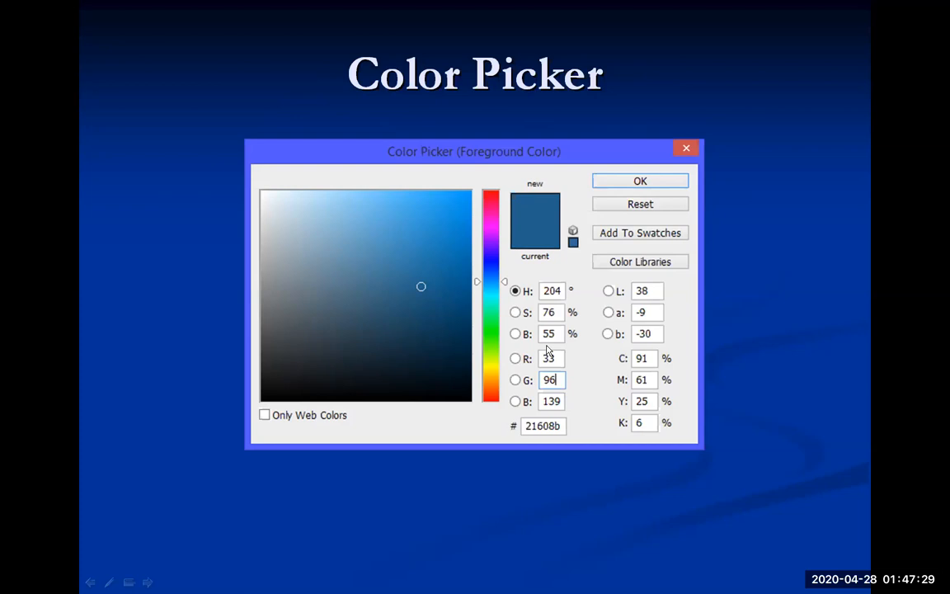
Switch to Photoshop and sample a reddish-brown foreground colour from the giraffe's neck with the Eyedropper tool.
key(alt+Tab)
key(alt+Tab)
key(alt+Tab)
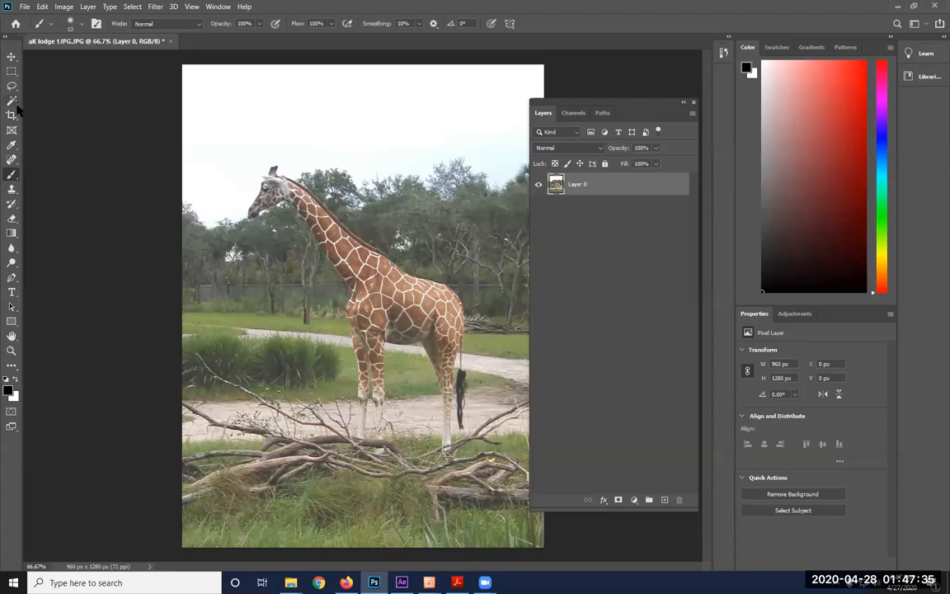
click(13, 247)
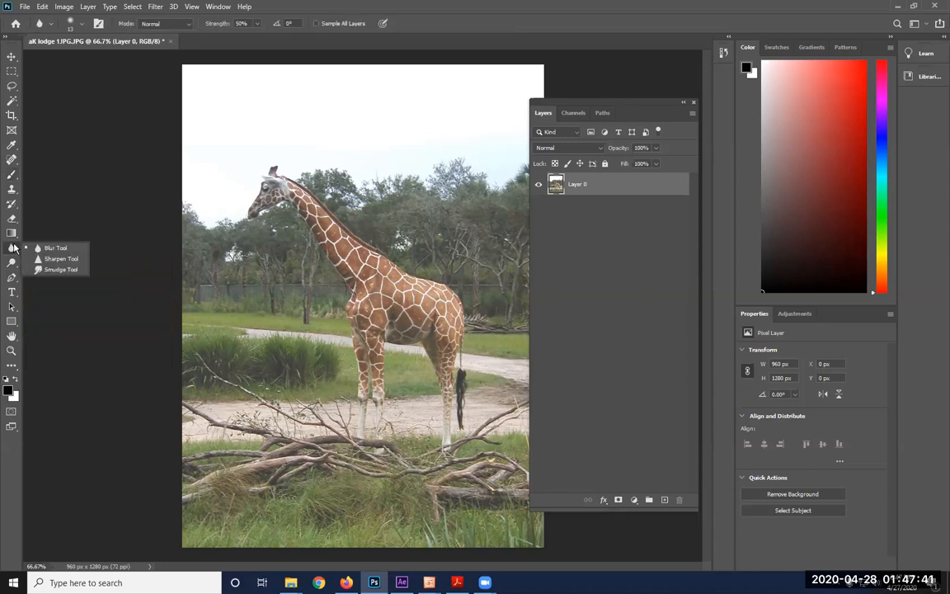
click(14, 191)
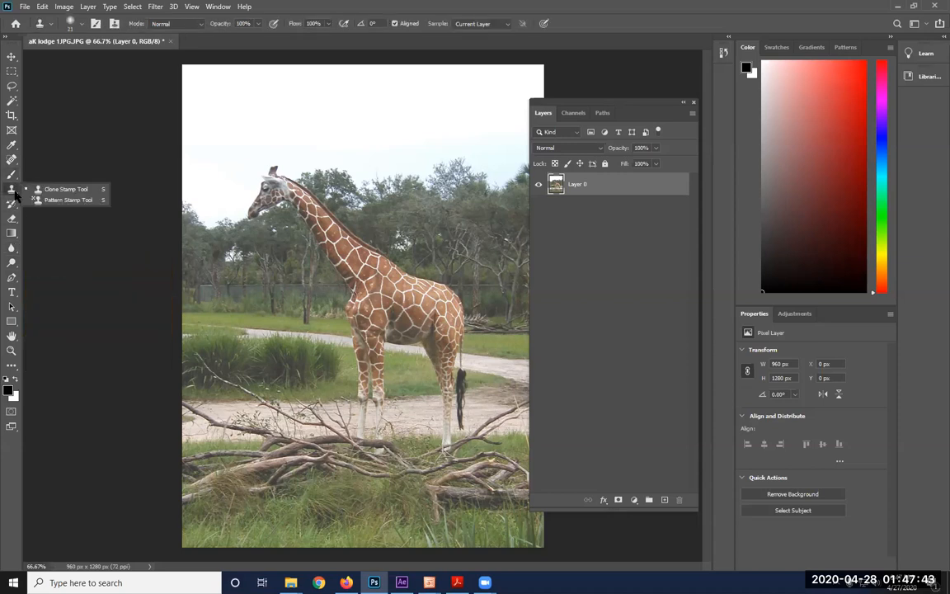
click(11, 144)
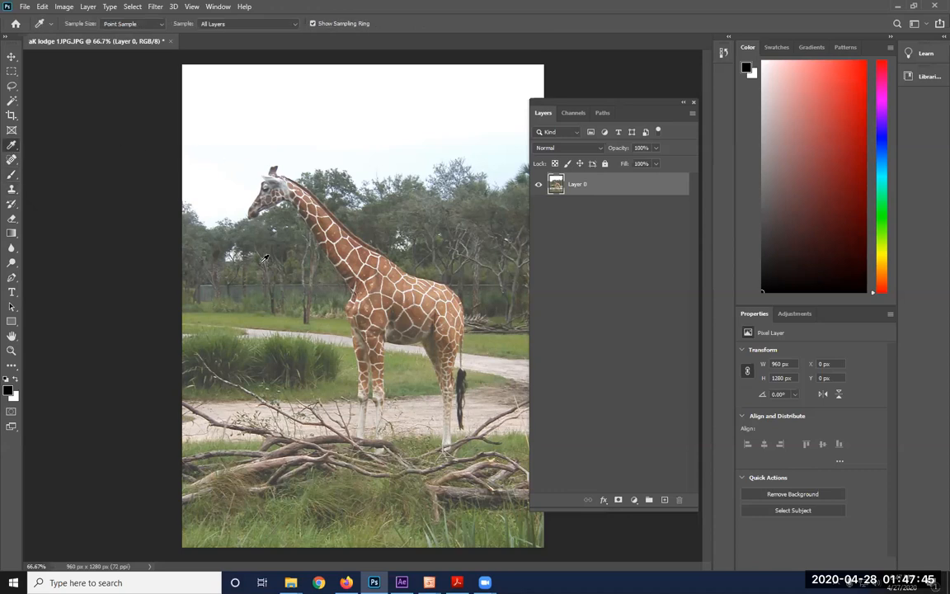
click(331, 218)
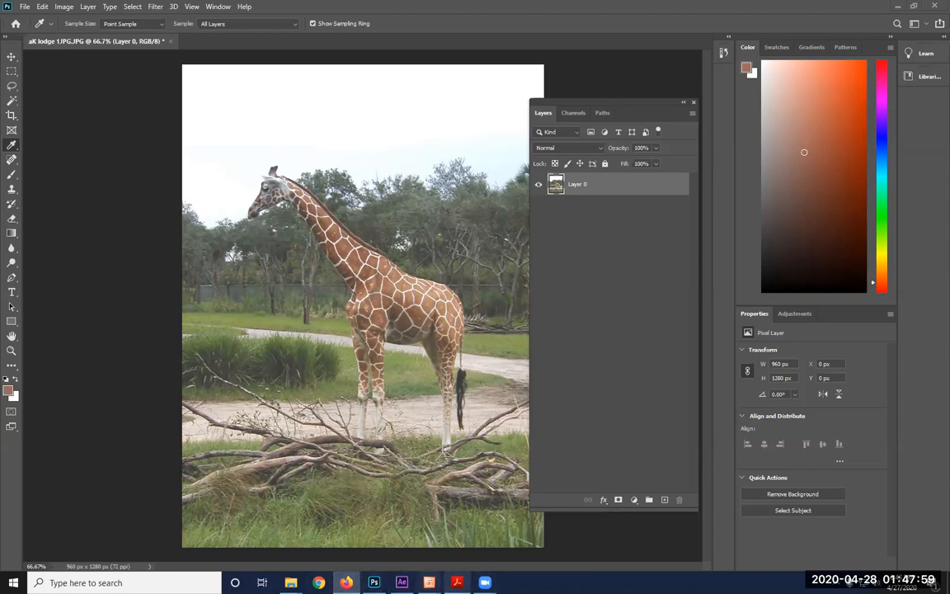
Return to the PowerPoint slide show, read through the remaining pixel, channel and alpha channel slides, and exit the show at its end.
mouse_move(428, 582)
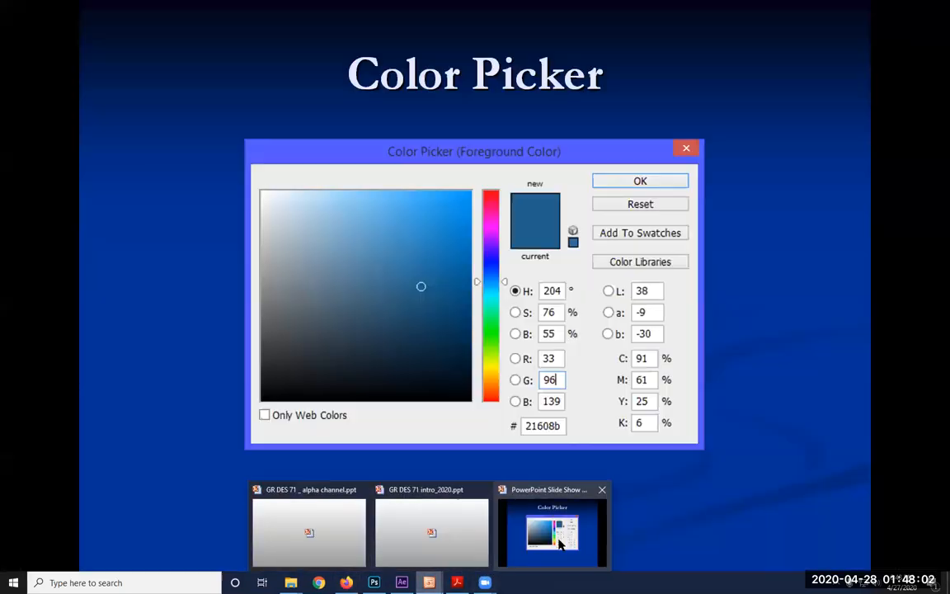
click(559, 544)
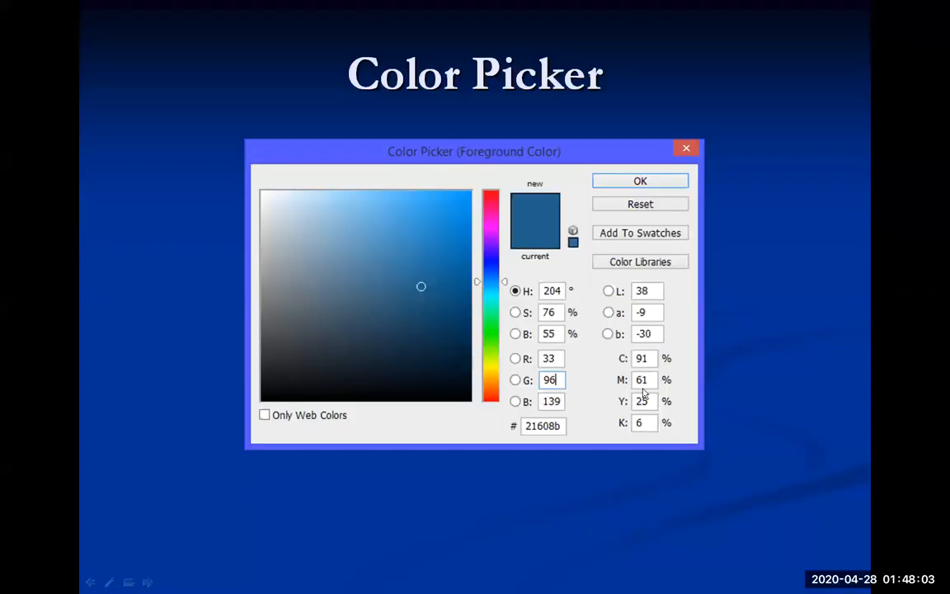
click(645, 395)
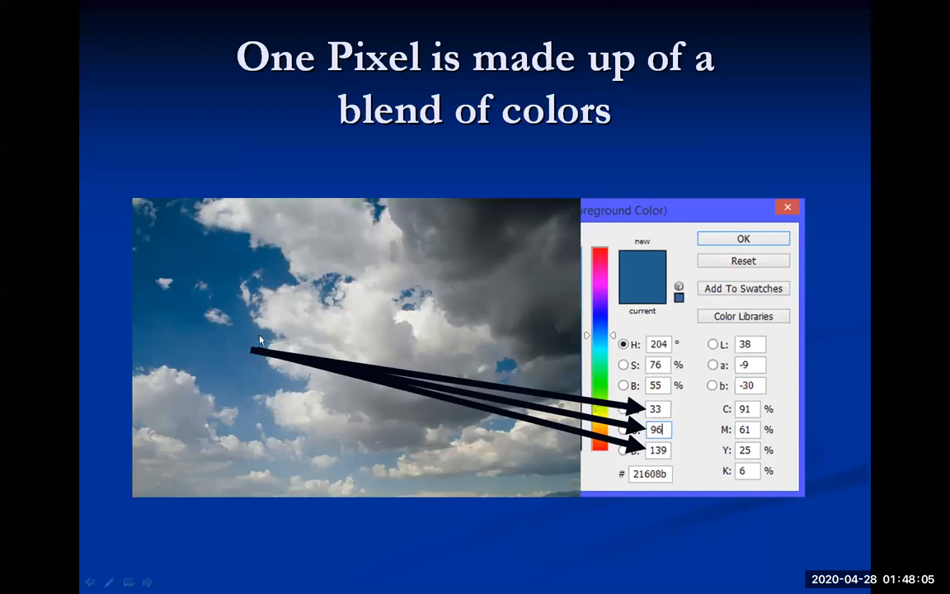
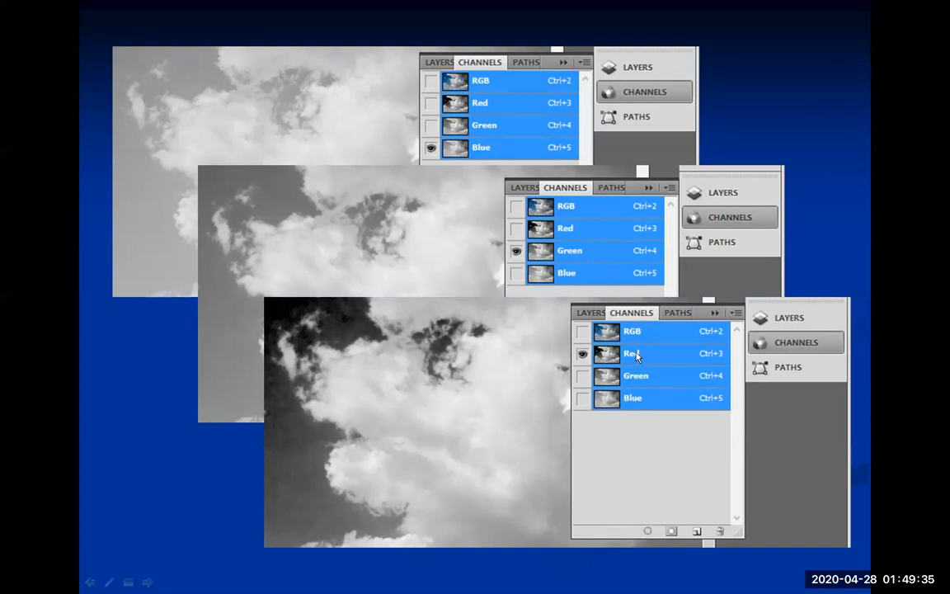
click(418, 376)
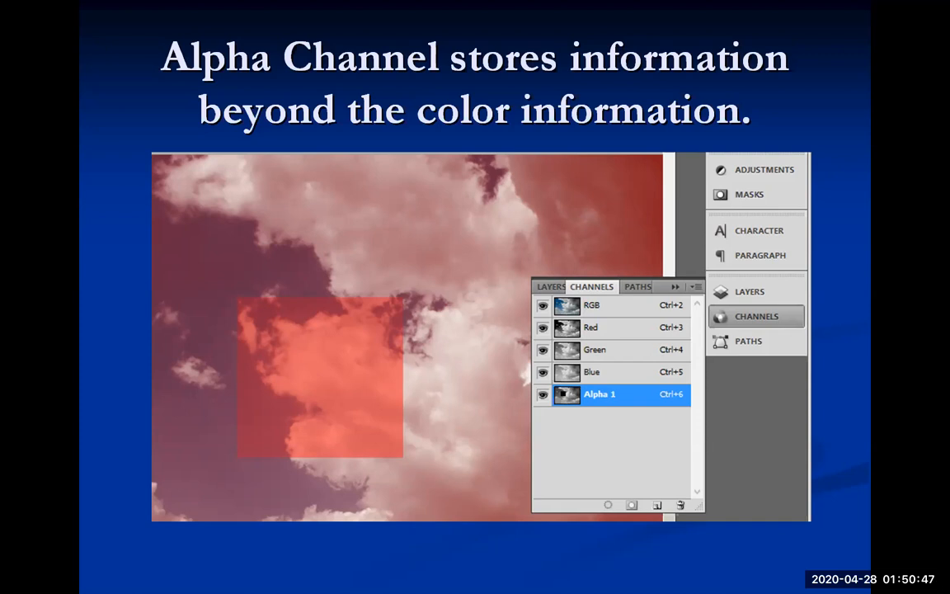
click(611, 399)
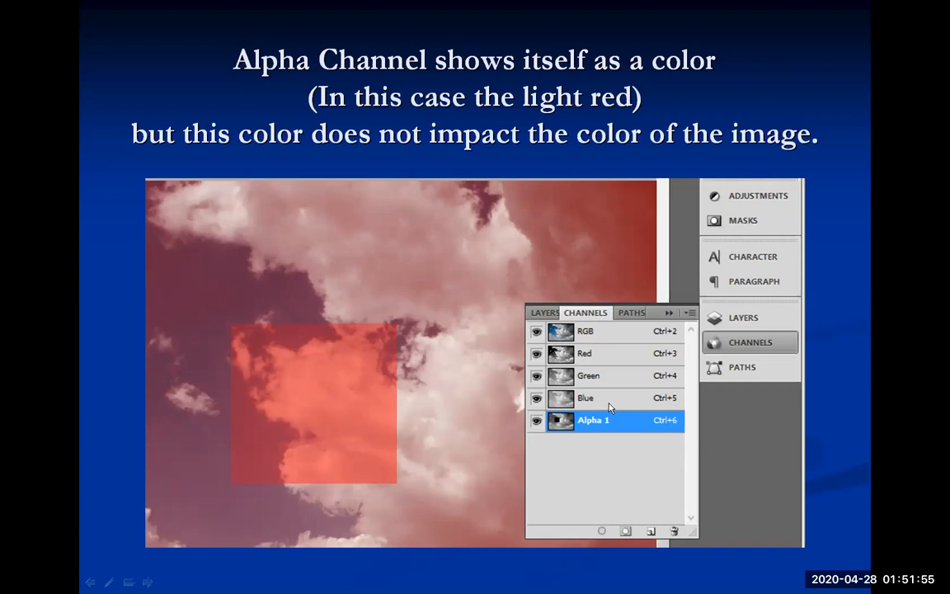
key(Right)
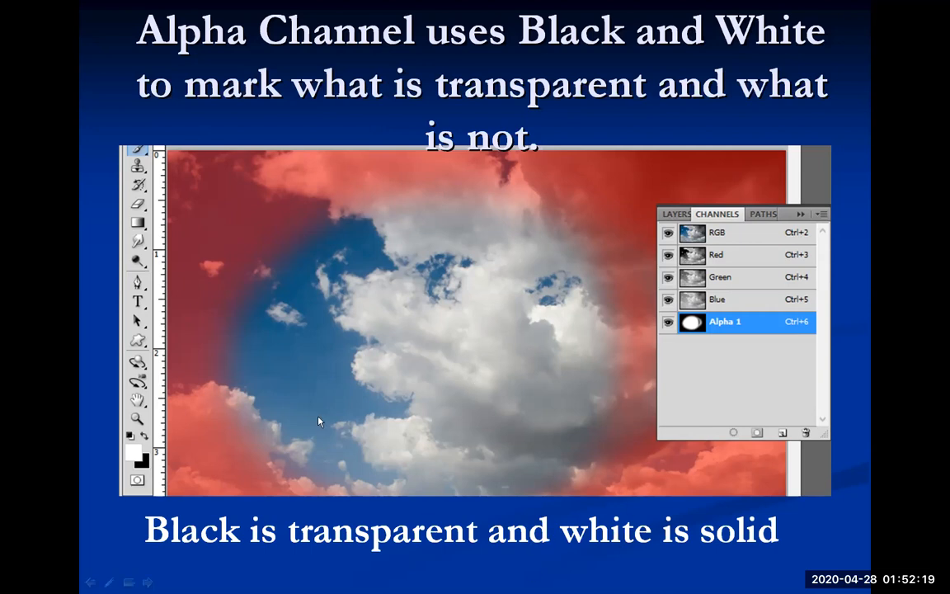
click(302, 477)
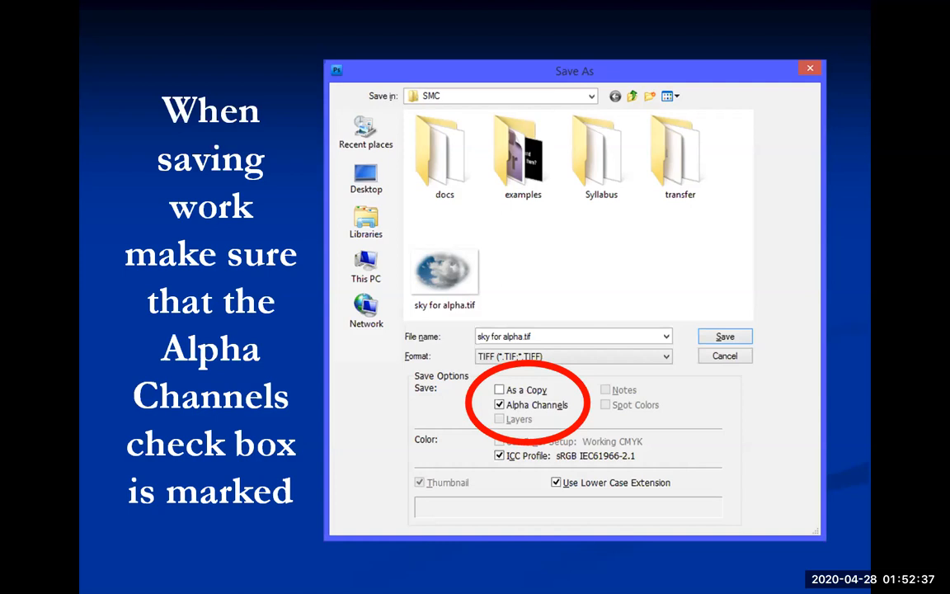
key(Right)
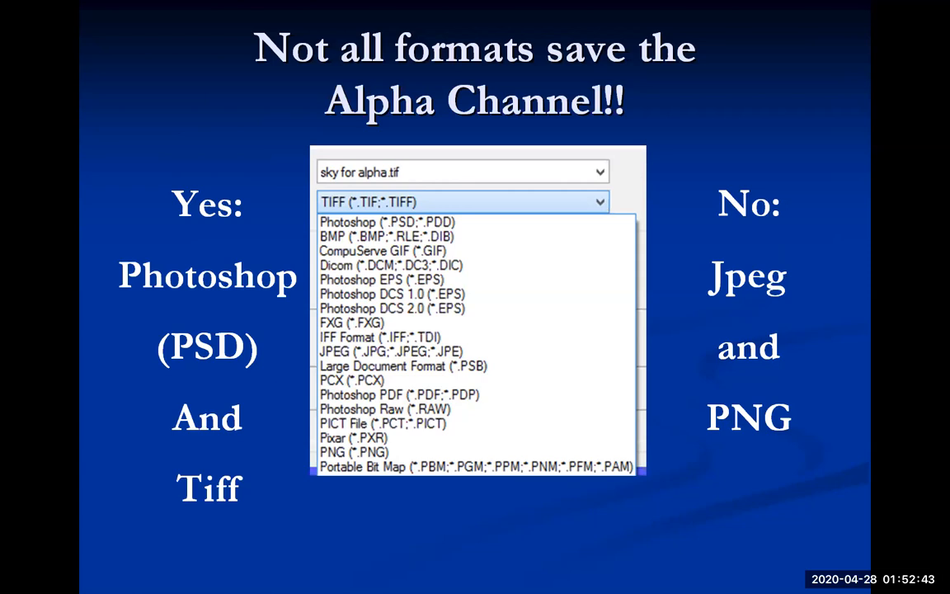
key(Right)
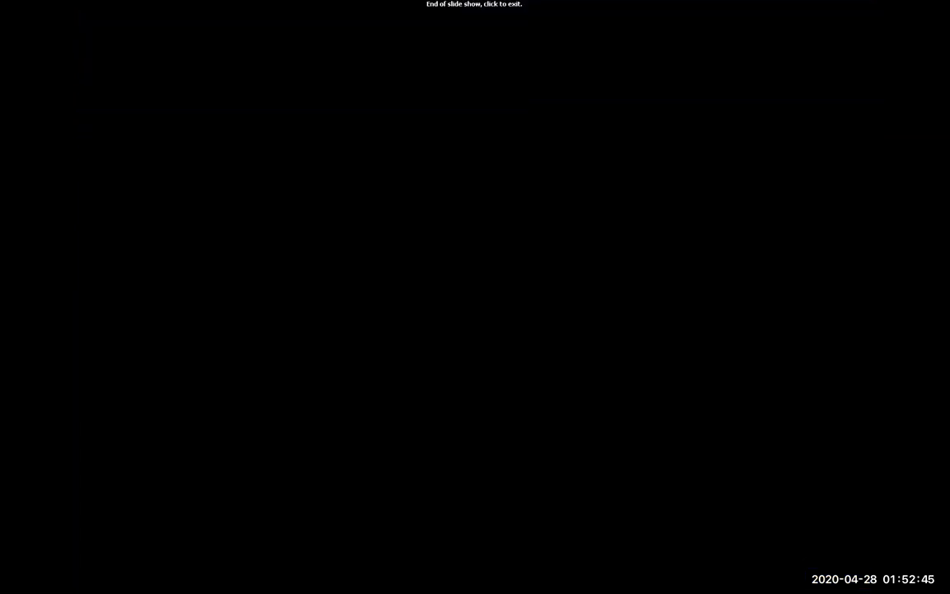
click(302, 477)
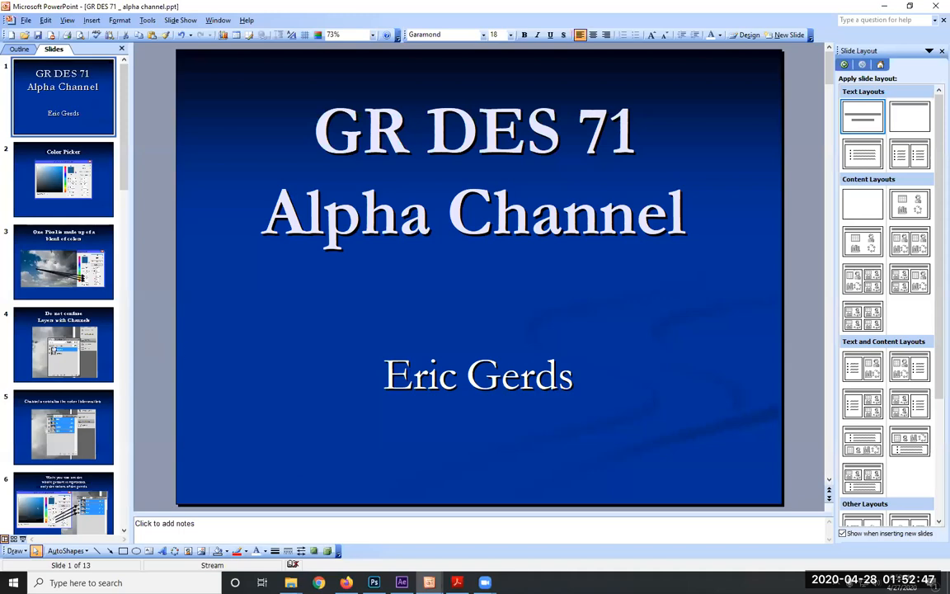
Switch to Photoshop, view the giraffe photo's Red, Green and Blue channels one by one, and restore the RGB composite.
key(alt+Tab)
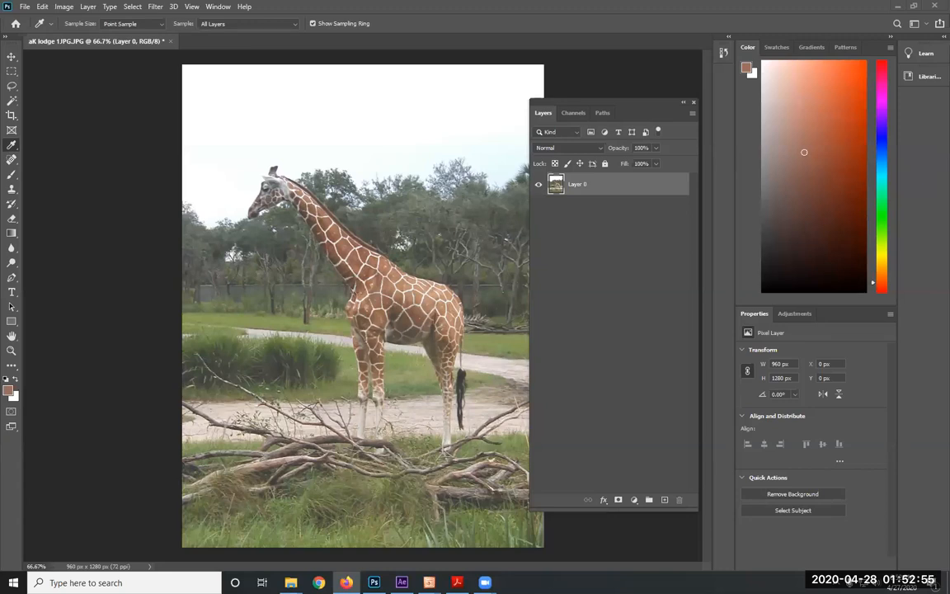
click(573, 113)
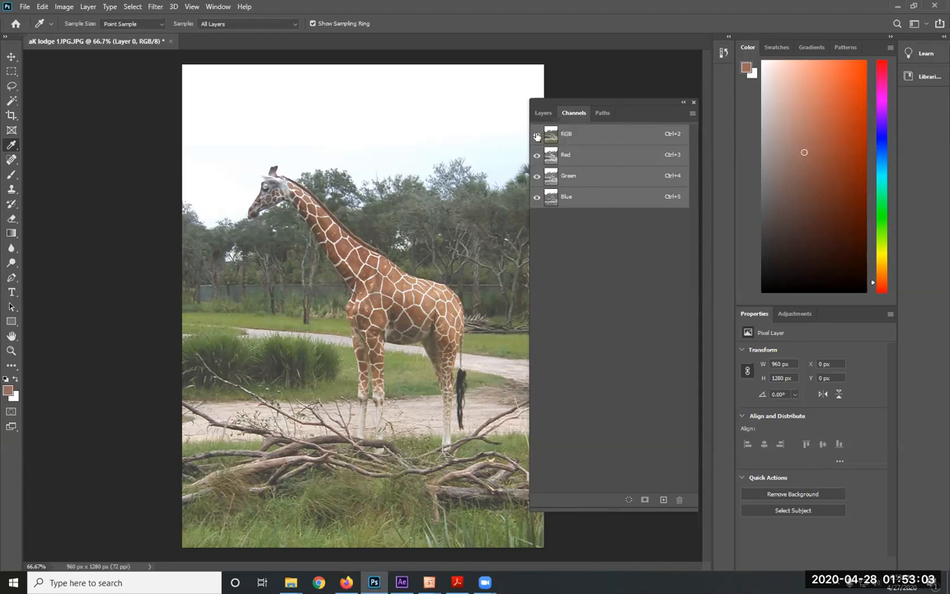
click(569, 154)
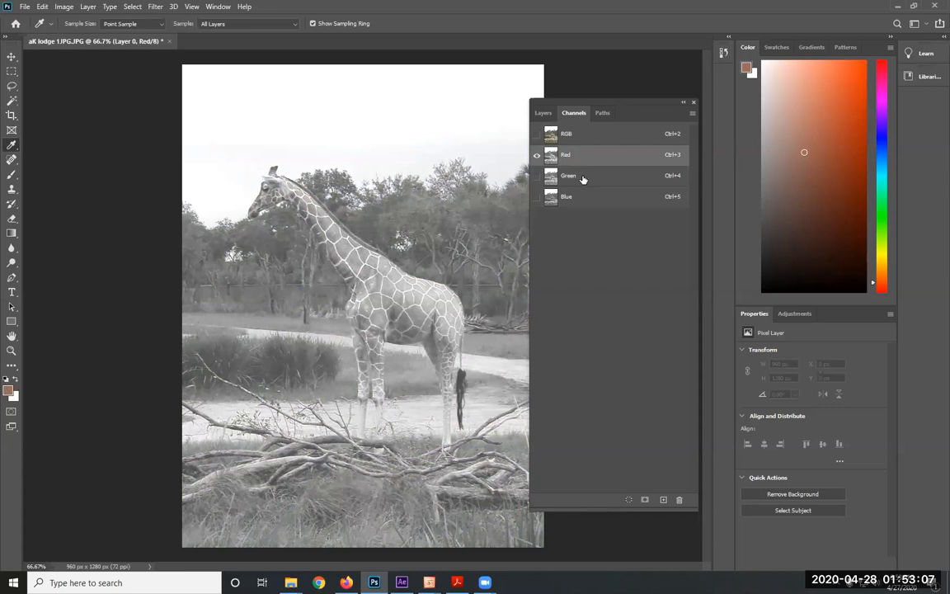
click(582, 178)
click(576, 200)
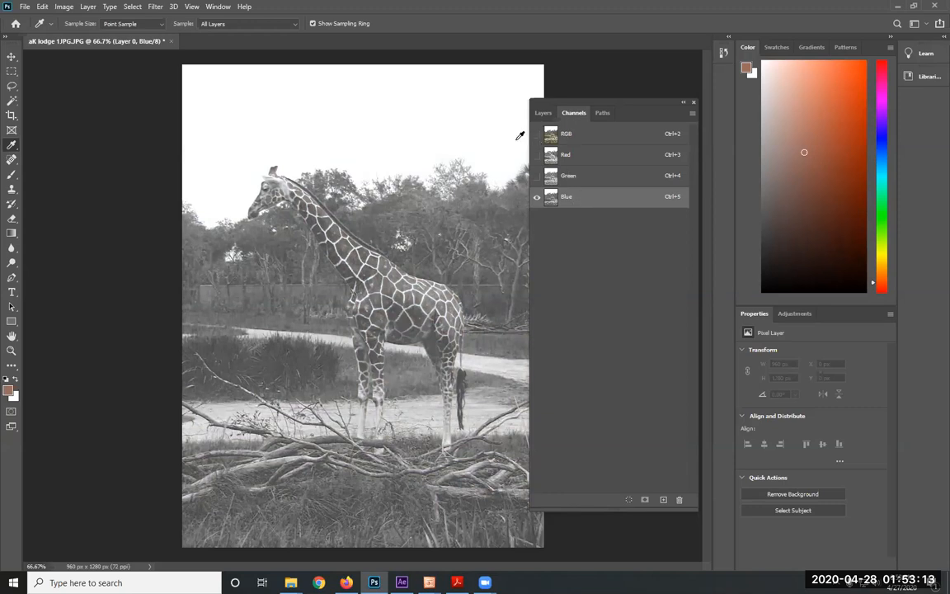
click(602, 133)
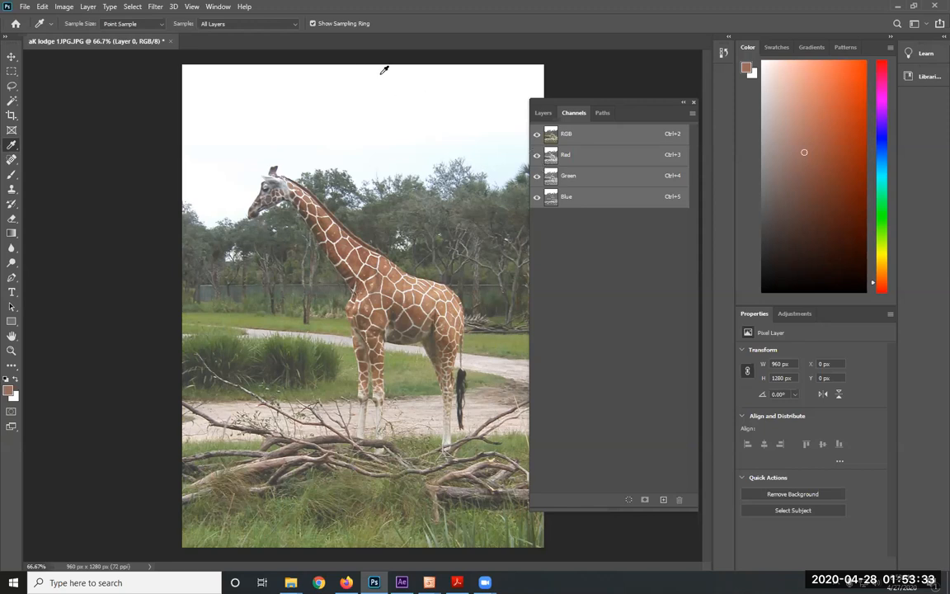
Draw a rectangular marquee selection about 432 × 638 px around the giraffe's neck and body.
click(12, 71)
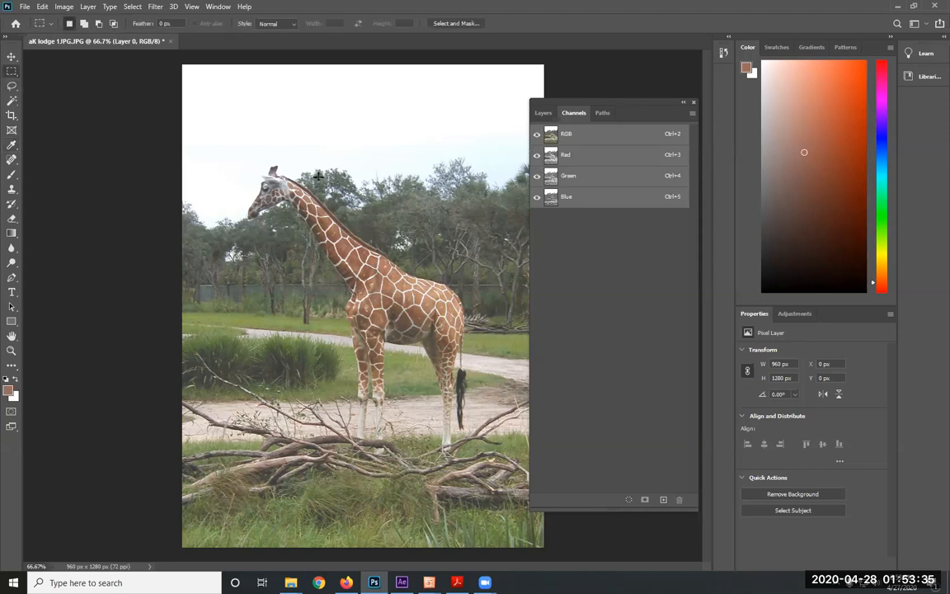
drag(305, 159, 466, 400)
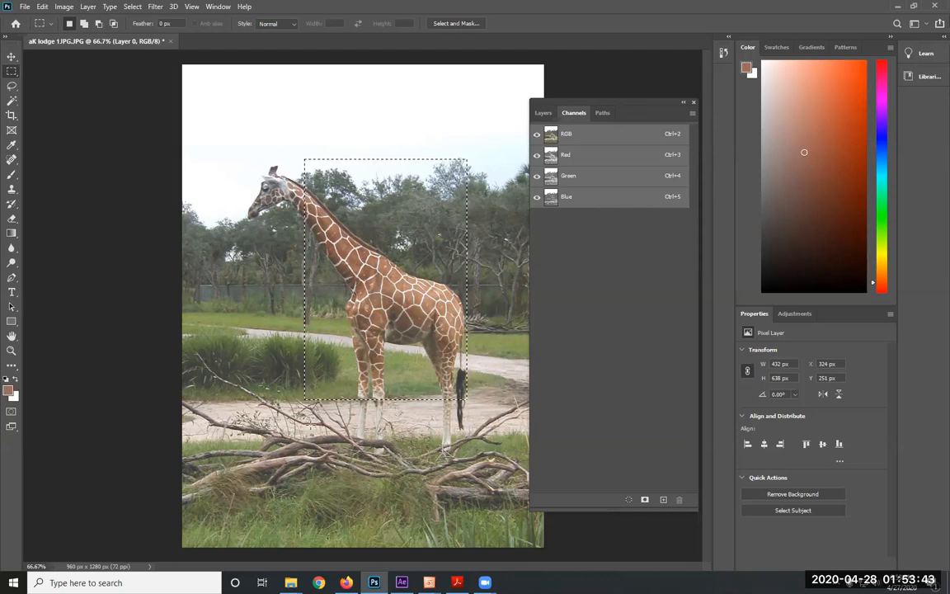
click(196, 582)
text(m)
key(BackSpace)
text(mage)
key(Return)
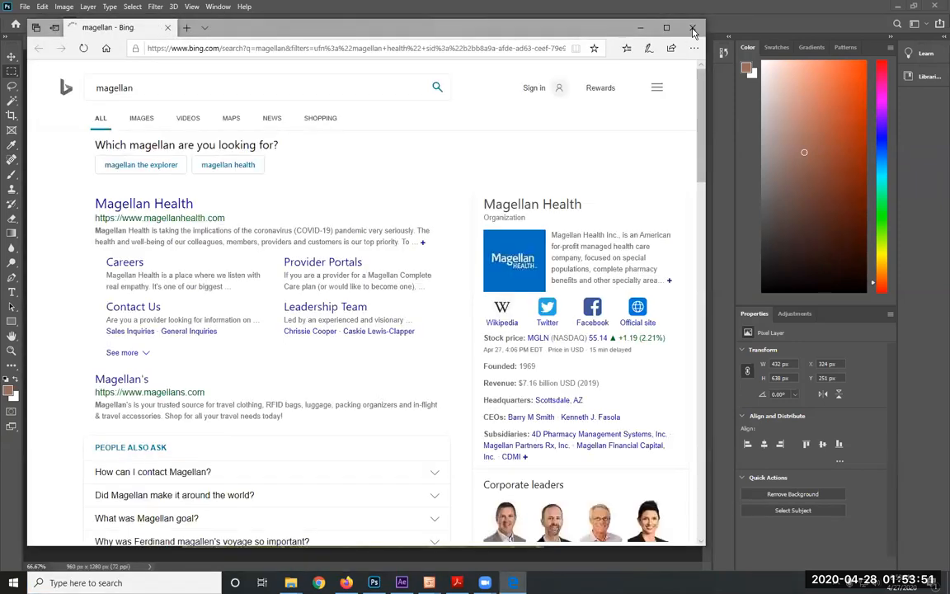
click(692, 27)
click(188, 581)
text(mage)
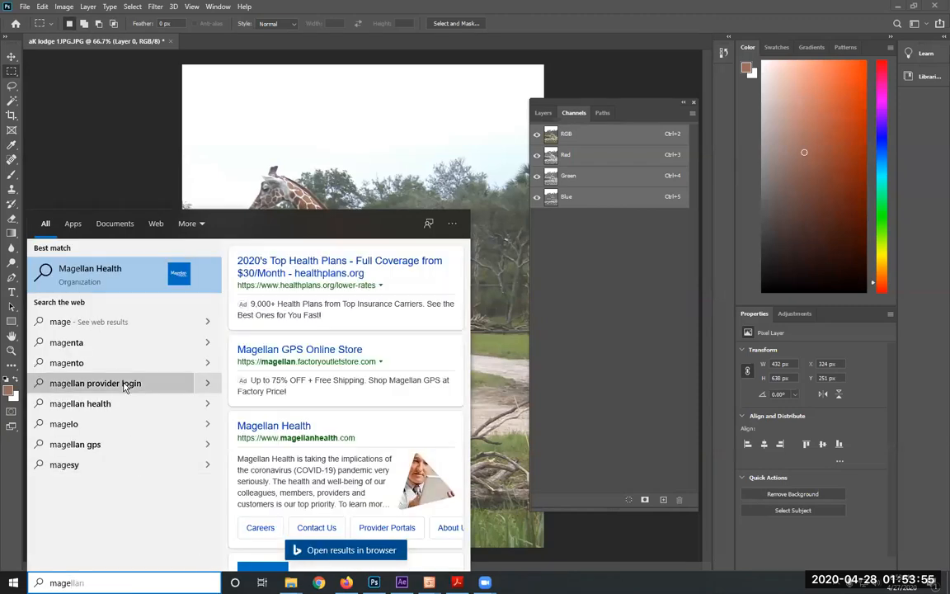
key(BackSpace)
click(265, 363)
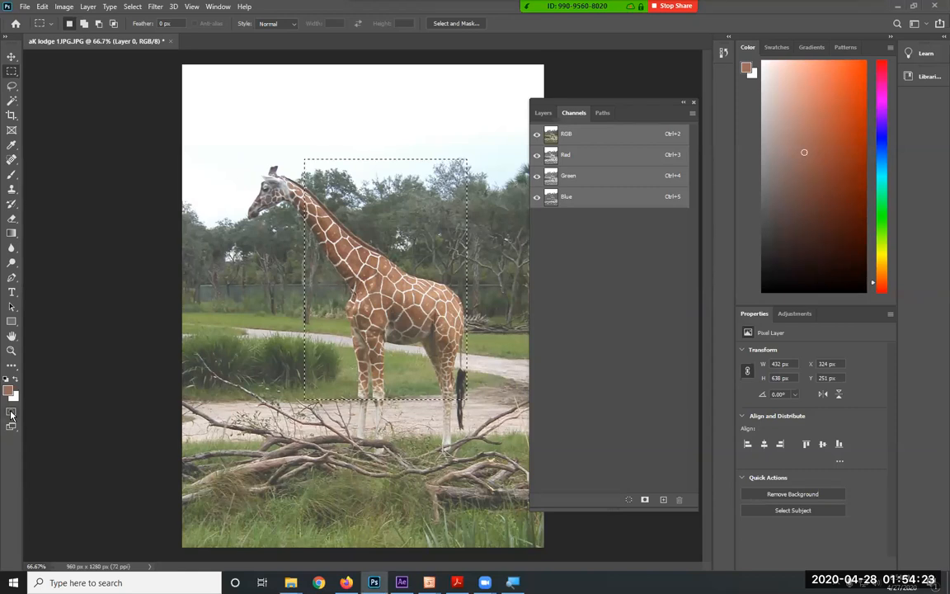
Convert the rectangular selection to a quick mask and save the image as aK lodge 1JPG with alpha.psd, with Alpha Channels and Maximize Compatibility on.
click(11, 415)
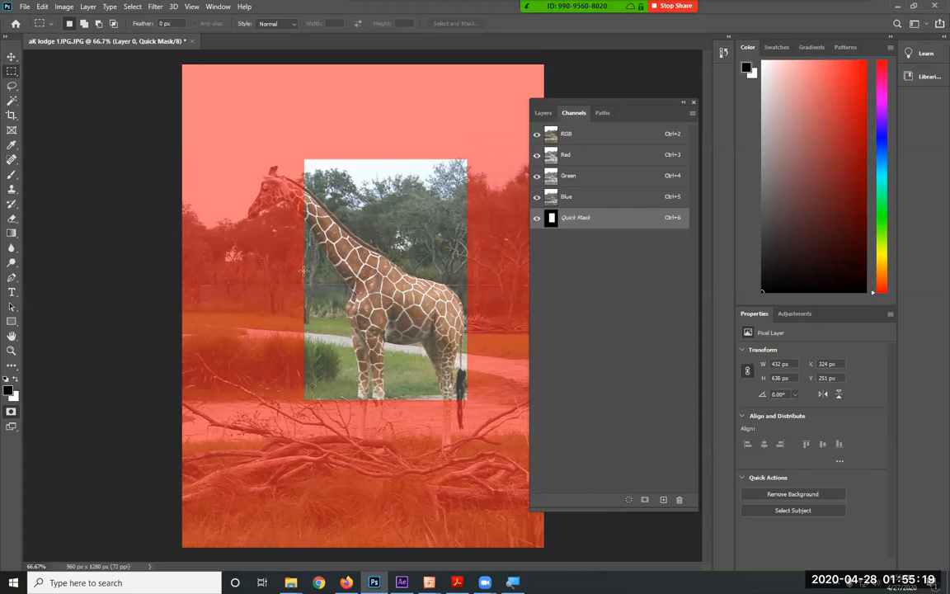
click(24, 7)
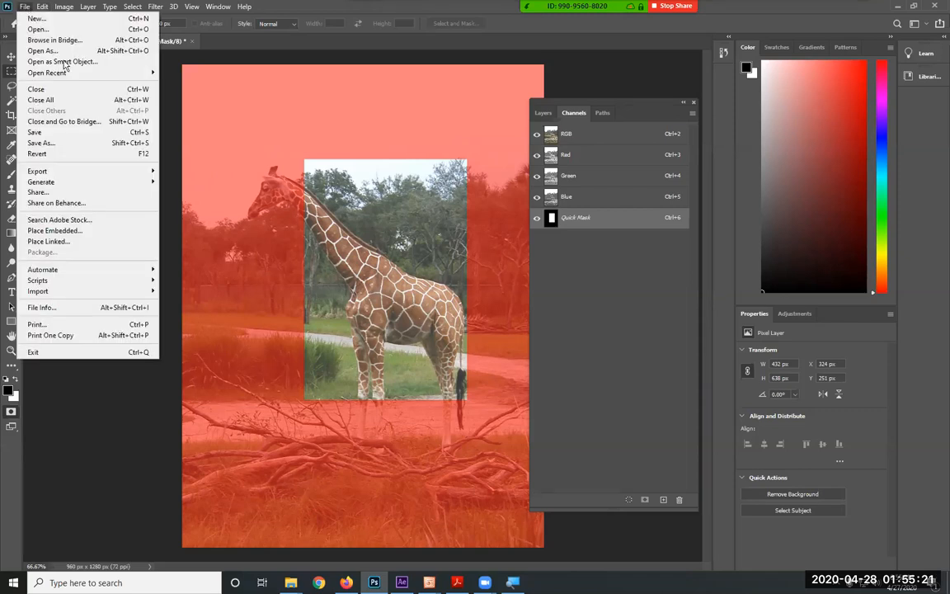
click(94, 145)
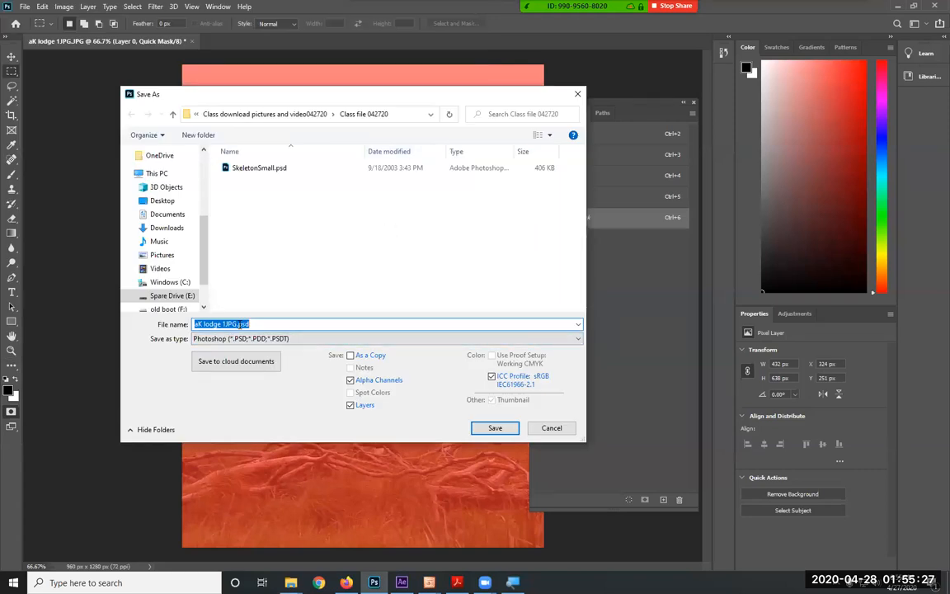
click(260, 324)
key(Left)
key(Left)
key(Left)
key(Left)
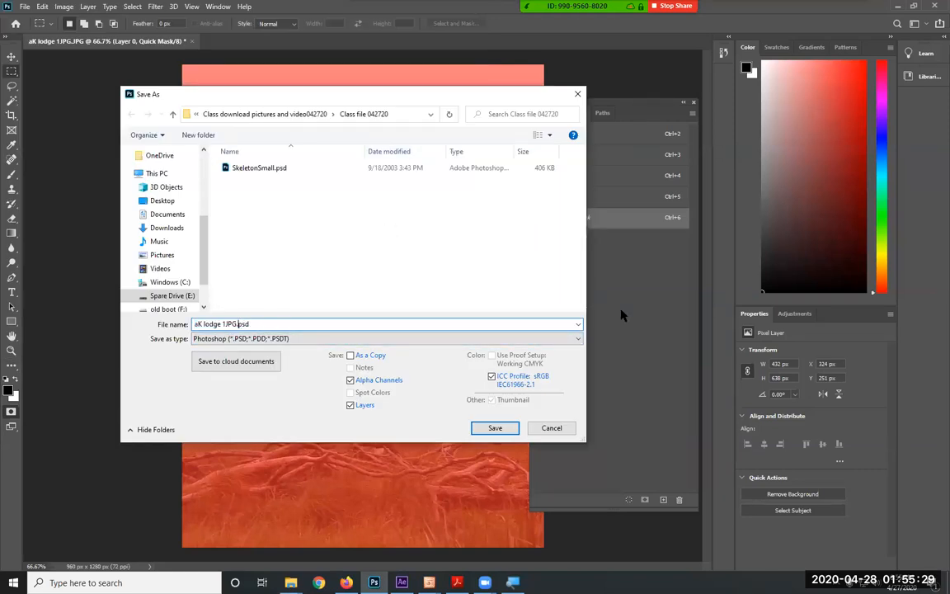
text(wuit)
key(BackSpace)
key(BackSpace)
key(BackSpace)
text(ith alpha)
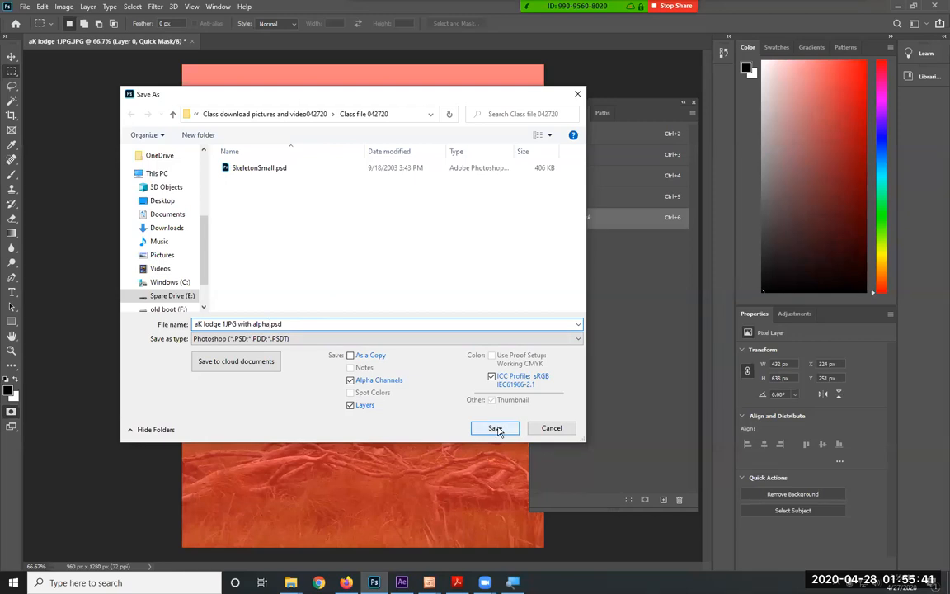
click(498, 429)
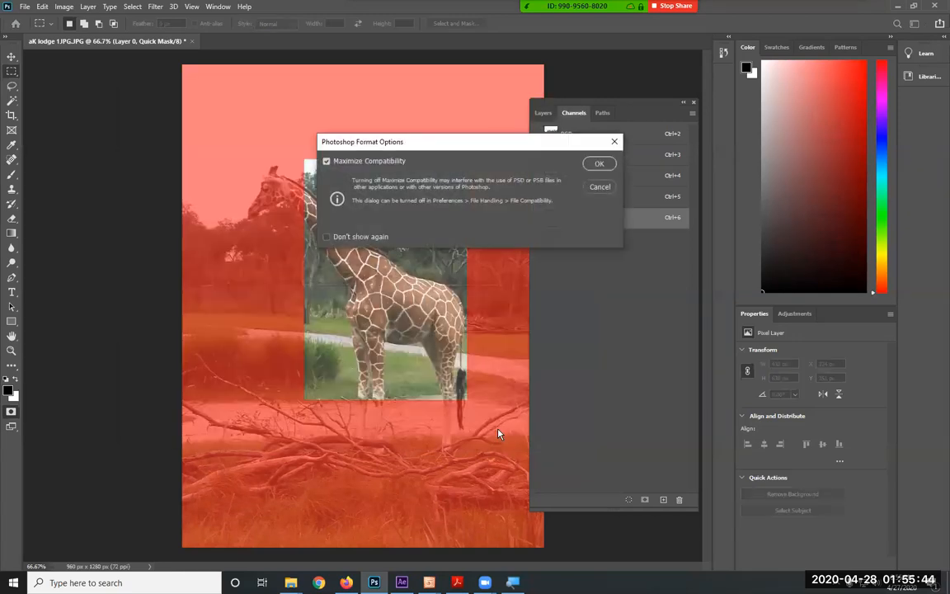
click(599, 163)
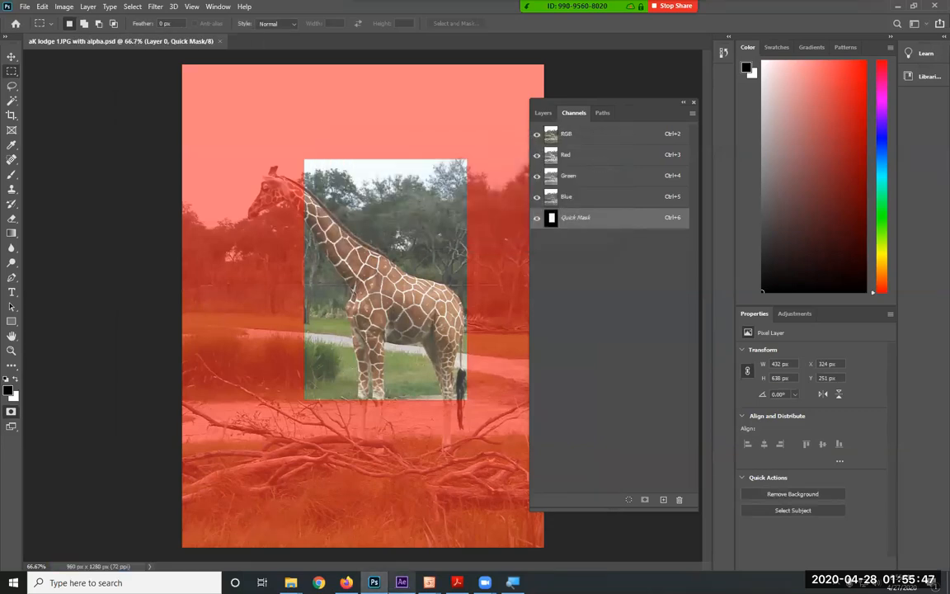
Switch to After Effects and add the footage aK lodge 1JPG.JPG to Comp 1 as a layer.
key(alt+Tab)
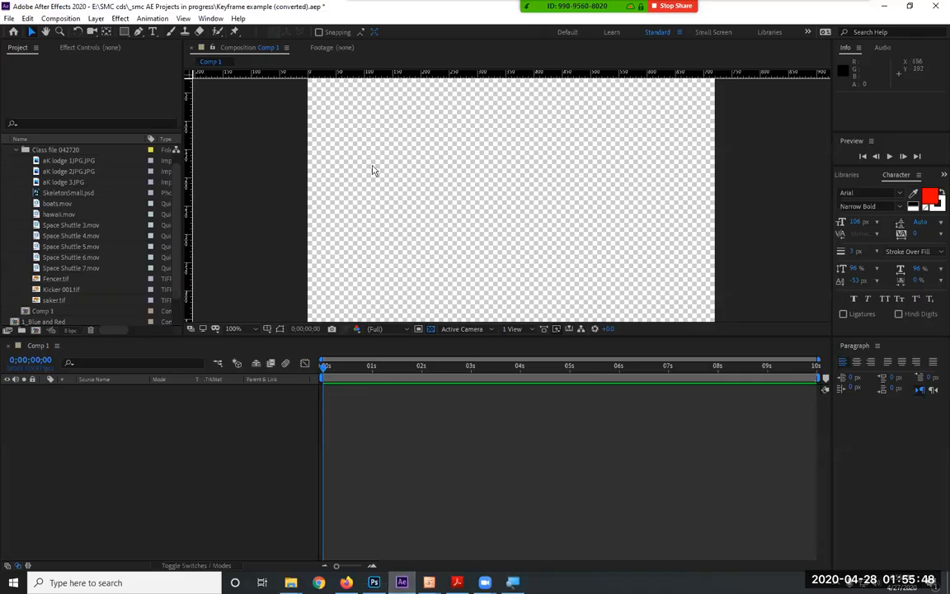
click(77, 161)
drag(77, 164, 534, 205)
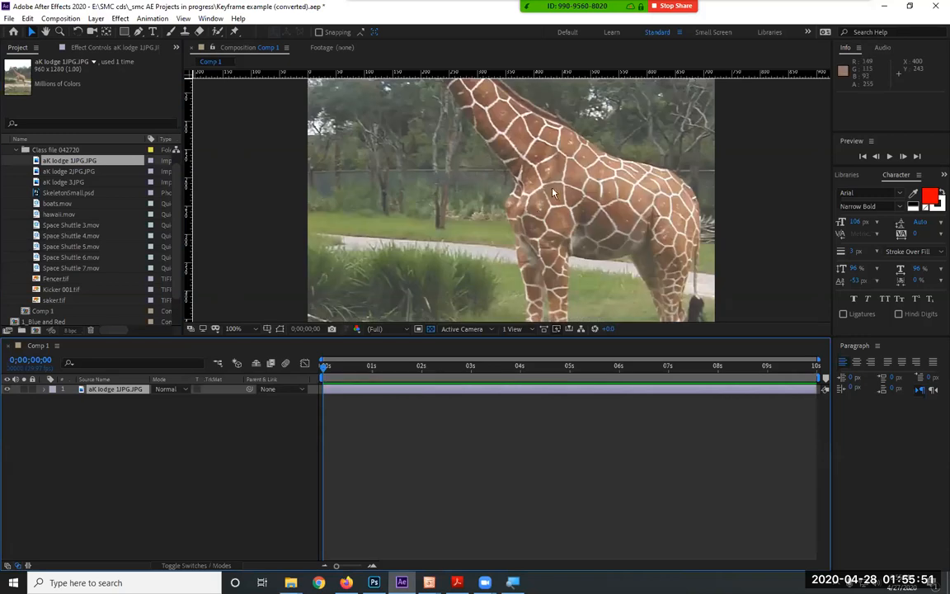
Scale the aK lodge 1JPG.JPG layer to 34% and remove it from Comp 1.
key(s)
drag(183, 400, 134, 399)
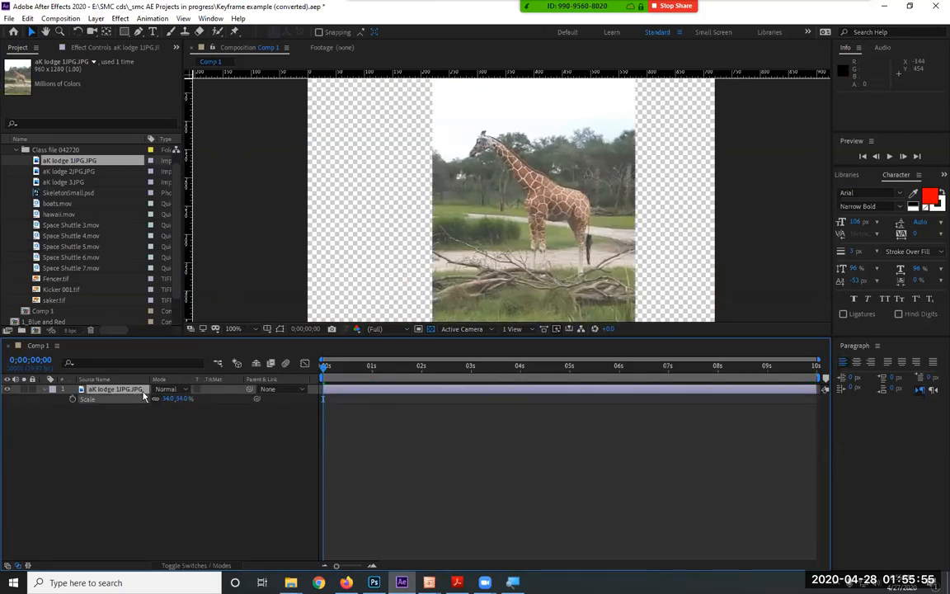
click(87, 164)
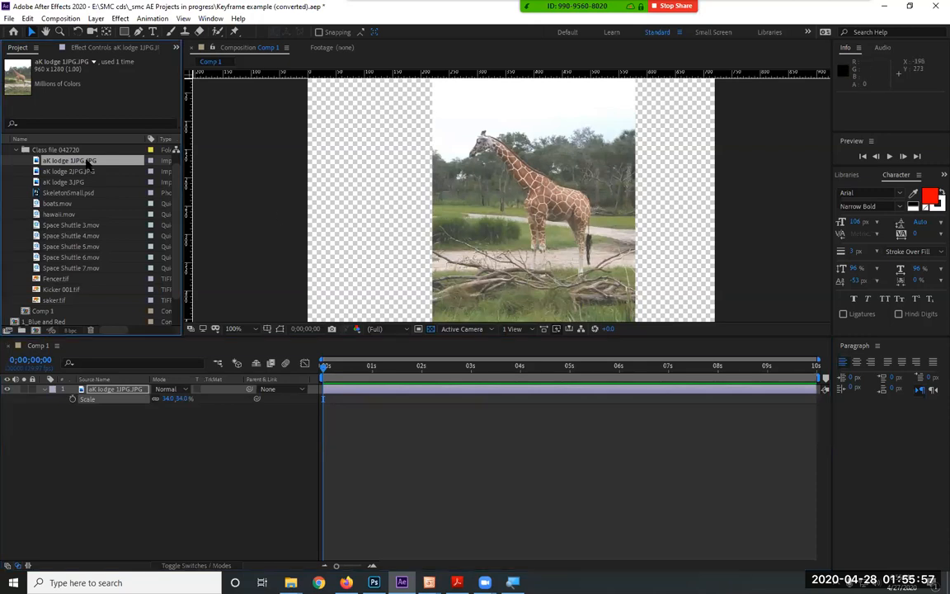
click(100, 388)
key(Delete)
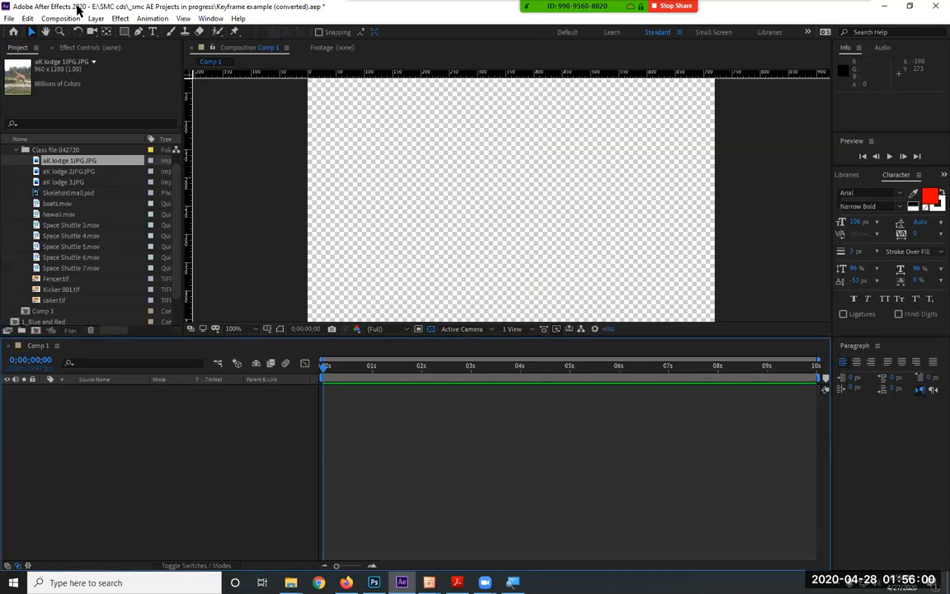
Start a file import and look through the SMC cds folder for the giraffe PSD with the alpha channel.
click(9, 18)
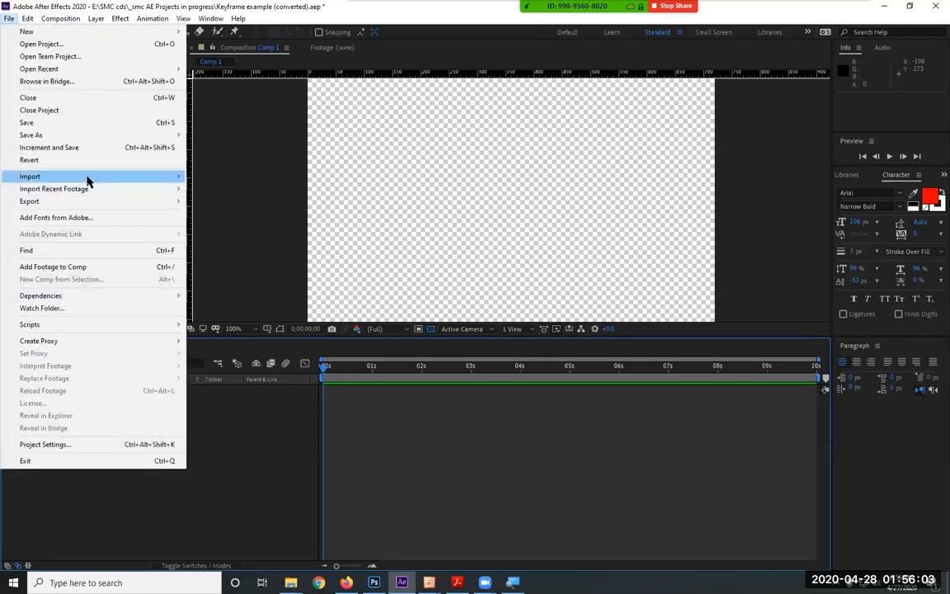
mouse_move(87, 178)
click(211, 177)
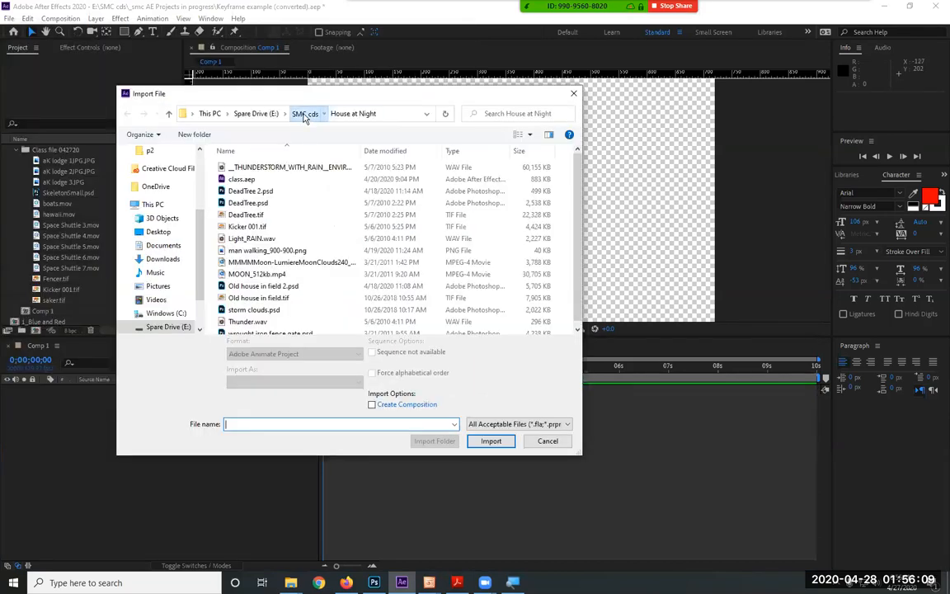
click(304, 115)
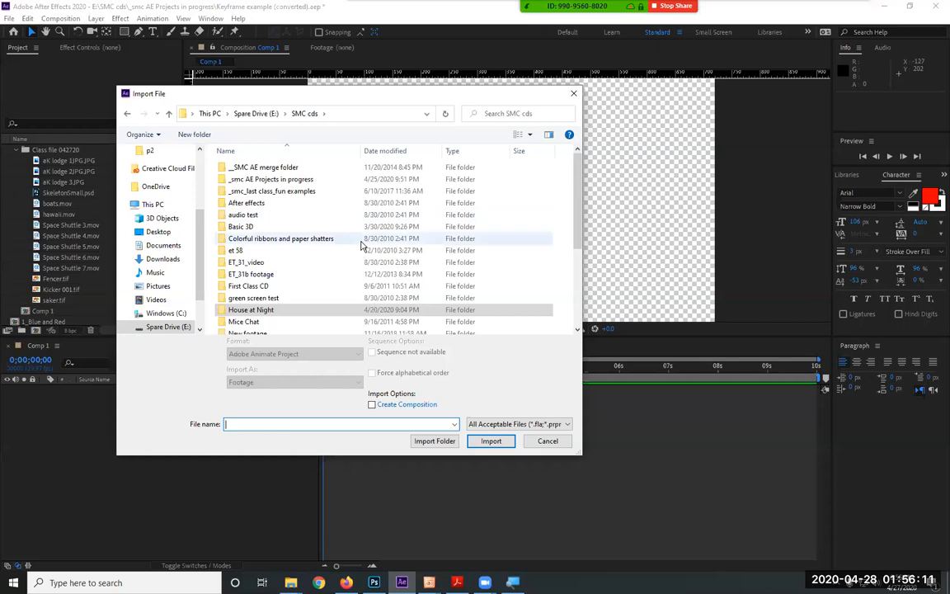
scroll(360, 240, down, 2)
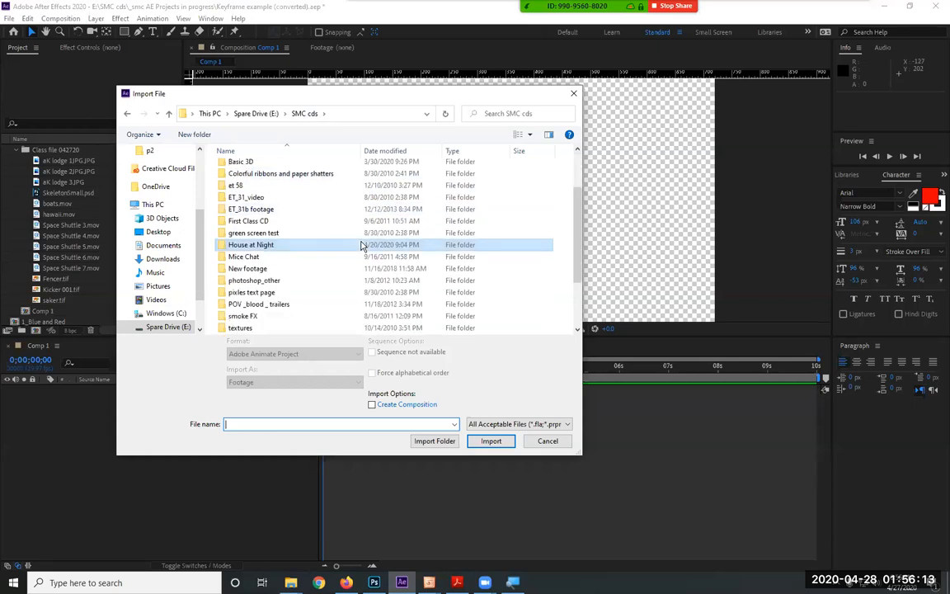
scroll(361, 244, down, 2)
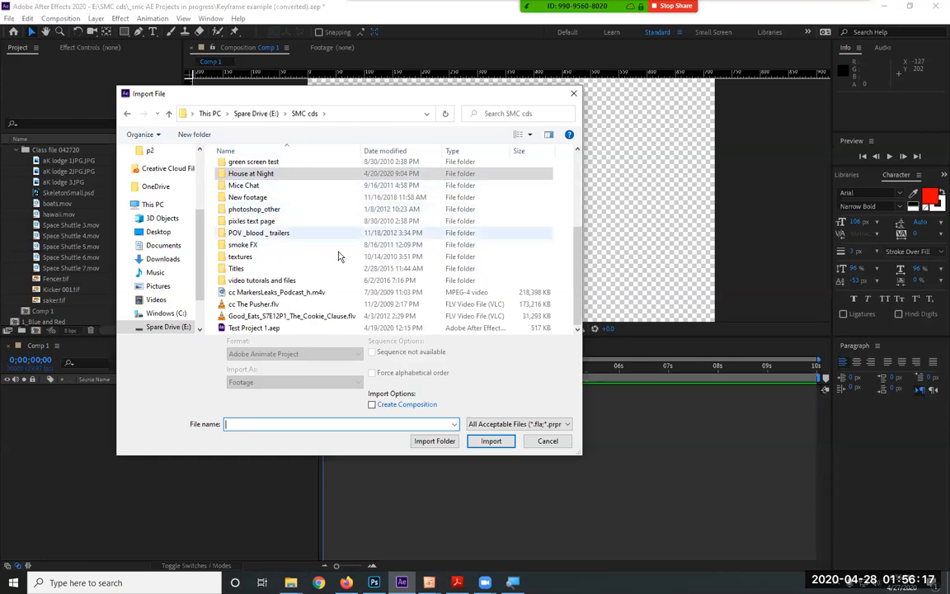
scroll(338, 268, up, 4)
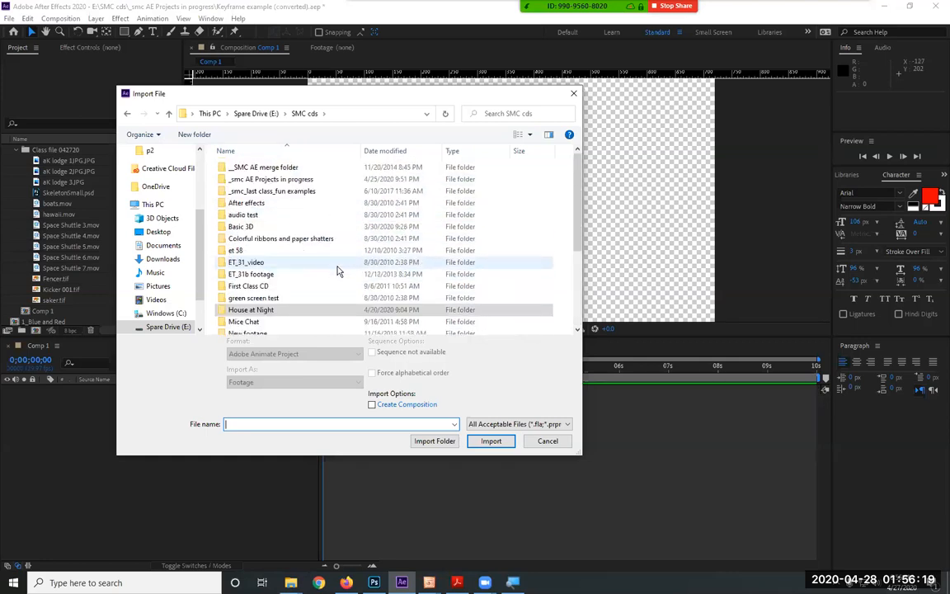
scroll(337, 271, down, 2)
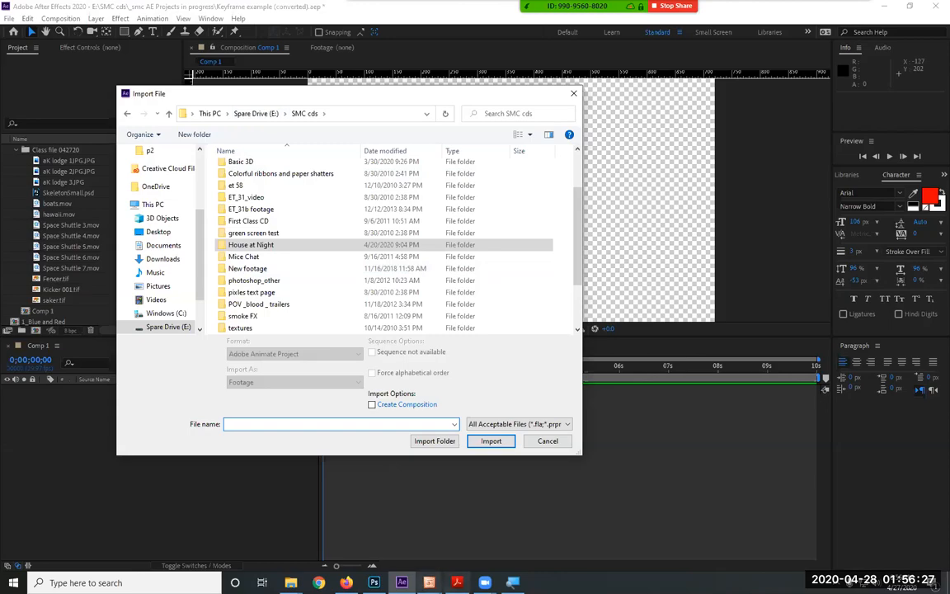
Switch to Photoshop and check the folder path where aK lodge 1JPG with alpha.psd is saved, without saving again.
click(373, 582)
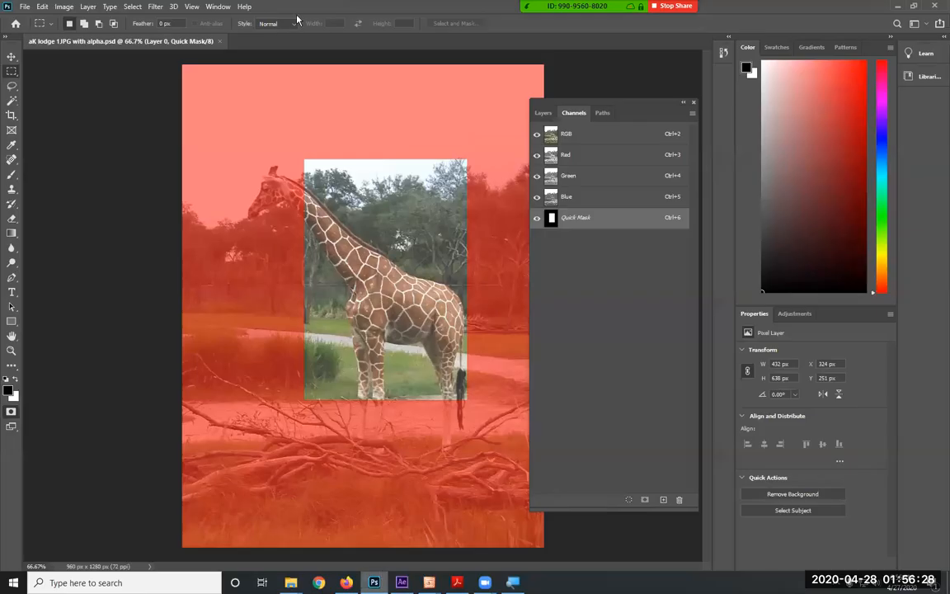
click(25, 7)
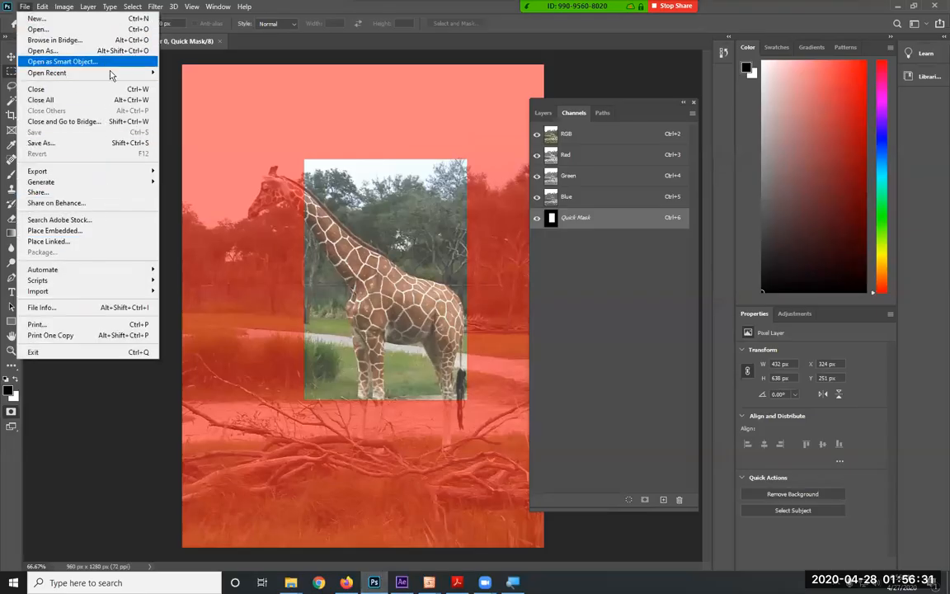
click(91, 143)
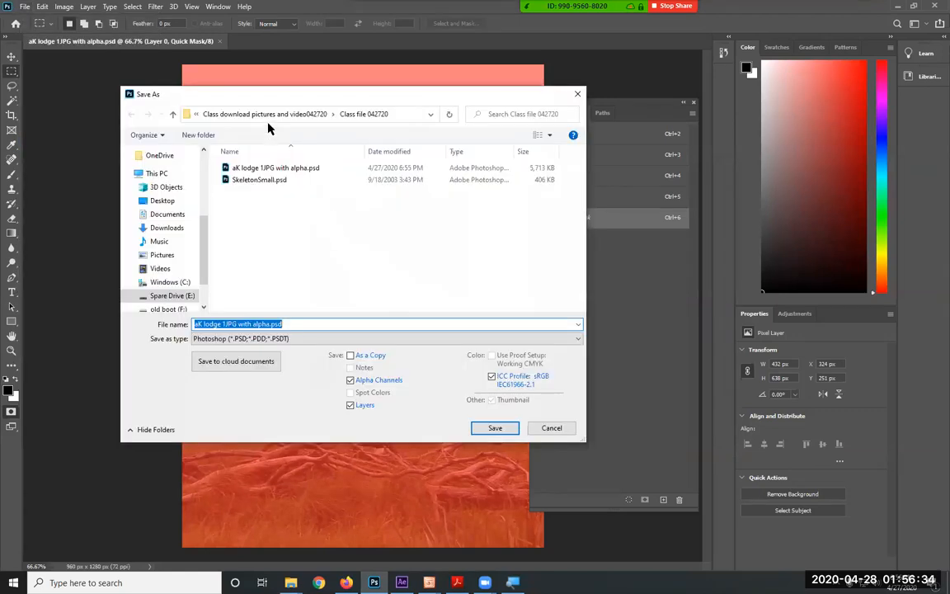
click(195, 115)
click(196, 115)
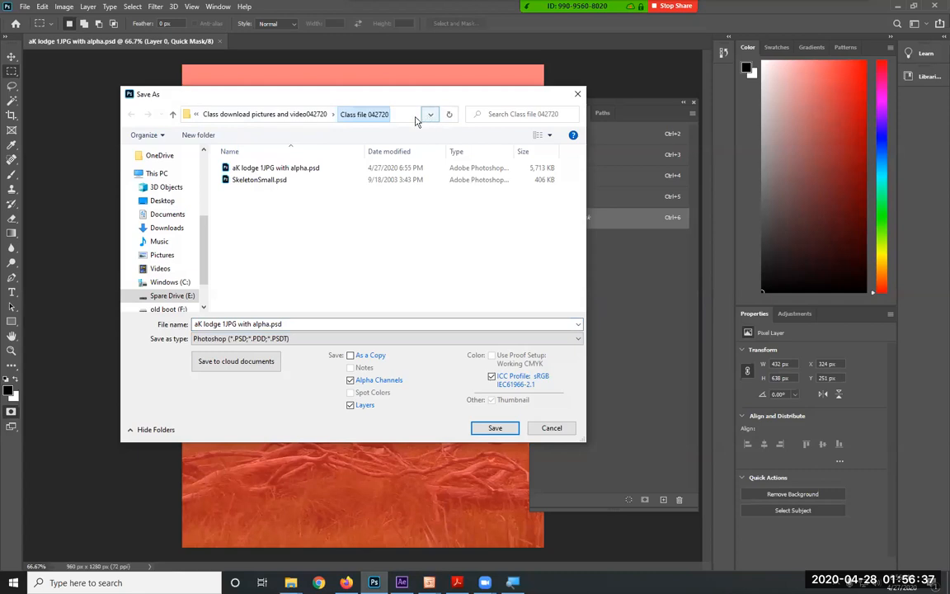
click(290, 116)
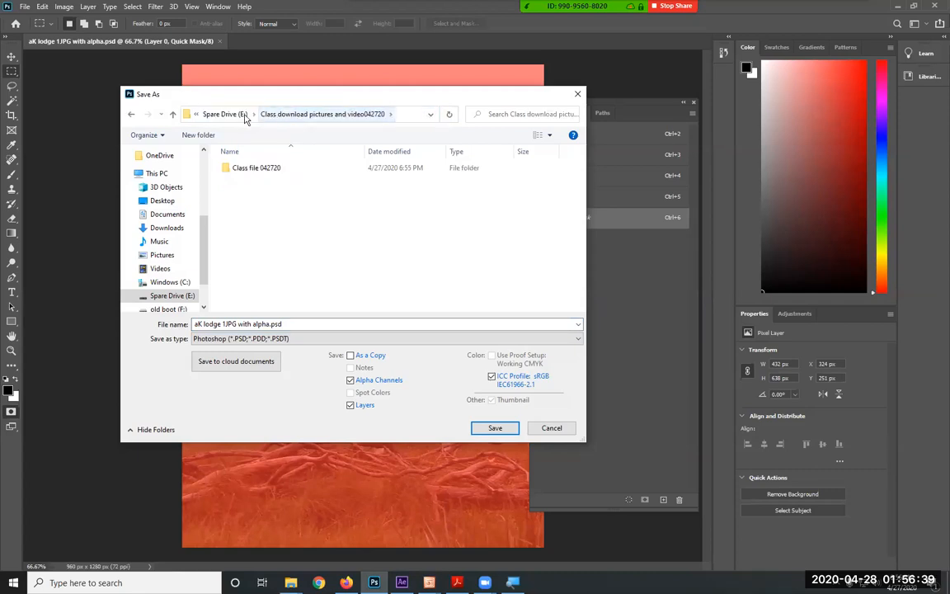
click(577, 96)
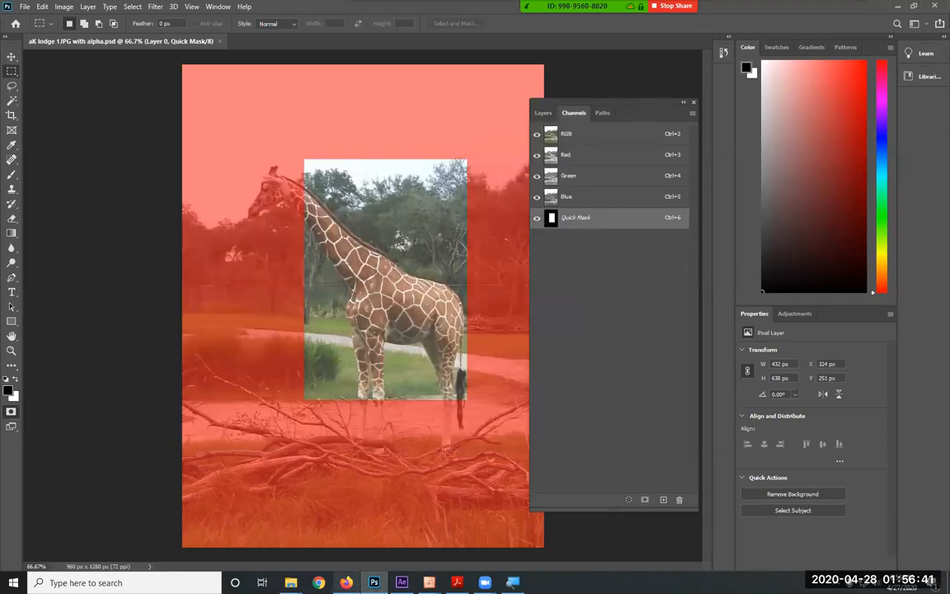
Switch back to After Effects and choose aK lodge 1JPG with alpha.psd from Class download pictures and video042720 > Class file 042720 for import.
key(alt+Tab)
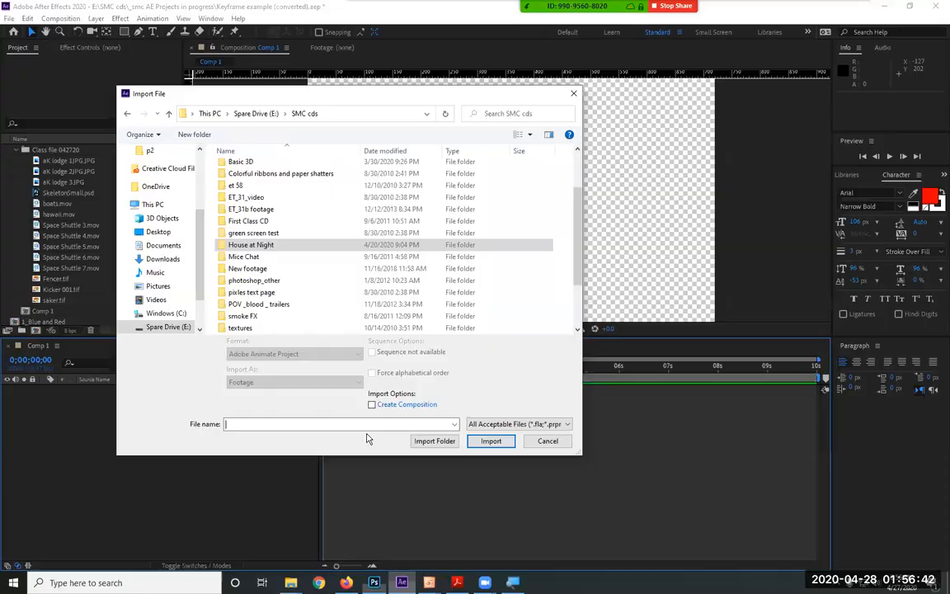
click(254, 113)
scroll(355, 235, down, 1)
scroll(350, 227, up, 1)
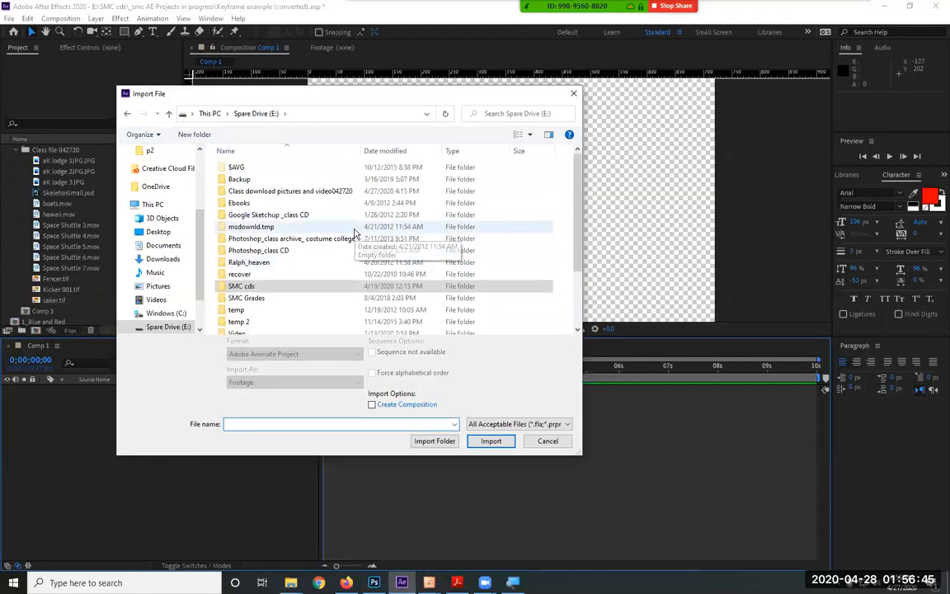
click(312, 183)
double_click(313, 191)
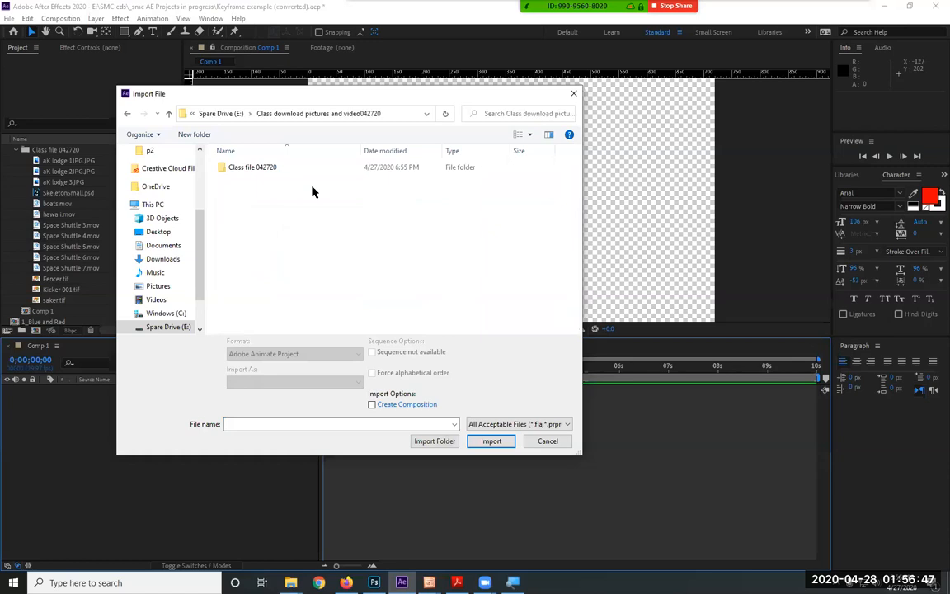
double_click(259, 168)
click(276, 167)
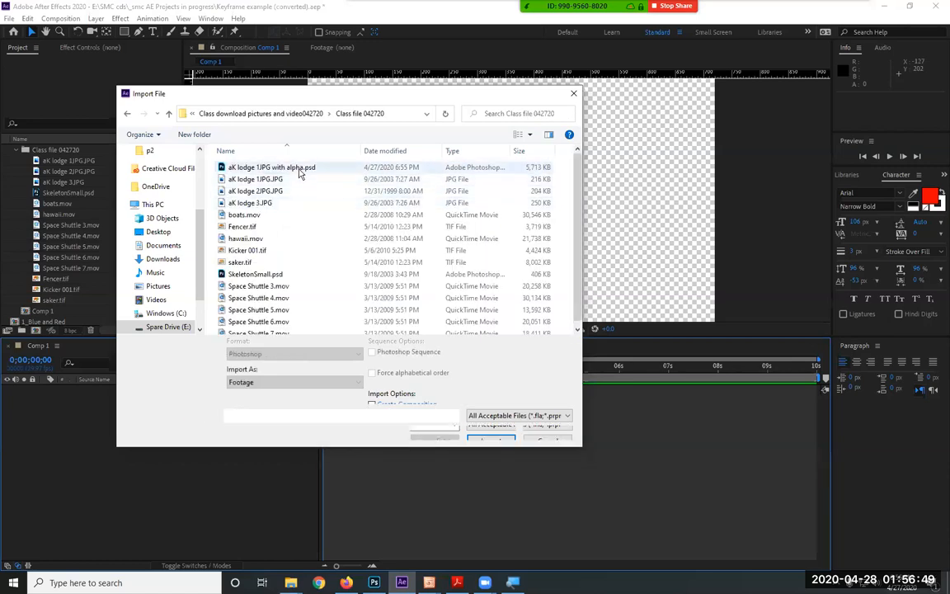
click(495, 436)
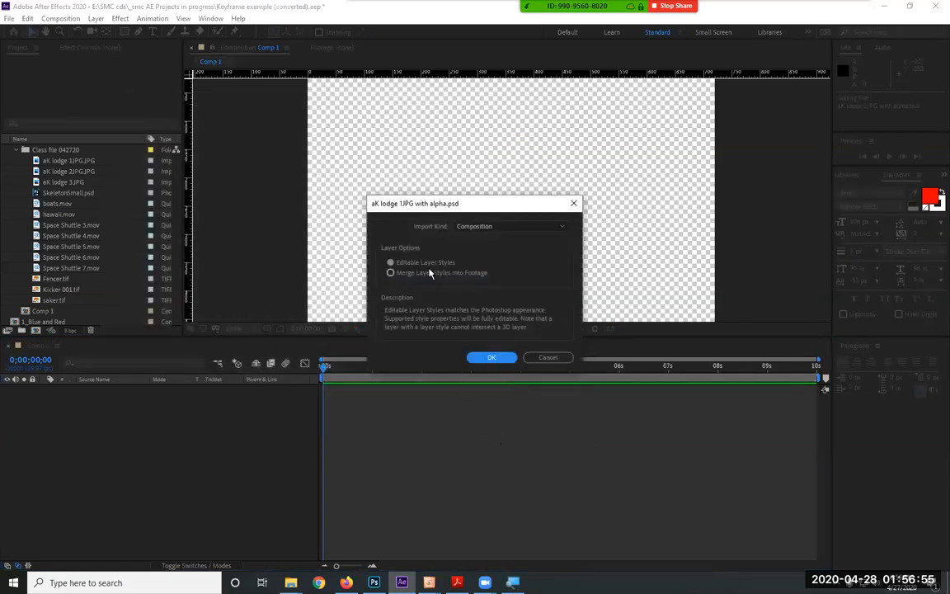
Import the PSD as Footage with merged layers and add it to Comp 1 as a layer.
click(486, 227)
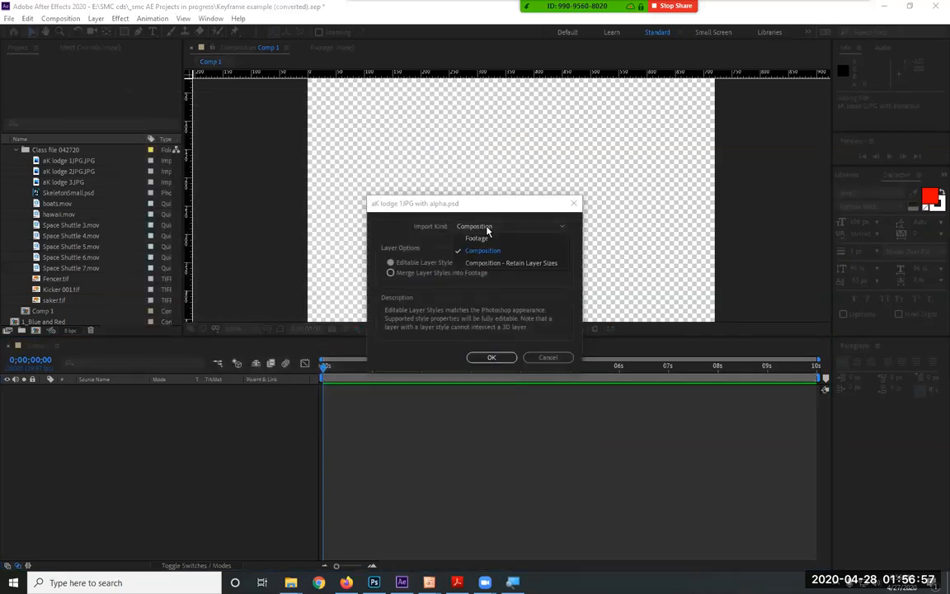
click(495, 238)
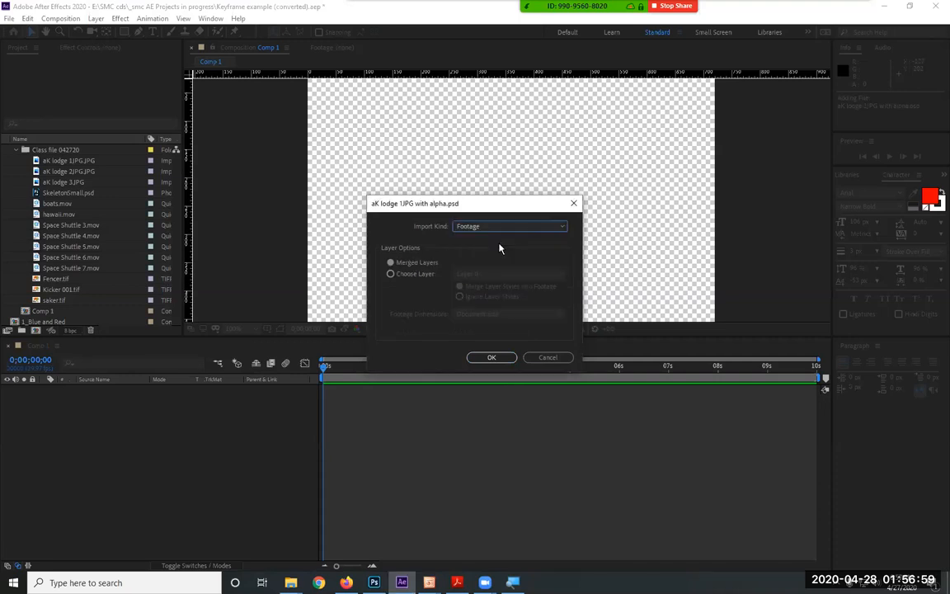
click(499, 360)
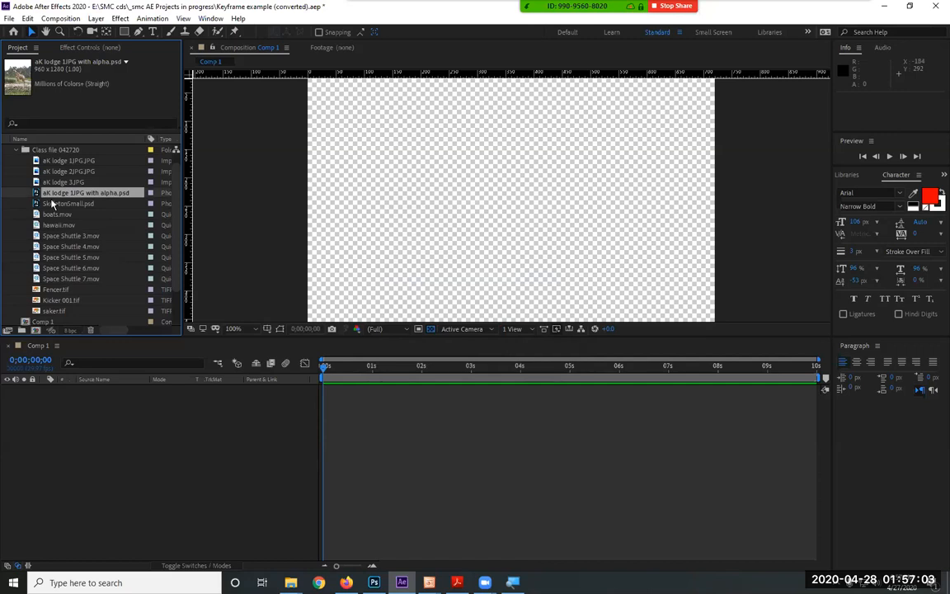
drag(50, 191, 511, 221)
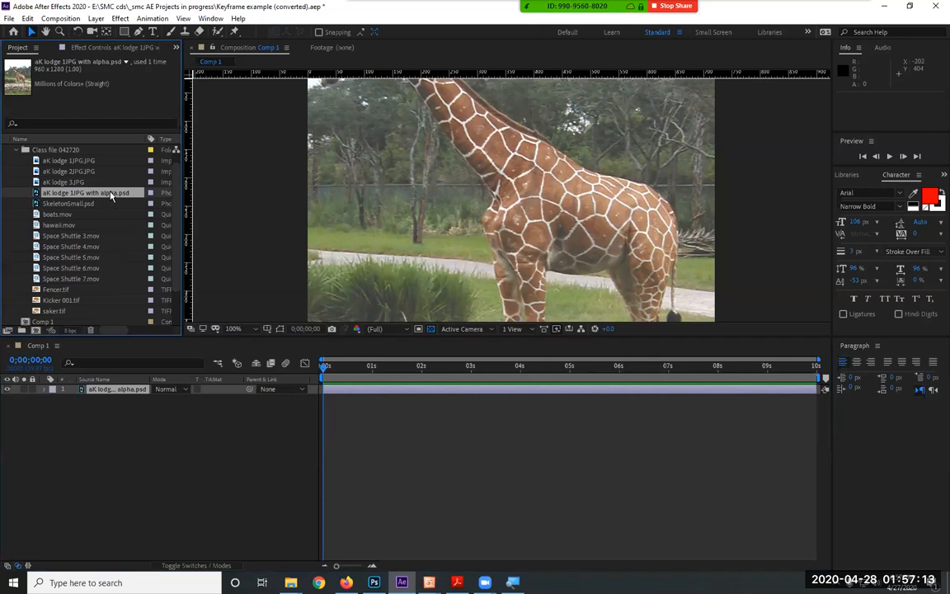
Delete the aK lodge 1JPG with alpha.psd footage from the project, including its use in Comp 1.
key(Delete)
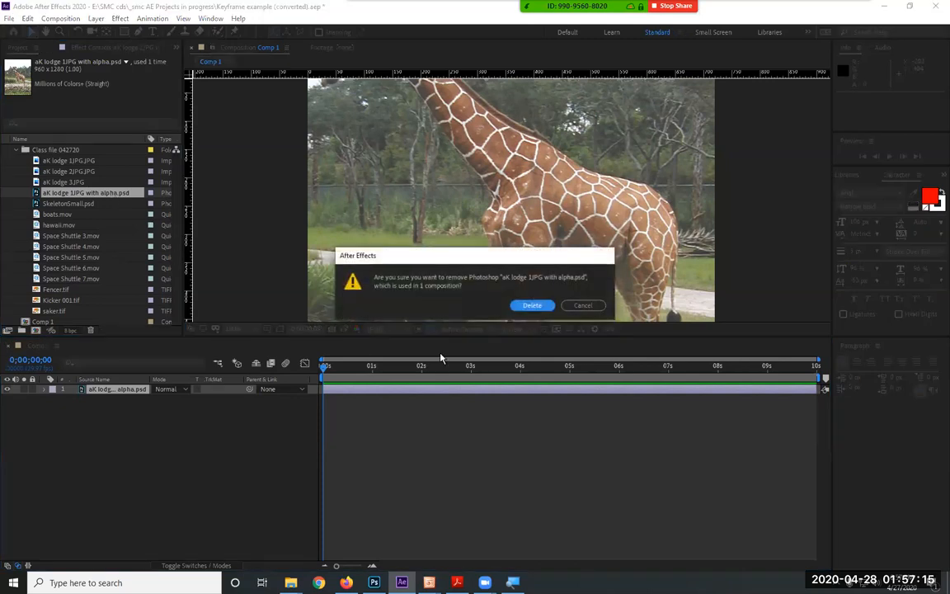
click(532, 305)
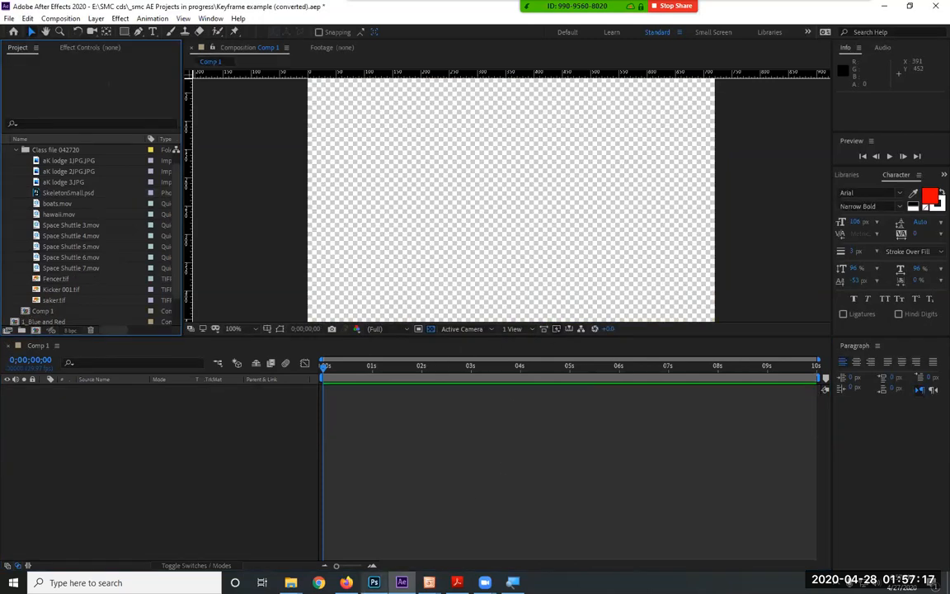
In Photoshop, save the masked image as aK lodge 1JPG with alpha.tif with alpha channels, layers and no image compression, and return to After Effects.
click(373, 582)
click(26, 7)
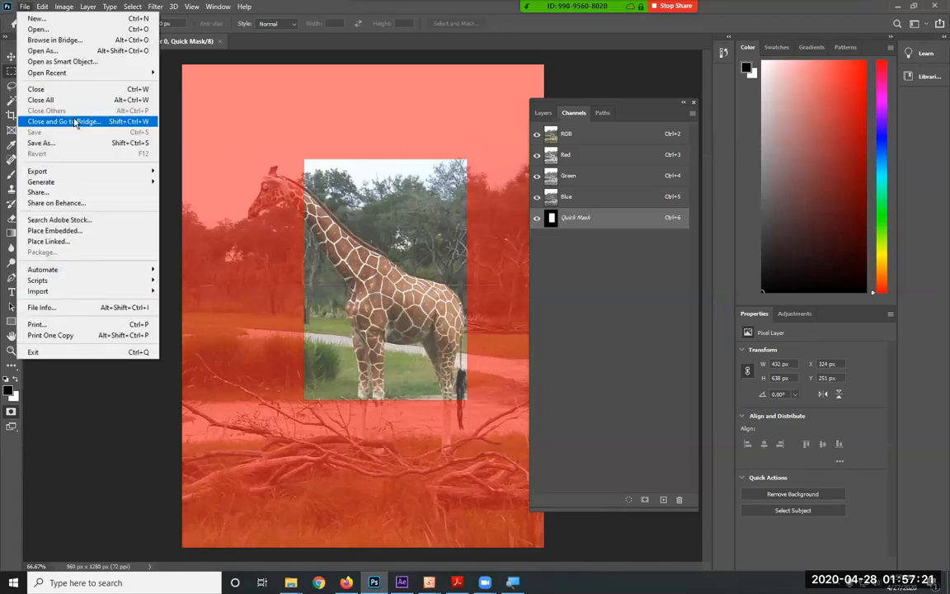
click(80, 144)
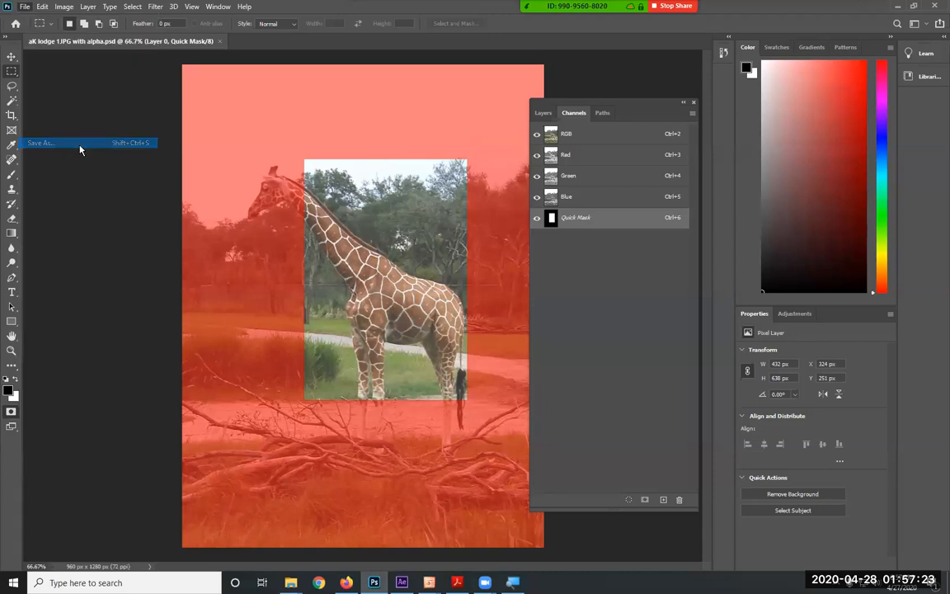
click(312, 339)
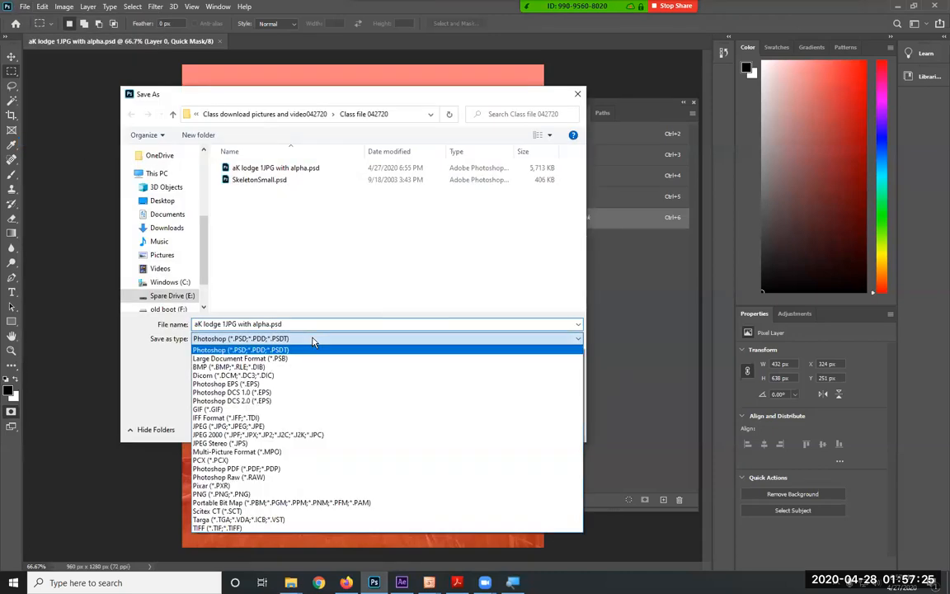
click(308, 527)
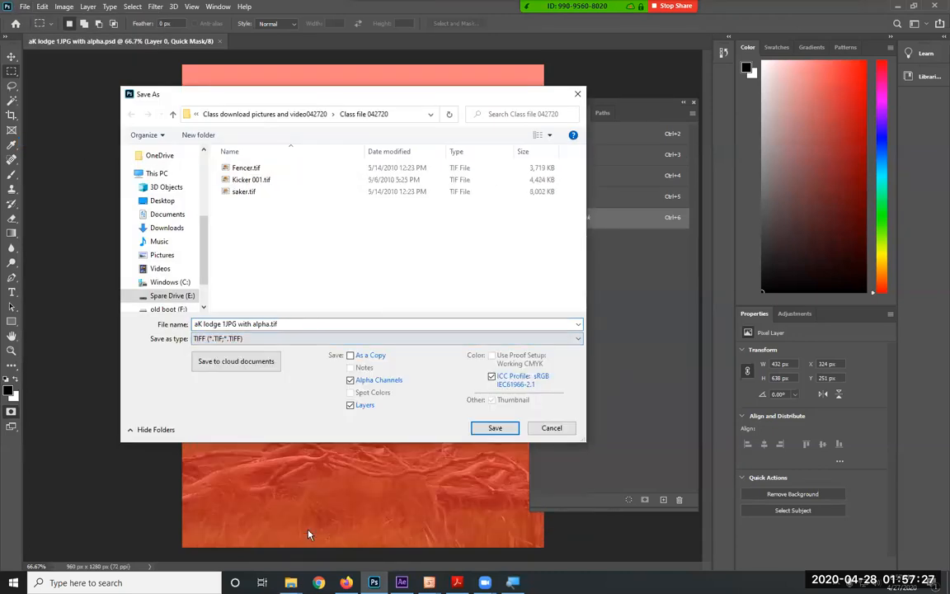
click(497, 428)
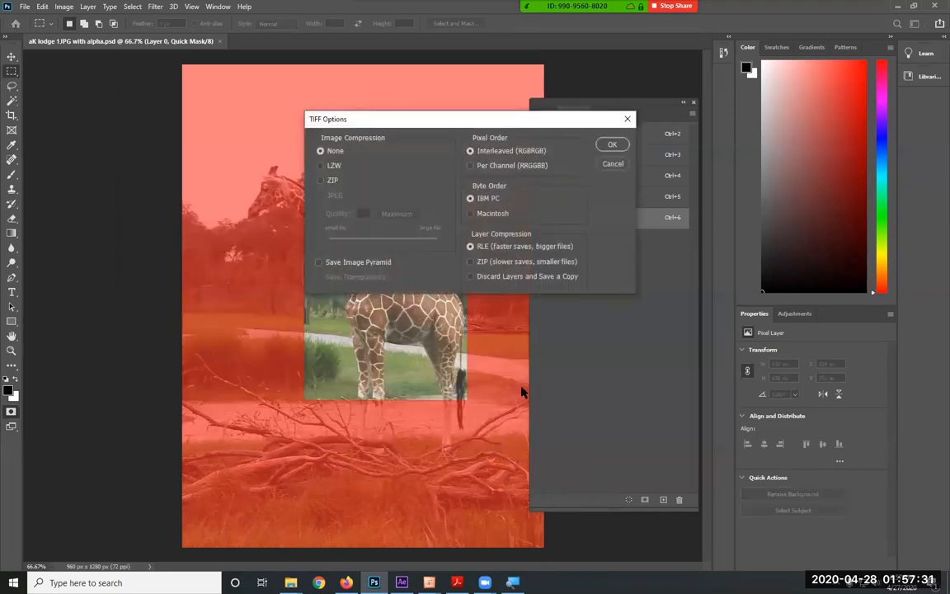
click(611, 145)
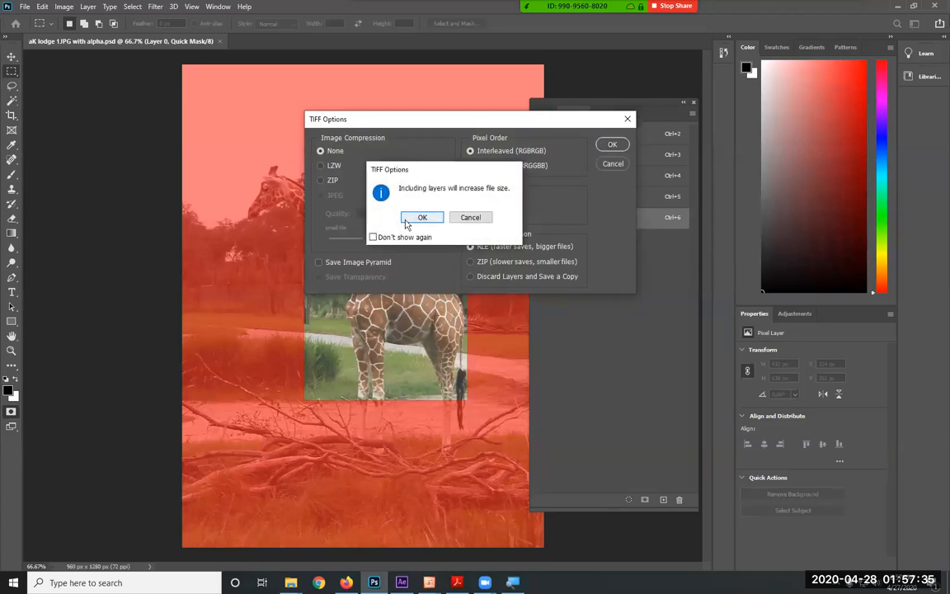
click(417, 217)
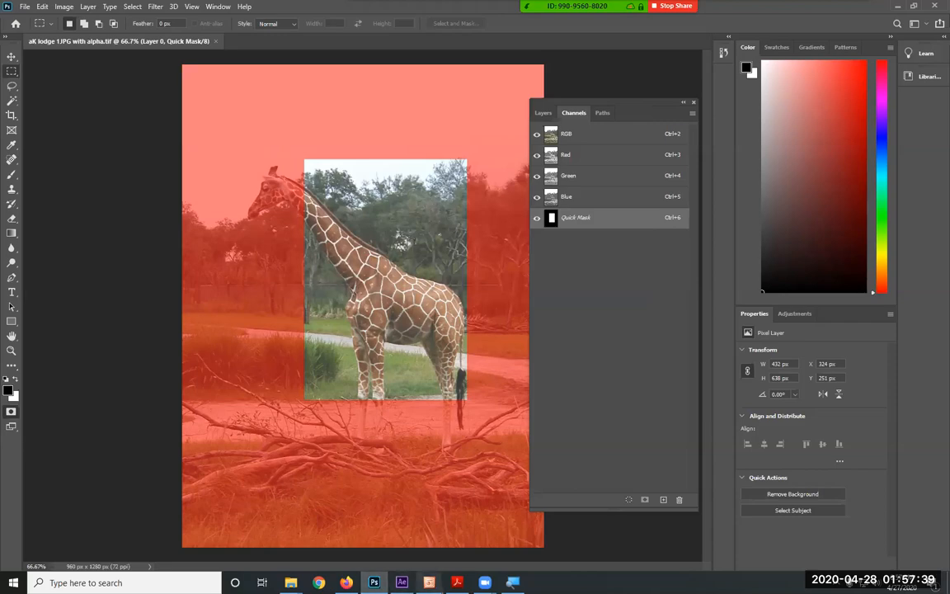
key(alt+Tab)
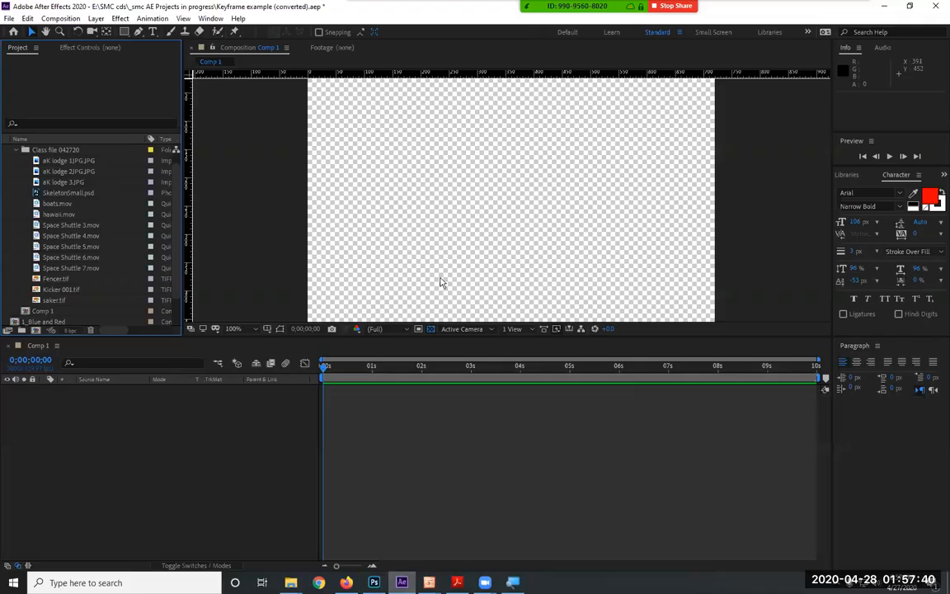
Import aK lodge 1JPG with alpha.tif as Footage from Class file 042720, interpreting its alpha as Straight - Unmatted.
click(8, 18)
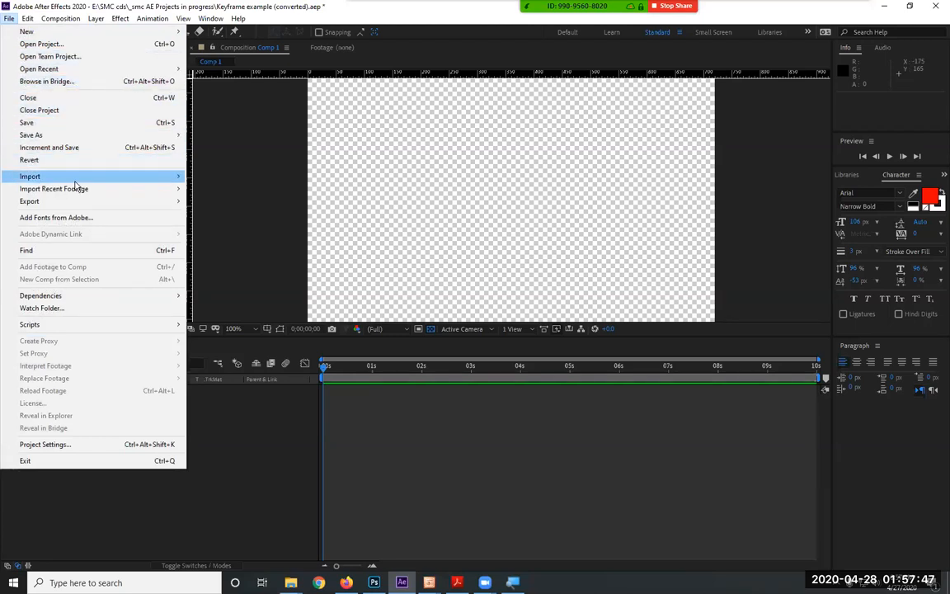
mouse_move(77, 177)
click(269, 177)
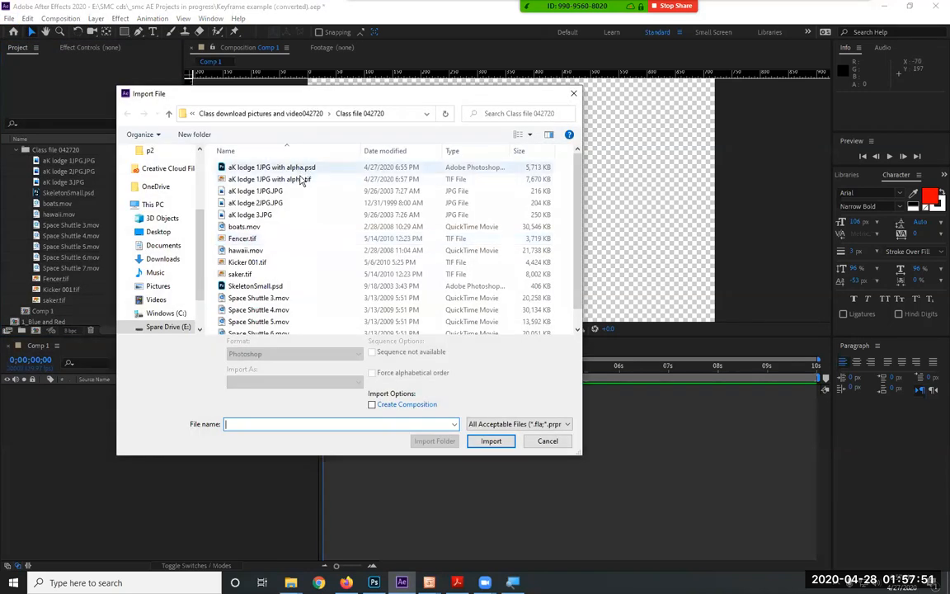
click(300, 180)
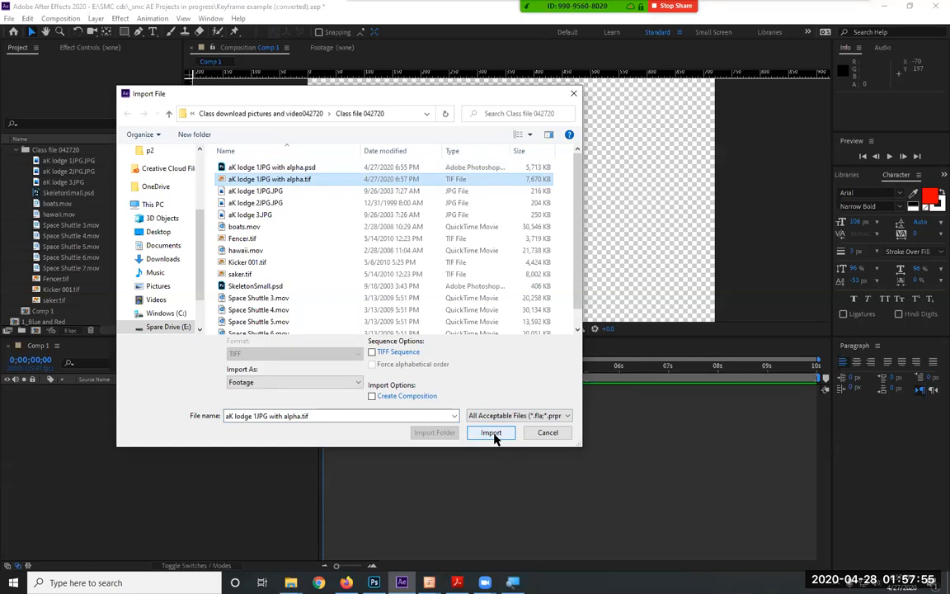
click(491, 433)
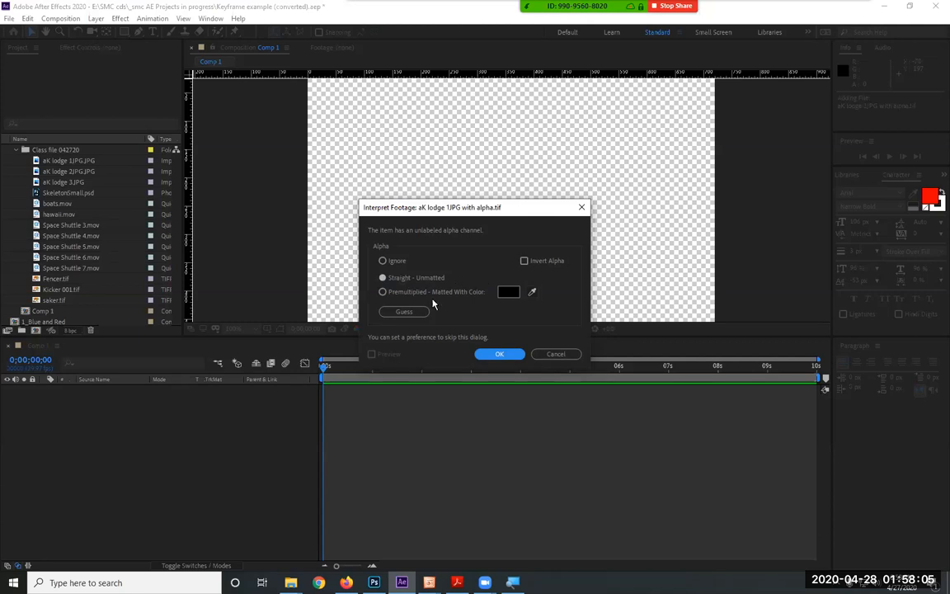
click(499, 354)
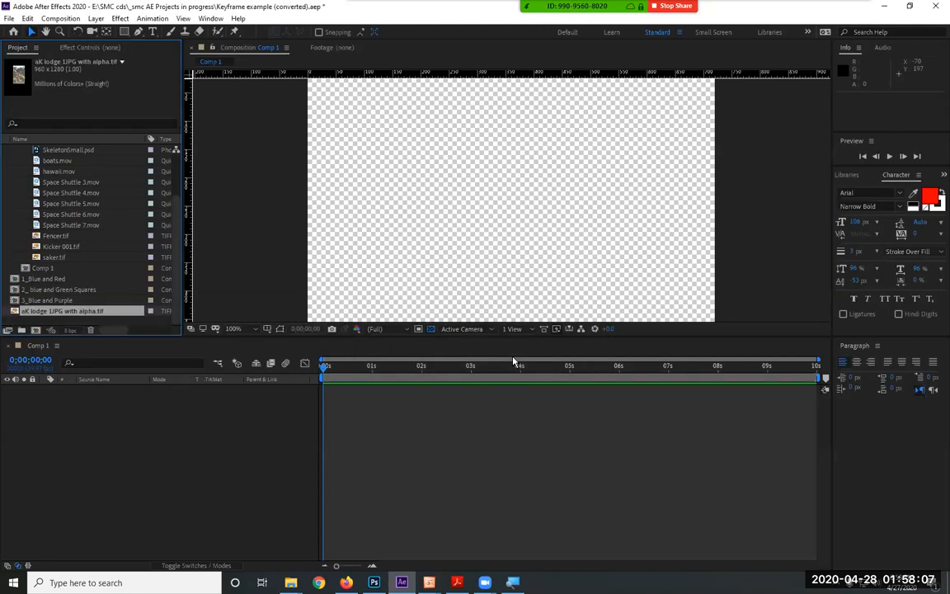
Add the aK lodge 1JPG with alpha.tif footage to Comp 1, scale it to 45% and place it at about 326, 263.
drag(116, 311, 546, 239)
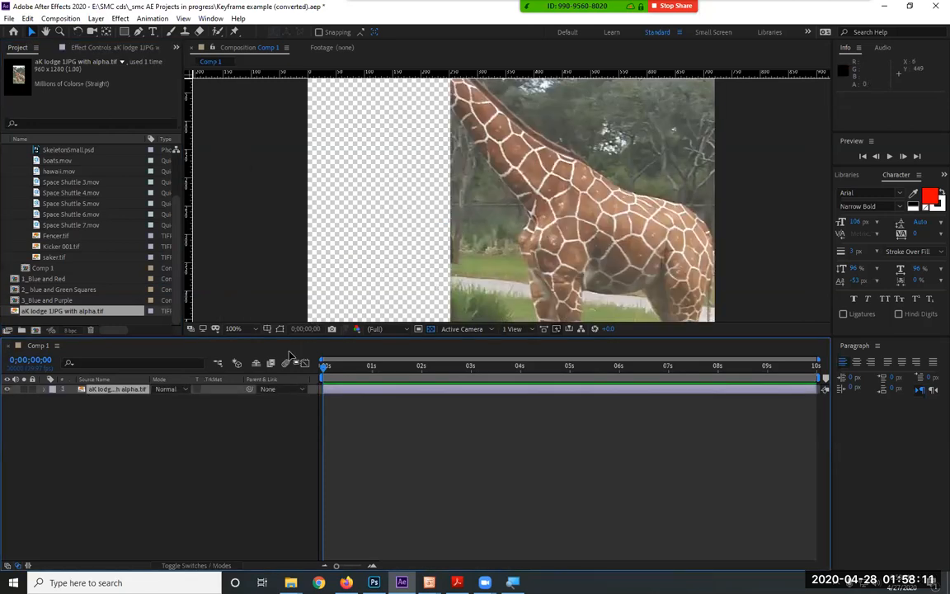
key(s)
drag(189, 398, 159, 398)
drag(538, 196, 483, 173)
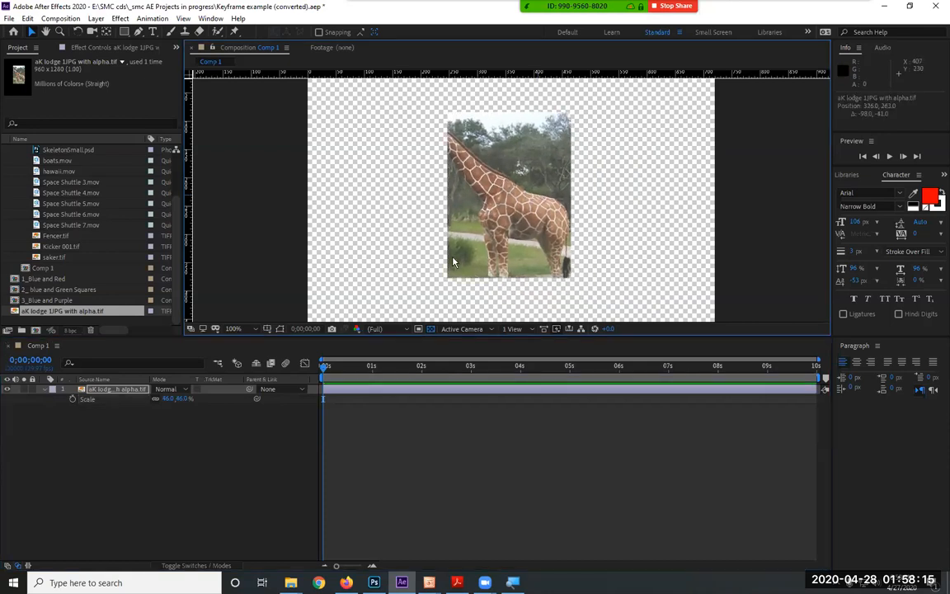
mouse_move(163, 398)
mouse_down()
mouse_move(154, 398)
mouse_move(178, 399)
mouse_up()
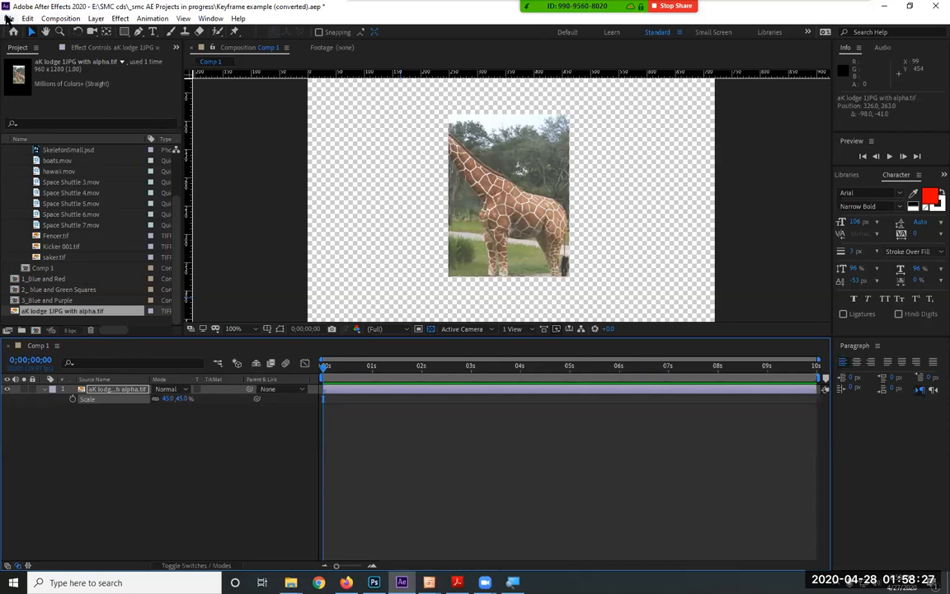
Reposition the giraffe layer in Comp 1 to about 346, 254.
click(8, 18)
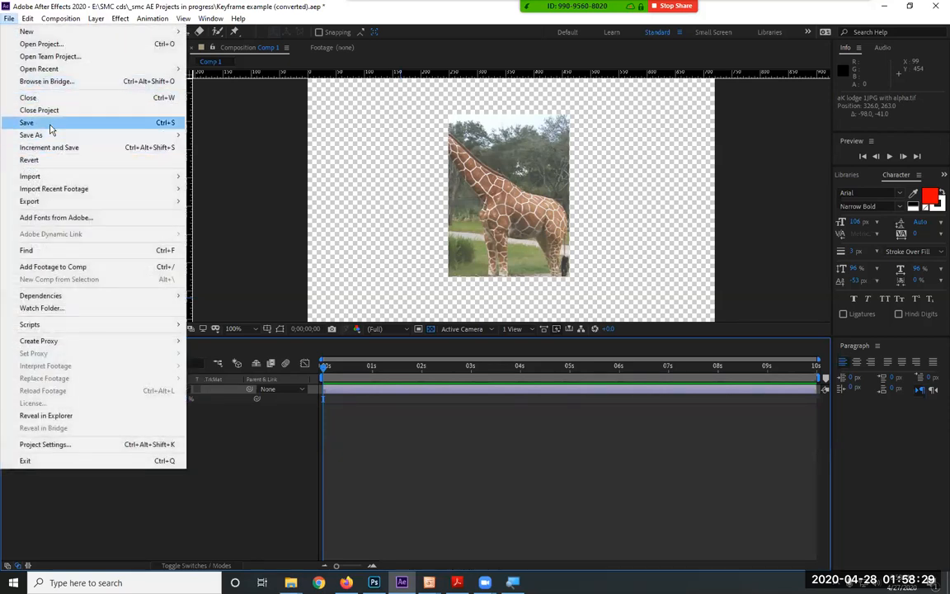
click(49, 122)
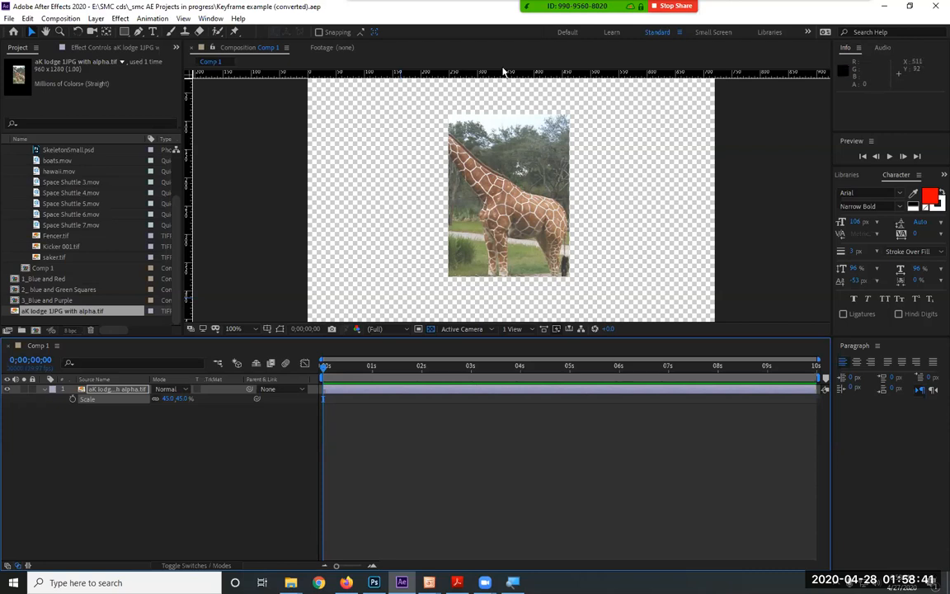
scroll(175, 239, up, 3)
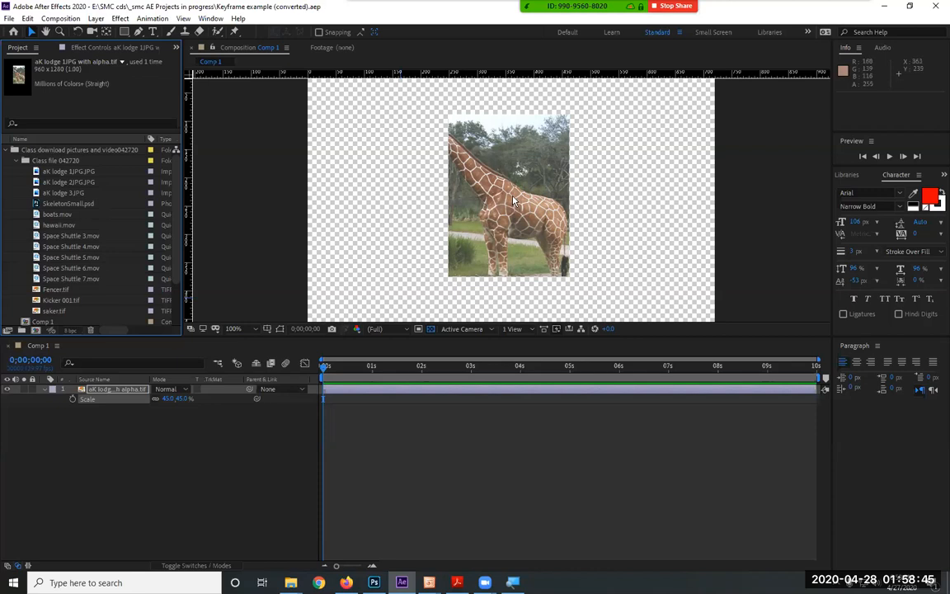
drag(520, 205, 452, 161)
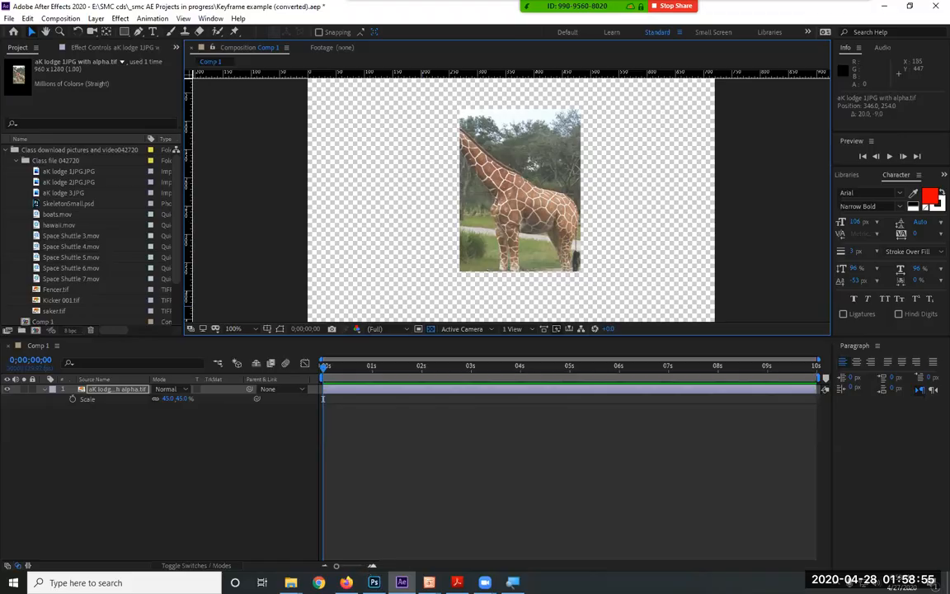
Switch to Photoshop and set the Brush tool to 64 px for painting on the Quick Mask channel.
key(alt+Tab)
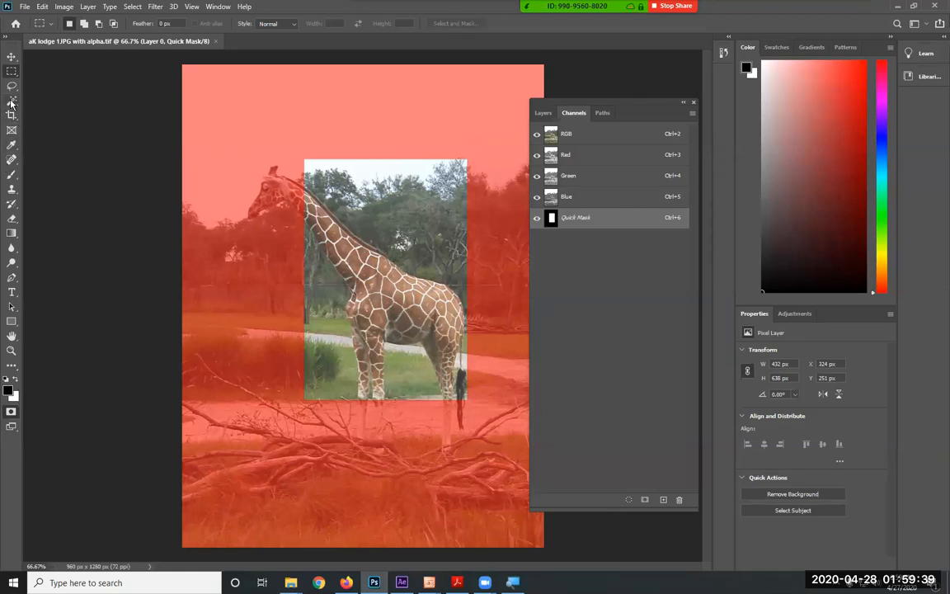
click(11, 175)
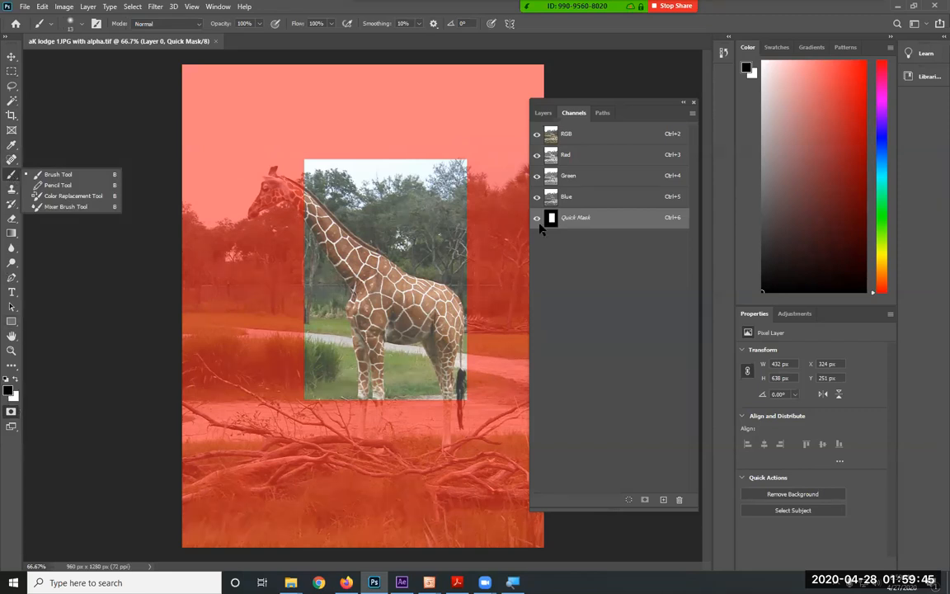
click(585, 218)
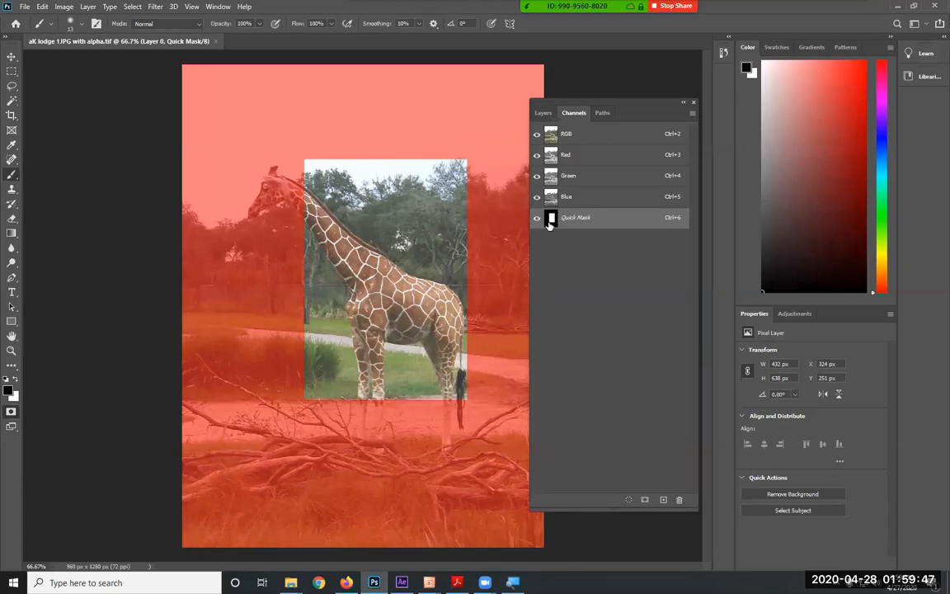
click(307, 191)
click(79, 25)
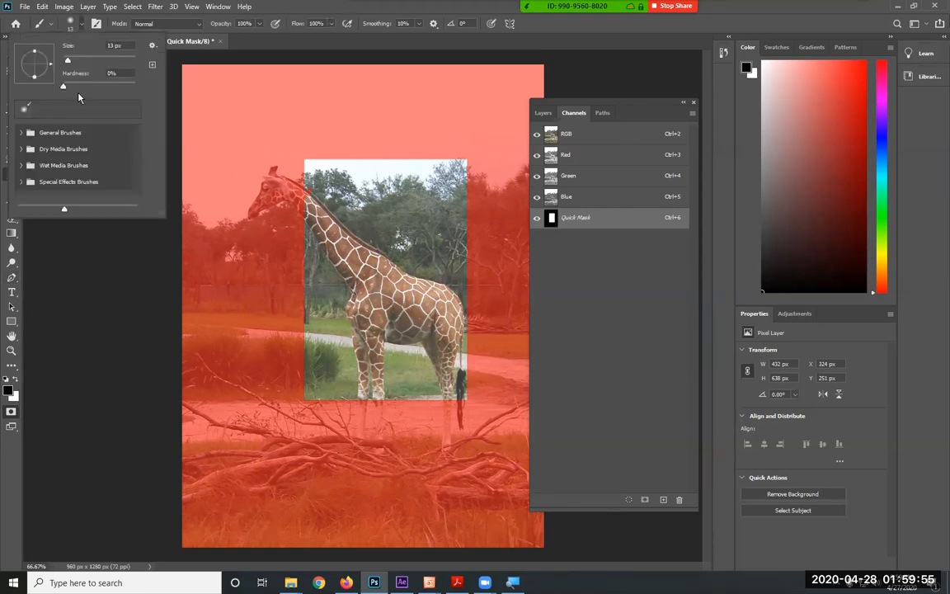
click(86, 61)
Paint white on the Quick Mask to reveal the giraffe's head, lower legs and tail outside the rectangle.
click(15, 379)
mouse_move(266, 177)
mouse_down()
mouse_move(318, 193)
mouse_move(287, 172)
mouse_move(270, 174)
mouse_move(243, 216)
mouse_move(286, 175)
mouse_up()
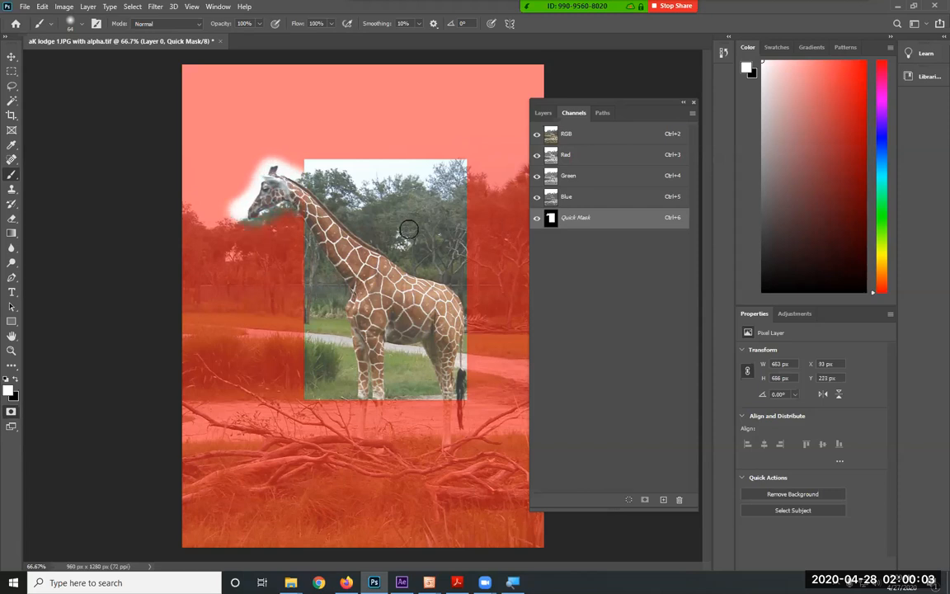
mouse_move(355, 404)
mouse_down()
mouse_move(363, 435)
mouse_move(357, 371)
mouse_move(371, 434)
mouse_up()
drag(456, 370, 434, 460)
drag(445, 500, 445, 502)
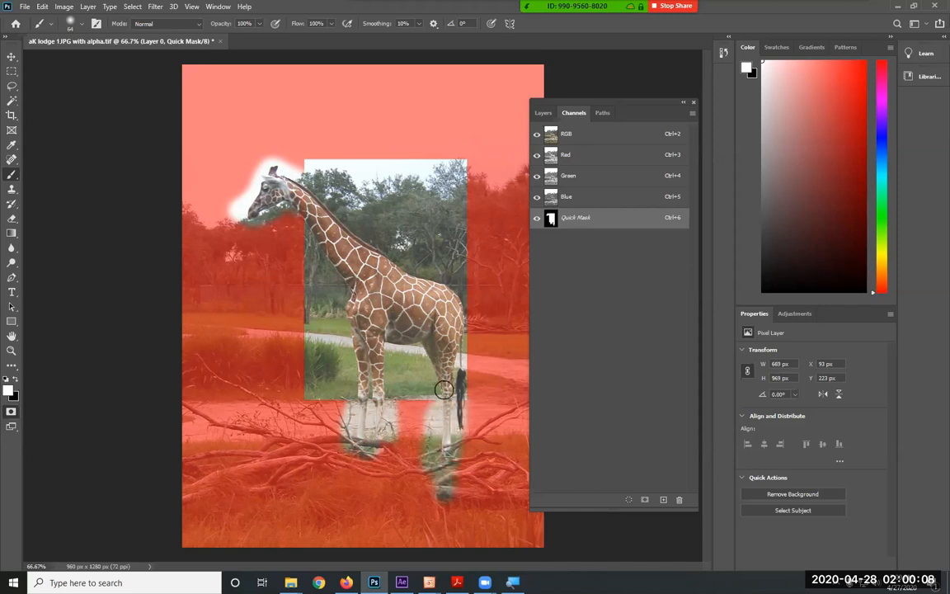
Paint black on the Quick Mask to hide the sky and trees above the giraffe's neck and back.
click(18, 378)
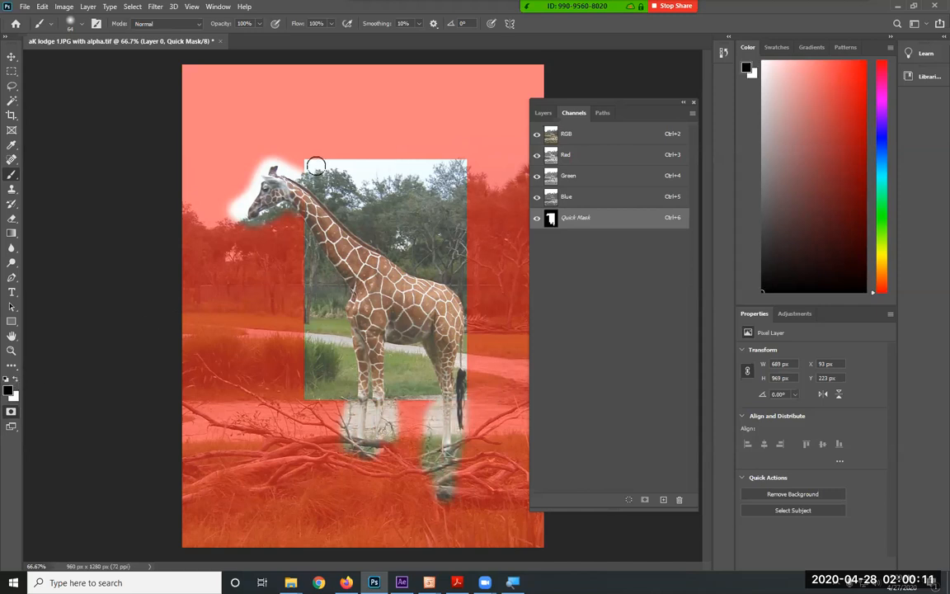
mouse_move(310, 165)
mouse_down()
mouse_move(499, 233)
mouse_move(441, 162)
mouse_move(352, 181)
mouse_move(307, 162)
mouse_up()
mouse_move(408, 152)
mouse_down()
mouse_move(415, 211)
mouse_move(378, 158)
mouse_move(496, 244)
mouse_move(365, 175)
mouse_move(345, 183)
mouse_move(434, 182)
mouse_move(482, 224)
mouse_move(419, 246)
mouse_move(376, 200)
mouse_move(467, 241)
mouse_move(401, 192)
mouse_move(465, 267)
mouse_move(416, 227)
mouse_move(474, 281)
mouse_up()
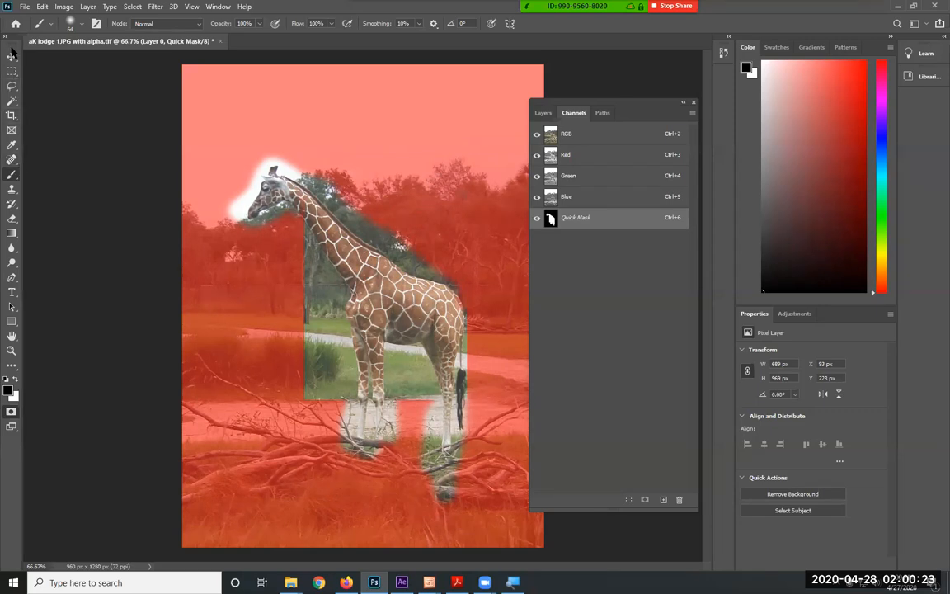
Save the edited TIFF in Photoshop and return to After Effects to view the updated layer.
click(25, 8)
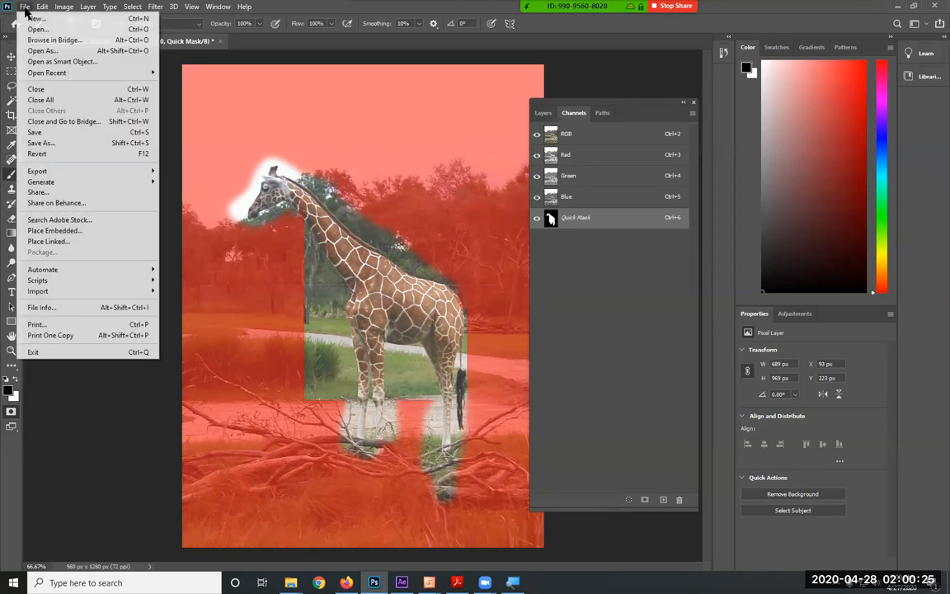
click(50, 132)
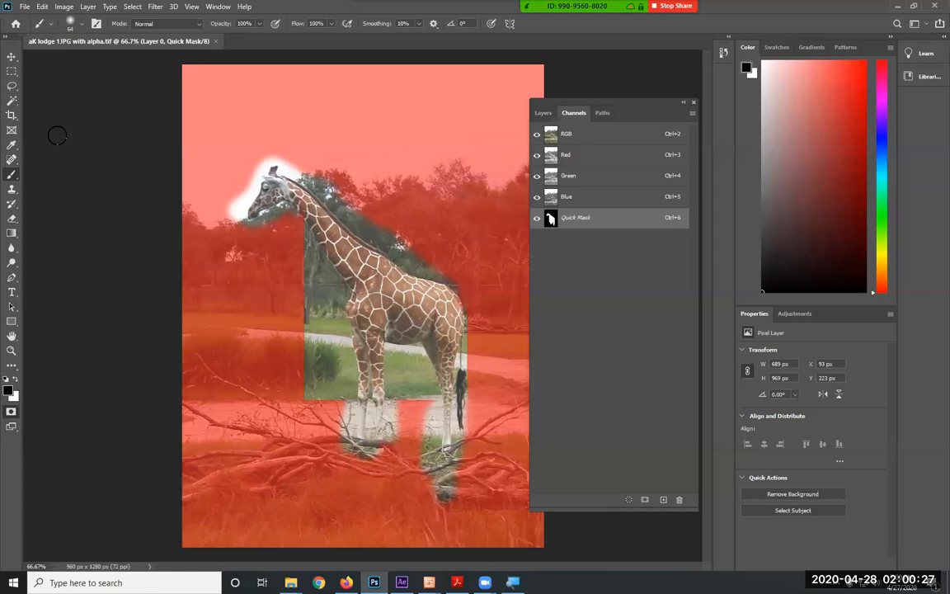
mouse_move(402, 582)
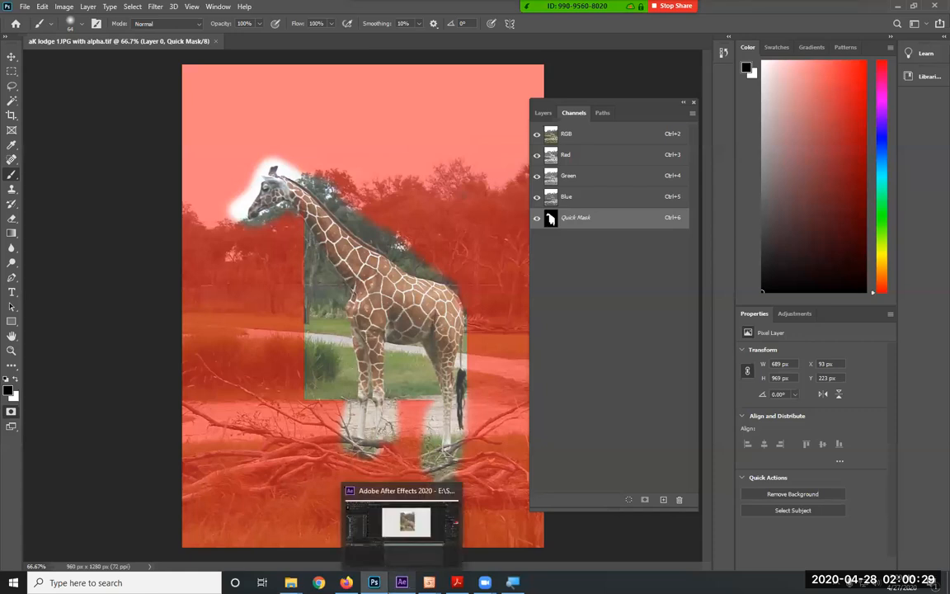
click(406, 519)
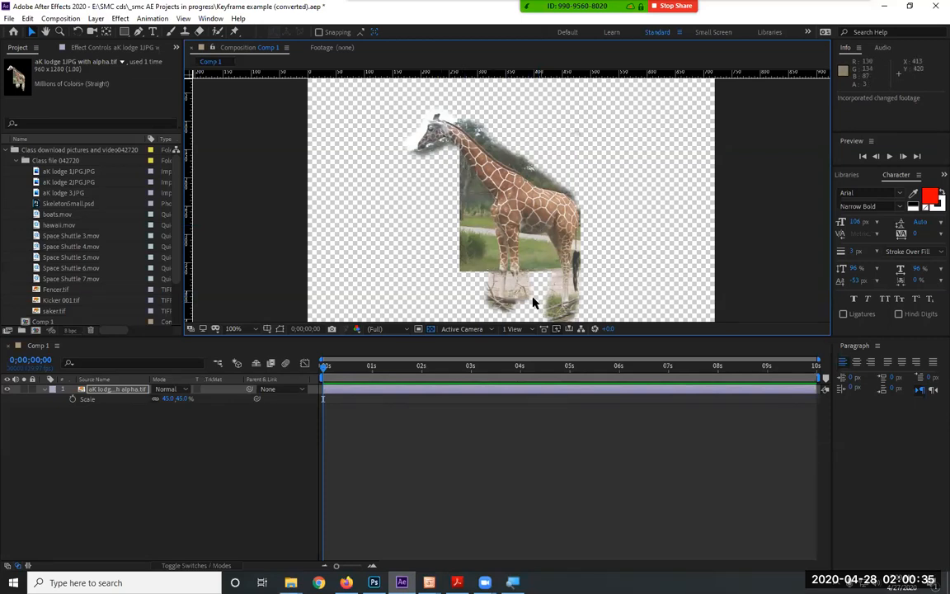
click(338, 524)
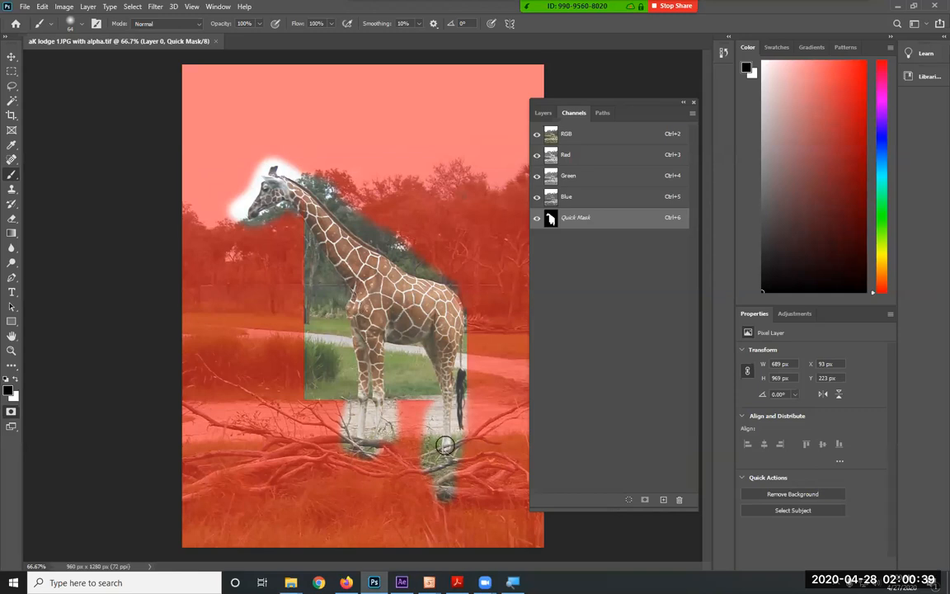
click(401, 582)
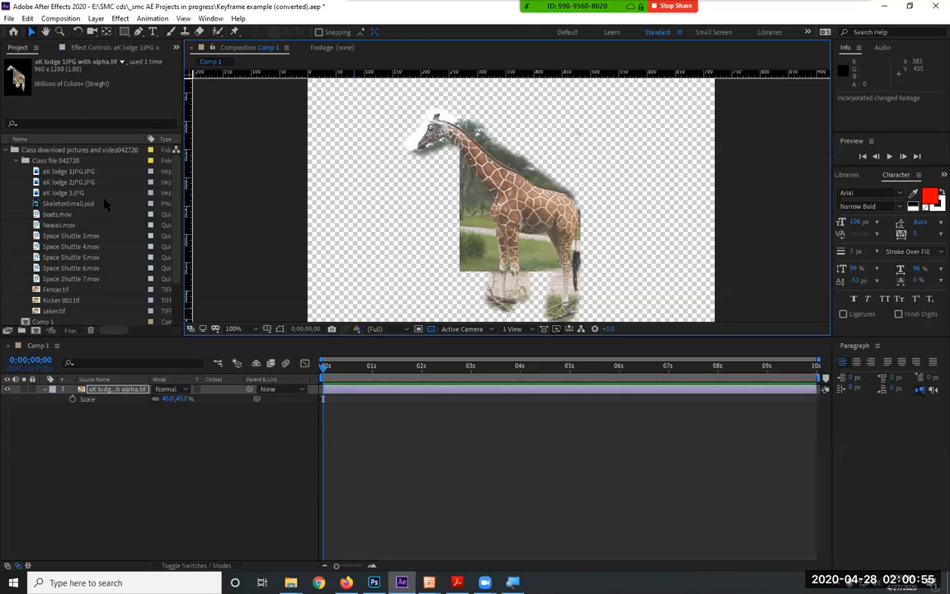
click(71, 181)
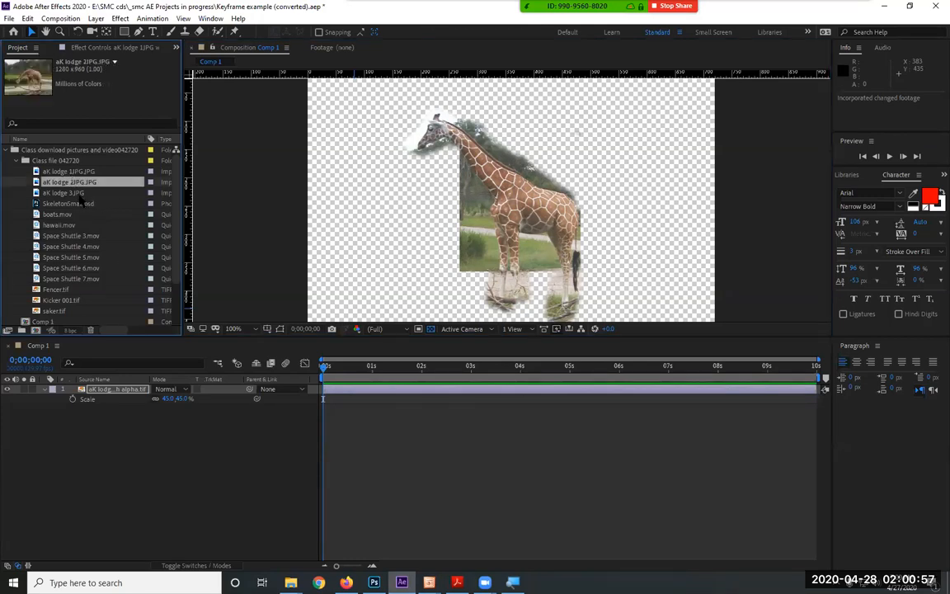
click(9, 20)
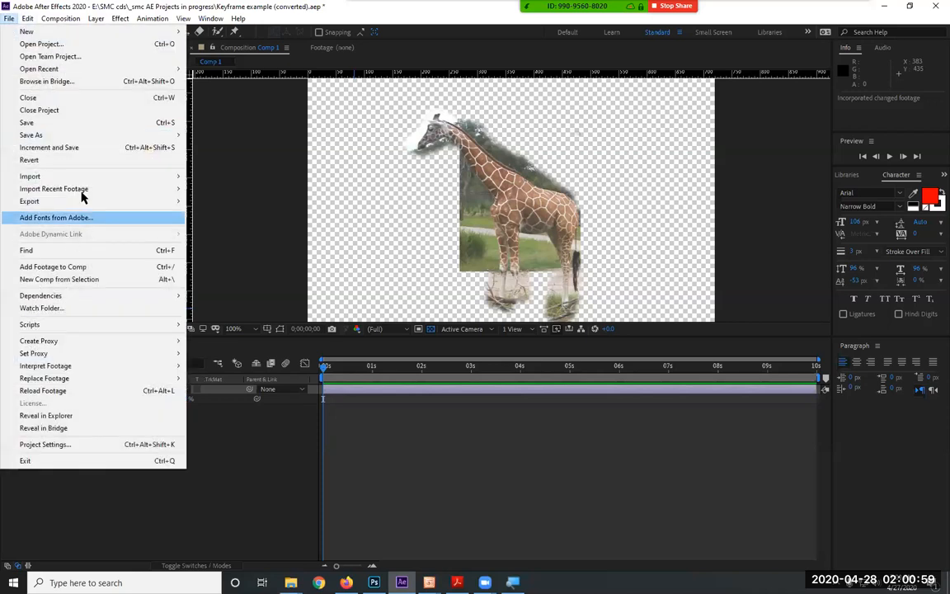
mouse_move(106, 175)
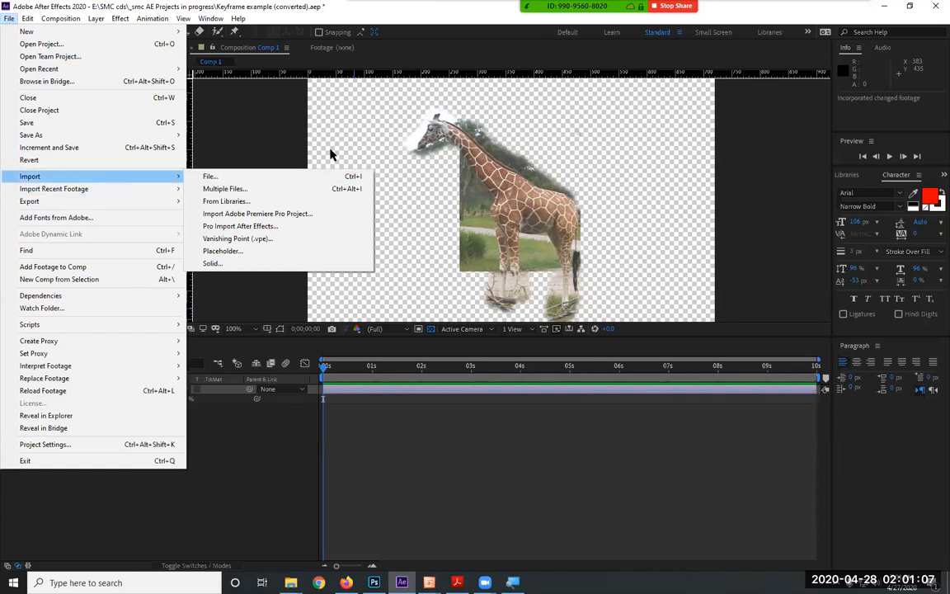
click(208, 177)
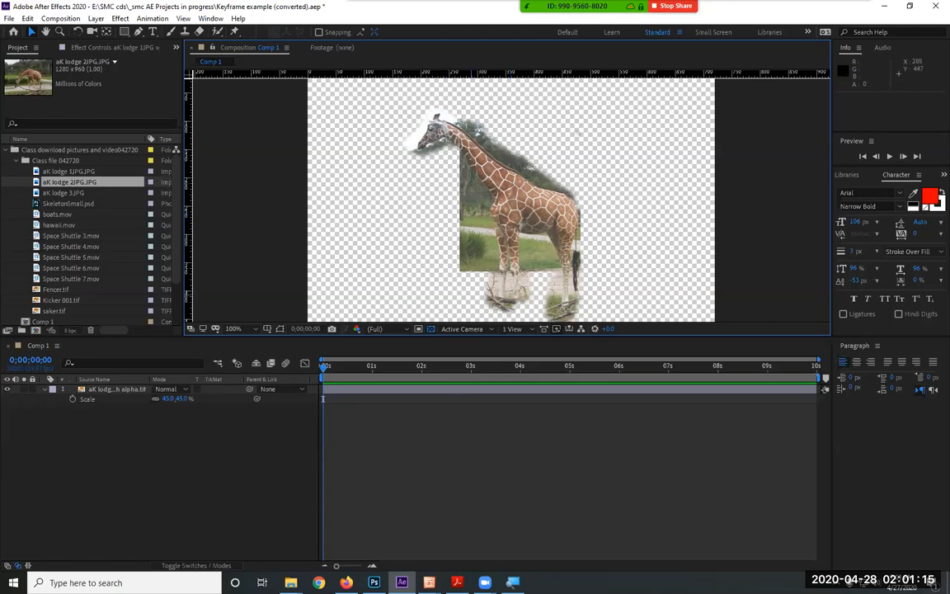
In Photoshop, paint black on the Quick Mask over the background in front of the giraffe and a patch on its body.
key(alt+Tab)
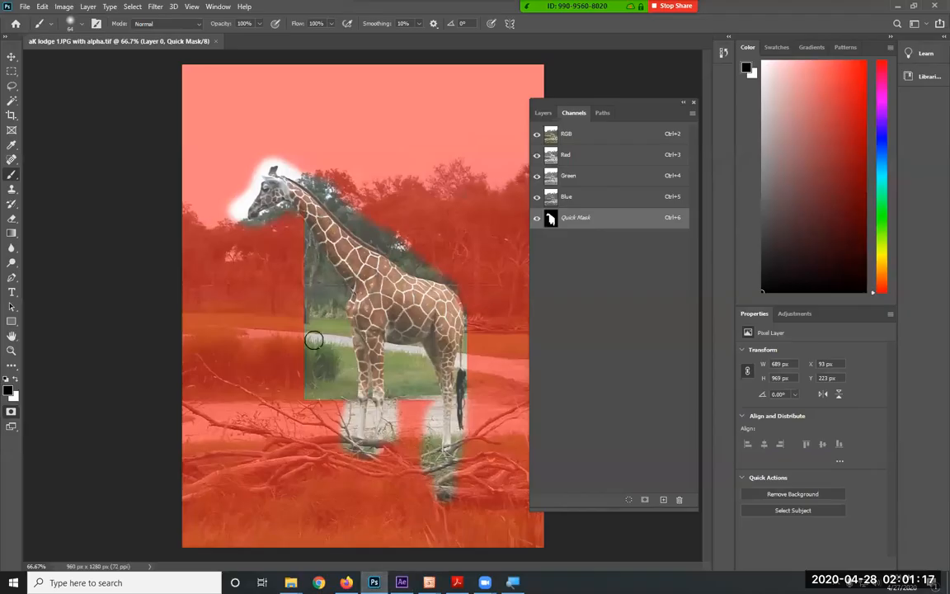
mouse_move(310, 294)
mouse_down()
mouse_move(308, 416)
mouse_move(304, 294)
mouse_move(322, 384)
mouse_move(321, 330)
mouse_move(349, 371)
mouse_move(312, 402)
mouse_move(331, 405)
mouse_move(314, 258)
mouse_move(323, 285)
mouse_move(293, 246)
mouse_move(330, 336)
mouse_move(304, 324)
mouse_up()
key(ctrl+s)
mouse_move(377, 302)
mouse_down()
mouse_move(421, 302)
mouse_move(395, 312)
mouse_up()
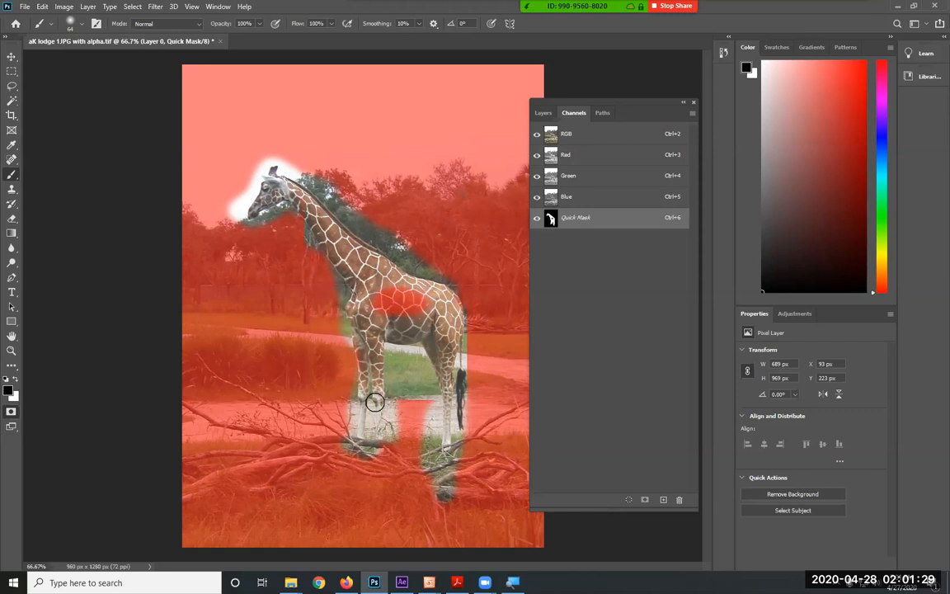
Save the TIFF with the repainted mask and switch back to After Effects to view Comp 1.
click(25, 6)
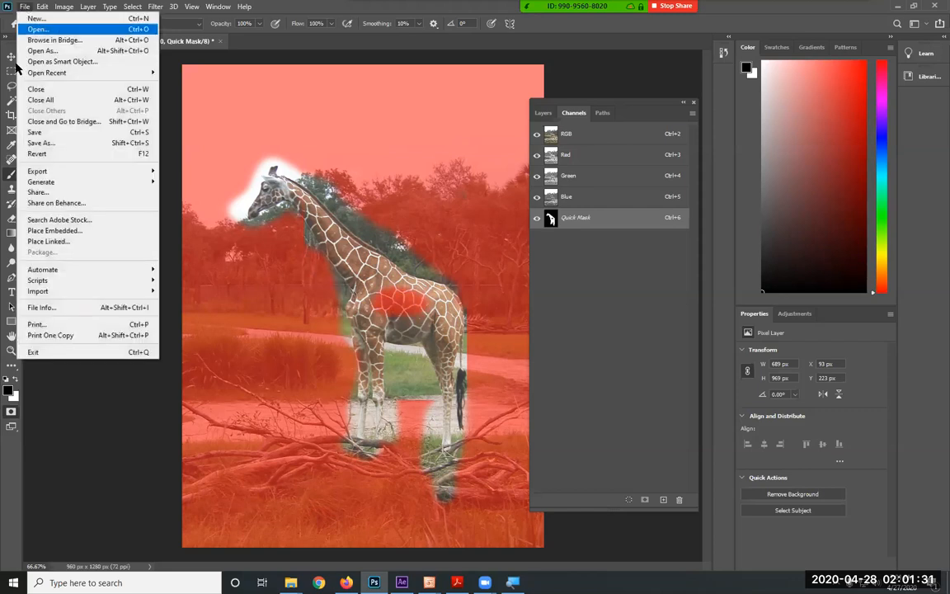
click(32, 132)
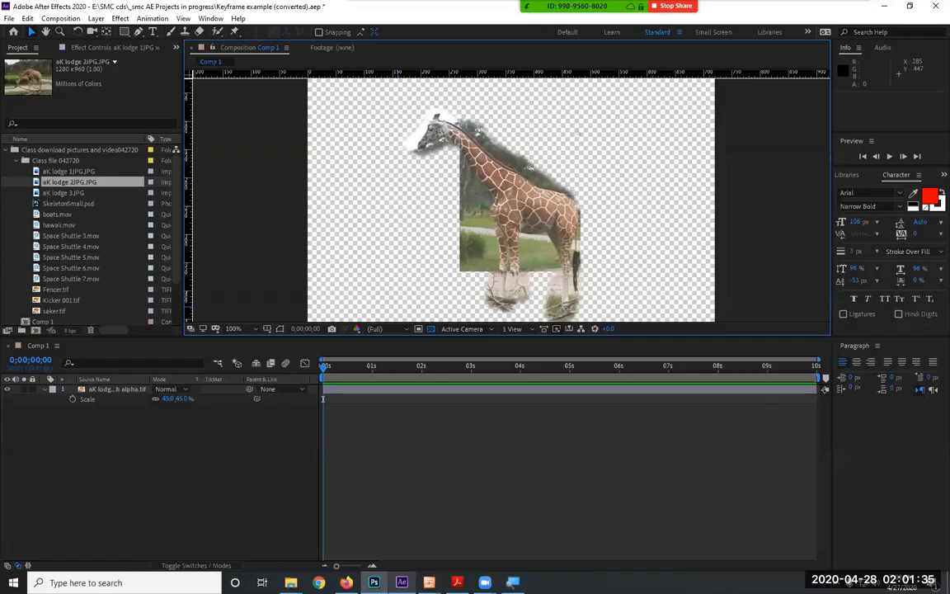
click(401, 582)
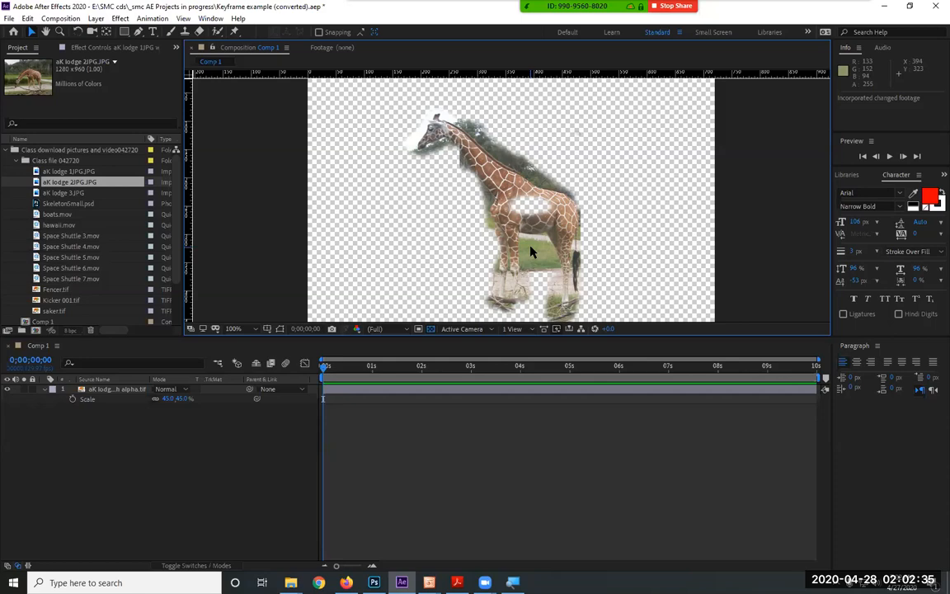
In Photoshop, paint white on the Quick Mask over the masked patch on the giraffe's body.
click(374, 582)
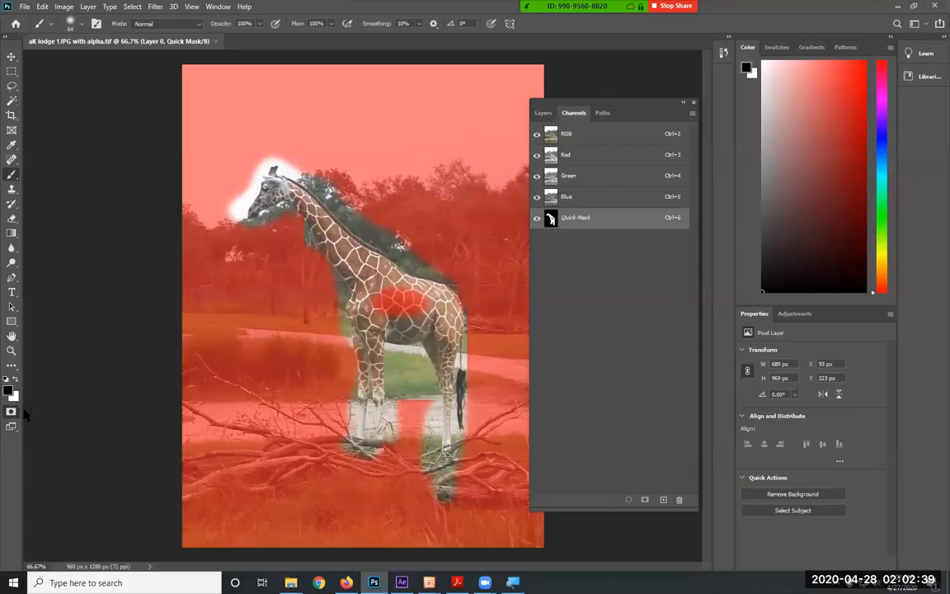
click(14, 381)
mouse_move(404, 298)
mouse_down()
mouse_move(388, 314)
mouse_move(416, 315)
mouse_move(377, 299)
mouse_move(391, 315)
mouse_move(385, 309)
mouse_up()
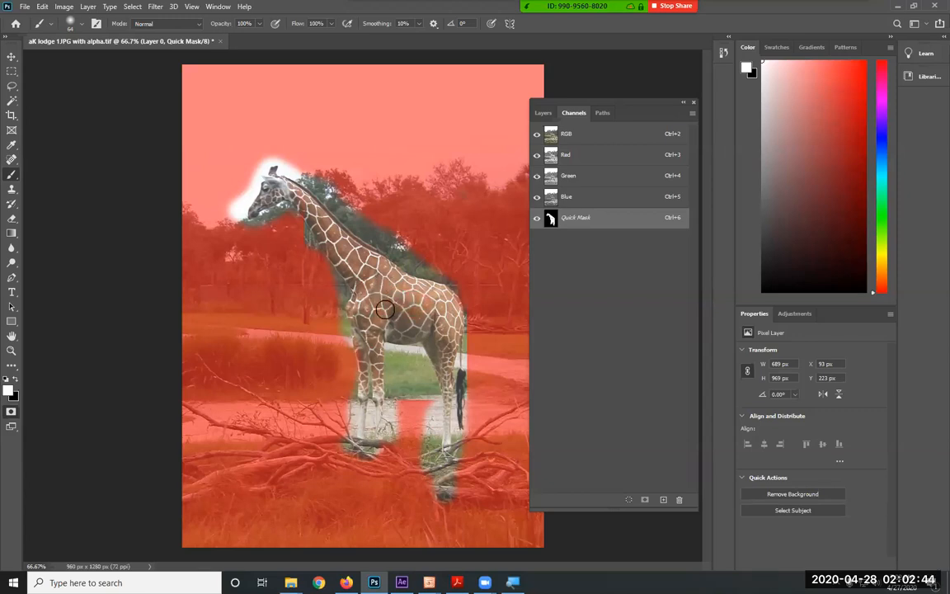
Save the TIFF with the restored body mask in Photoshop and return to After Effects to view Comp 1.
click(401, 582)
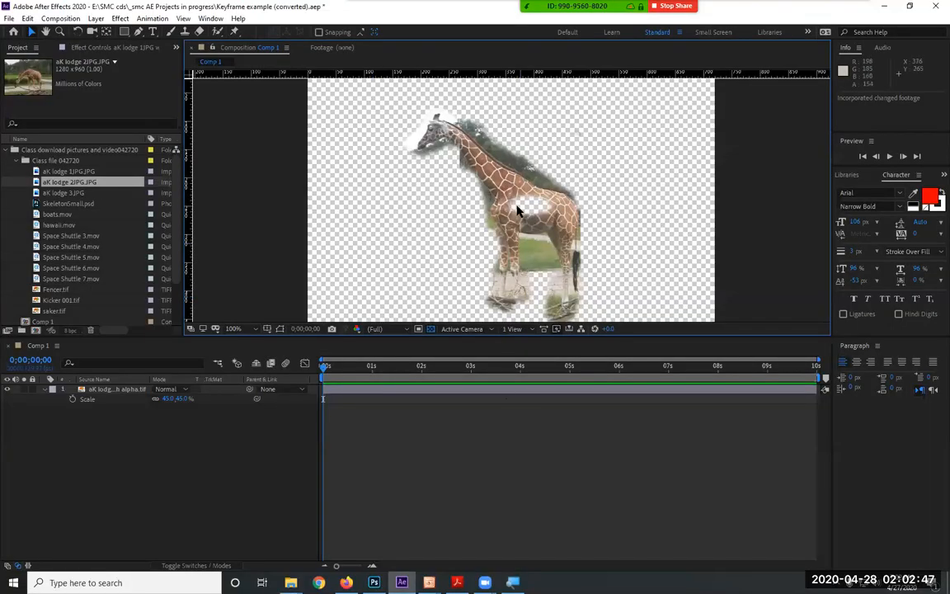
key(alt+Tab)
click(24, 6)
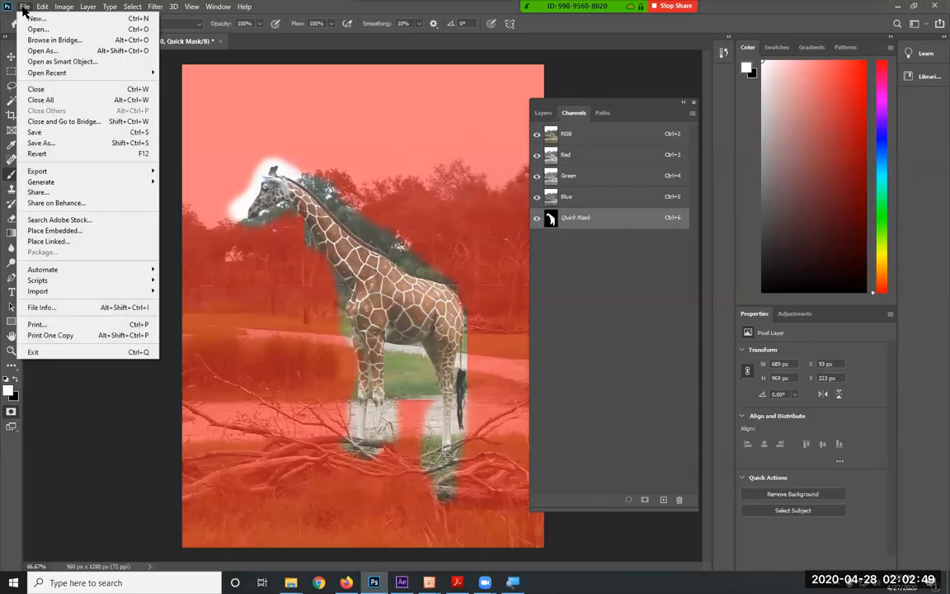
click(49, 133)
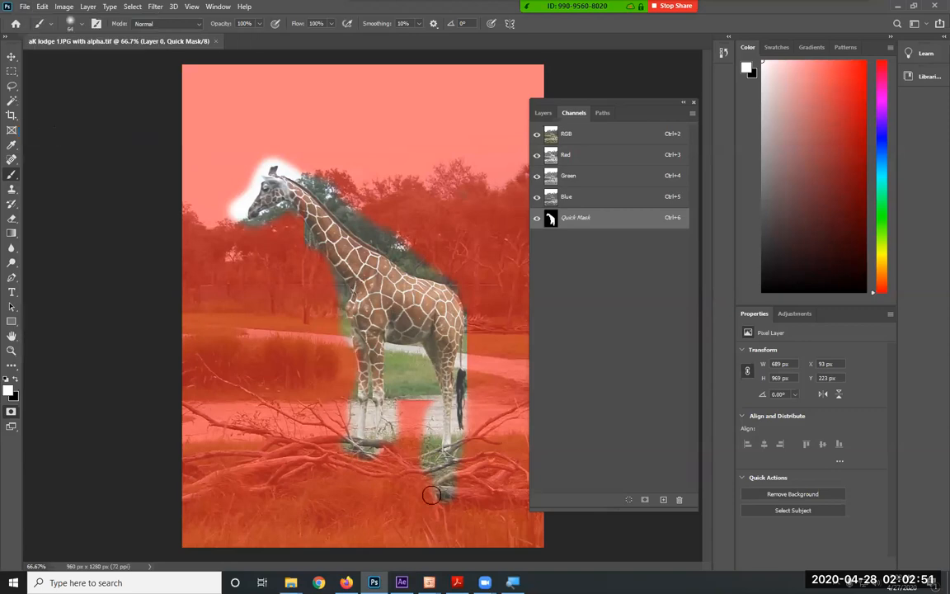
click(402, 582)
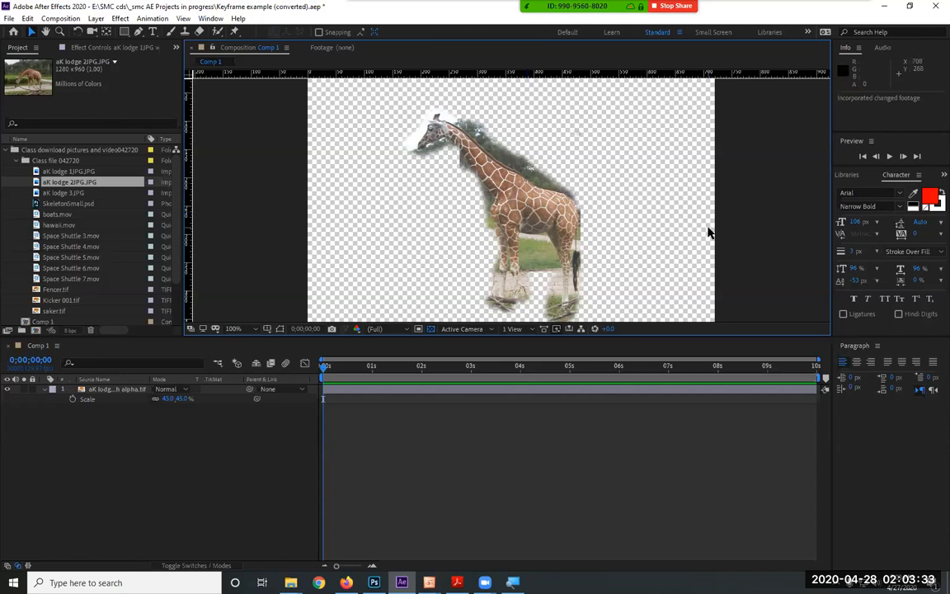
In Photoshop, add a new layer above Layer 0 and paint bright red strokes spanning about 624 by 335 px across the sky and treetops.
click(373, 582)
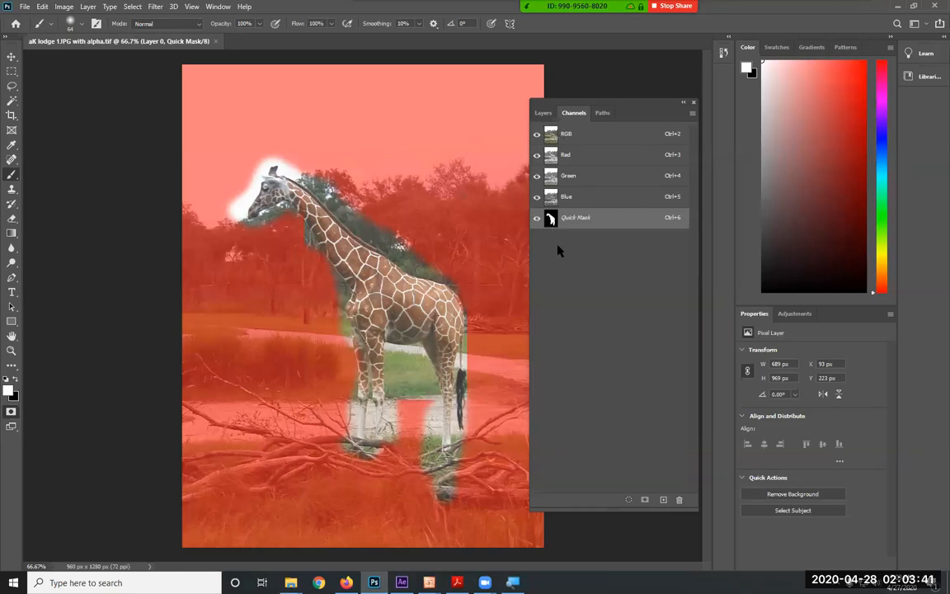
click(542, 113)
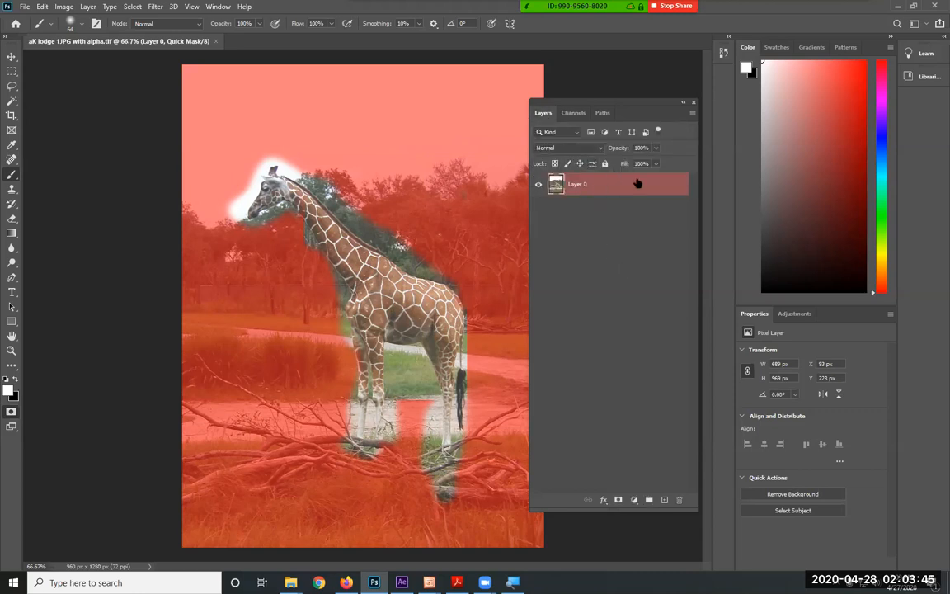
click(664, 499)
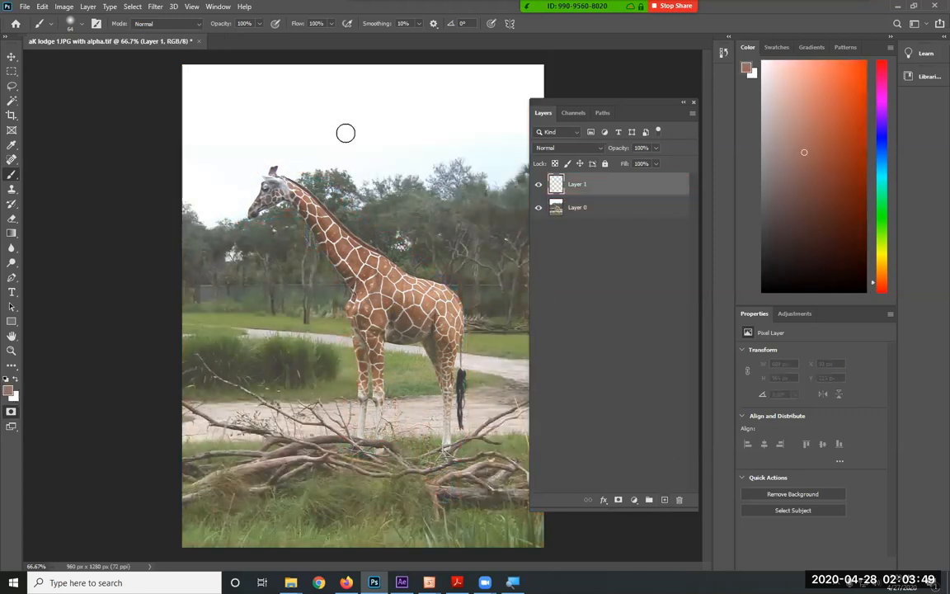
click(881, 62)
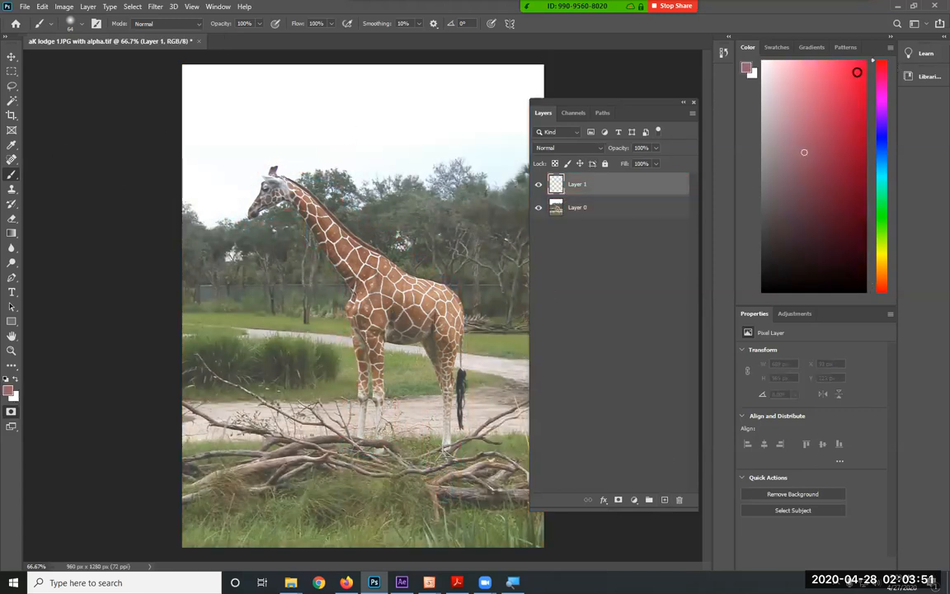
click(862, 65)
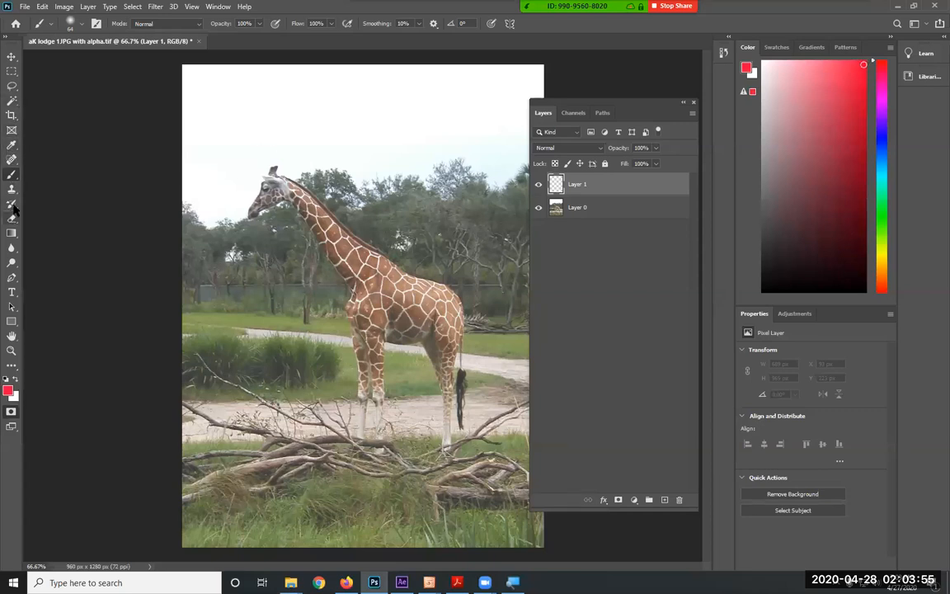
mouse_move(283, 129)
mouse_down()
mouse_move(349, 127)
mouse_move(460, 211)
mouse_up()
mouse_move(483, 146)
mouse_down()
mouse_move(439, 138)
mouse_move(378, 170)
mouse_move(319, 165)
mouse_up()
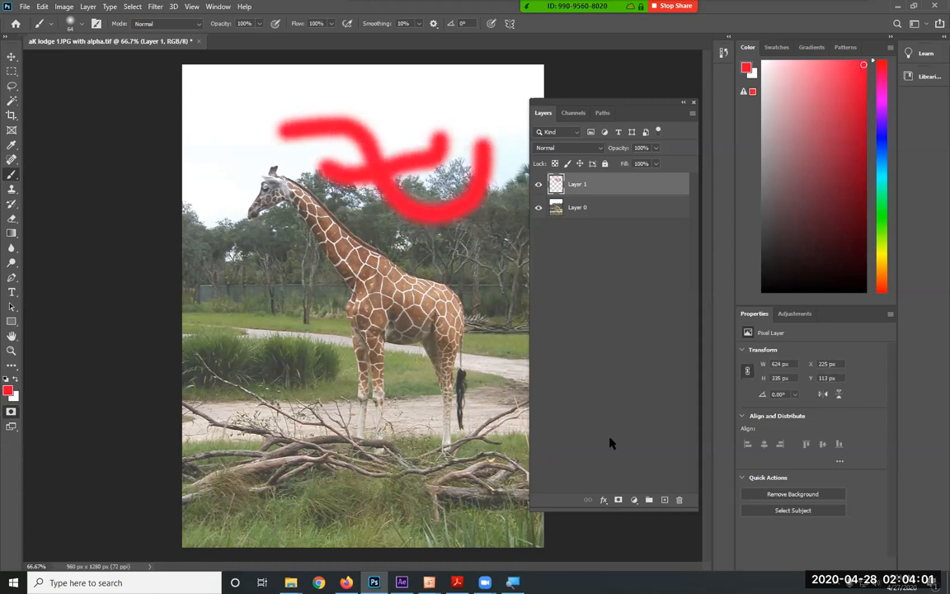
Examine how the red strokes appear in the individual Red, Green and Blue channels and under the Quick Mask.
click(573, 113)
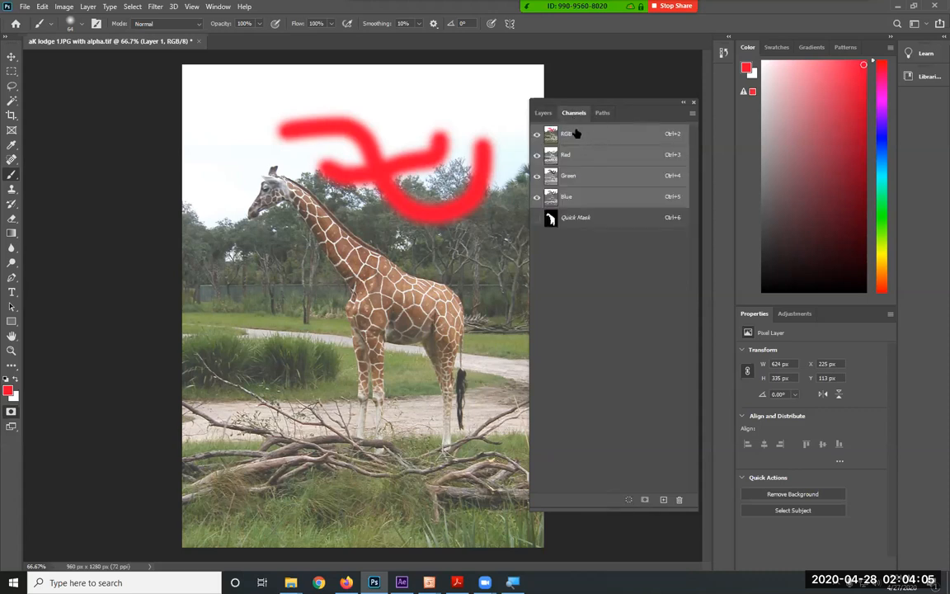
click(536, 175)
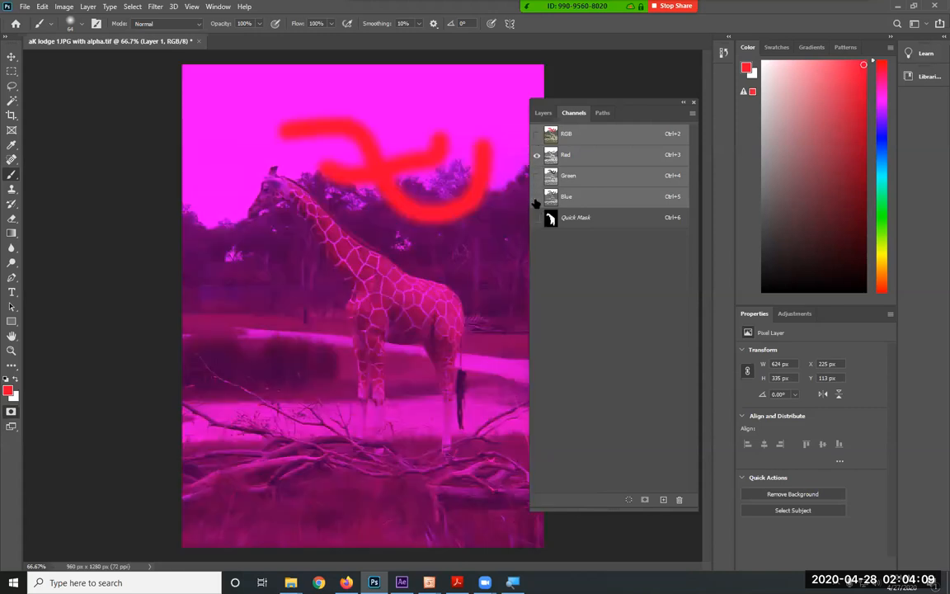
click(550, 154)
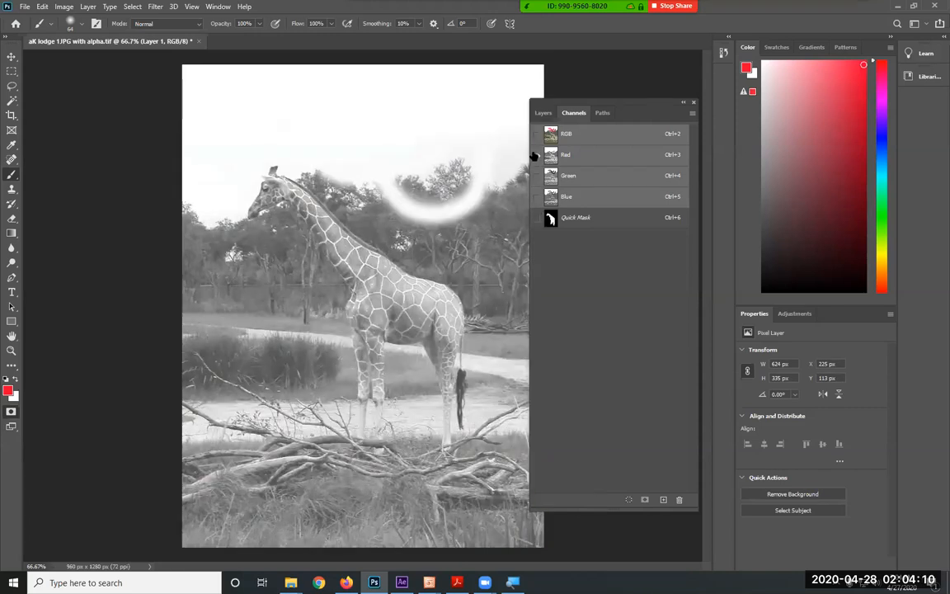
click(594, 180)
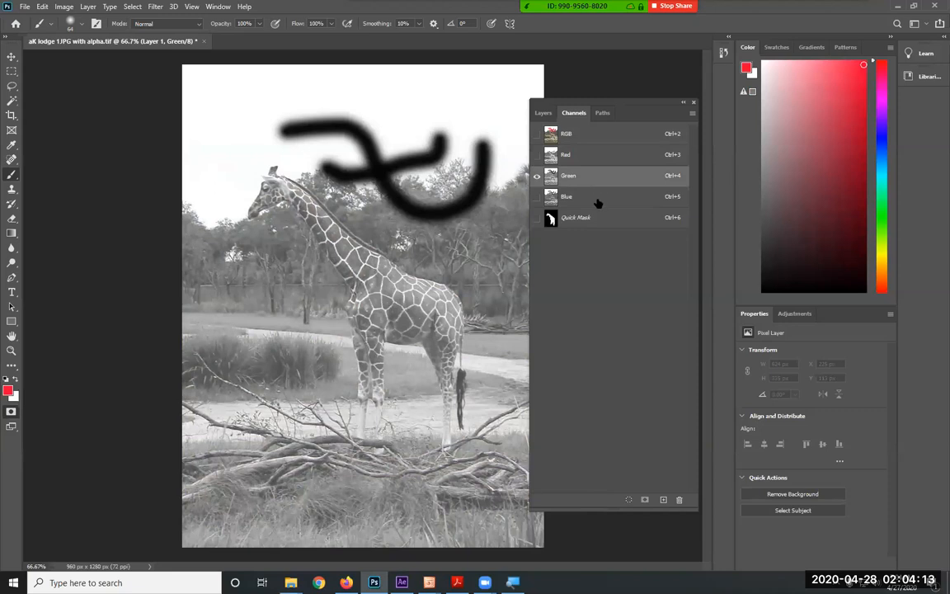
click(598, 204)
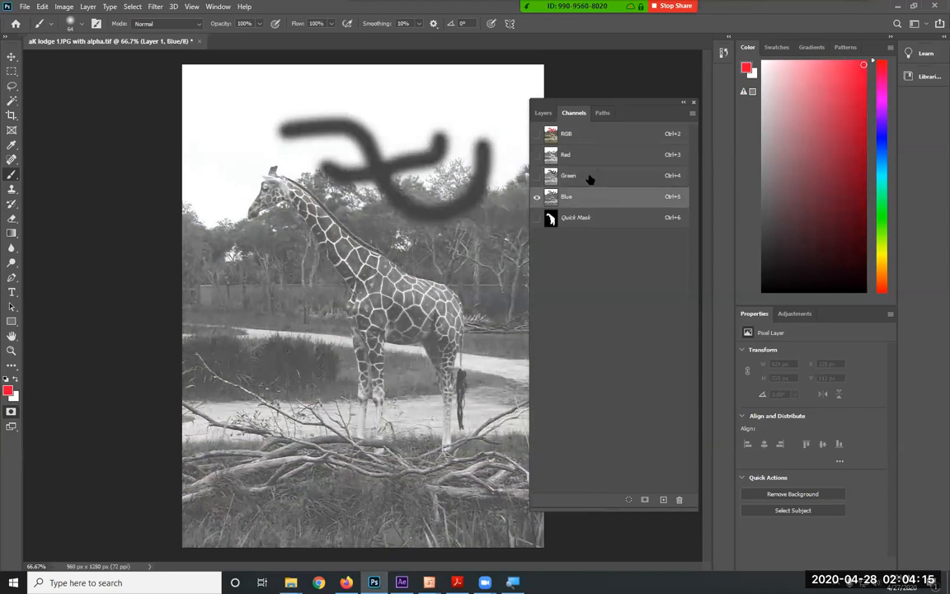
click(593, 179)
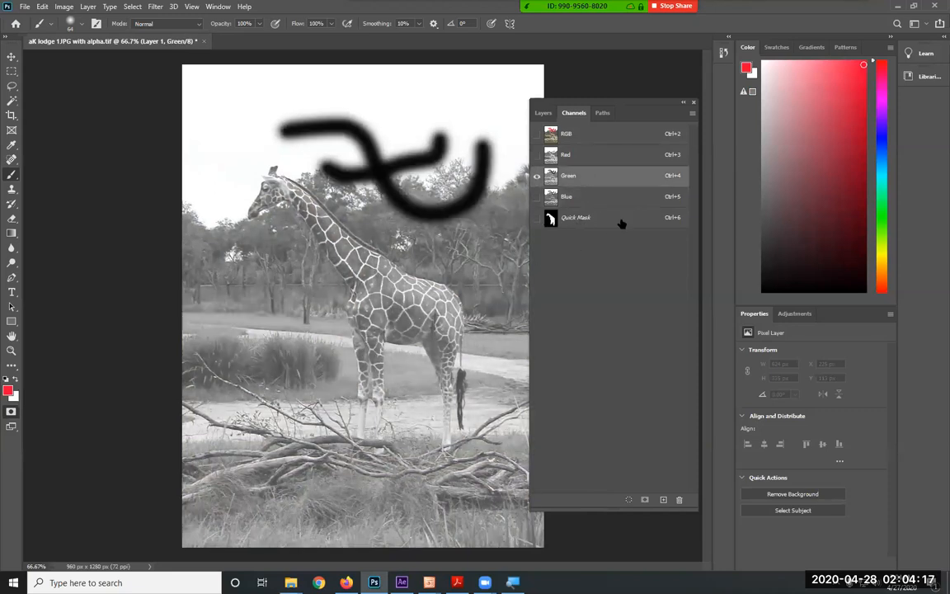
click(587, 196)
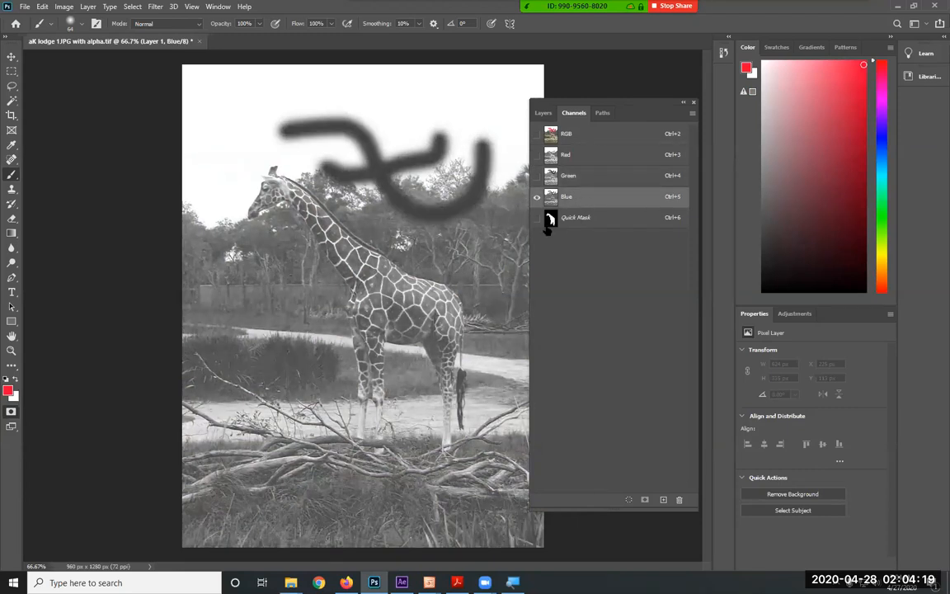
click(551, 218)
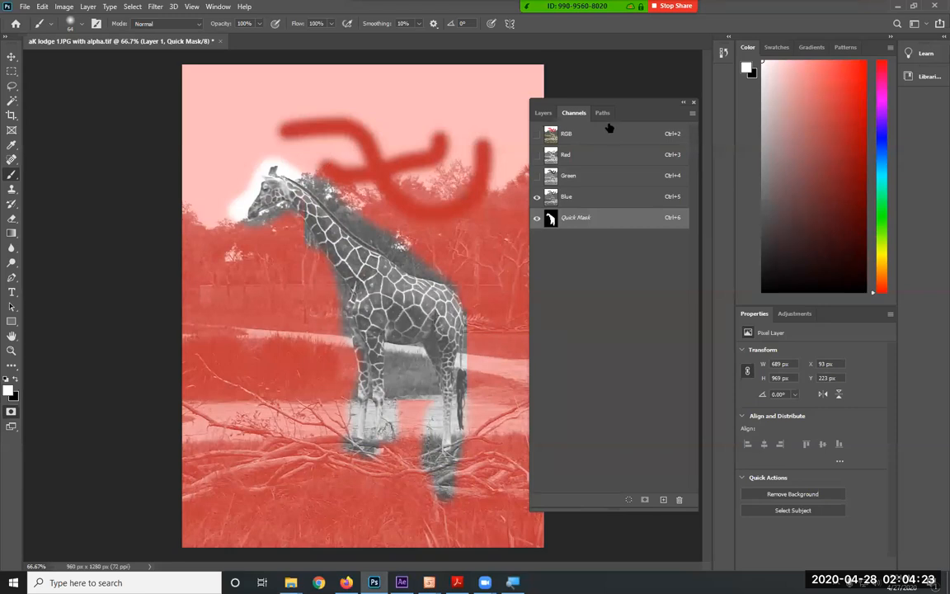
Paint a short horizontal red stroke across the giraffe's body on Layer 1, and toggle that layer's visibility off and on.
click(543, 112)
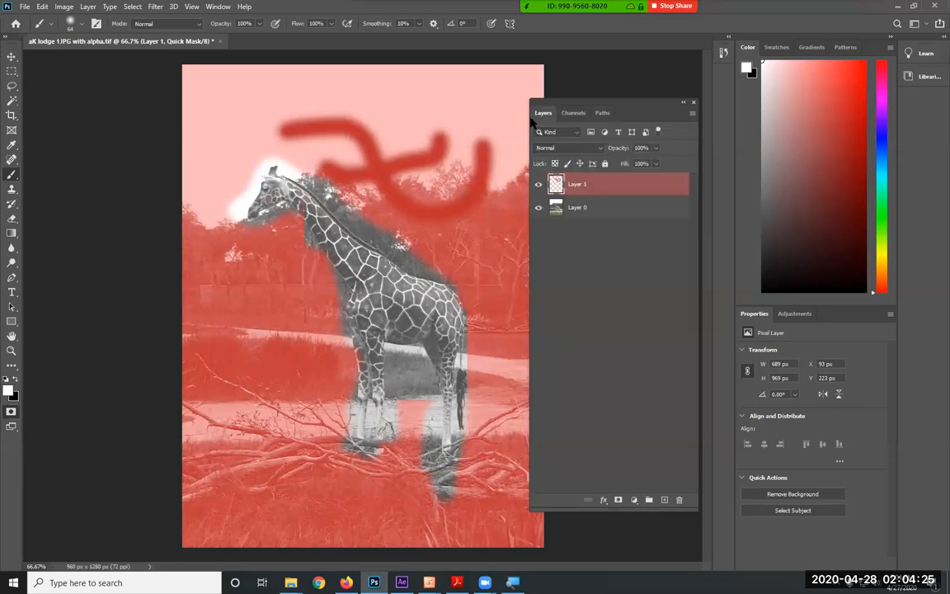
click(606, 208)
click(607, 184)
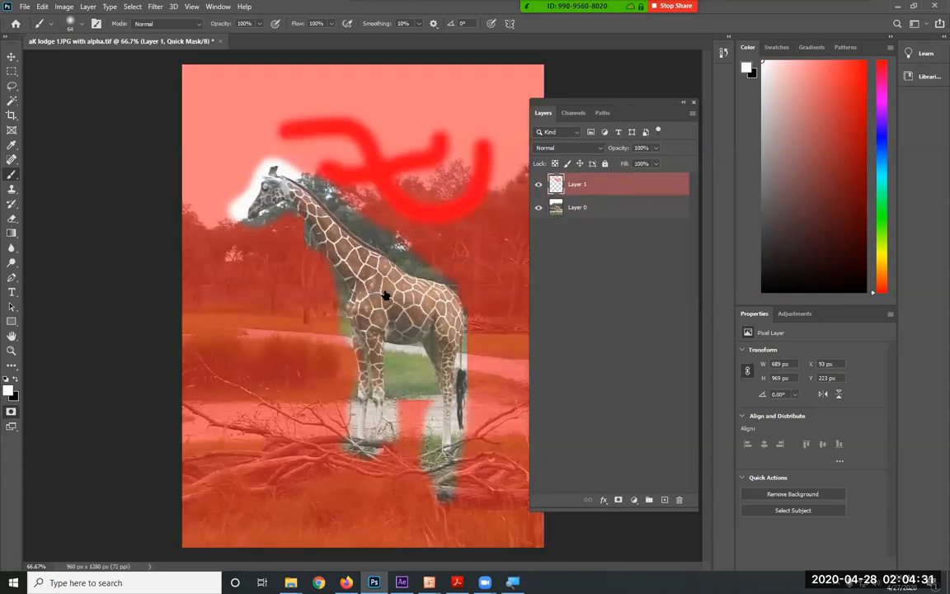
double_click(608, 185)
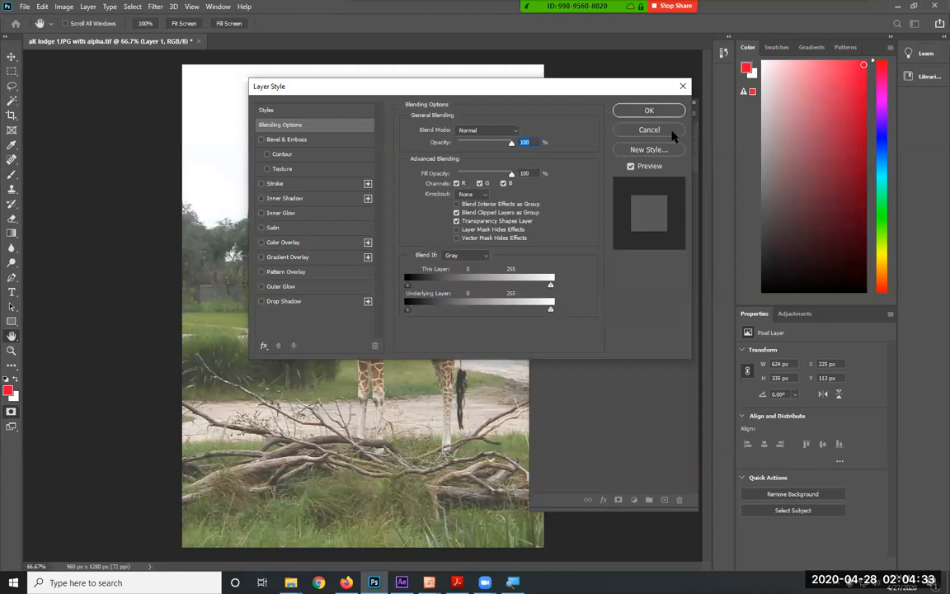
click(649, 130)
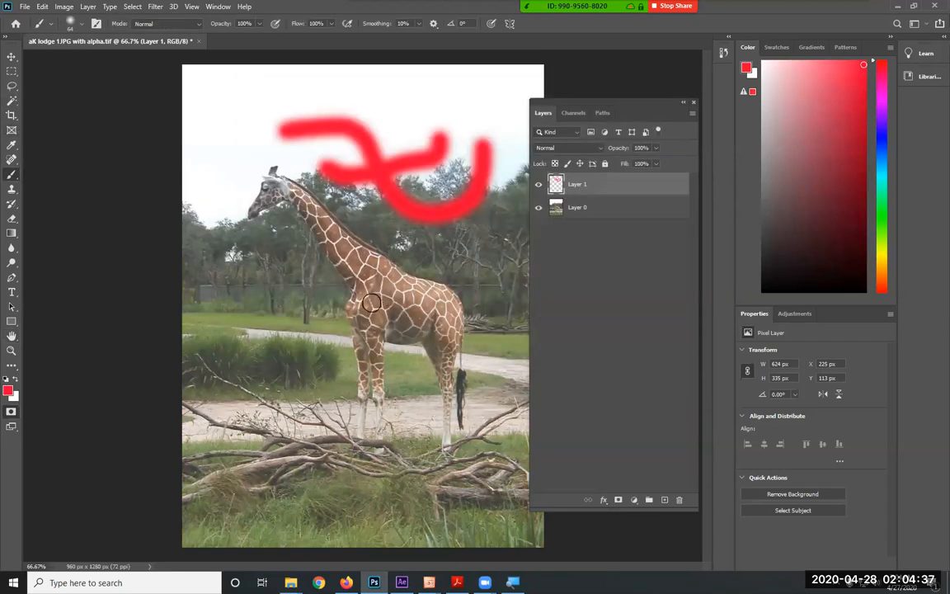
drag(369, 305, 419, 305)
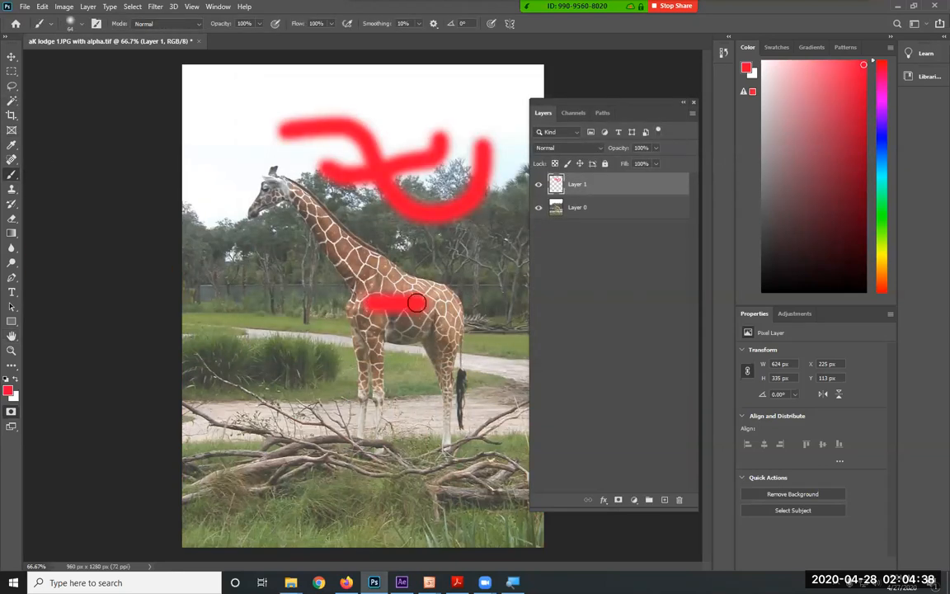
click(539, 185)
click(538, 185)
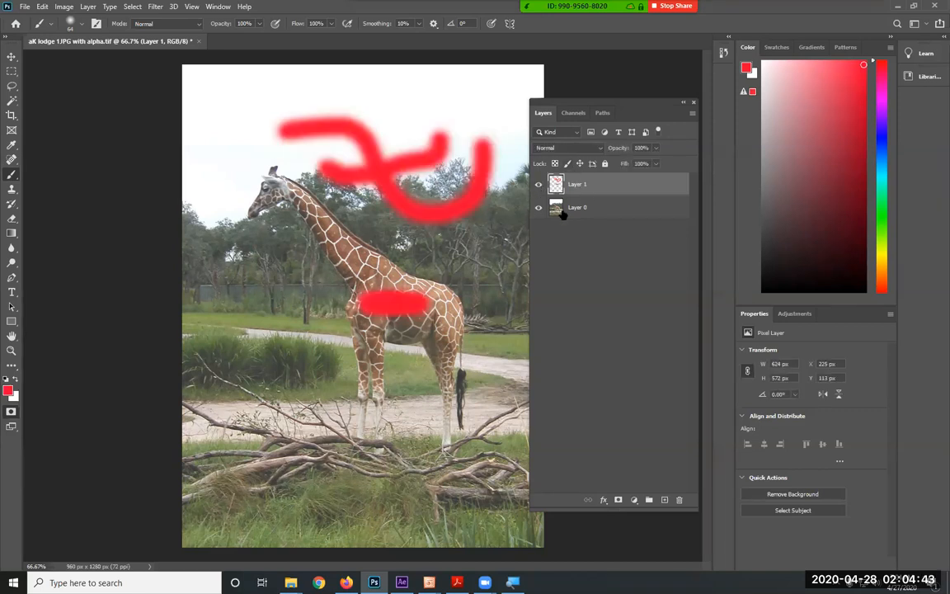
Show the Quick Mask channel over the image, save the TIFF, and switch to After Effects to view the updated layer.
click(573, 112)
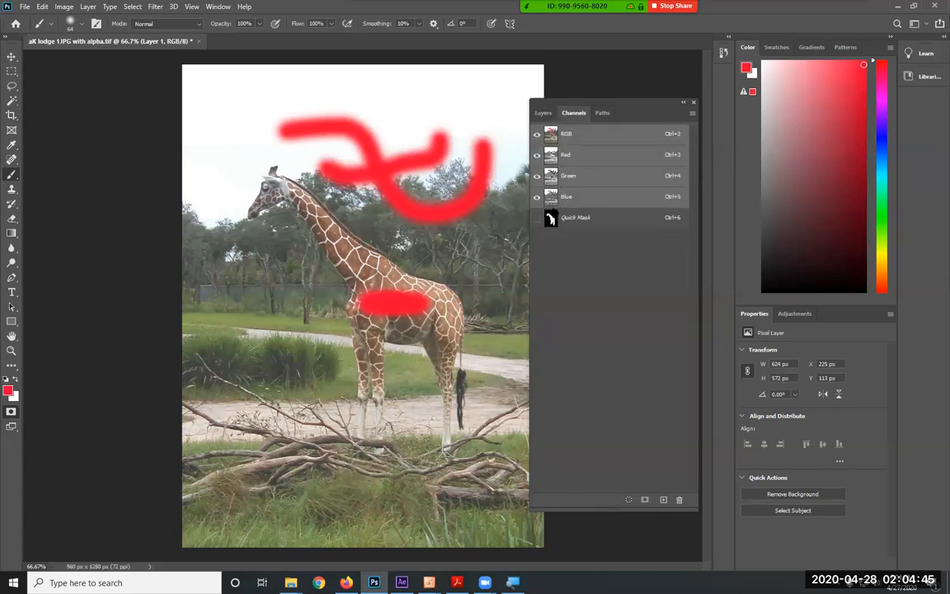
click(537, 218)
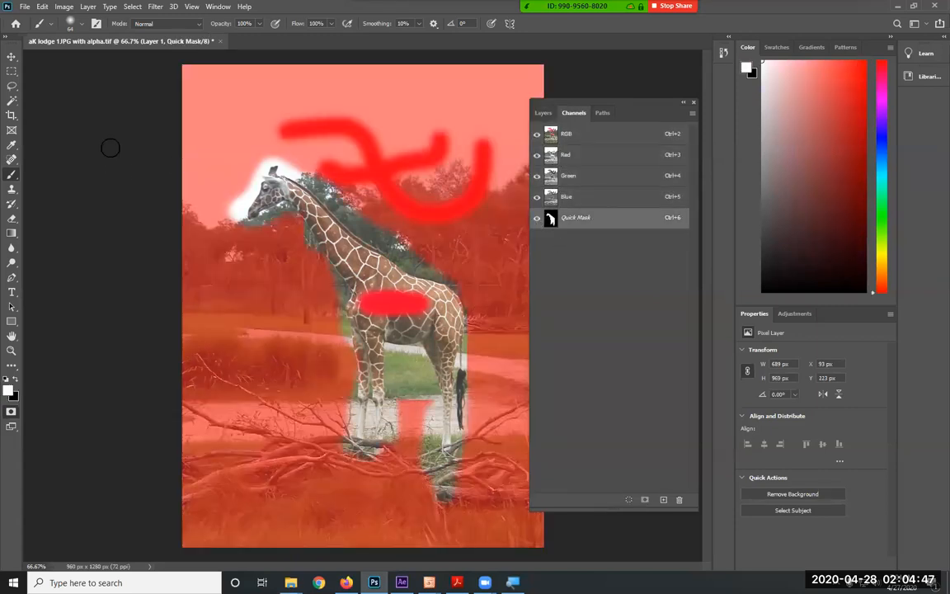
click(24, 6)
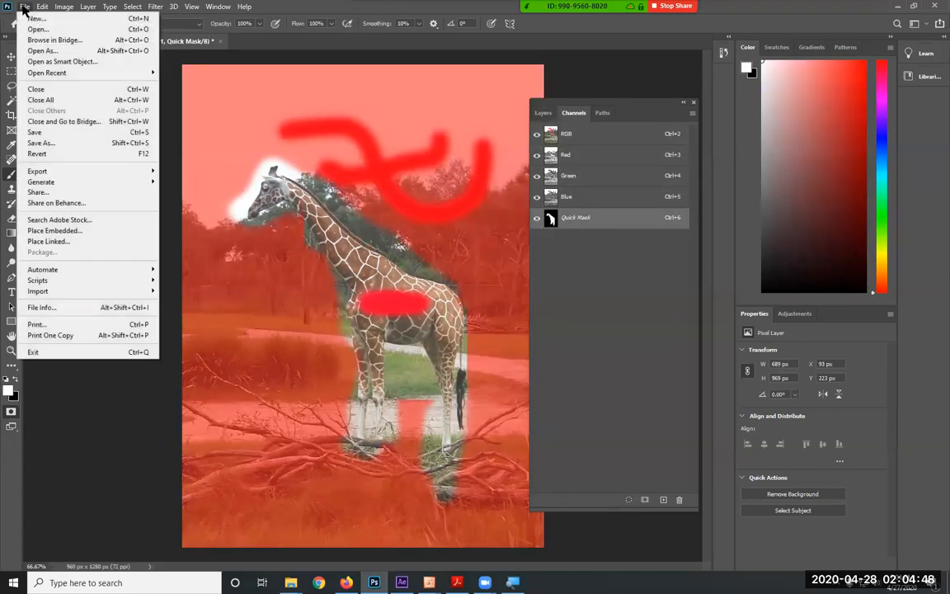
click(42, 132)
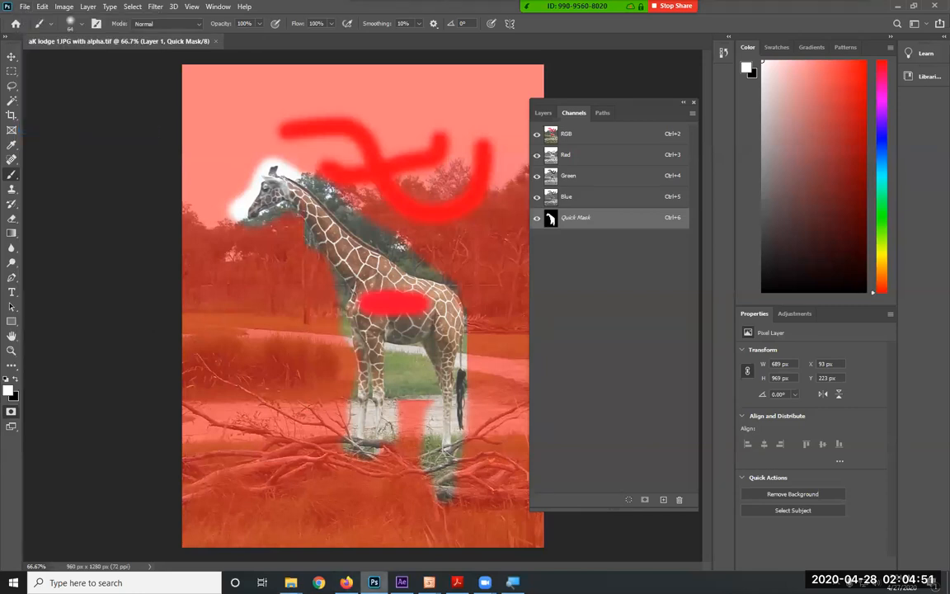
click(401, 582)
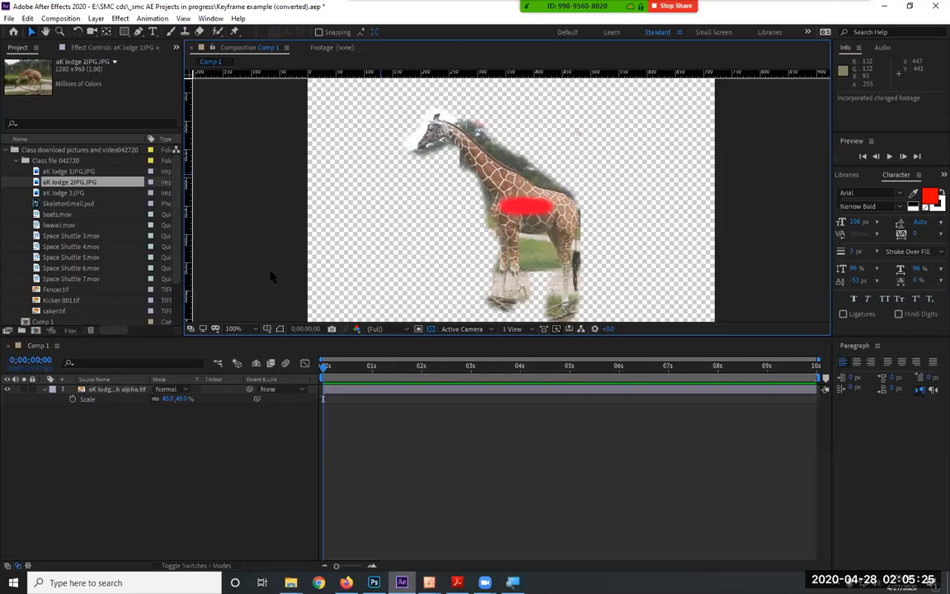
In Photoshop, toggle Layer 1's visibility off and on, and make Layer 0 the active layer with the Quick Mask hidden.
key(alt+Tab)
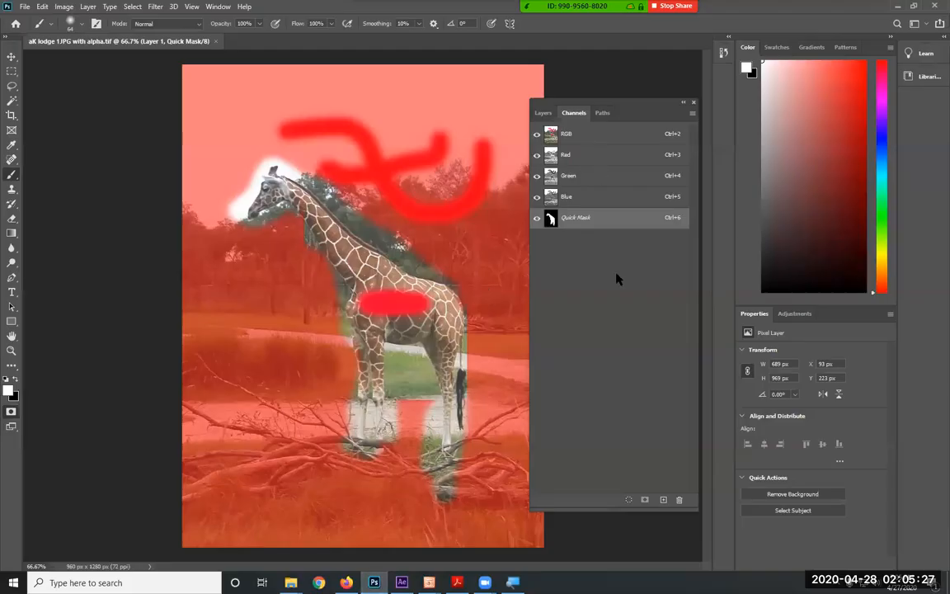
click(542, 113)
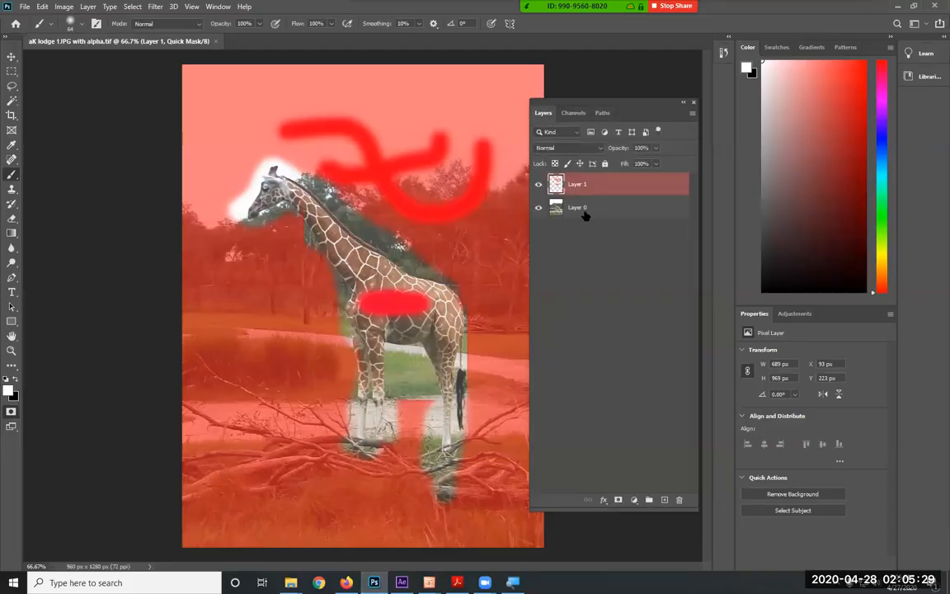
click(538, 185)
click(538, 185)
click(595, 209)
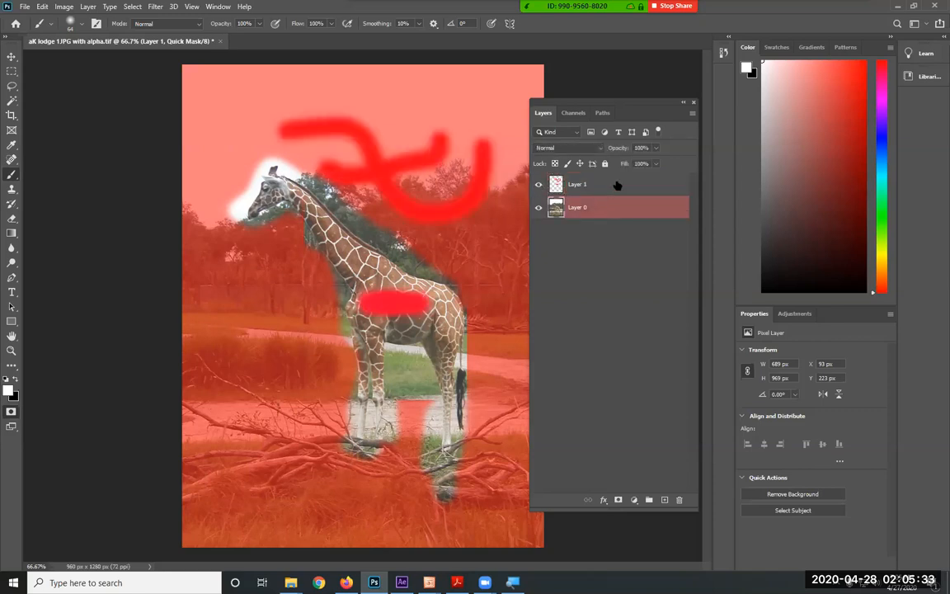
double_click(595, 209)
click(648, 130)
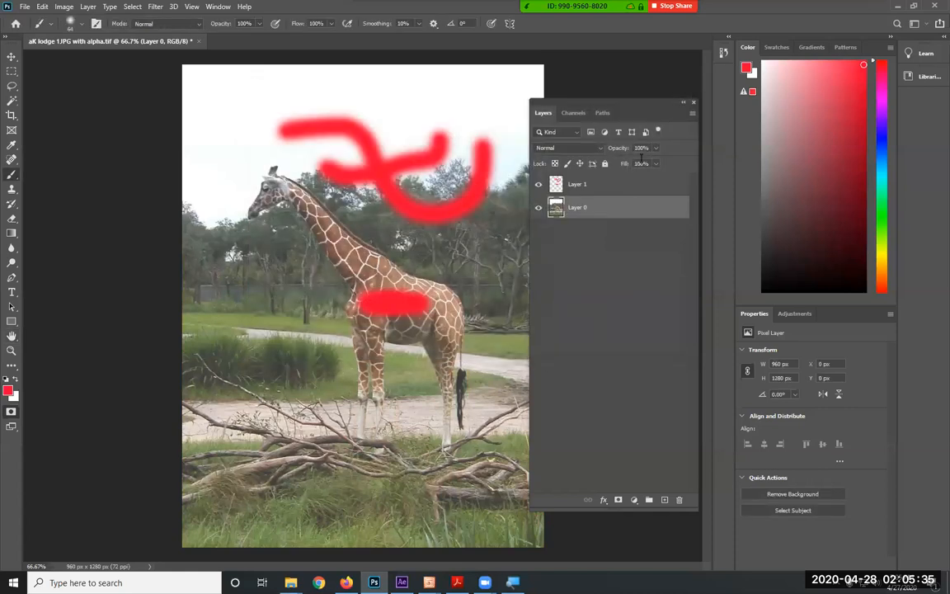
Delete Layer 1 with the red brush strokes from the giraffe document.
click(631, 189)
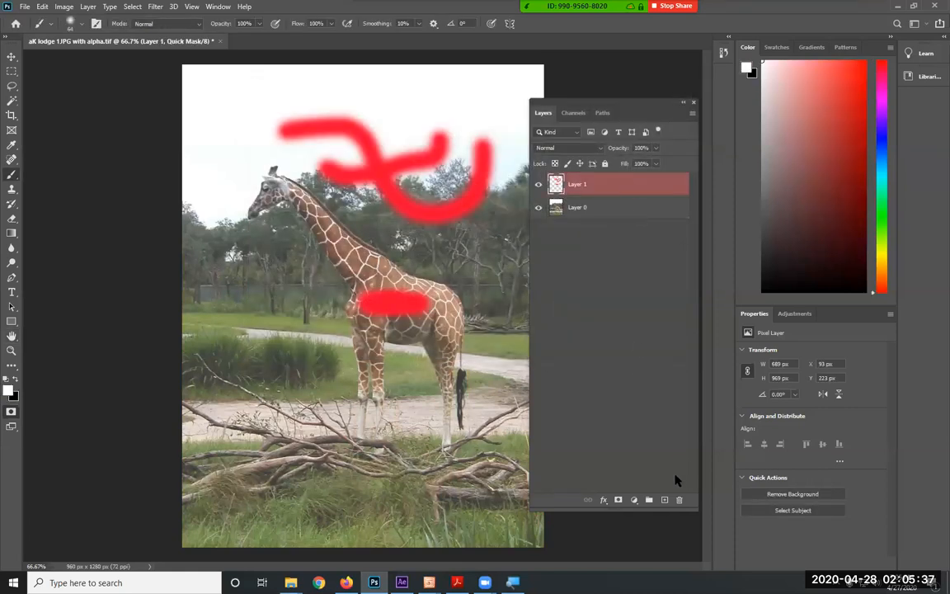
click(678, 499)
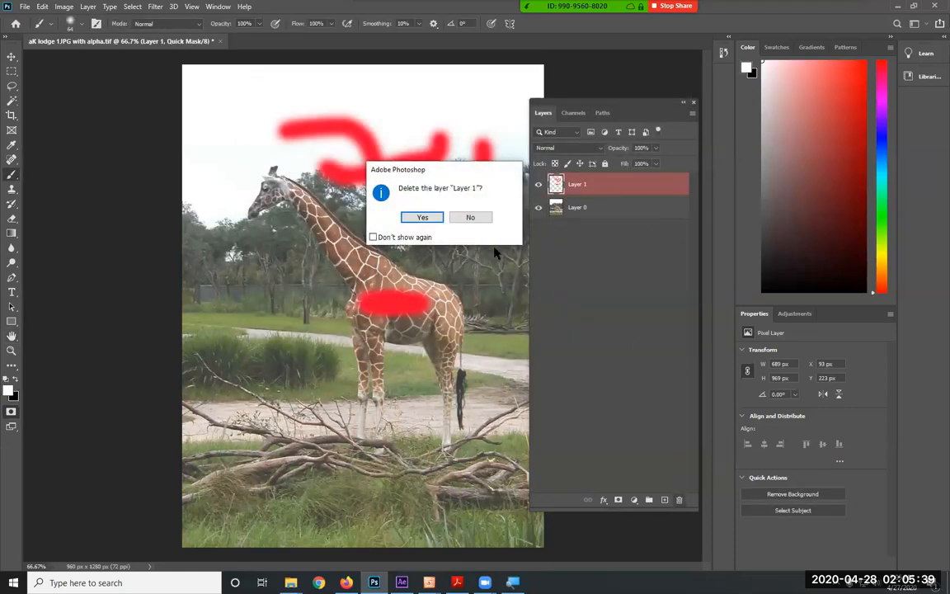
click(421, 219)
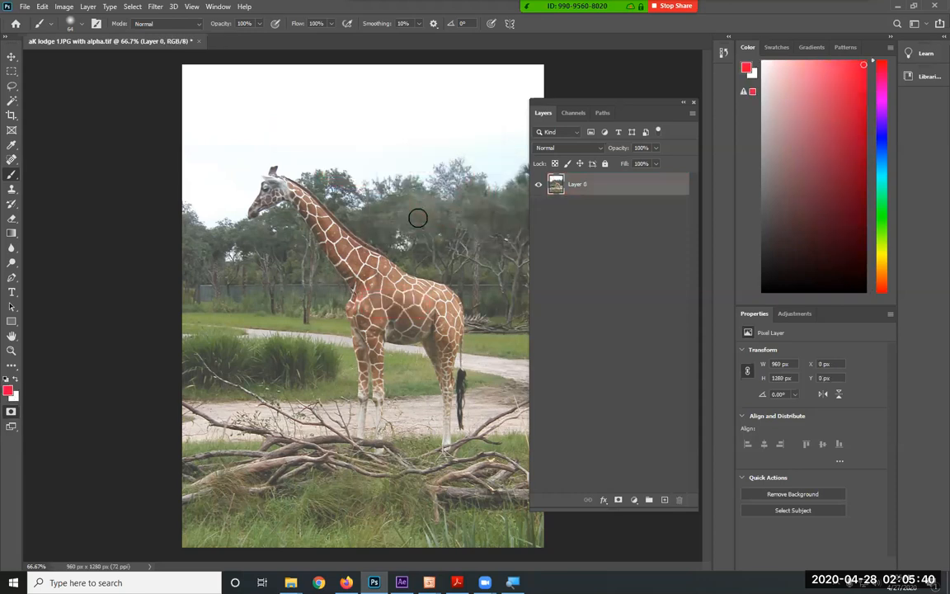
Make the Quick Mask channel active, set the foreground colour to #969696, and paint a grey stroke over the background above the giraffe's back.
click(573, 113)
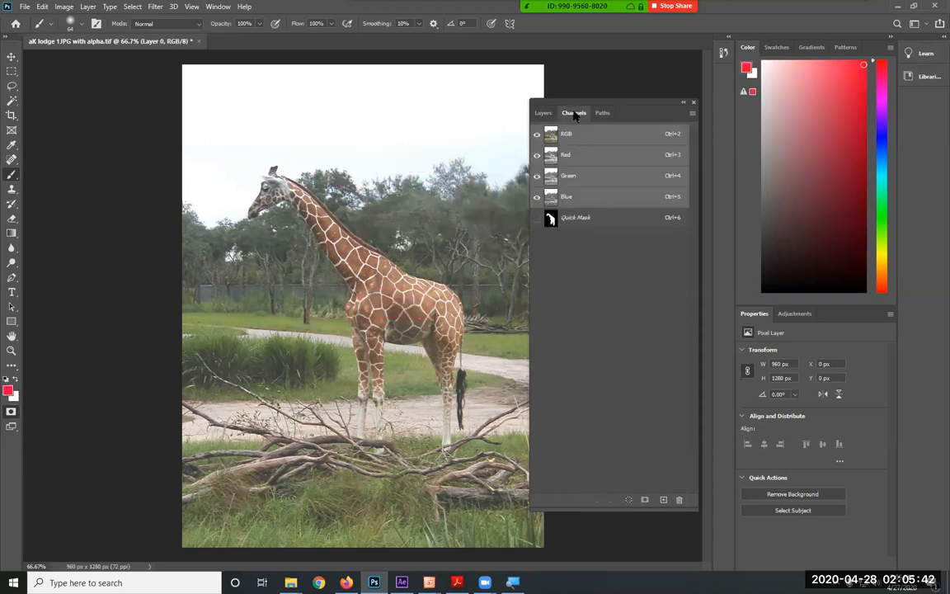
click(596, 216)
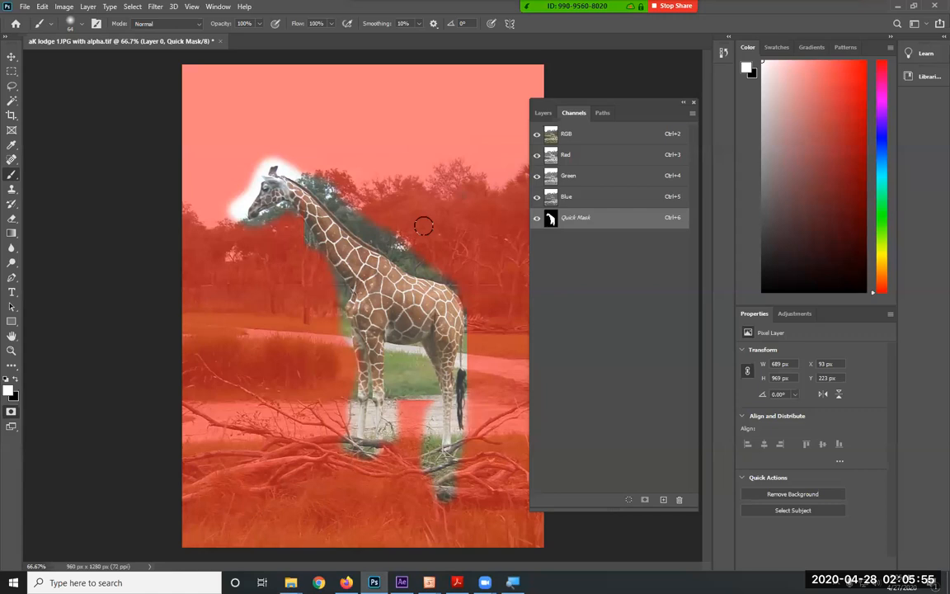
click(8, 390)
text(969696)
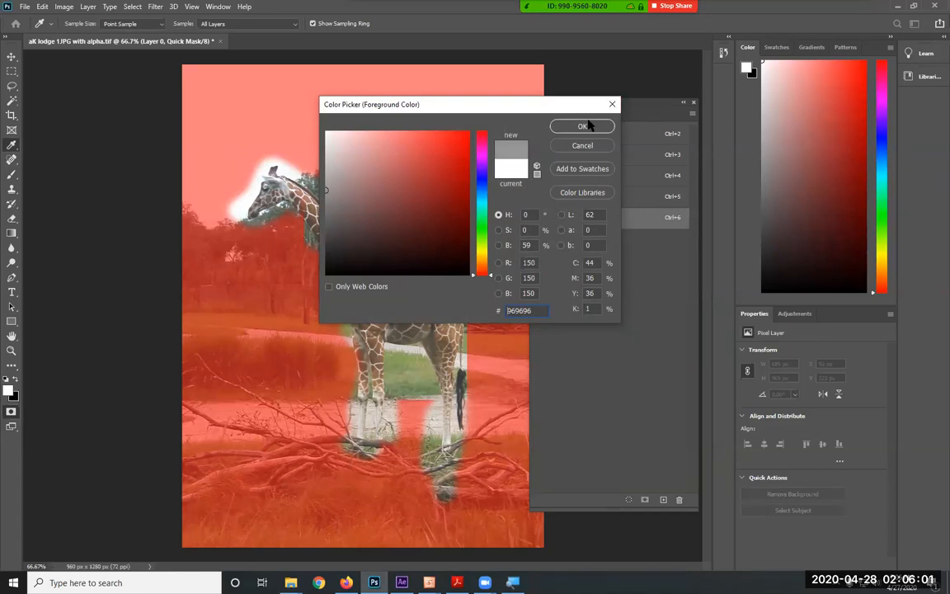
click(582, 126)
mouse_move(348, 166)
mouse_down()
mouse_move(441, 235)
mouse_move(338, 146)
mouse_move(441, 232)
mouse_move(343, 154)
mouse_move(385, 180)
mouse_up()
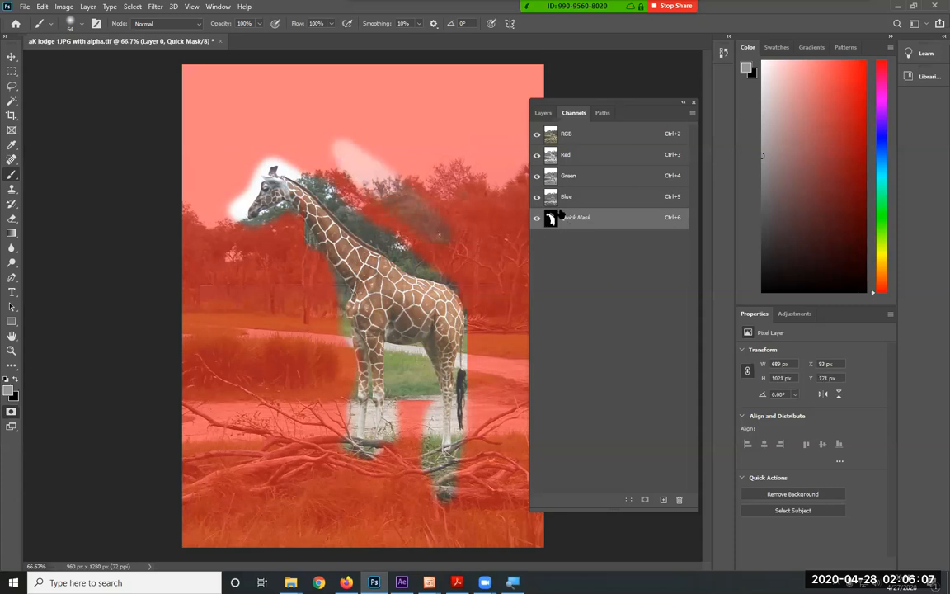
Save the TIFF with the grey mask stroke and switch to After Effects to view the semi-transparent area.
click(25, 6)
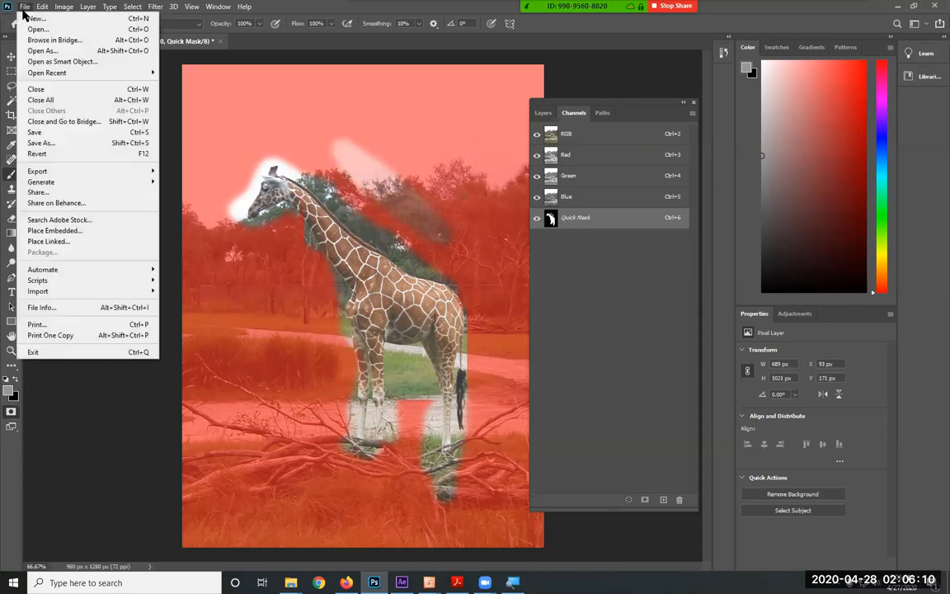
click(34, 131)
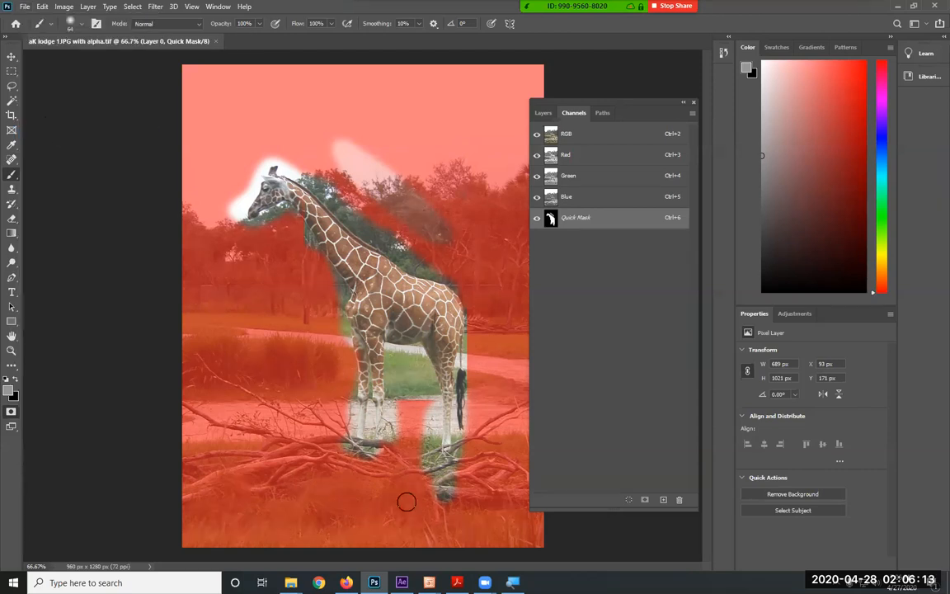
click(401, 582)
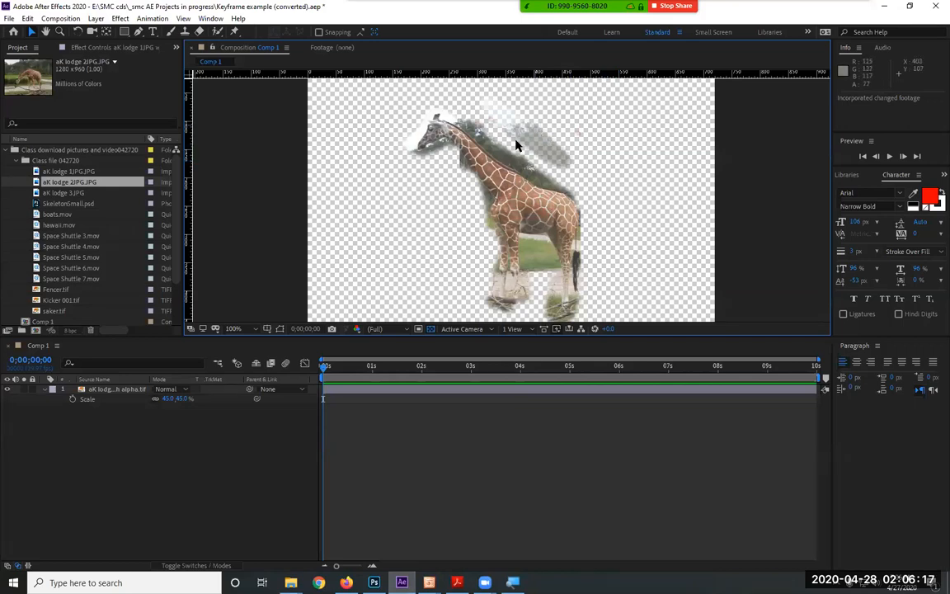
Add aK lodge 3.JPG to Comp 1, try it above the giraffe TIFF layer, and return it beneath that layer.
drag(72, 194, 92, 441)
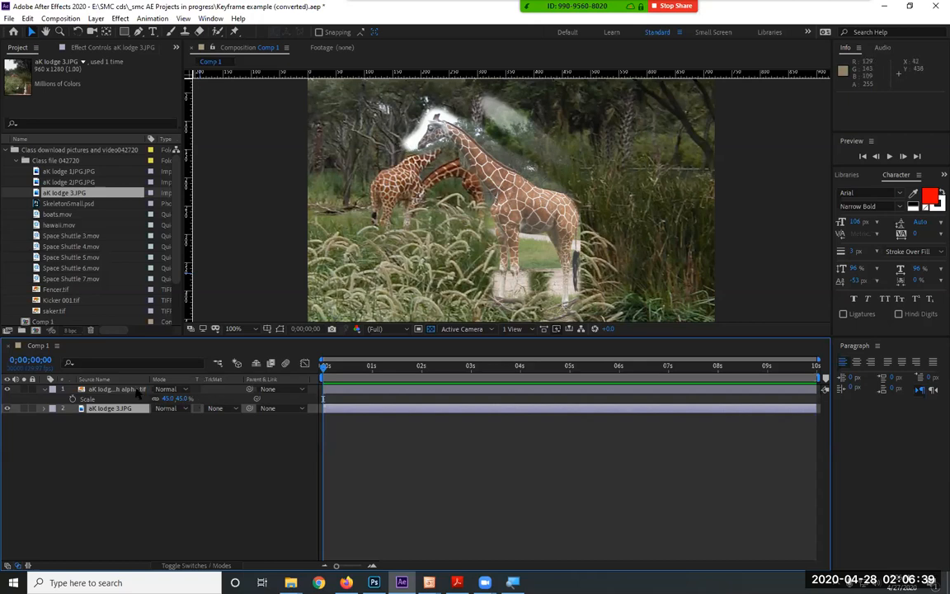
drag(134, 393, 133, 471)
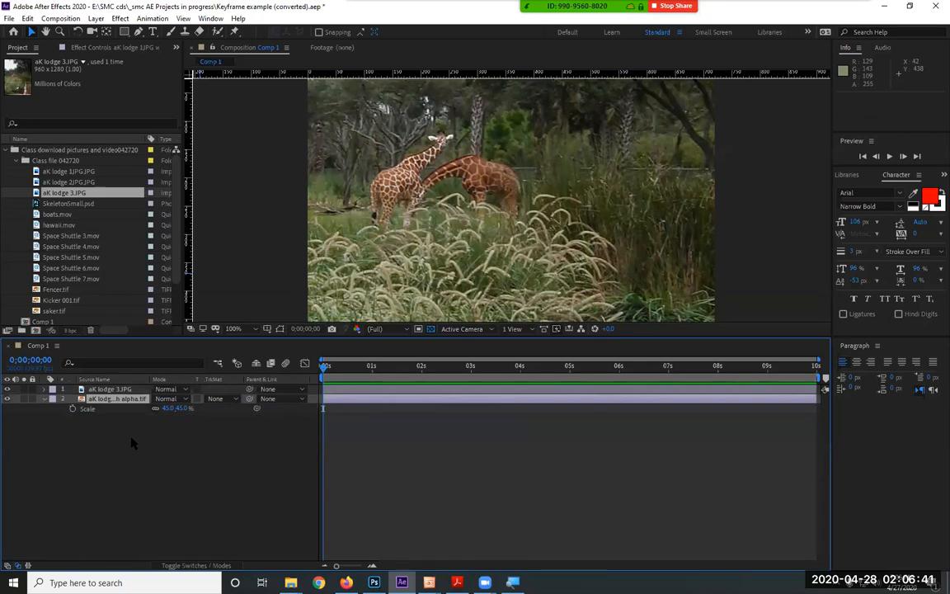
drag(121, 391, 122, 445)
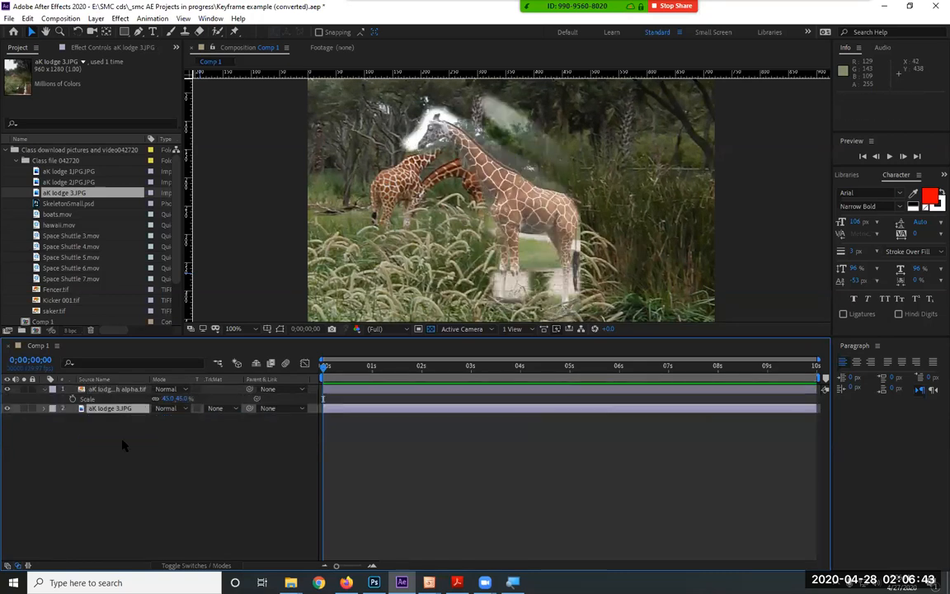
Shift the aK lodge 3.JPG layer slightly in the composition and move the giraffe TIFF layer to about position 357, 248.
drag(473, 193, 291, 320)
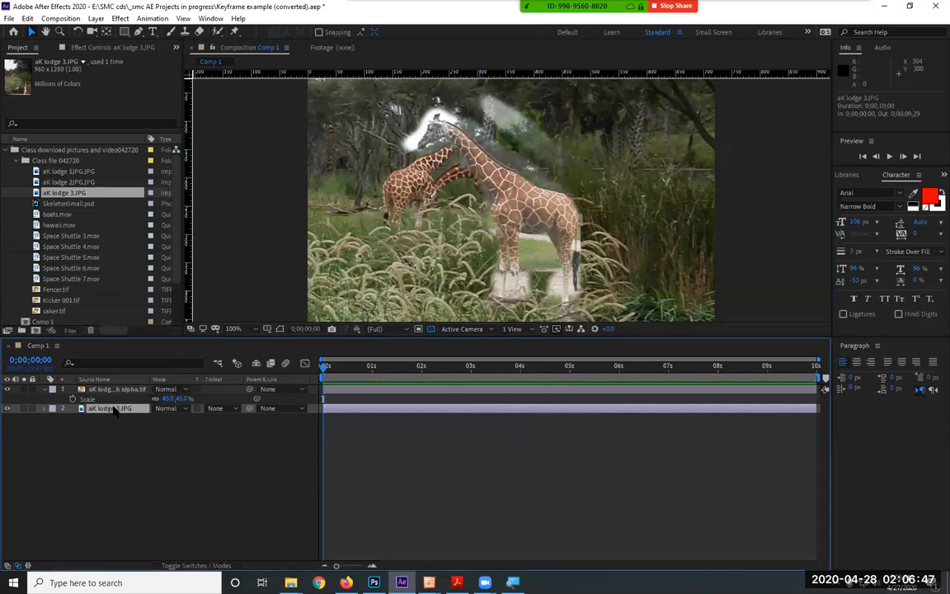
click(120, 393)
mouse_move(515, 210)
mouse_down()
mouse_move(672, 218)
mouse_move(523, 225)
mouse_move(542, 226)
mouse_move(647, 214)
mouse_move(660, 216)
mouse_move(559, 218)
mouse_move(739, 220)
mouse_move(338, 221)
mouse_move(643, 221)
mouse_move(536, 219)
mouse_move(520, 211)
mouse_up()
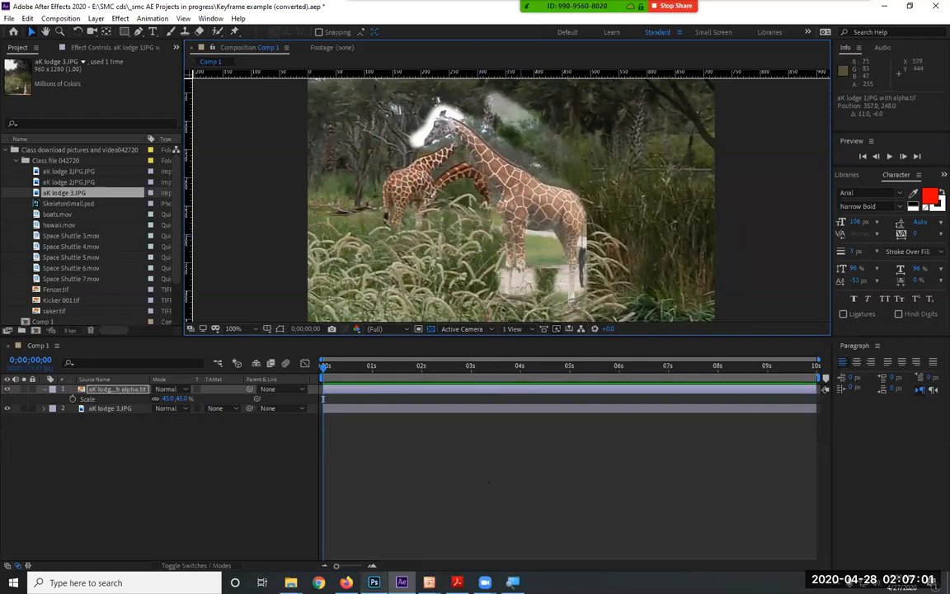
Switch to Photoshop, restore the default black and white colours, and paint black over the grey stroke on the Quick Mask.
key(alt+Tab)
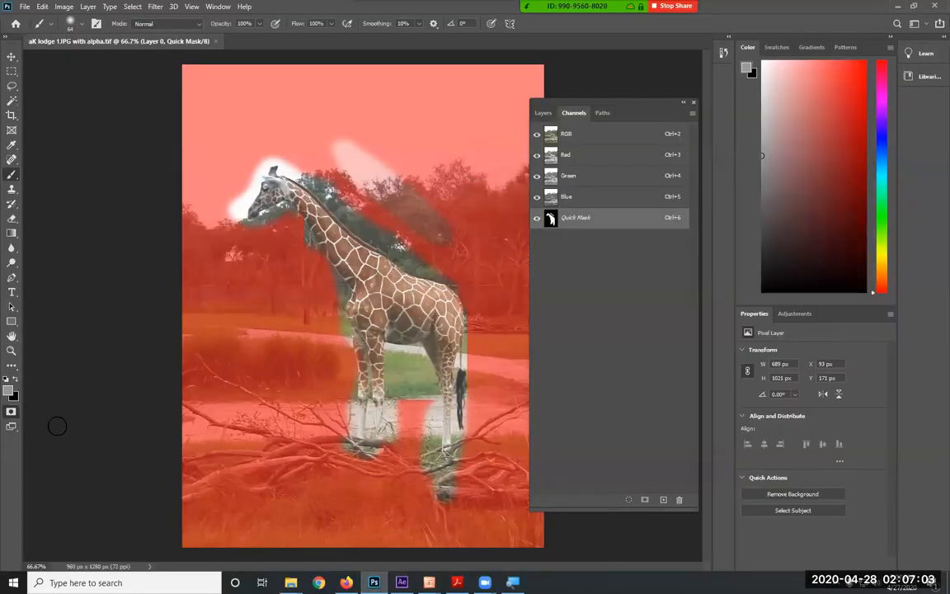
click(6, 379)
mouse_move(357, 146)
mouse_down()
mouse_move(324, 153)
mouse_move(380, 142)
mouse_move(363, 169)
mouse_move(371, 192)
mouse_up()
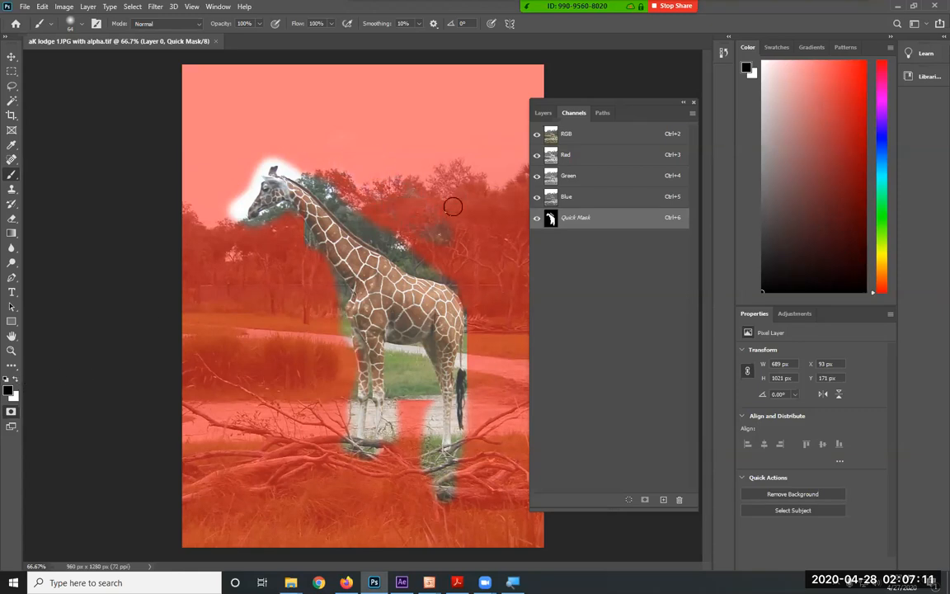
drag(431, 234, 436, 231)
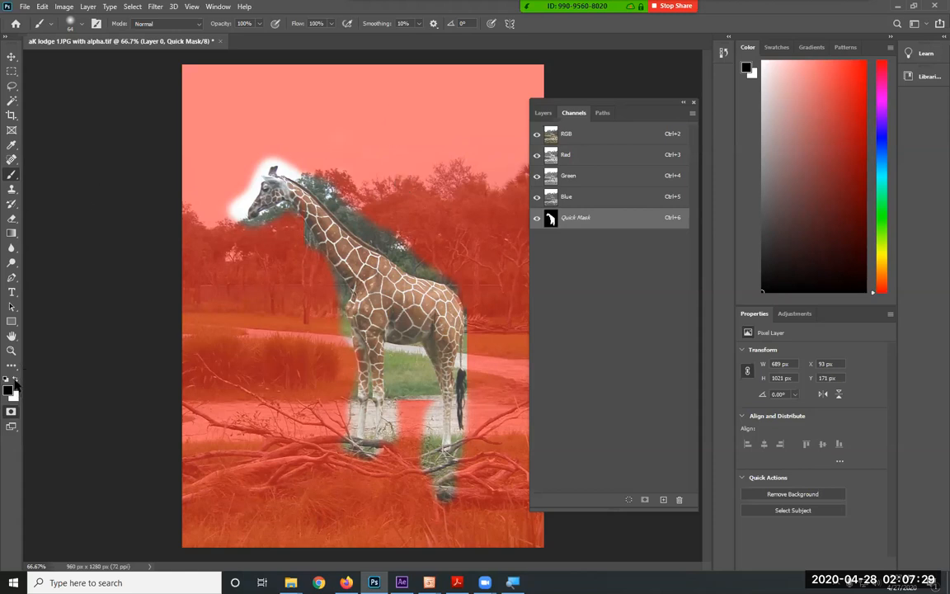
Paint black over the giraffe's head and upper neck on the Quick Mask, and save the TIFF.
click(15, 379)
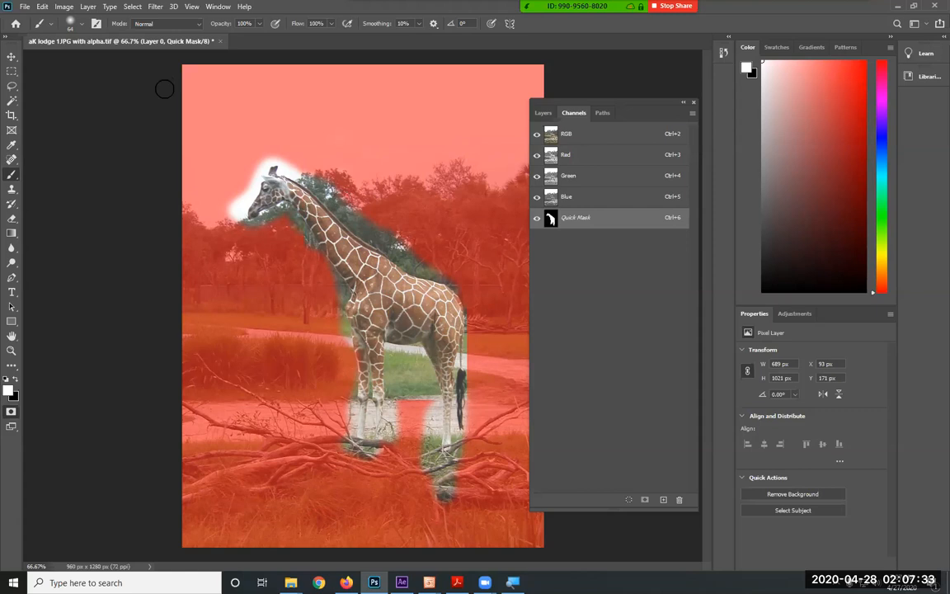
click(542, 113)
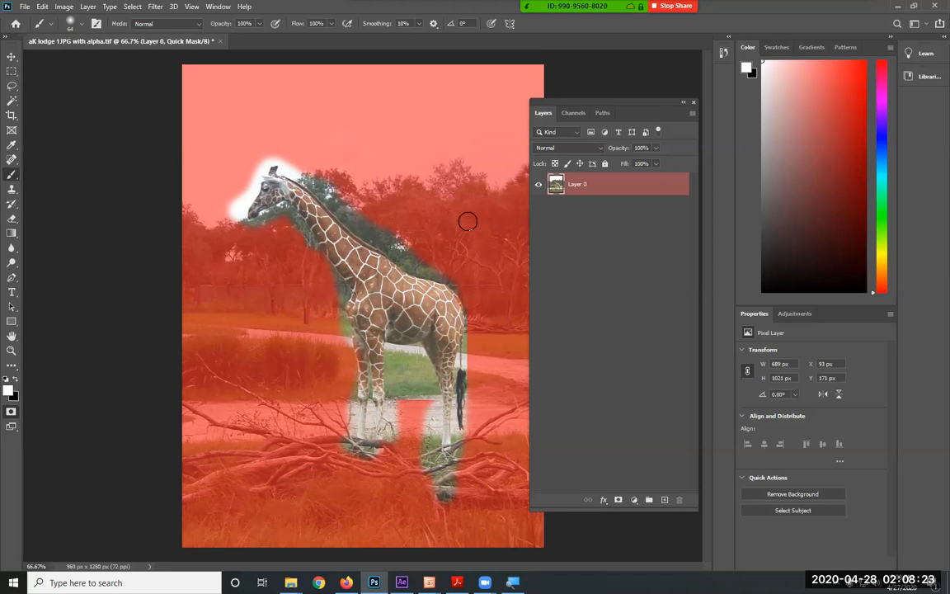
click(573, 113)
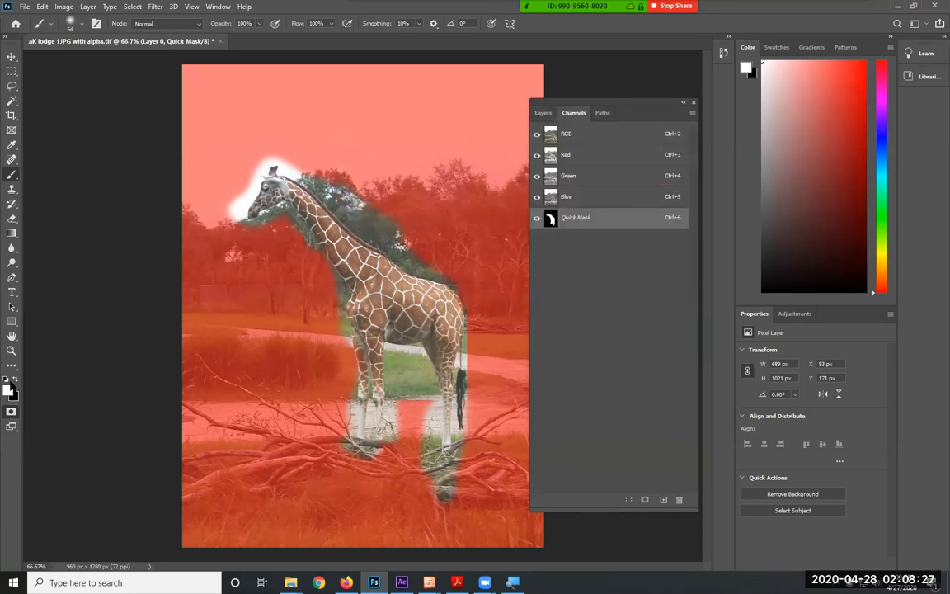
click(14, 379)
mouse_move(420, 254)
mouse_down()
mouse_move(334, 188)
mouse_move(209, 183)
mouse_move(260, 171)
mouse_move(227, 198)
mouse_move(280, 140)
mouse_move(247, 198)
mouse_move(248, 232)
mouse_move(264, 206)
mouse_move(290, 194)
mouse_move(284, 177)
mouse_up()
key(ctrl+s)
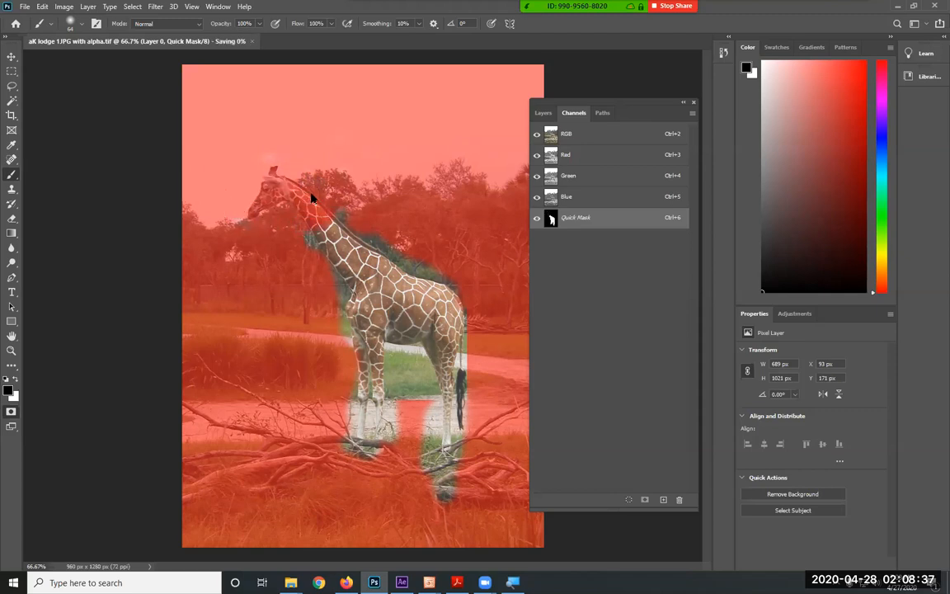
Switch to After Effects, toggle the giraffe TIFF layer's visibility off and on, and hide the aK lodge 3.JPG layer.
click(402, 582)
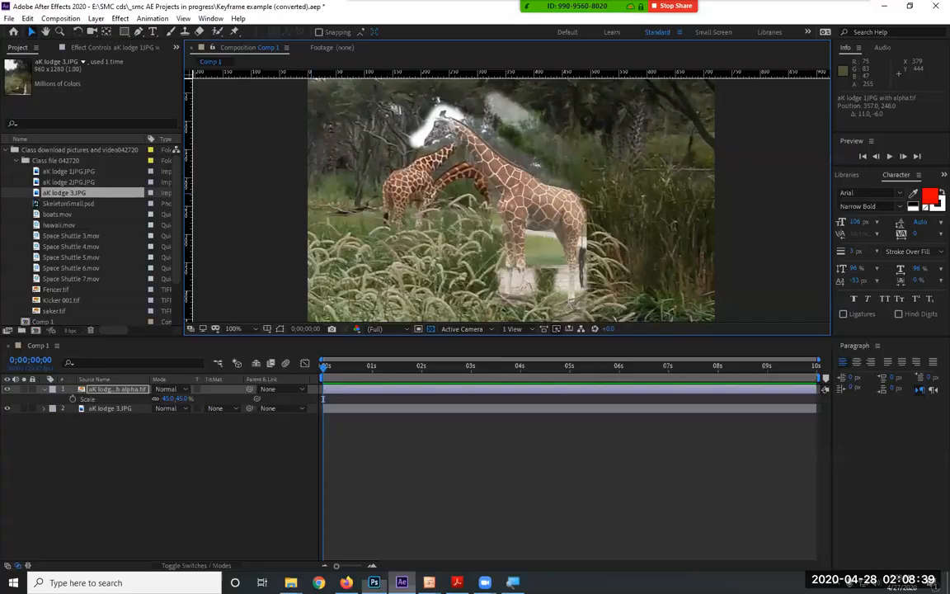
click(7, 389)
click(7, 389)
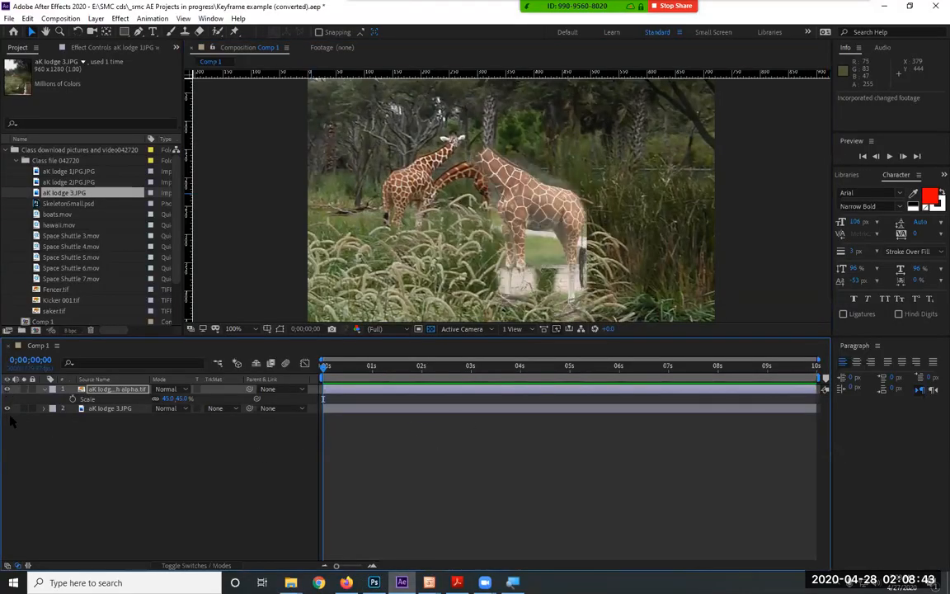
click(7, 408)
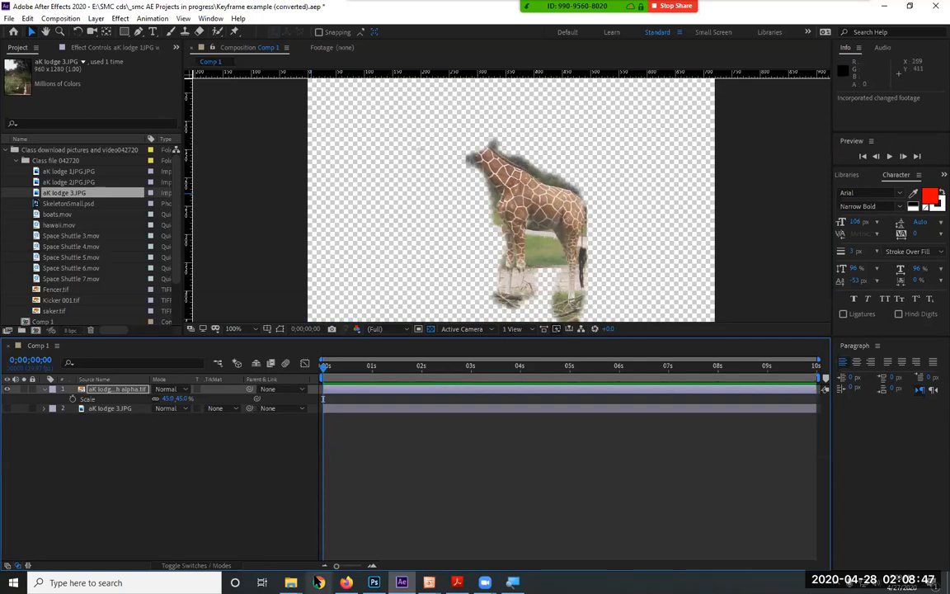
Switch to Photoshop and paint white on the Quick Mask to restore the giraffe's head and neck.
click(373, 582)
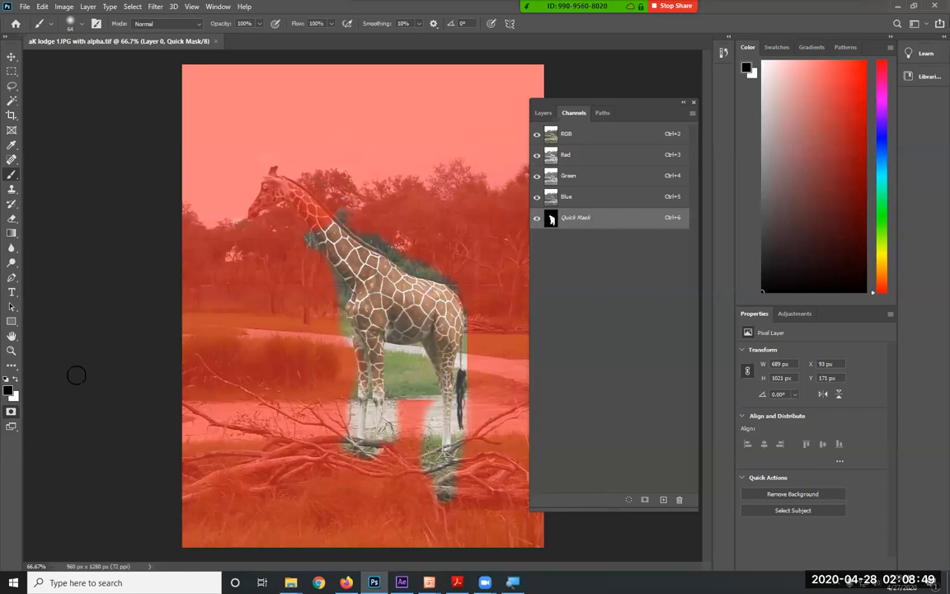
click(16, 378)
mouse_move(272, 175)
mouse_down()
mouse_move(222, 193)
mouse_move(247, 165)
mouse_move(268, 169)
mouse_up()
mouse_move(345, 237)
mouse_down()
mouse_move(265, 183)
mouse_move(250, 157)
mouse_up()
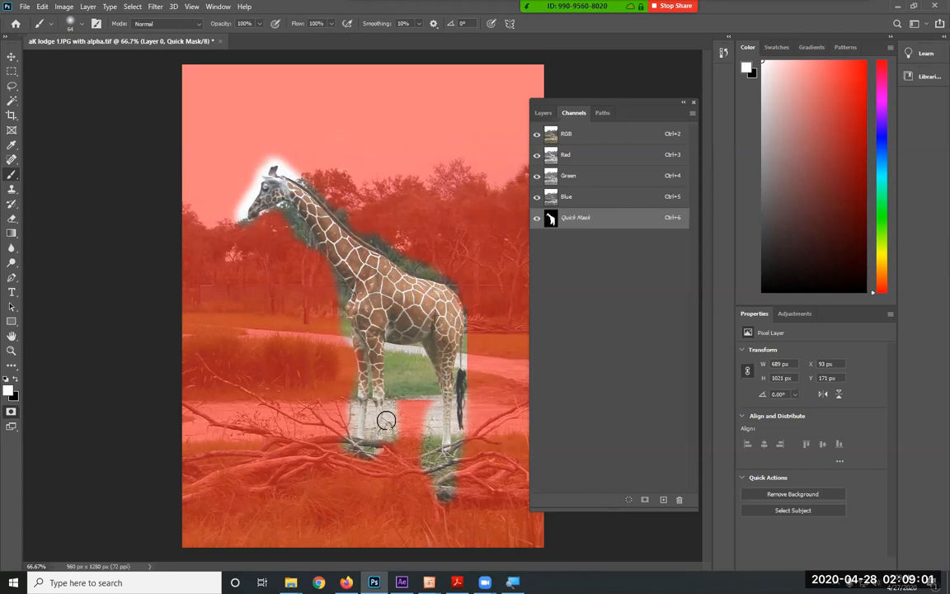
Paint black on the Quick Mask between the giraffe's legs and below the hooves, save the TIFF, and switch to After Effects.
click(14, 379)
mouse_move(400, 389)
mouse_down()
mouse_move(398, 359)
mouse_move(413, 358)
mouse_move(415, 436)
mouse_move(418, 375)
mouse_move(423, 489)
mouse_move(440, 467)
mouse_up()
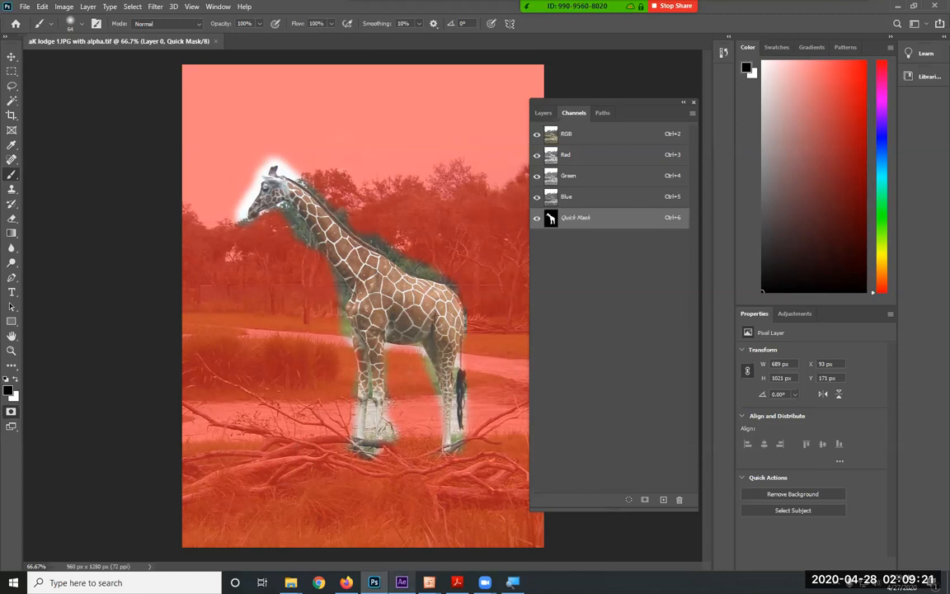
click(402, 582)
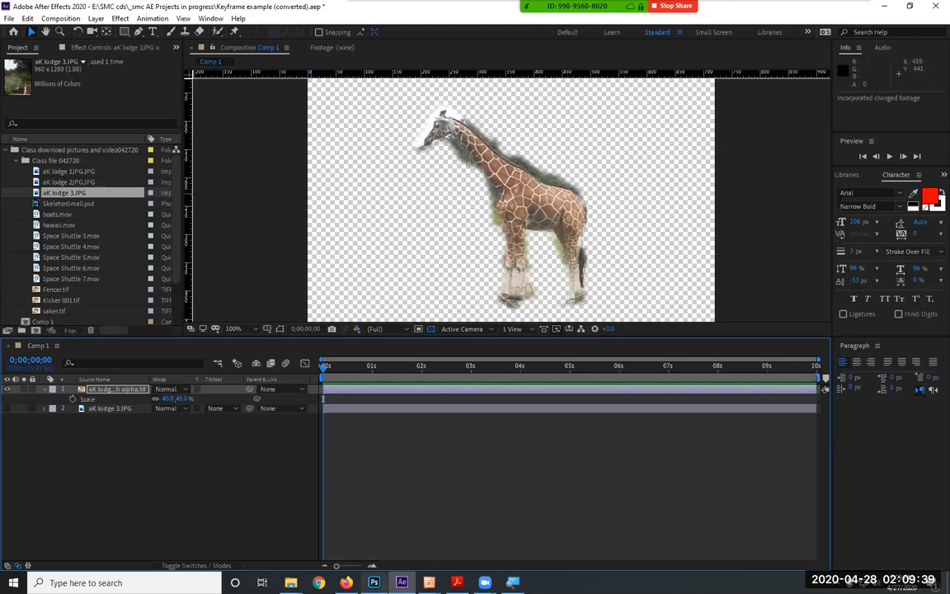
Switch to Photoshop and go through the Red, Green and Blue channels one at a time.
click(374, 582)
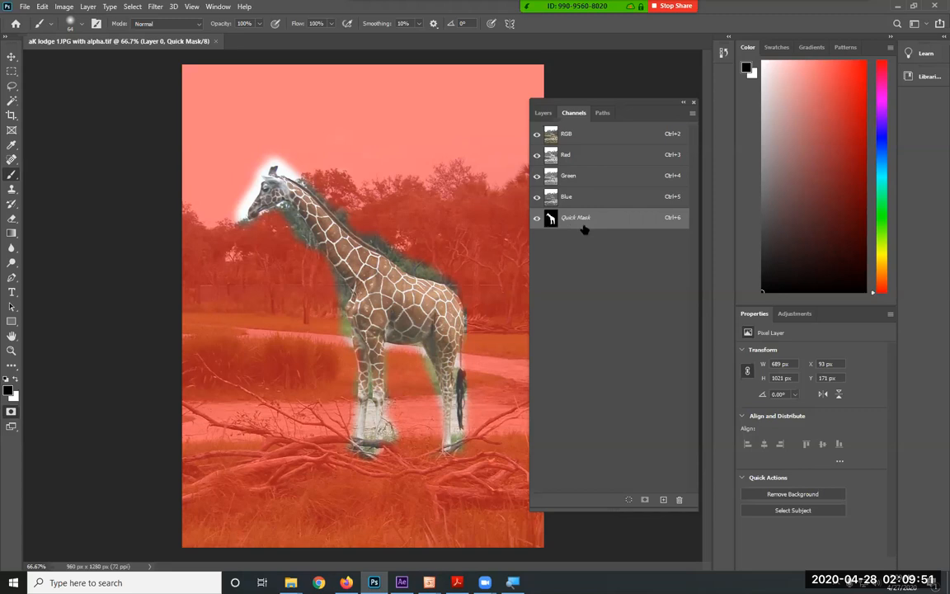
click(591, 153)
click(591, 177)
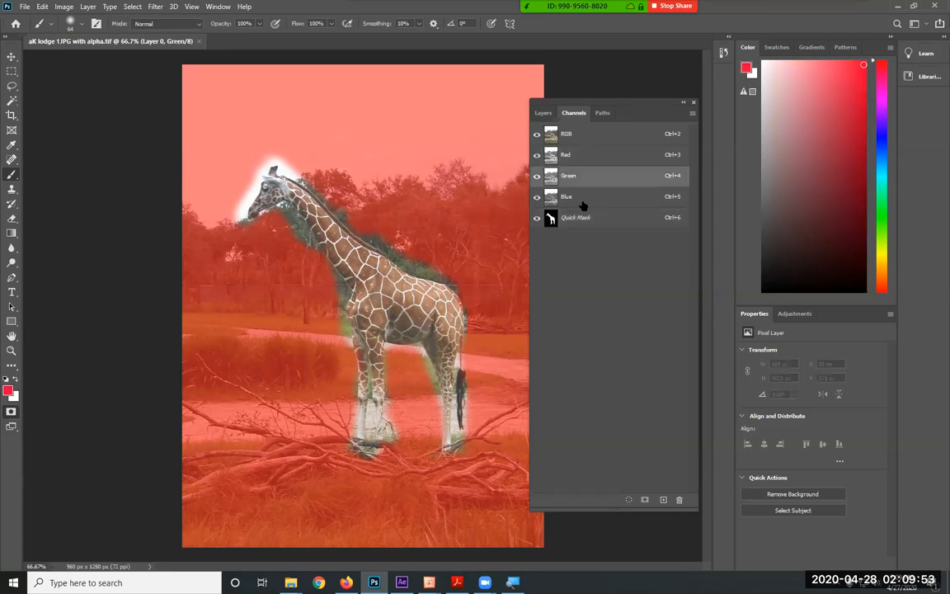
click(583, 200)
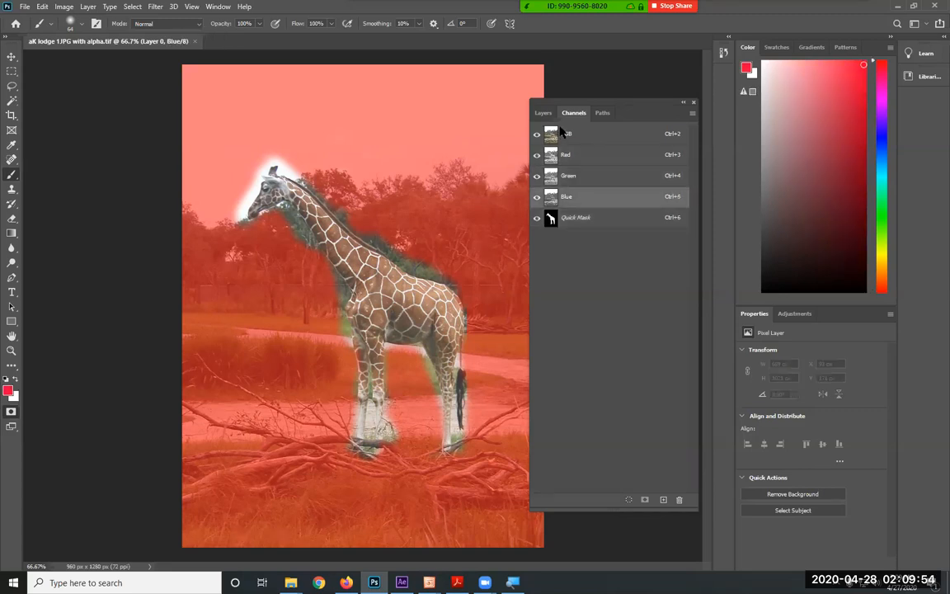
Select the Quick Mask channel and save the document in Photoshop format as "aK lodge 1JPG with alpha version 2.psd" with Maximize Compatibility on.
click(606, 229)
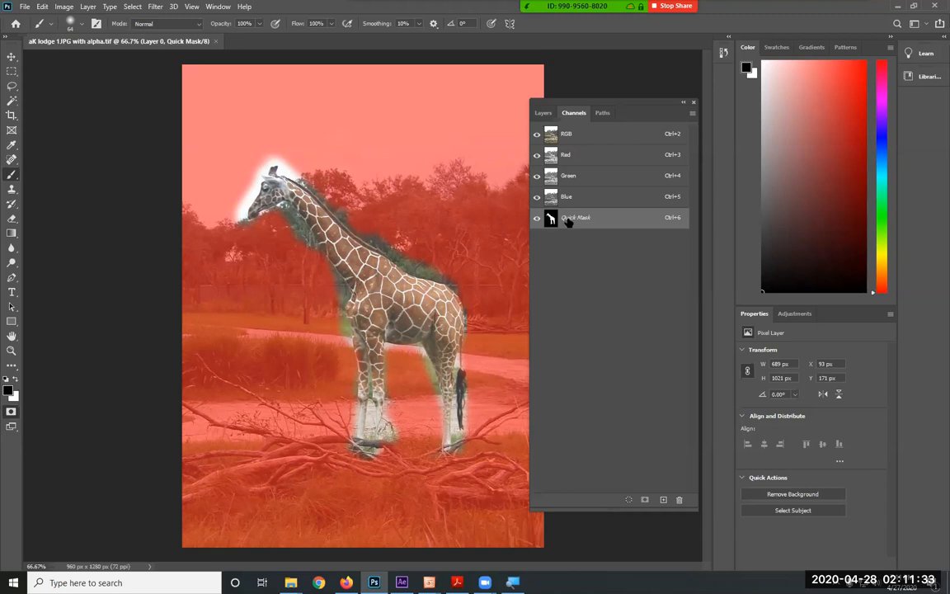
click(22, 7)
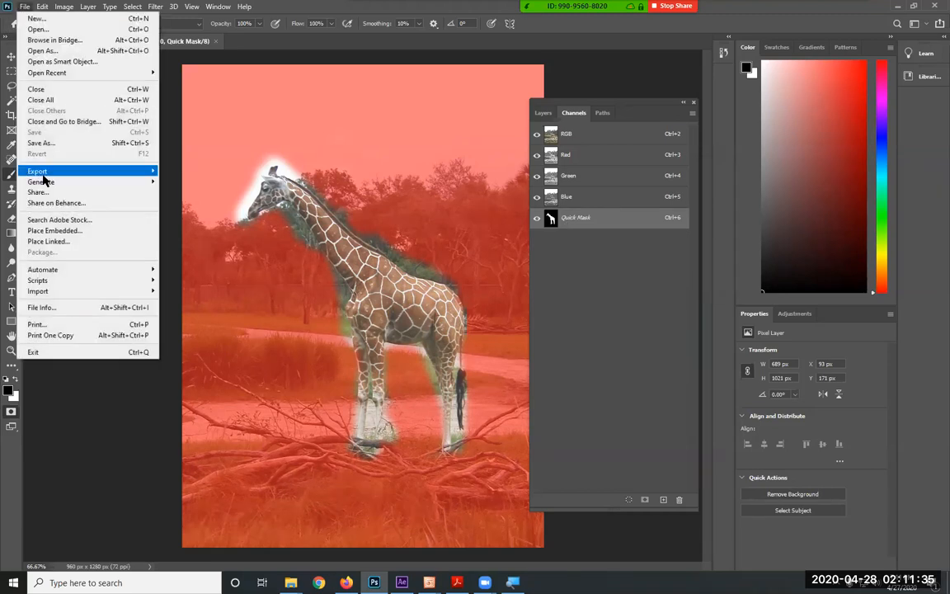
click(64, 143)
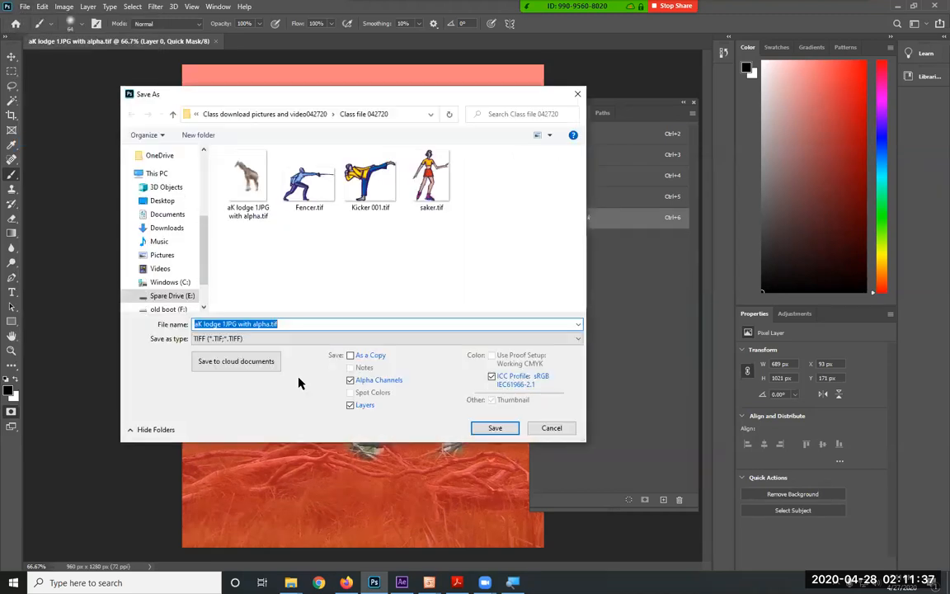
click(279, 338)
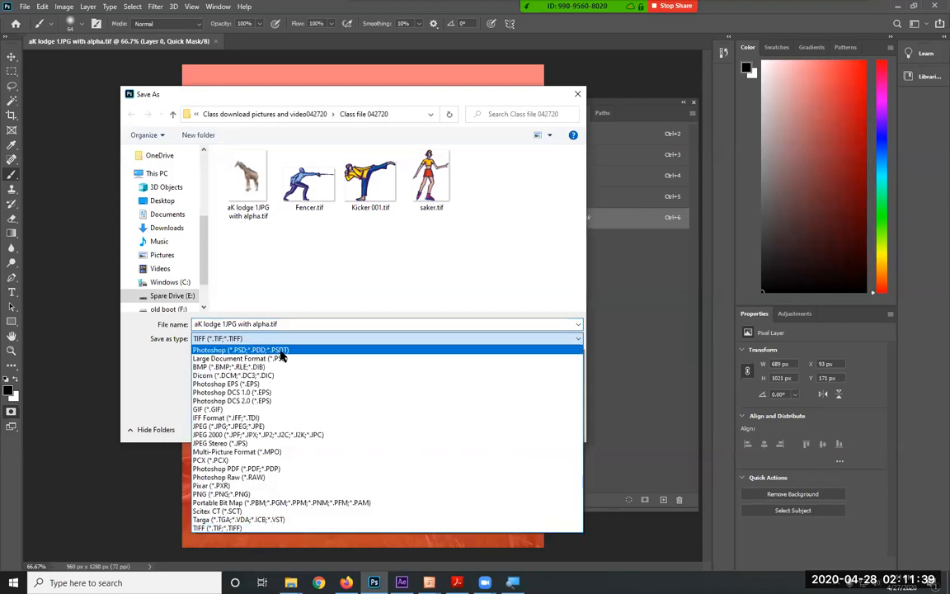
click(280, 350)
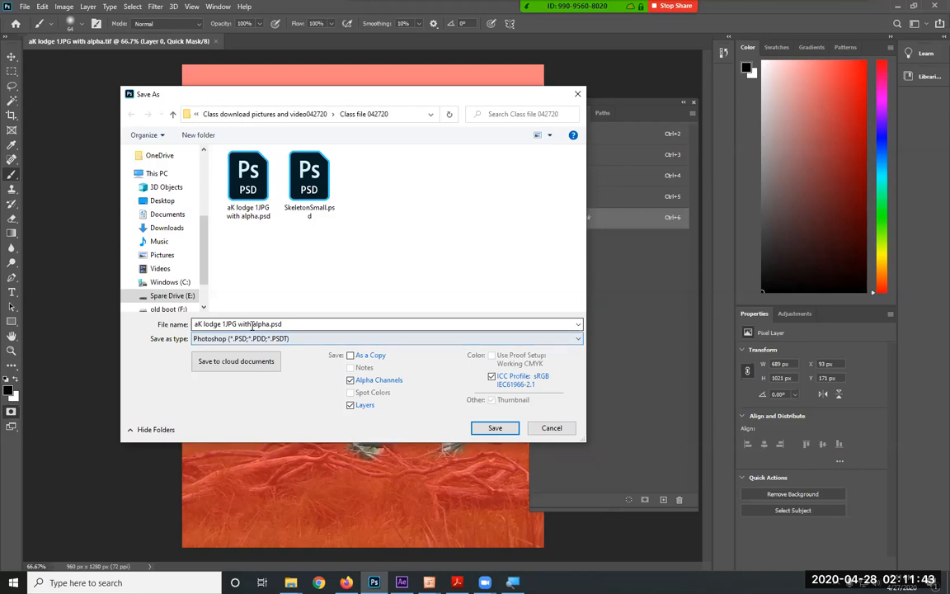
click(251, 324)
click(271, 324)
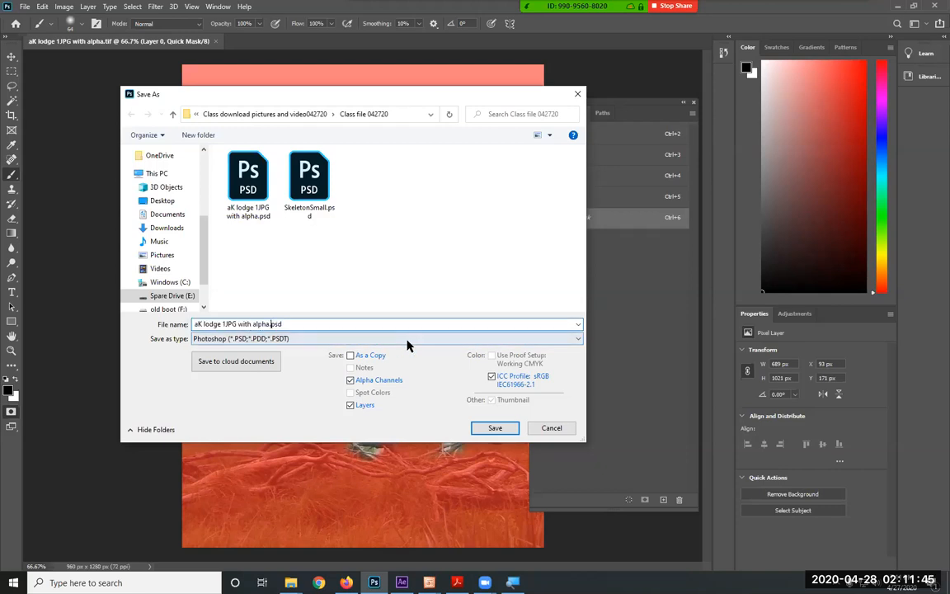
text(version )
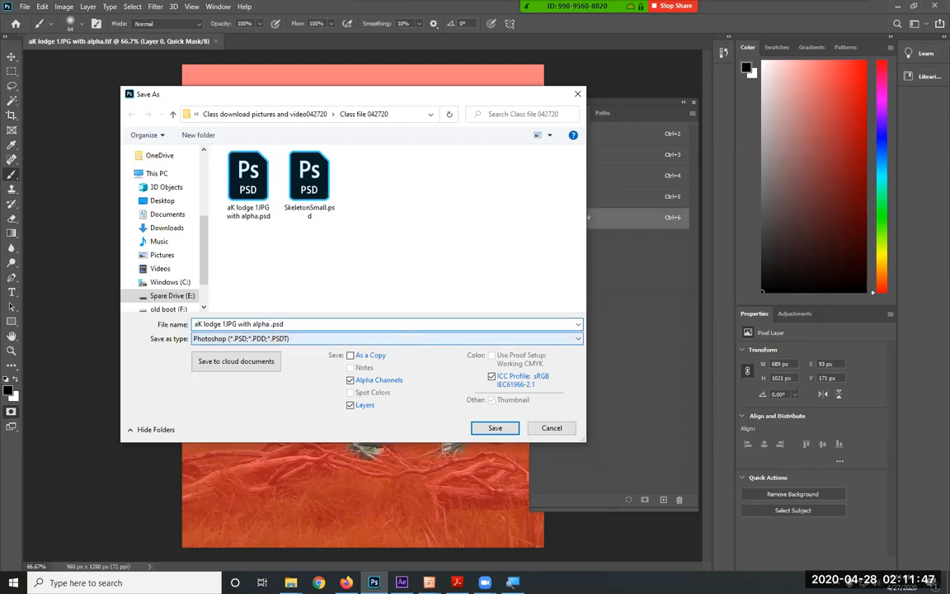
text(2)
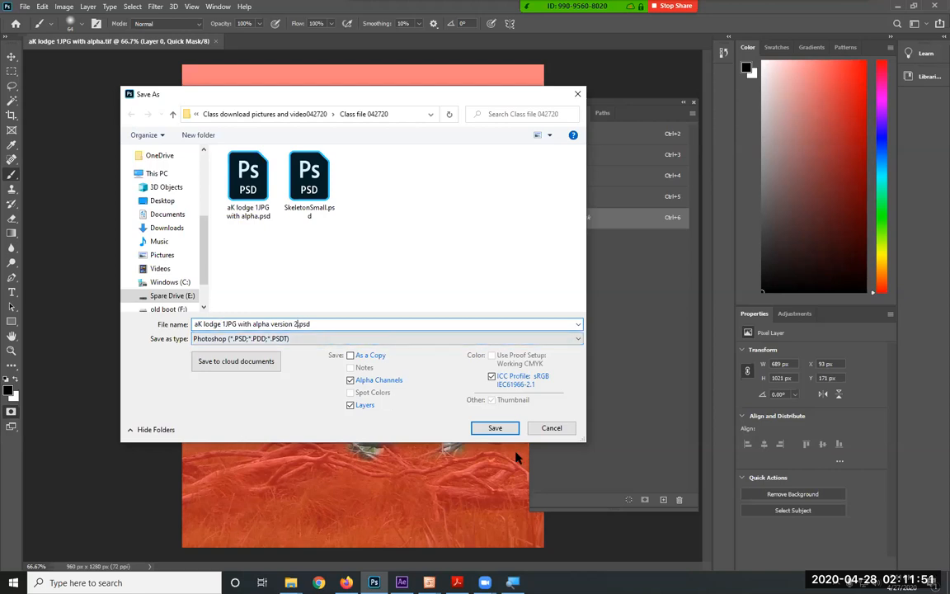
click(496, 429)
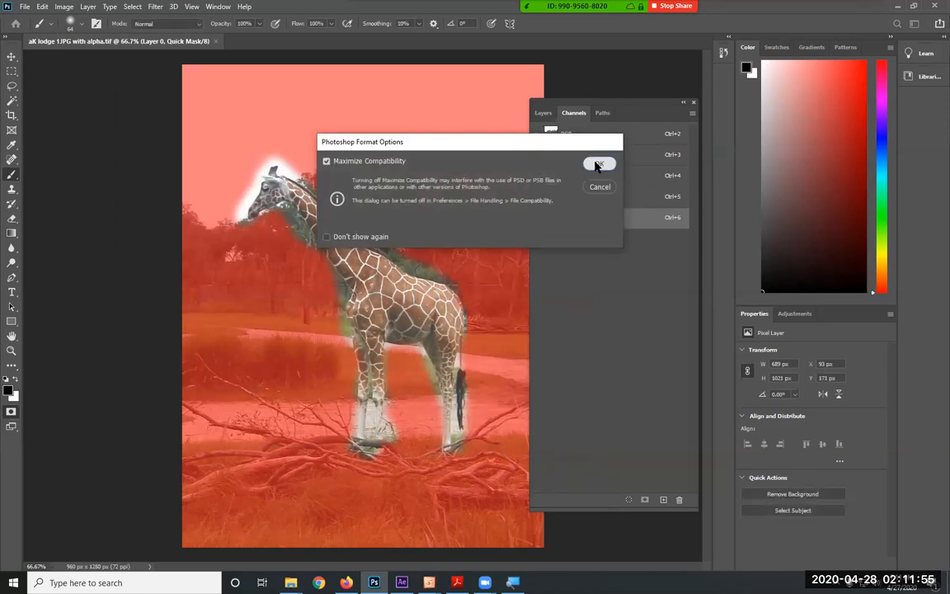
click(597, 165)
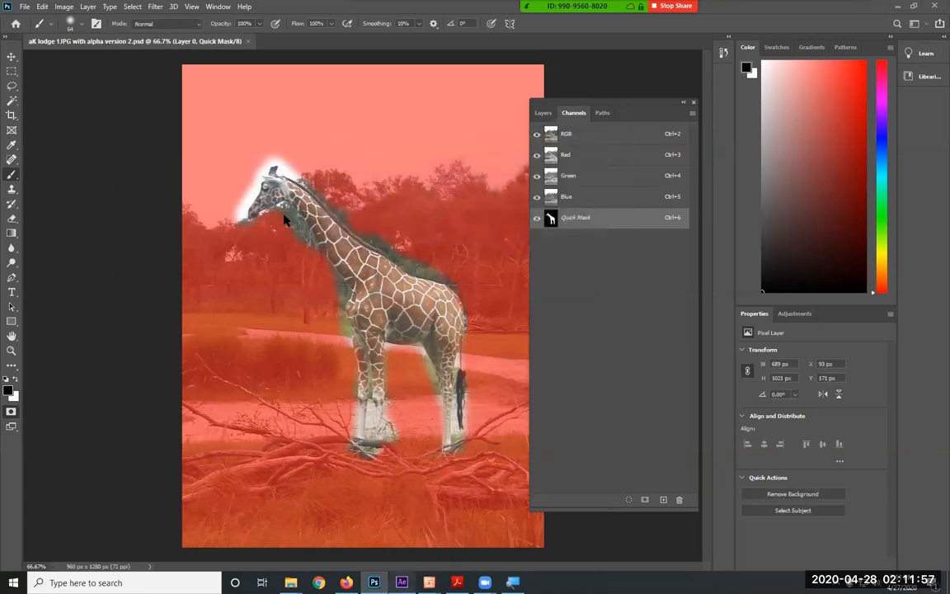
Switch to After Effects and import "aK lodge 1JPG with alpha version 2.psd" as footage with merged layers.
key(alt+Tab)
click(9, 18)
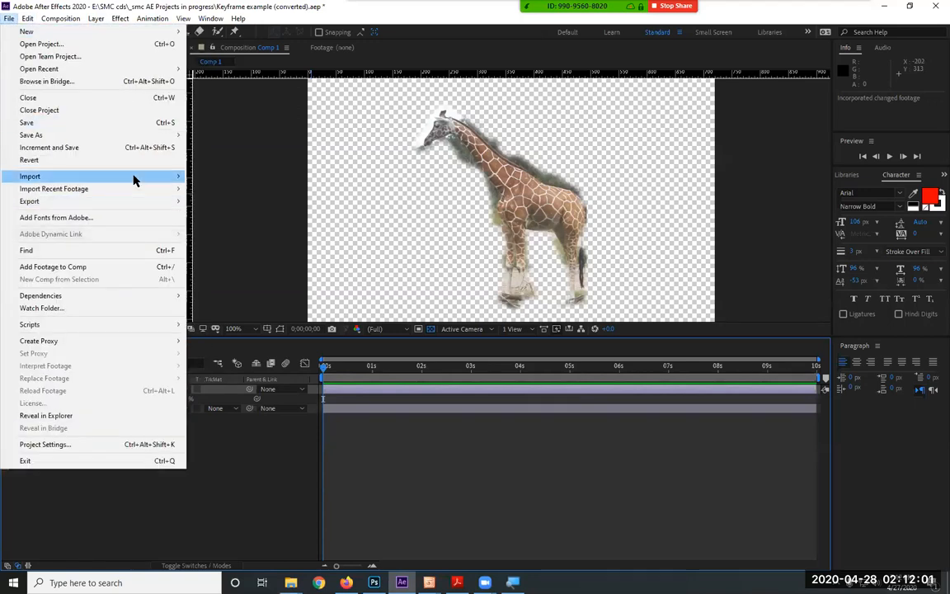
mouse_move(134, 179)
click(251, 177)
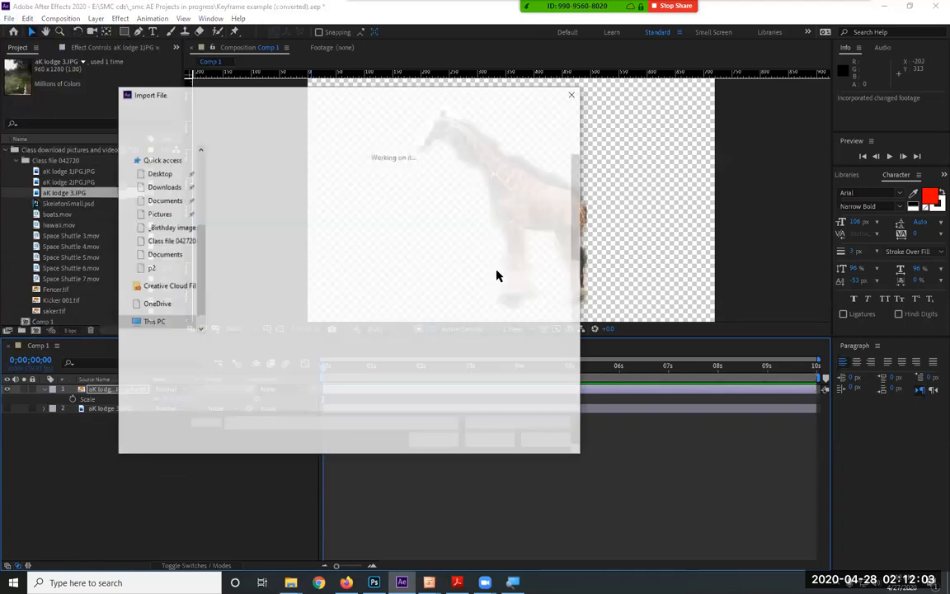
click(241, 178)
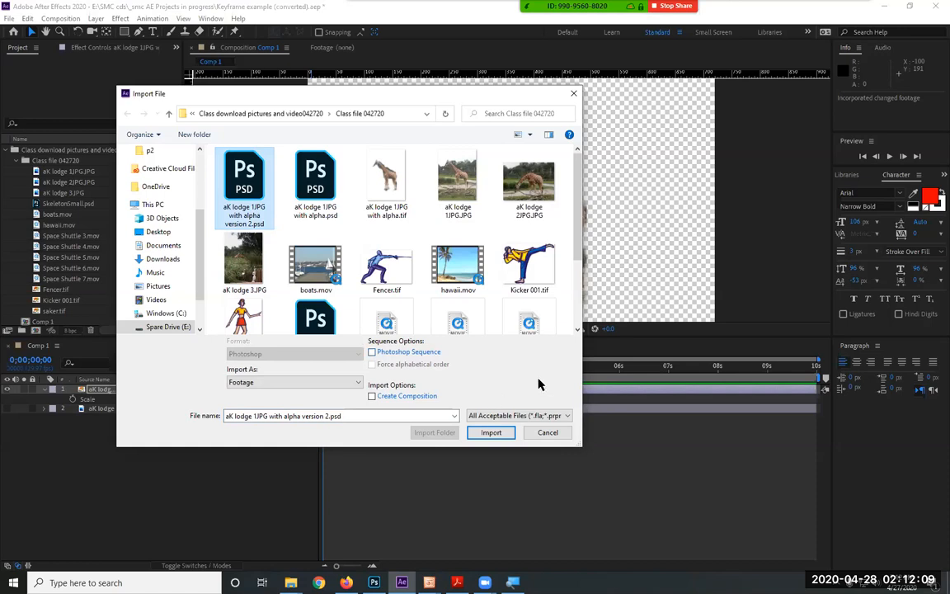
click(493, 434)
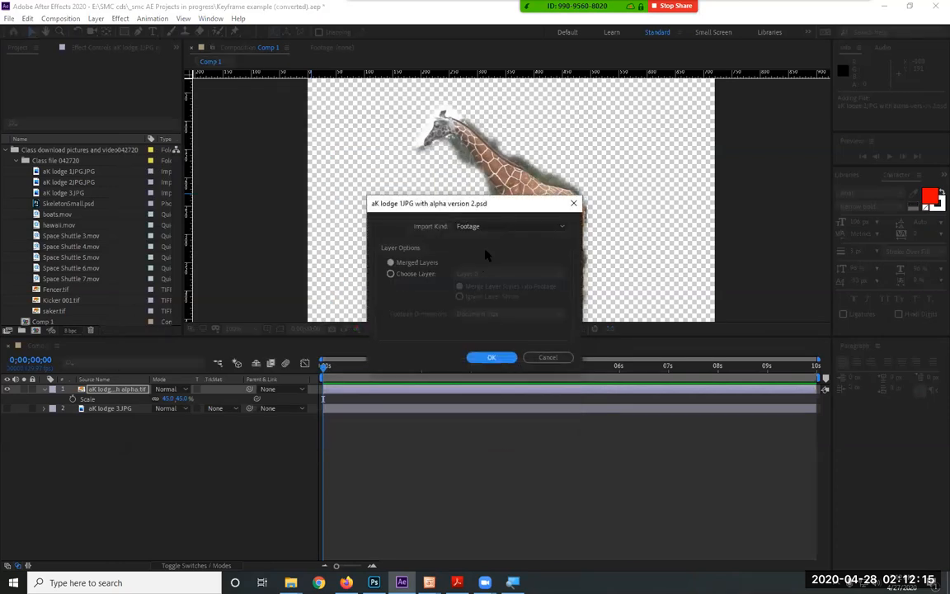
click(505, 228)
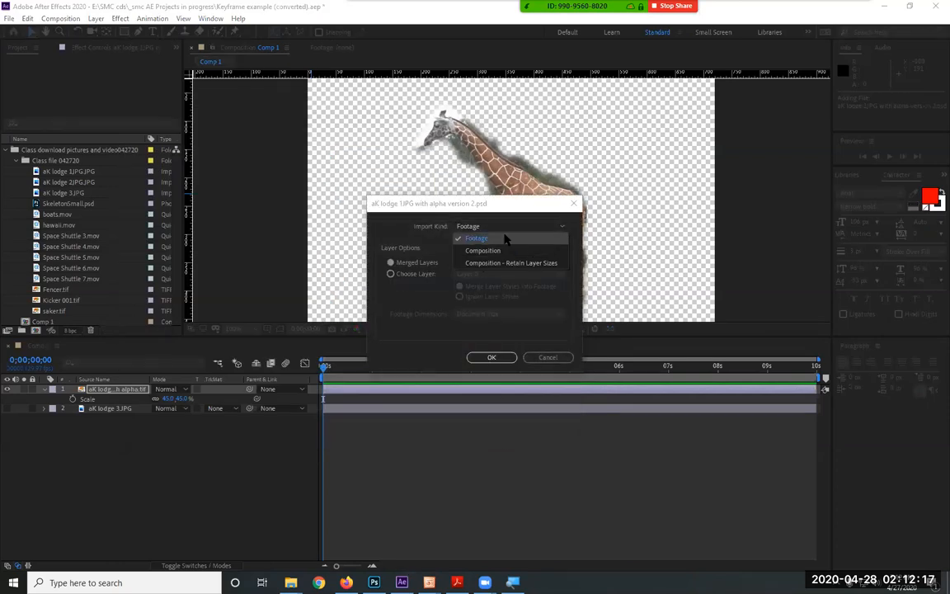
click(509, 238)
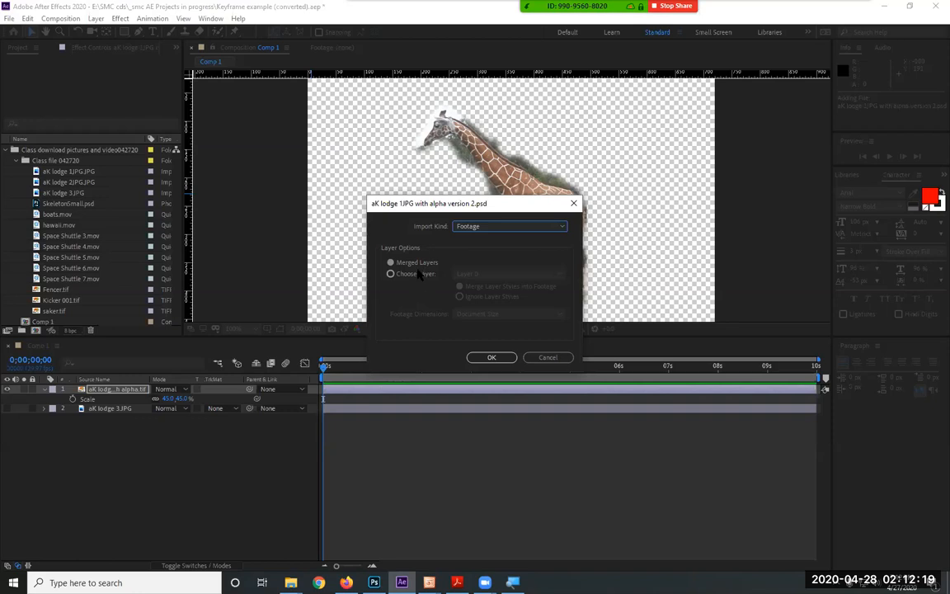
click(498, 359)
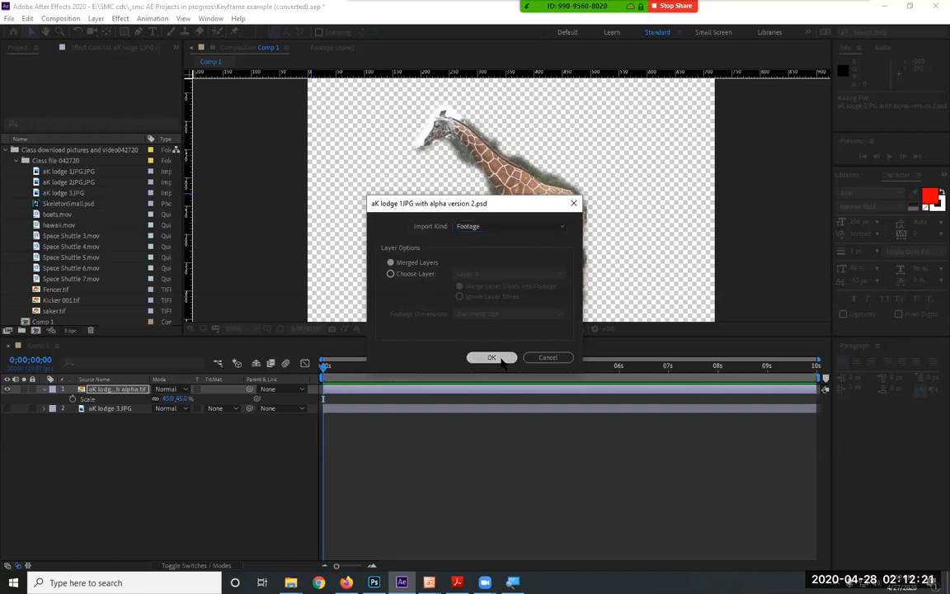
click(420, 274)
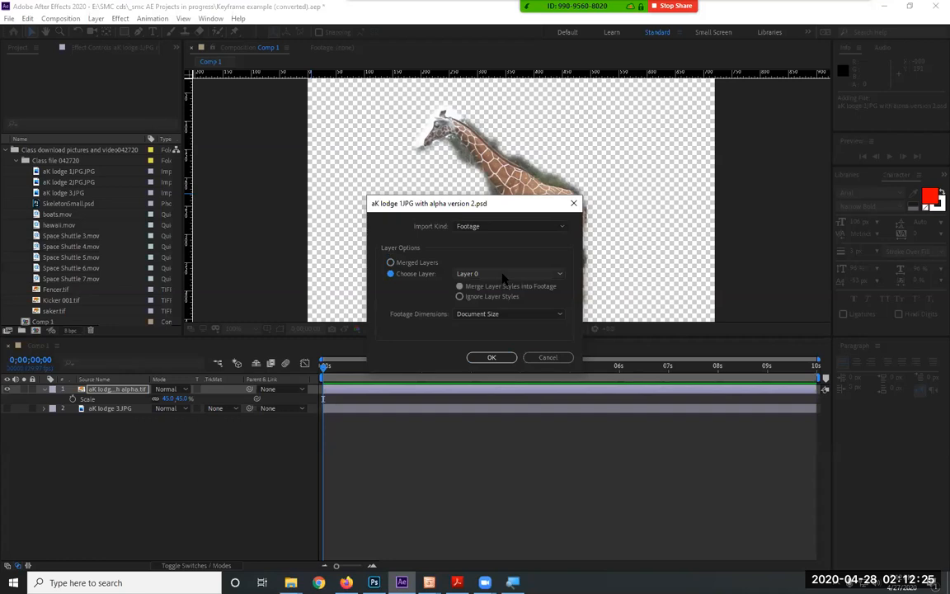
click(412, 262)
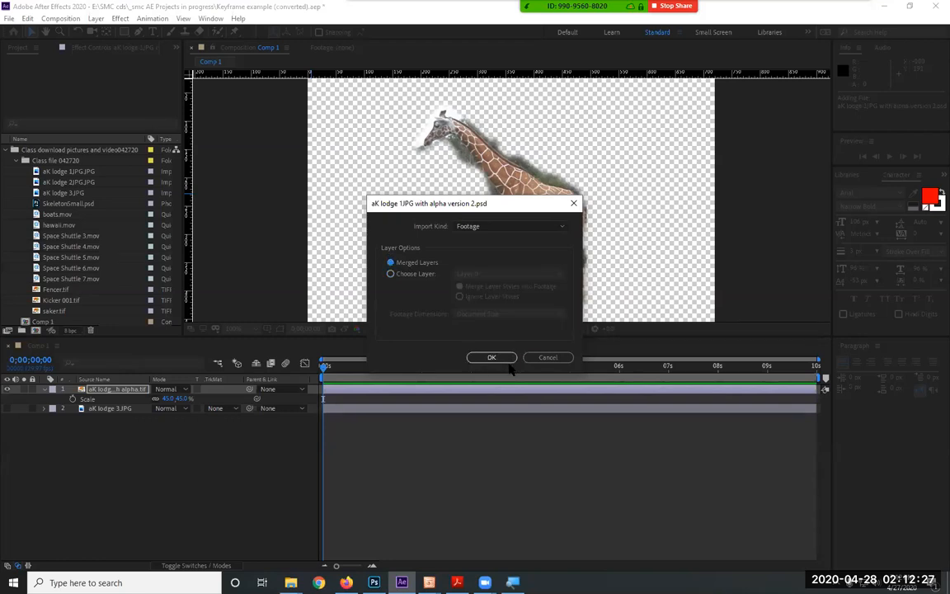
click(491, 357)
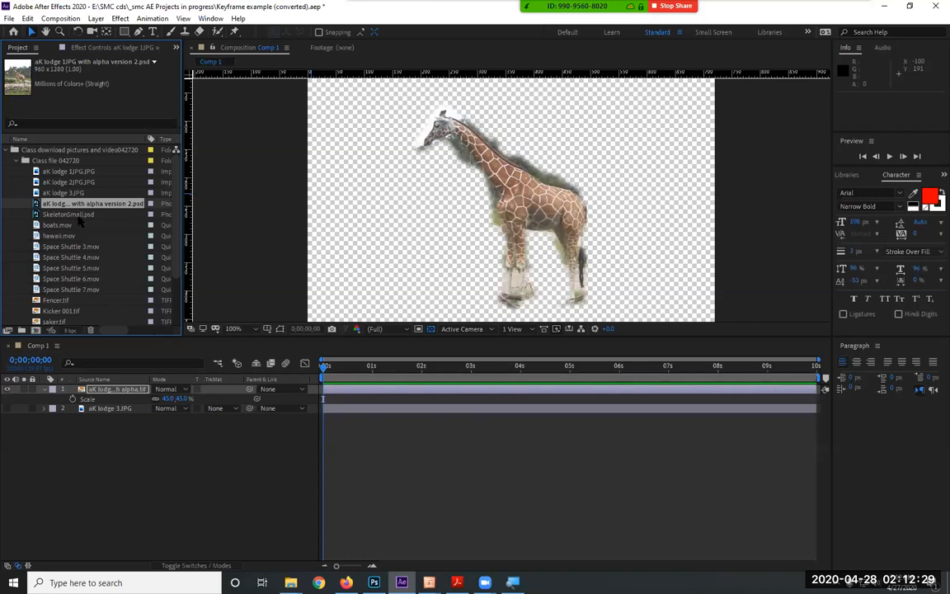
Try the version 2 PSD in Comp 1 scaled to about 36%, and delete that layer.
drag(62, 206, 364, 297)
key(s)
drag(183, 400, 148, 399)
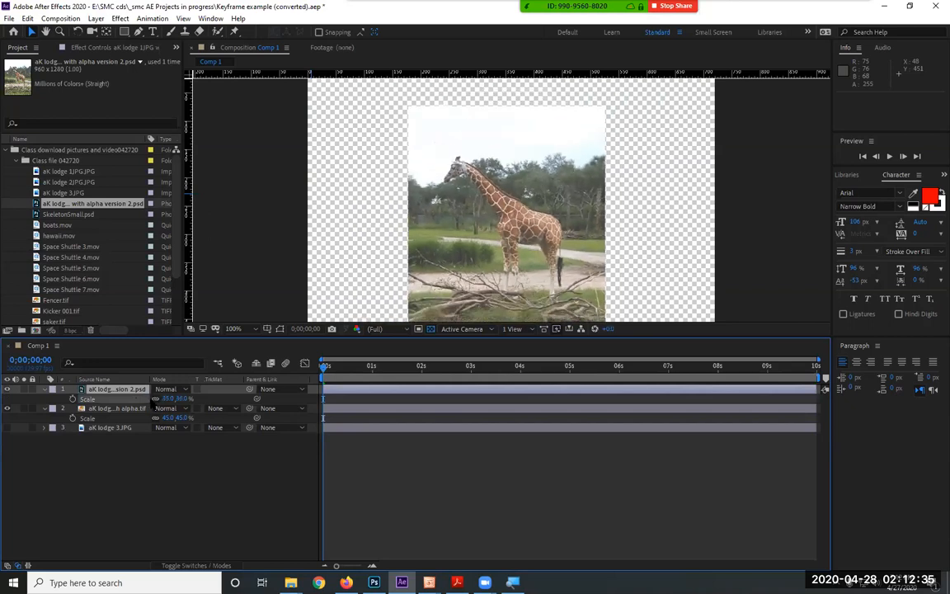
key(Delete)
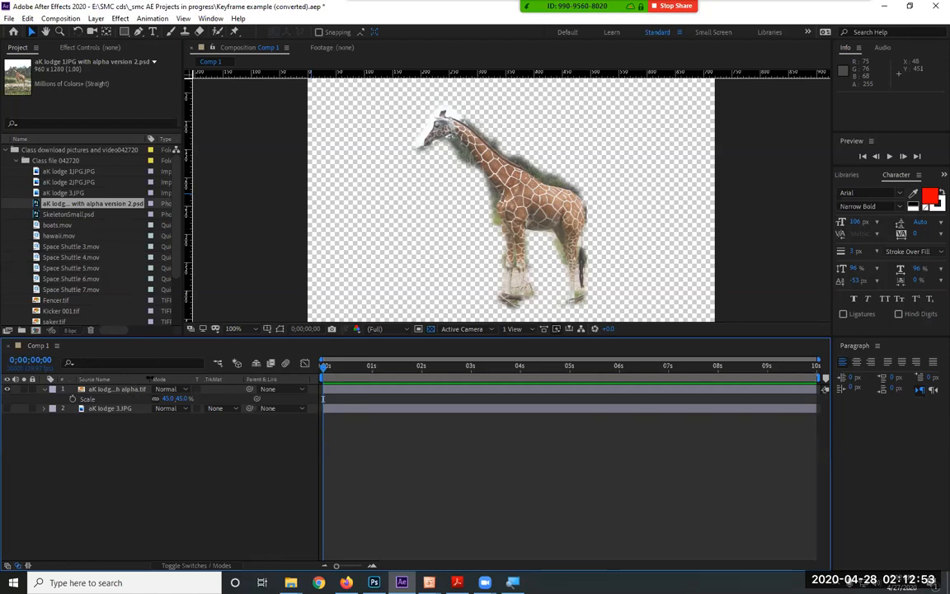
Switch to Photoshop and check the alpha channel save option for the PNG format without saving.
click(373, 582)
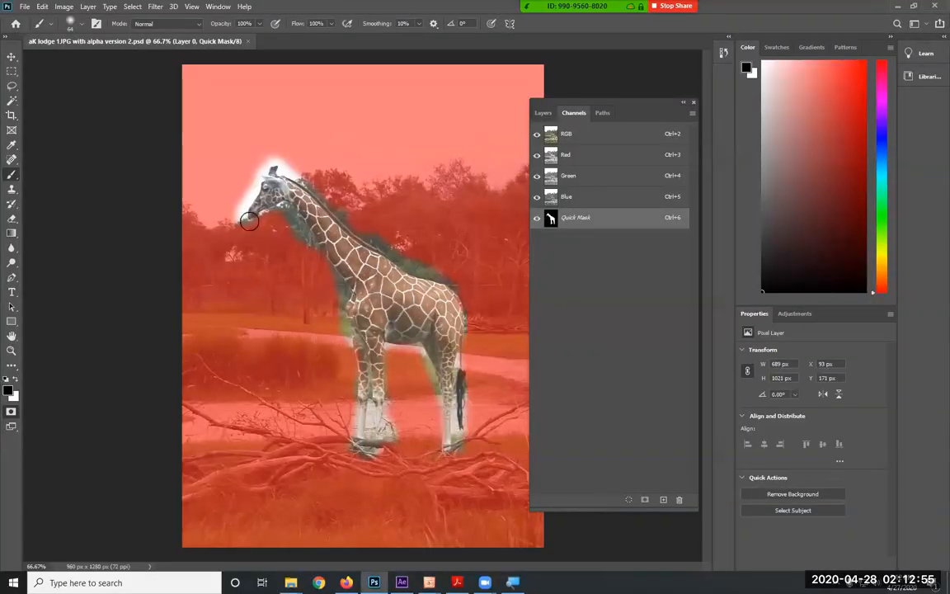
click(22, 6)
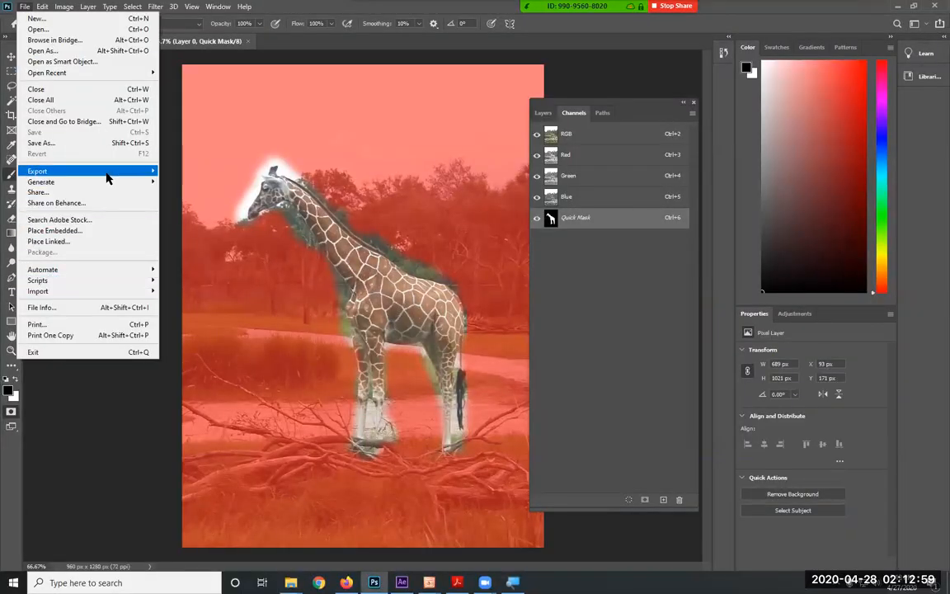
click(99, 146)
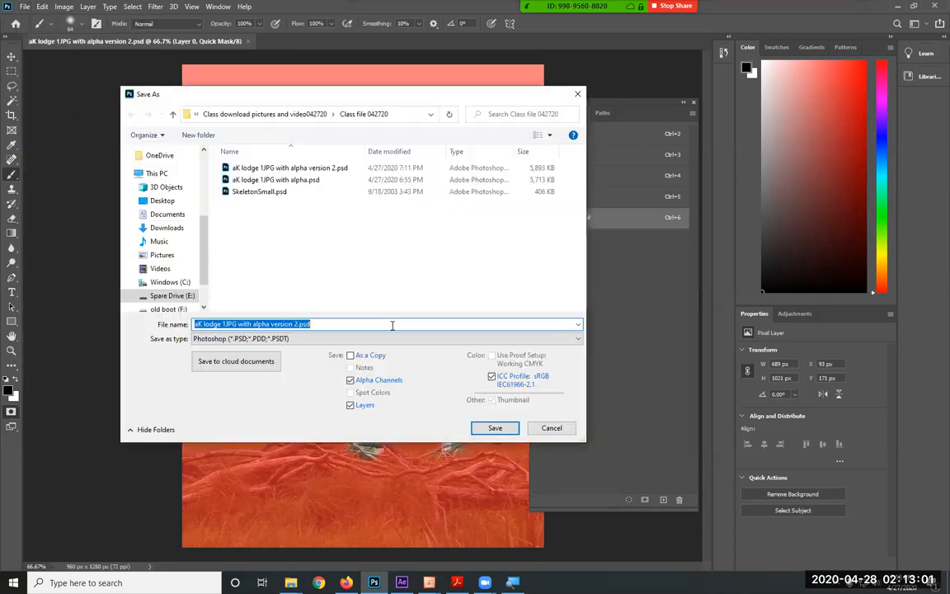
click(323, 338)
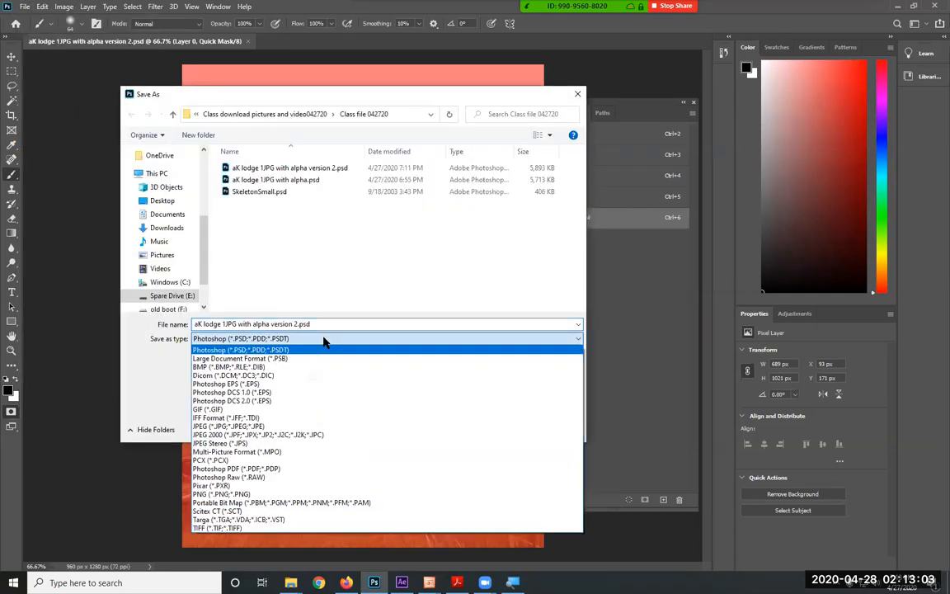
click(313, 486)
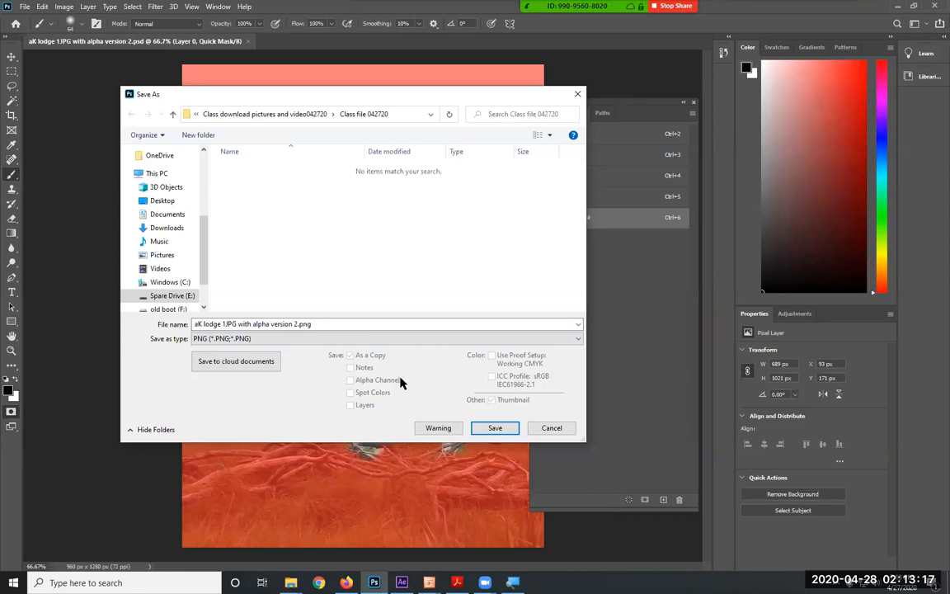
click(553, 429)
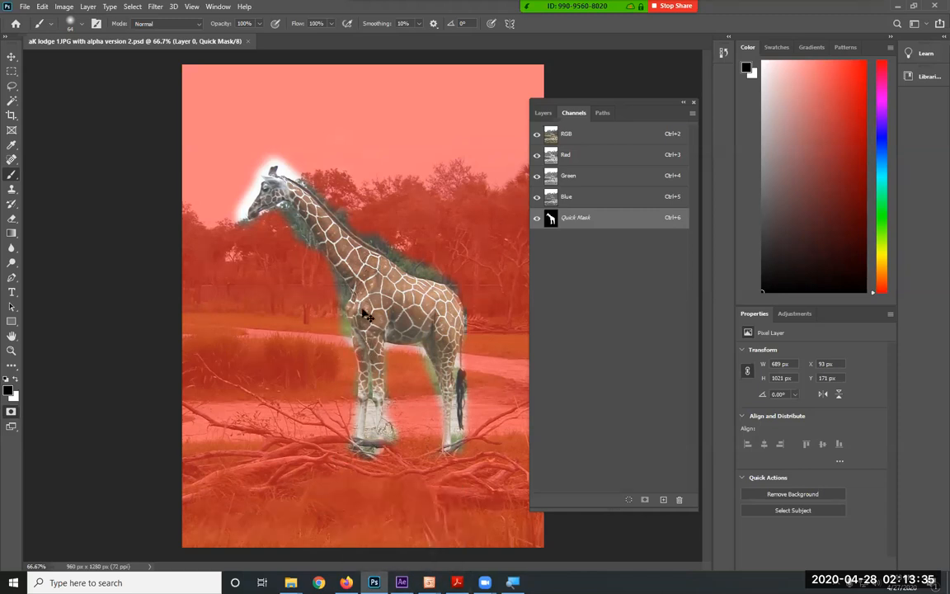
Switch to After Effects, move the giraffe TIFF layer about 170 px to the right, and add the text "Hello" beside it.
click(402, 582)
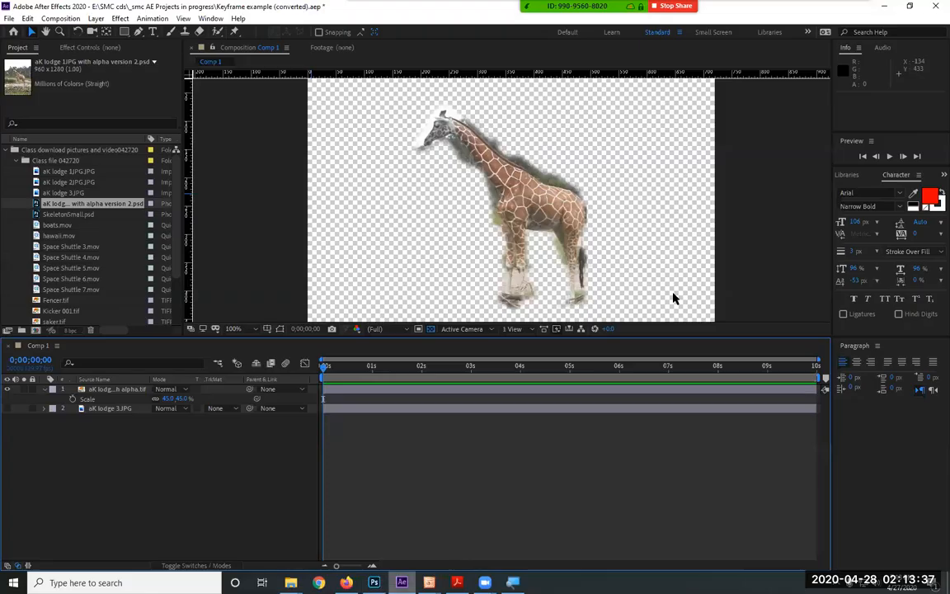
mouse_move(544, 196)
mouse_down()
mouse_move(630, 205)
mouse_move(540, 201)
mouse_up()
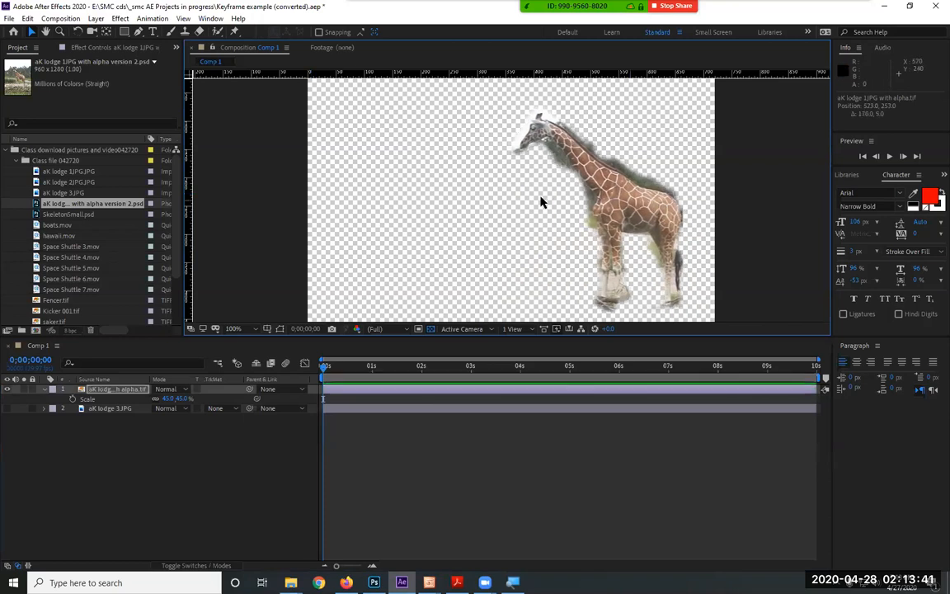
click(152, 32)
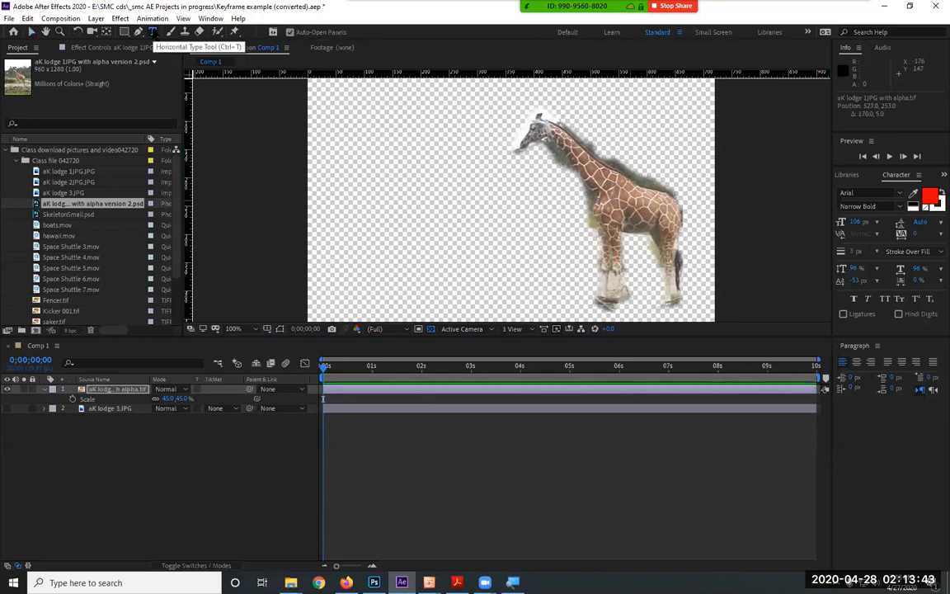
click(363, 163)
text(Hello)
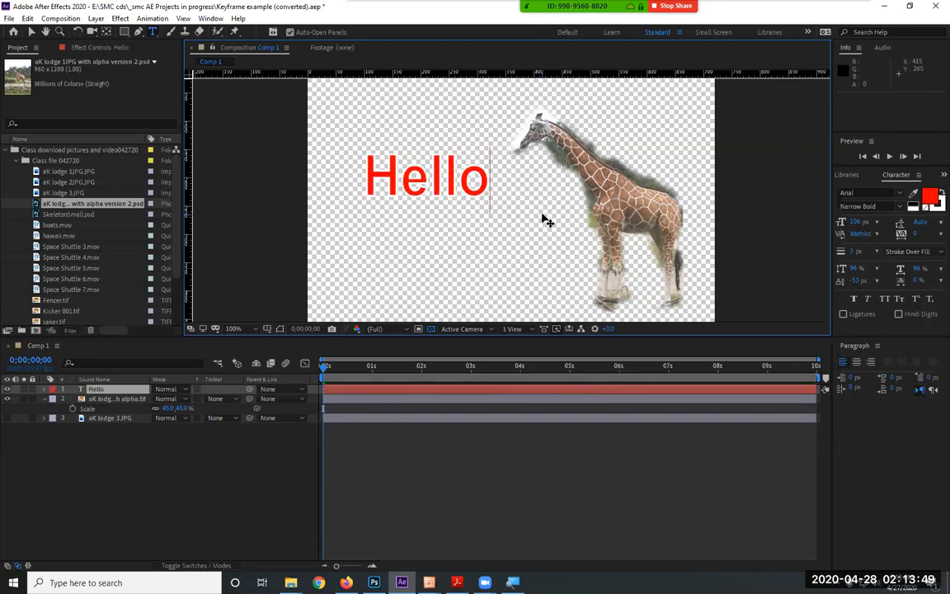
Move the "Hello" text over the giraffe's body and back to the empty area beside it, at about 125, 290.
click(31, 31)
drag(477, 188, 634, 204)
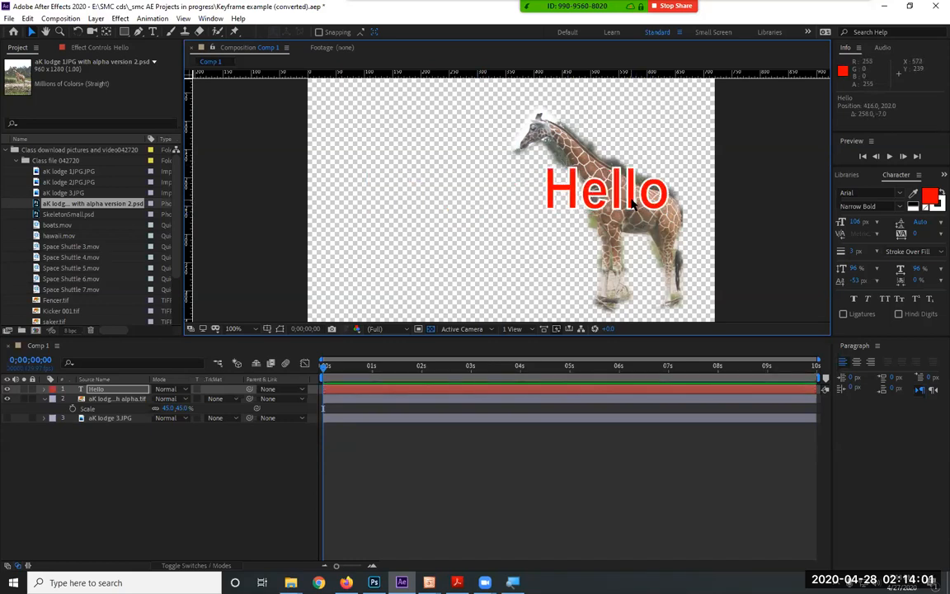
drag(567, 183, 410, 195)
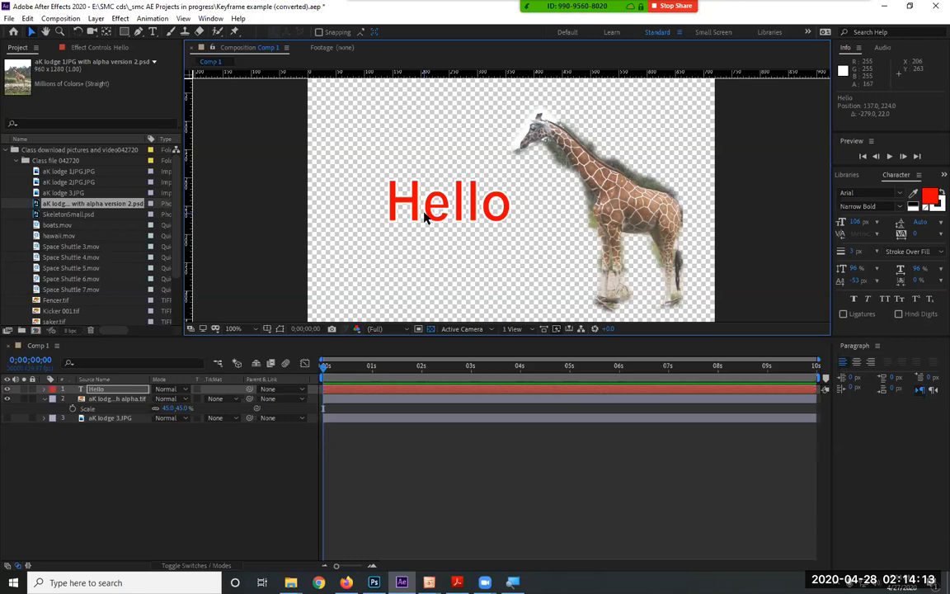
drag(437, 210, 427, 249)
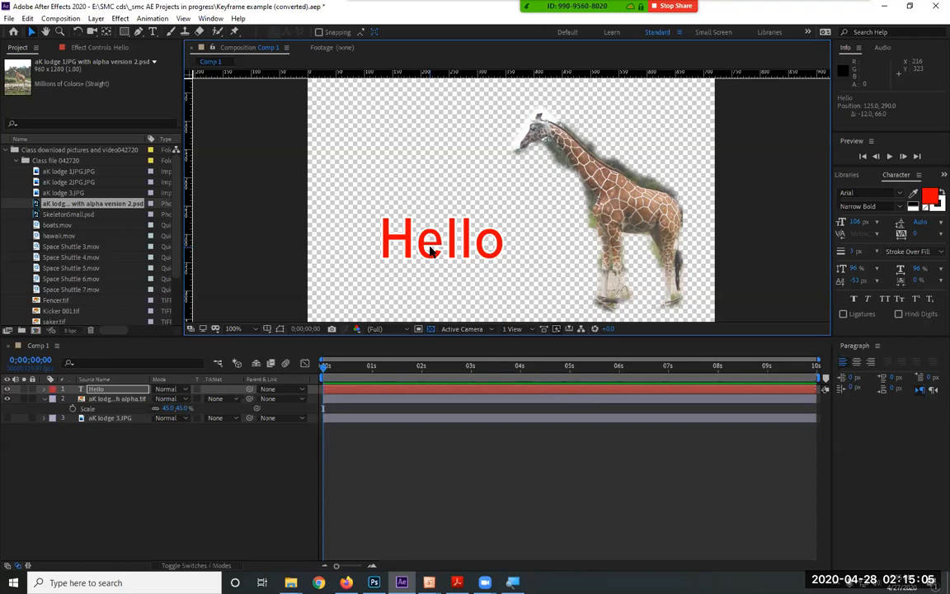
Set the "Hello" text size to 154 px and move the text to about 84, 311 beside the giraffe.
click(857, 222)
text(154)
key(Return)
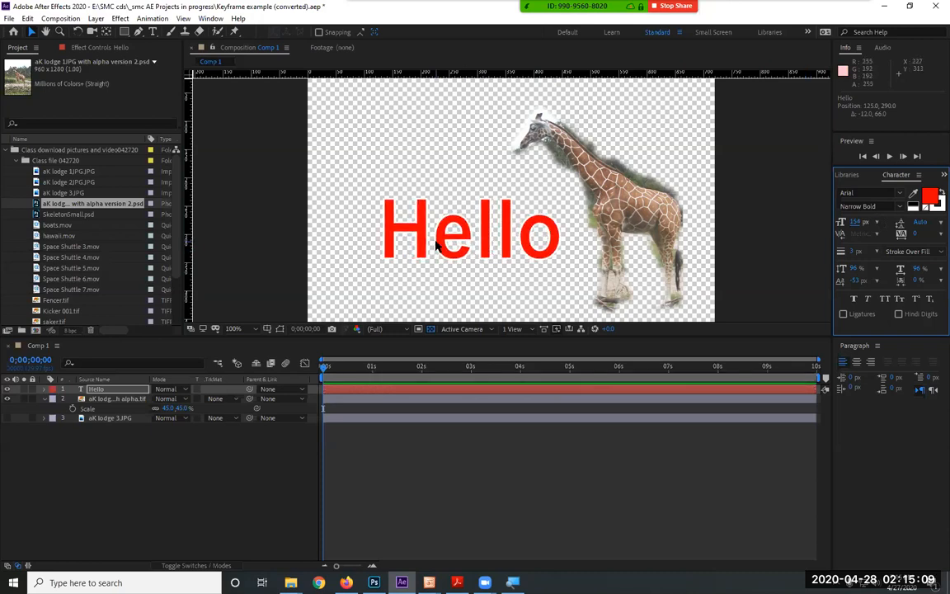
drag(424, 249, 400, 260)
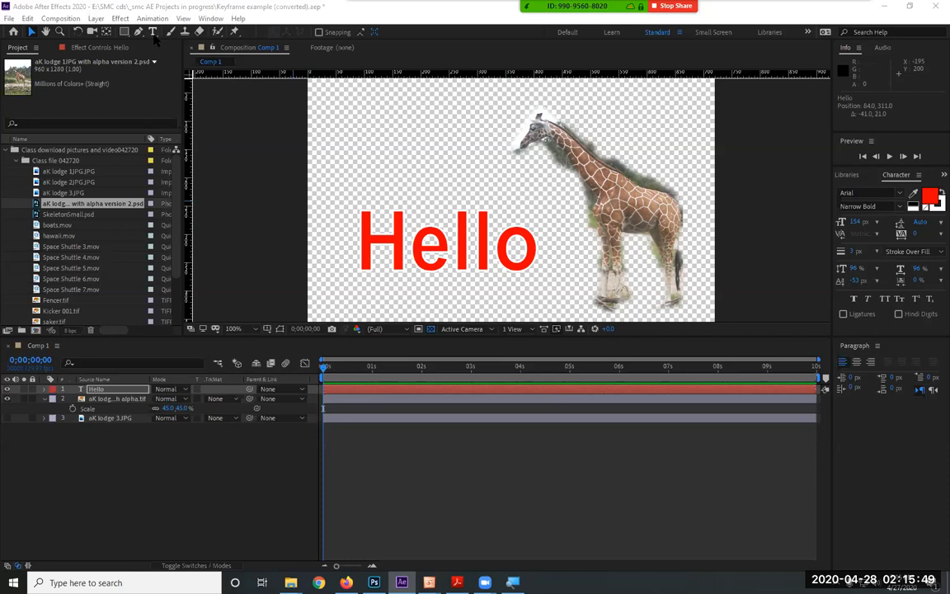
Activate the Puppet Pin tool for the giraffe TIFF layer and delete the hidden aK lodge 3.JPG layer from Comp 1.
click(235, 34)
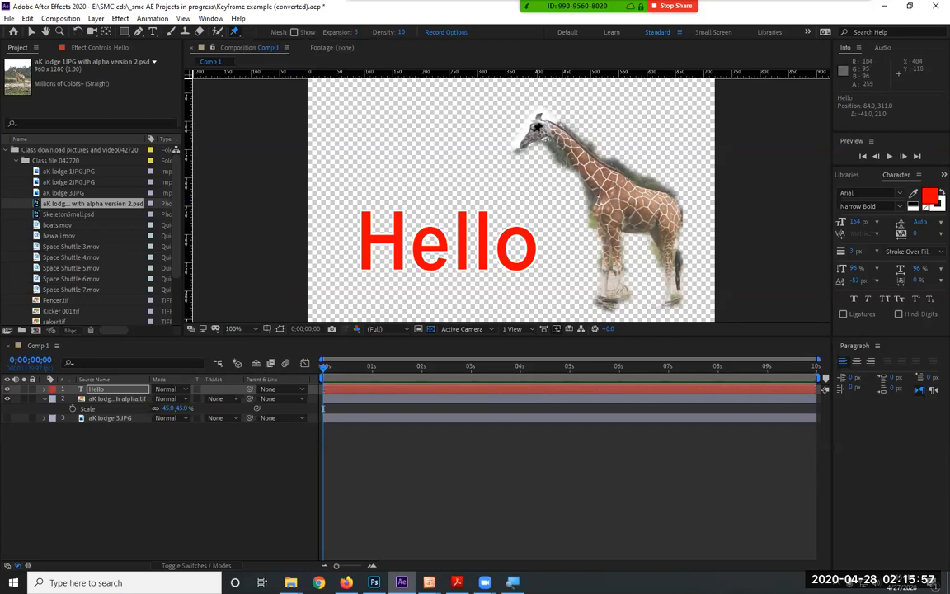
click(234, 31)
click(542, 129)
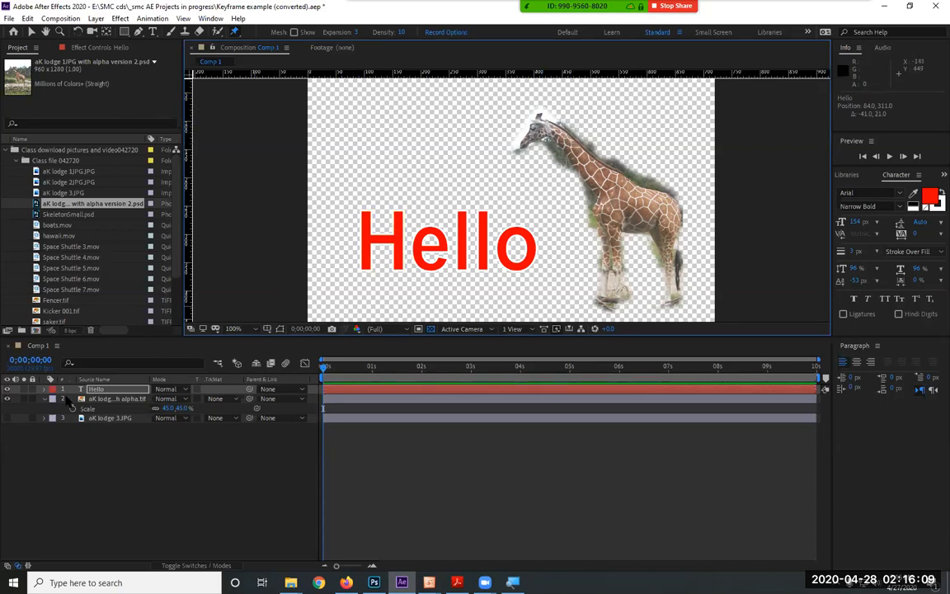
click(118, 399)
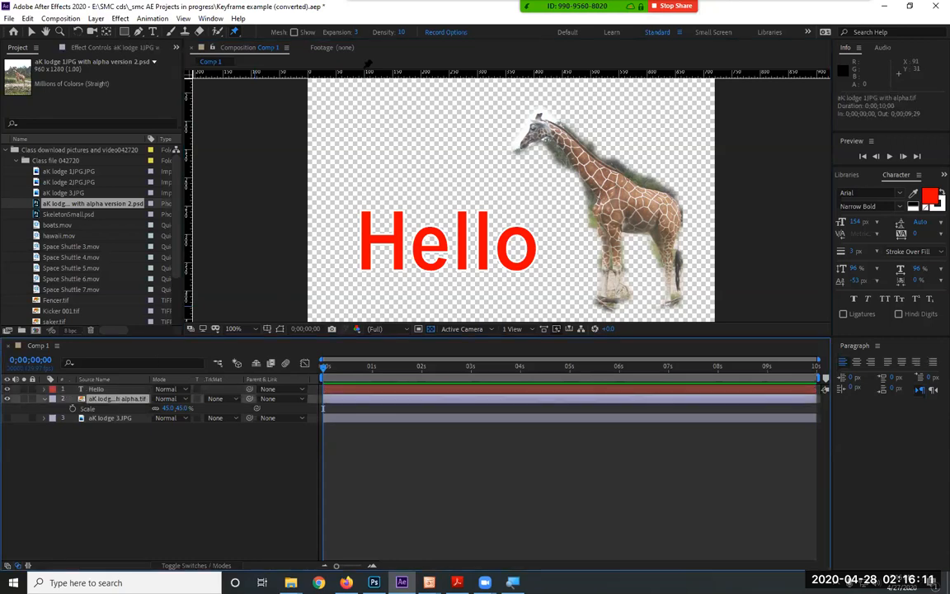
click(113, 419)
key(Delete)
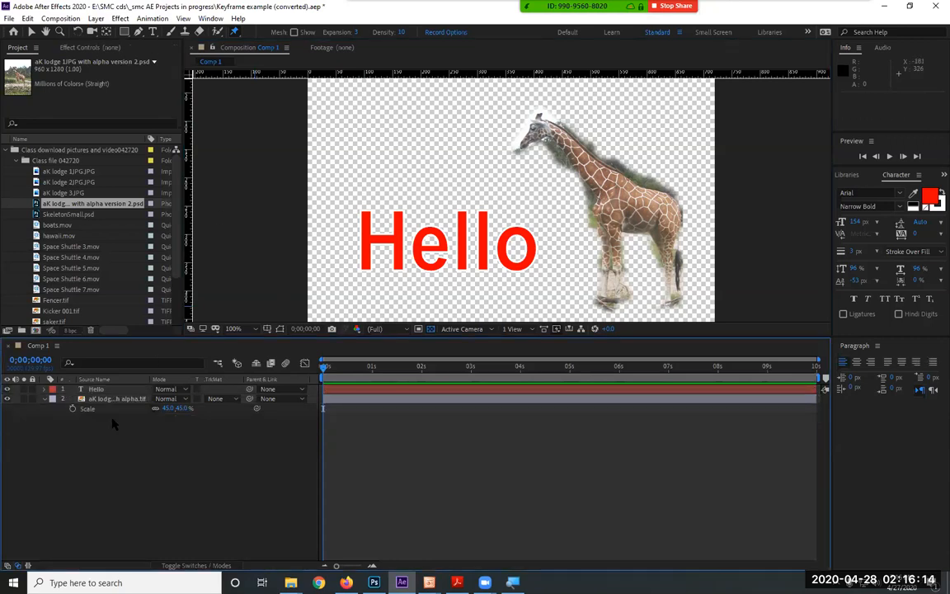
Add puppet position pins to the giraffe's head, neck, shoulder and down its front leg to the hoof.
click(542, 127)
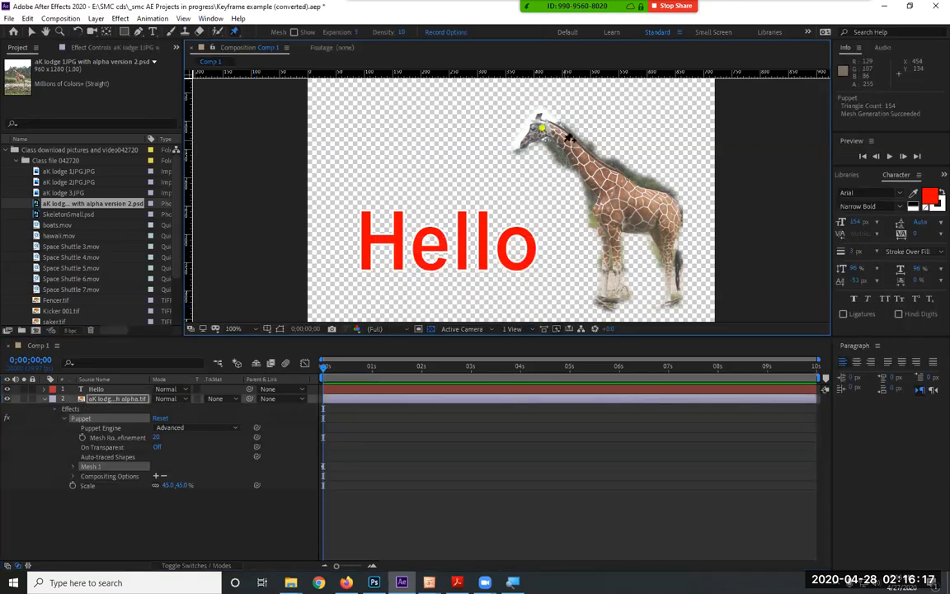
click(605, 190)
click(613, 218)
click(615, 260)
click(612, 292)
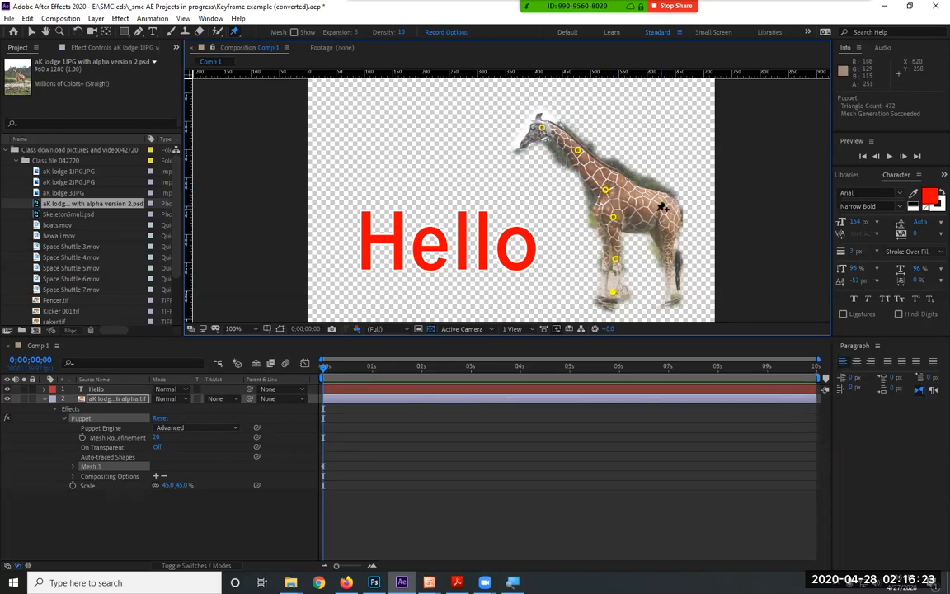
Add puppet position pins from the giraffe's hip down to its hind hoof, and shift the head pin slightly toward the body.
click(666, 206)
click(670, 236)
click(671, 258)
click(675, 297)
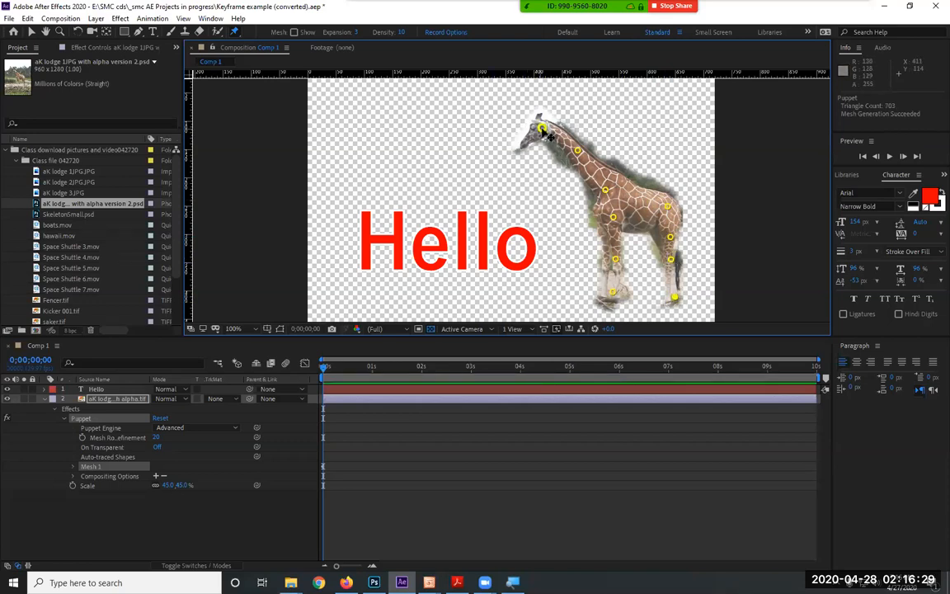
mouse_move(542, 130)
mouse_down()
mouse_move(560, 111)
mouse_move(591, 109)
mouse_move(608, 129)
mouse_move(569, 117)
mouse_move(540, 148)
mouse_move(561, 124)
mouse_move(604, 127)
mouse_move(546, 138)
mouse_move(536, 171)
mouse_move(550, 139)
mouse_move(568, 132)
mouse_move(554, 132)
mouse_up()
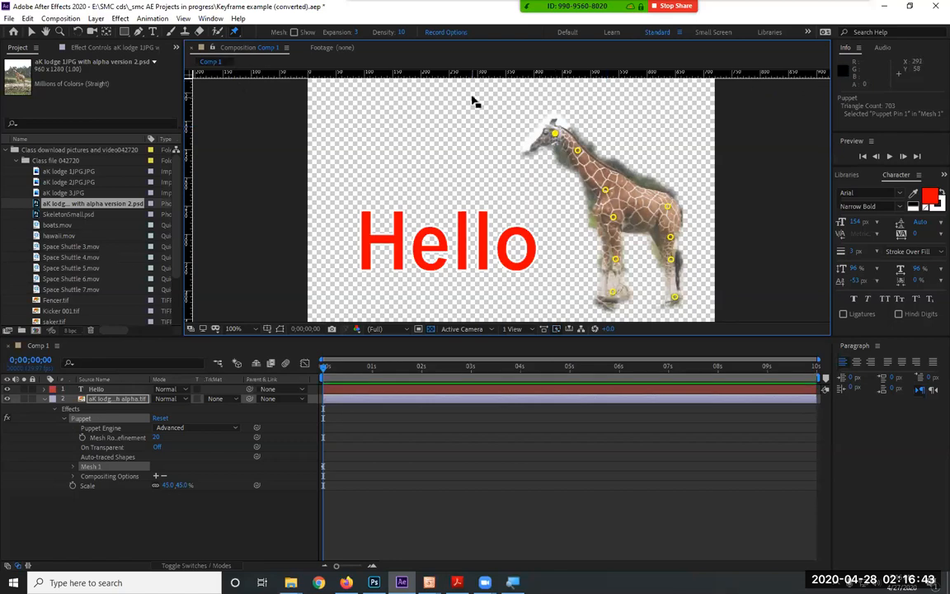
Try scaling and rotating the giraffe's upper neck with a Puppet Bend pin, and undo the pin.
click(235, 31)
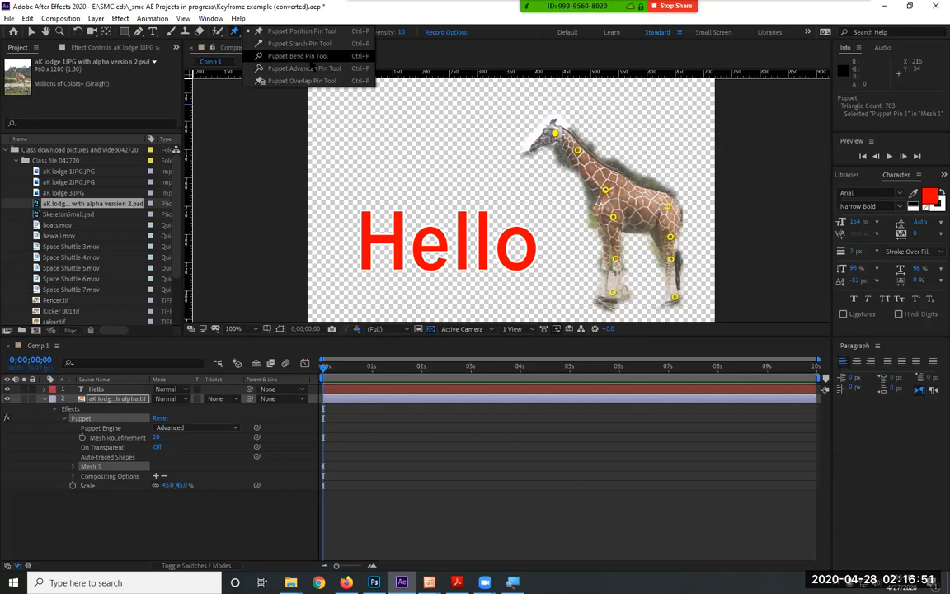
click(311, 56)
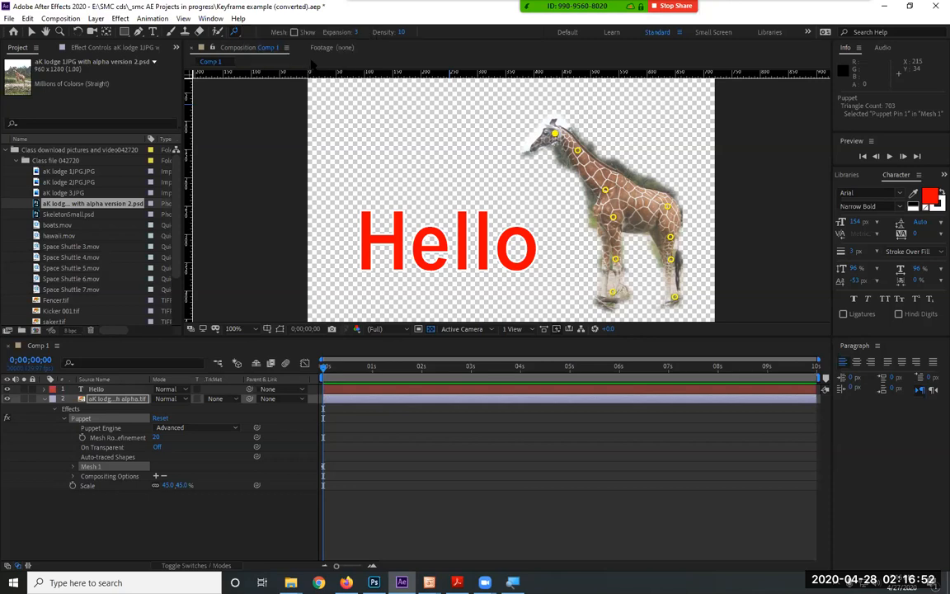
click(575, 132)
mouse_move(573, 118)
mouse_down()
mouse_move(592, 124)
mouse_move(564, 120)
mouse_up()
drag(514, 93, 590, 115)
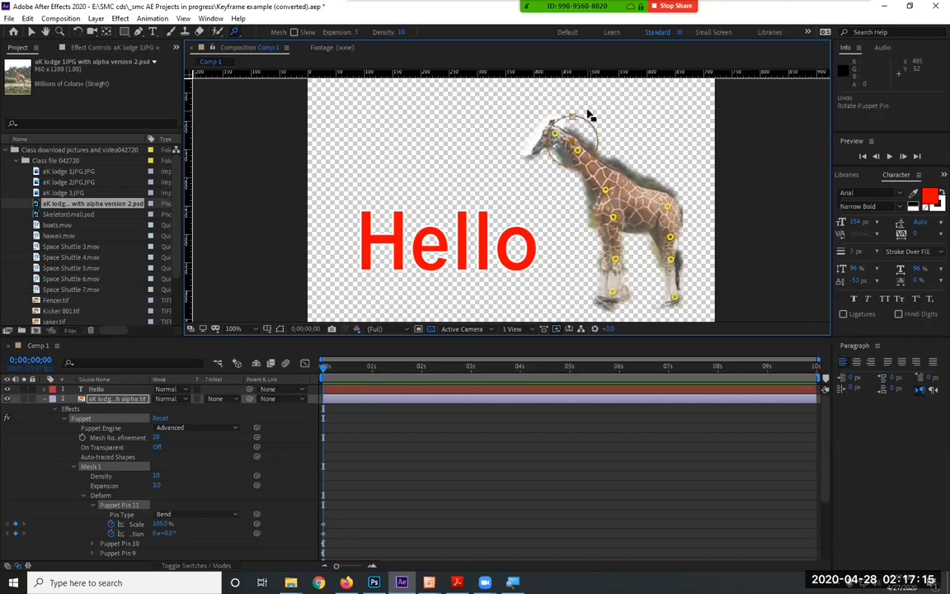
key(ctrl+z)
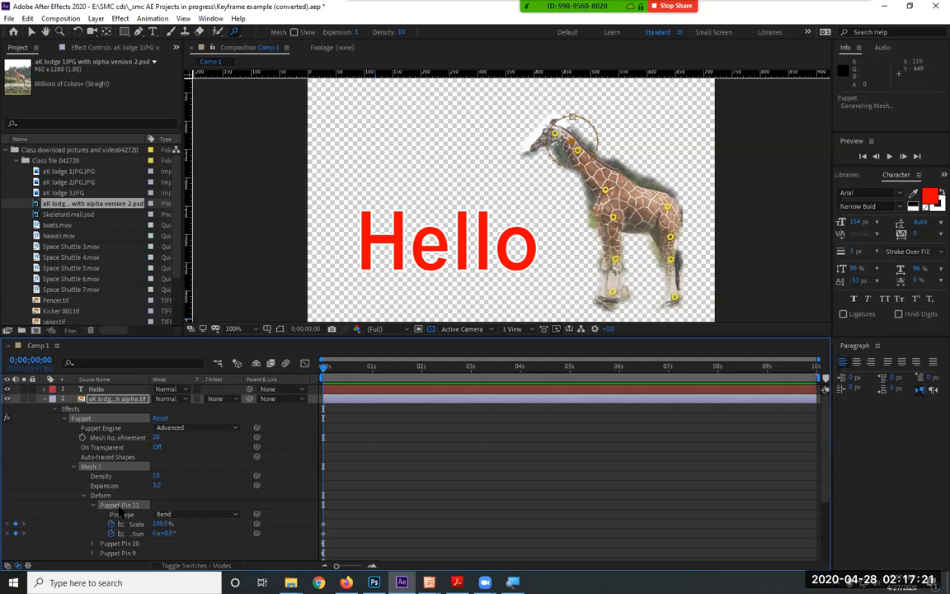
click(93, 505)
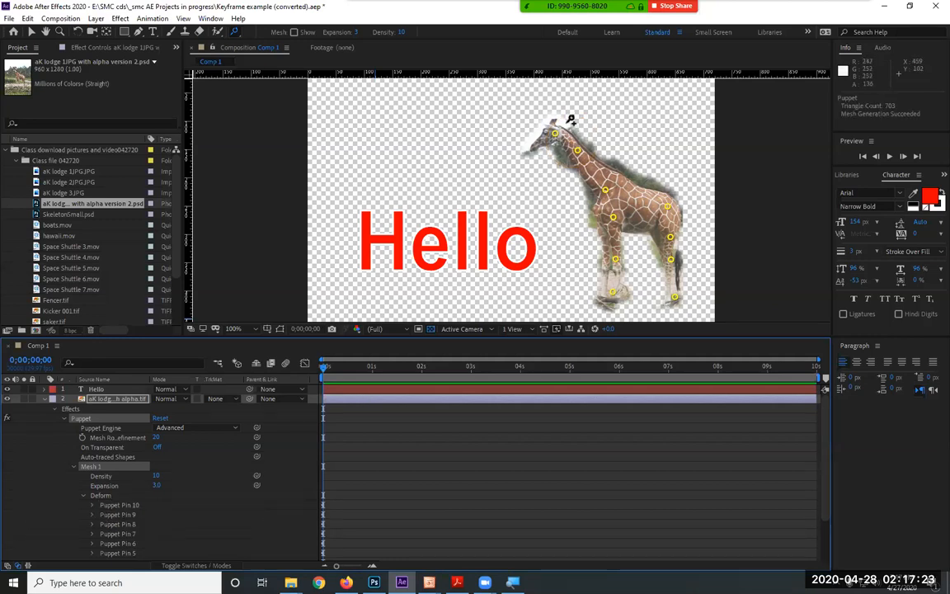
Record a sketched motion of the giraffe's head with the Puppet Position Pin tool, starting at 0;00;00;00.
click(235, 31)
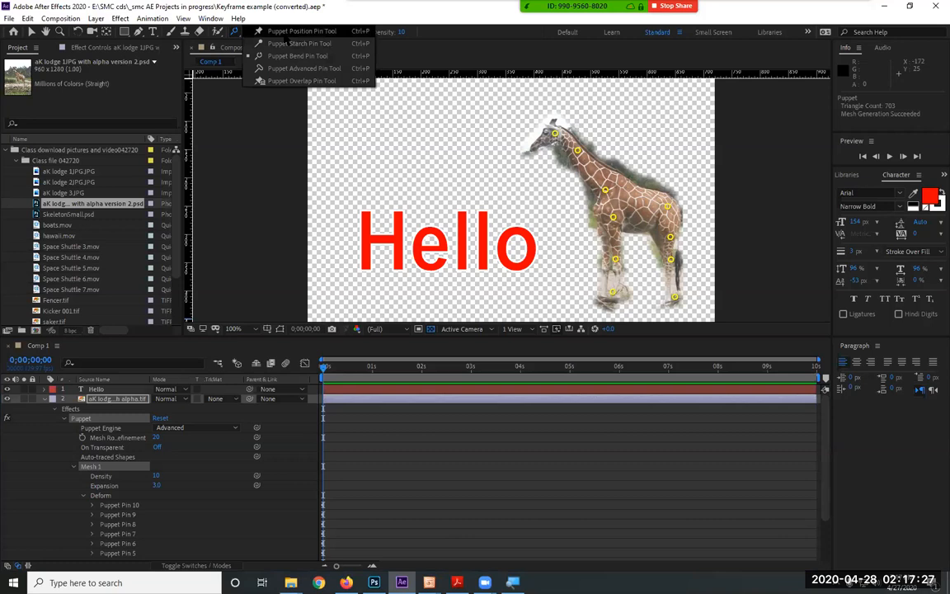
click(286, 34)
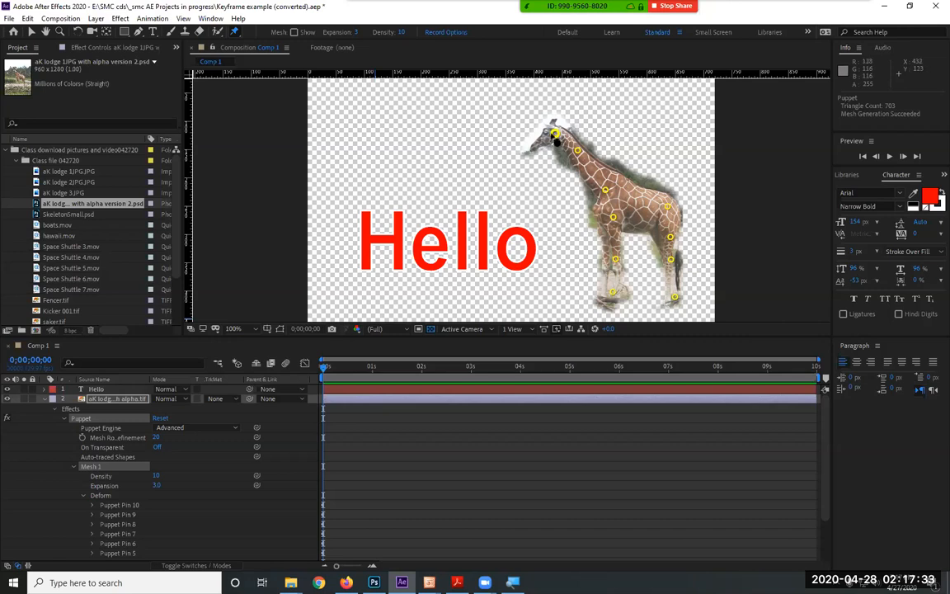
mouse_move(554, 133)
mouse_down()
mouse_move(547, 131)
mouse_move(554, 134)
mouse_move(545, 151)
mouse_move(532, 152)
mouse_move(547, 124)
mouse_move(527, 140)
mouse_move(549, 123)
mouse_move(555, 130)
mouse_move(543, 124)
mouse_move(538, 142)
mouse_move(547, 128)
mouse_move(559, 132)
mouse_move(546, 148)
mouse_move(545, 244)
mouse_up()
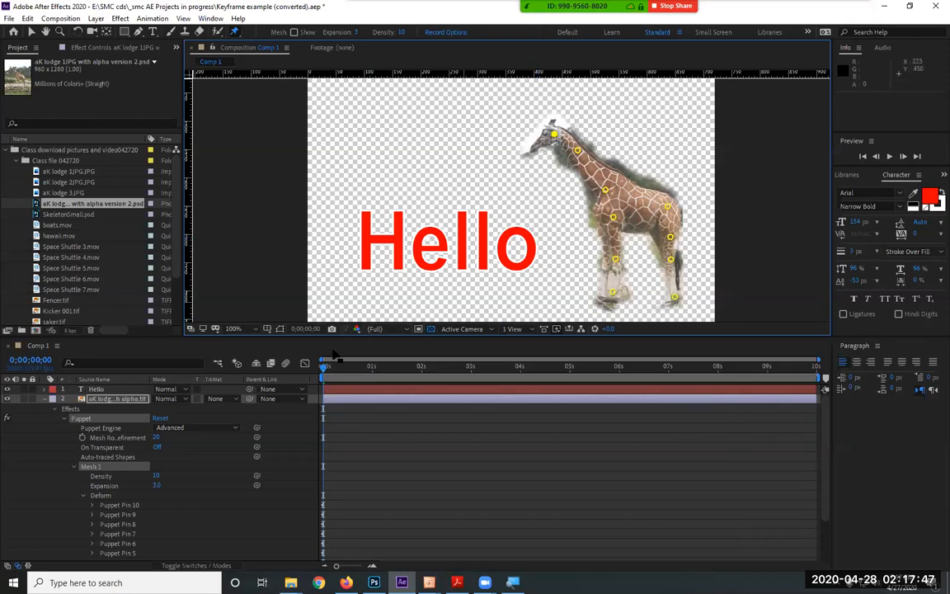
Preview the head animation and examine the keyframes recorded for the giraffe's puppet pins.
key(space)
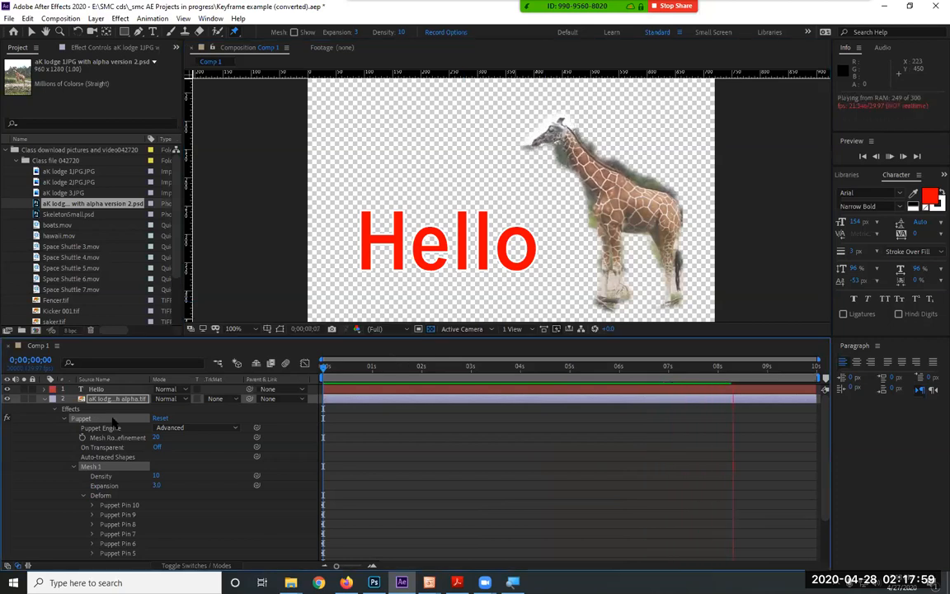
key(u)
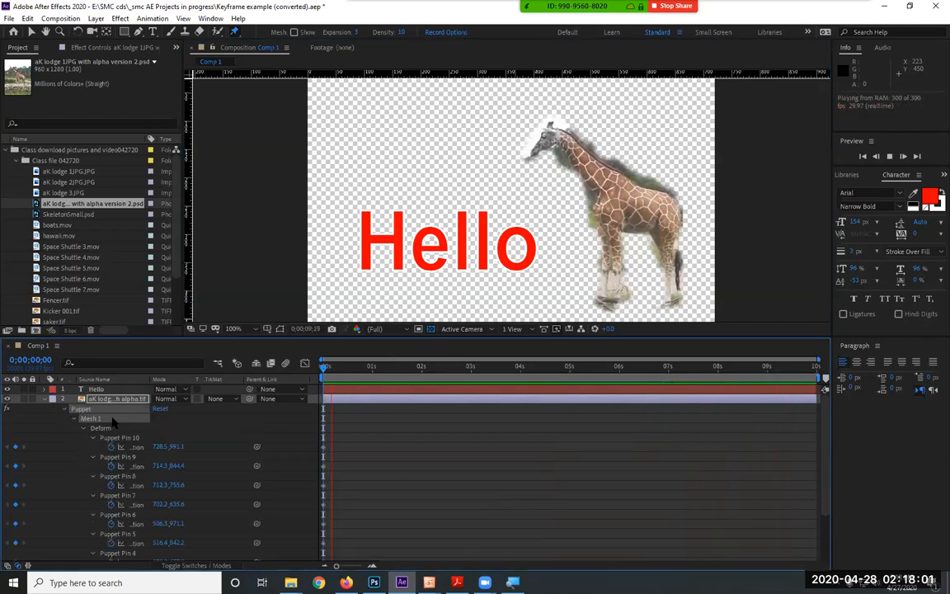
scroll(232, 445, down, 2)
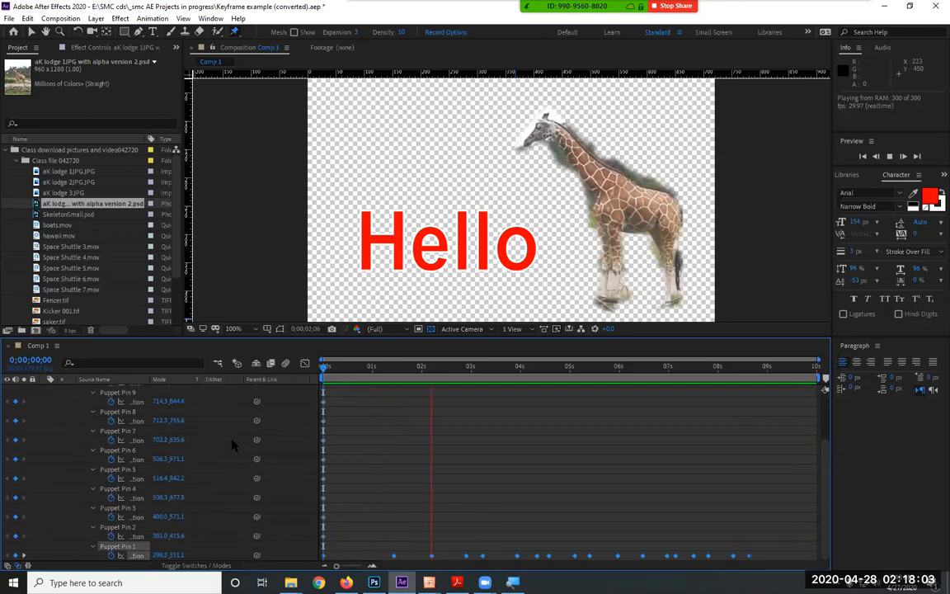
scroll(233, 445, up, 2)
scroll(180, 437, down, 2)
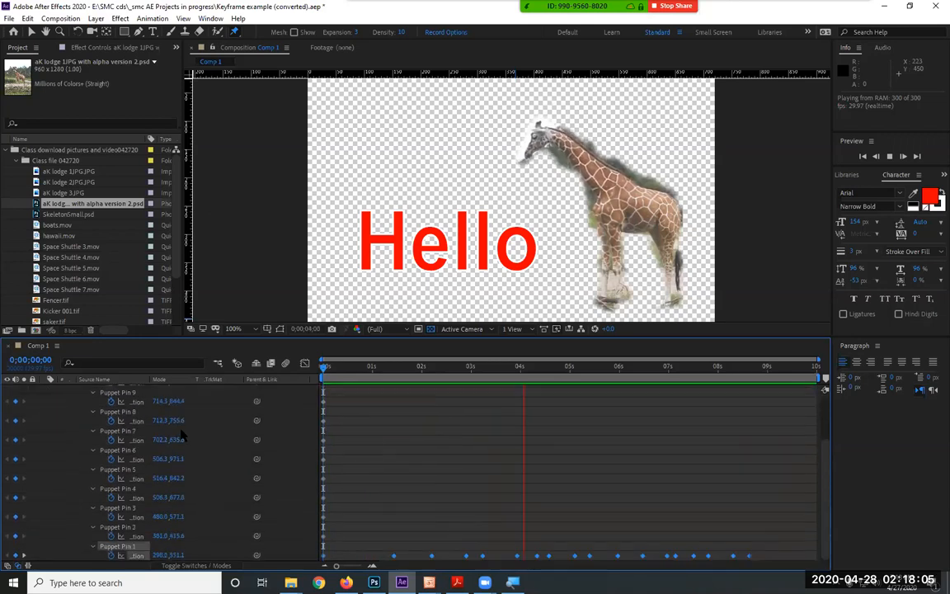
key(space)
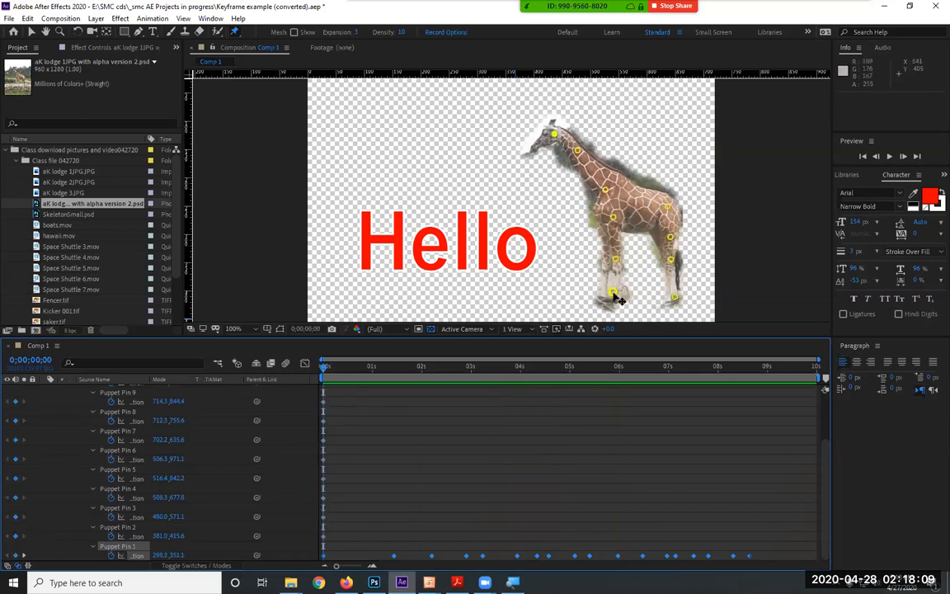
Record a sketched stepping motion for the giraffe's front hoof pin and preview the result.
key(space)
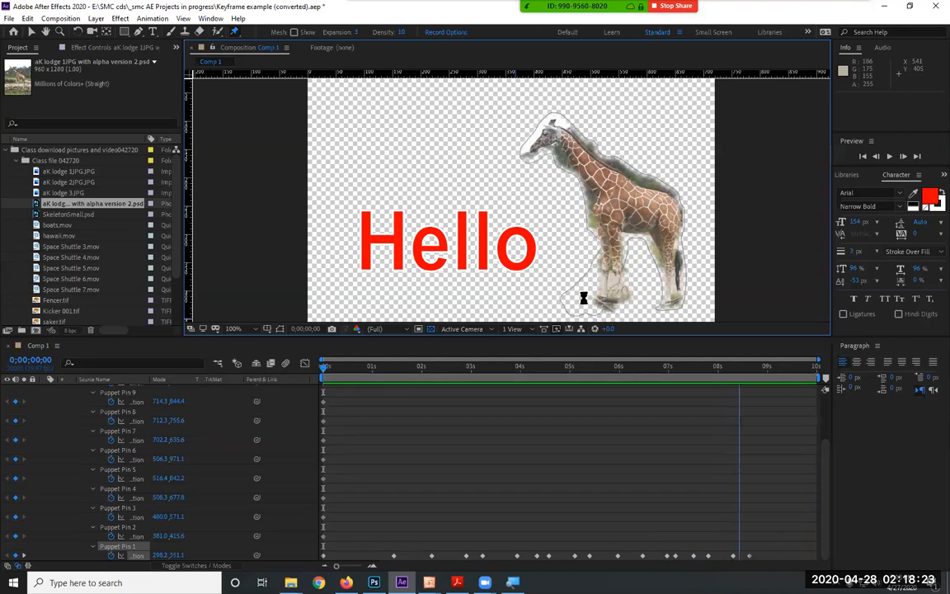
drag(624, 300, 582, 293)
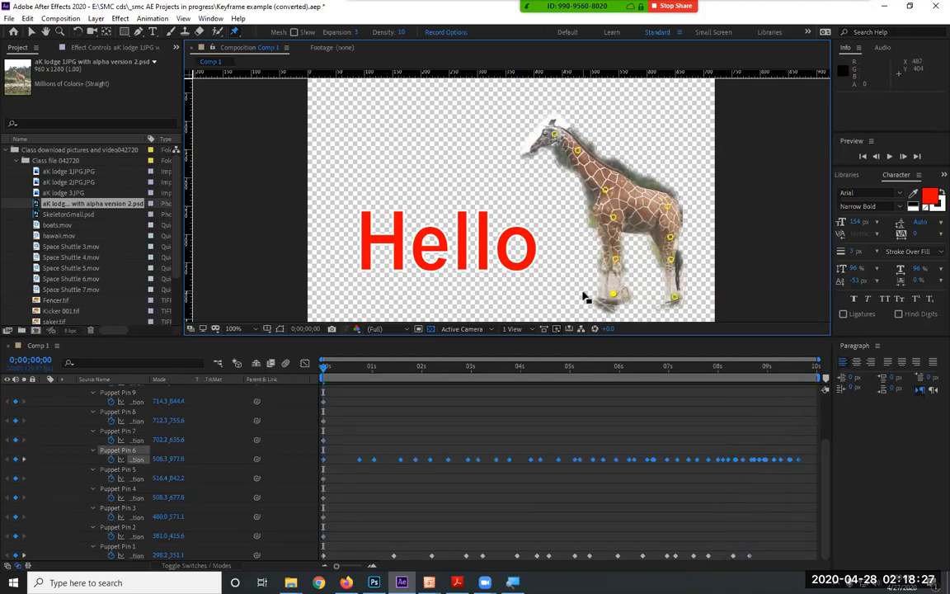
key(space)
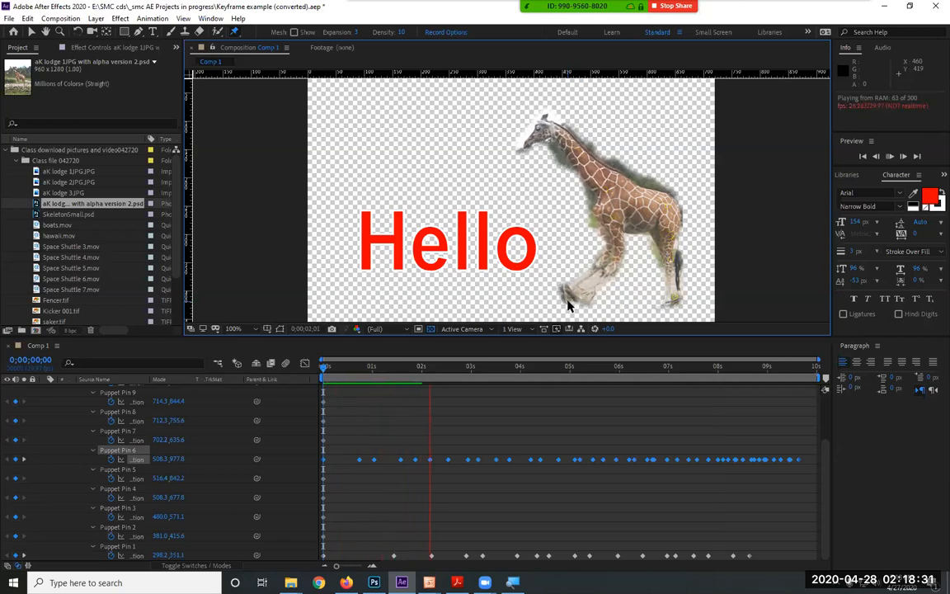
key(space)
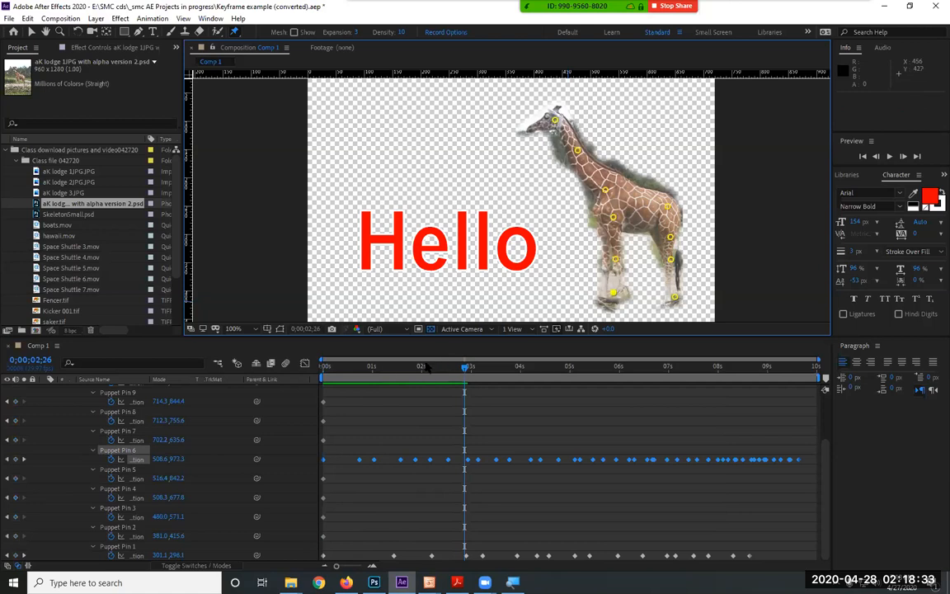
Record a sketched stepping motion for the giraffe's hind hoof pin from the composition start and preview it.
key(Home)
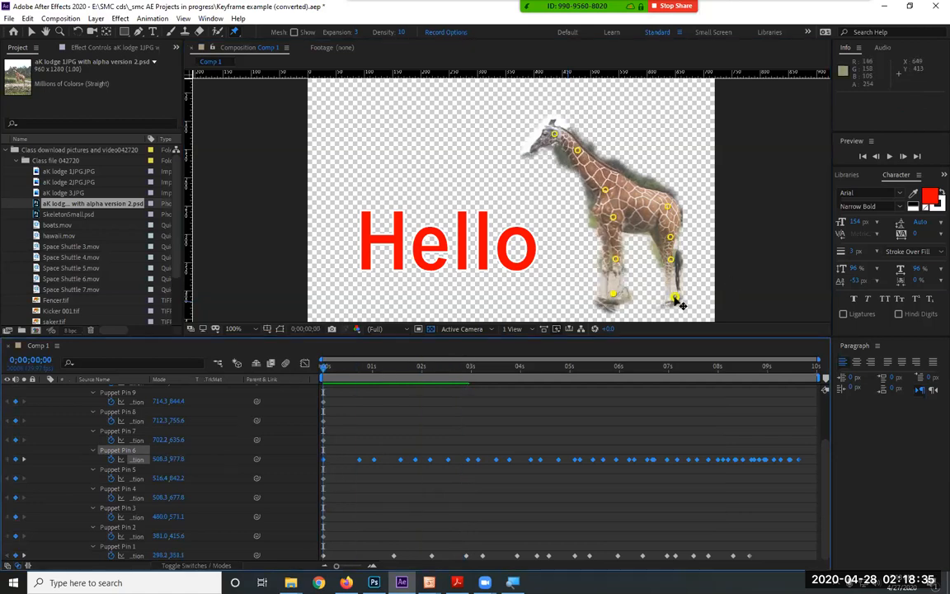
key(space)
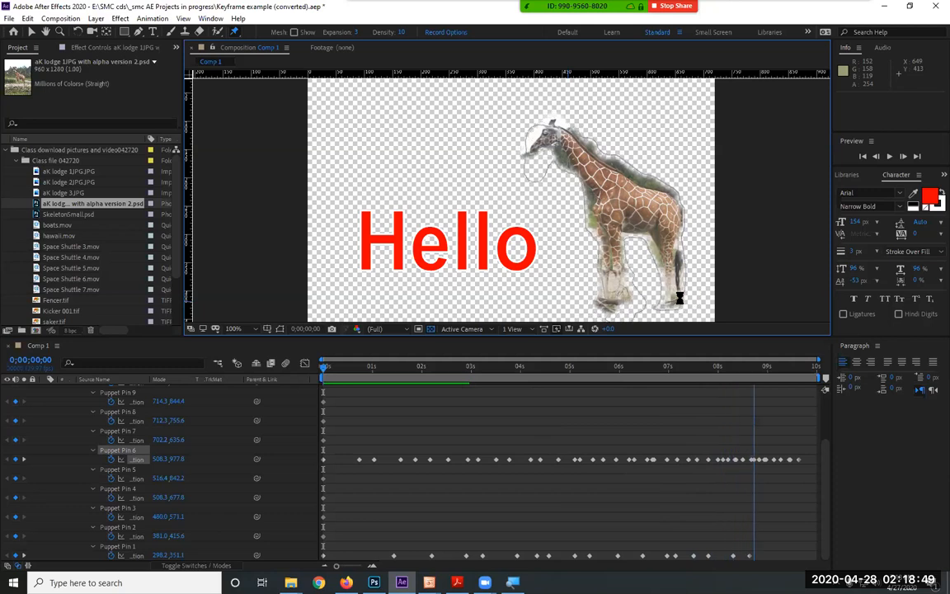
drag(688, 296, 695, 296)
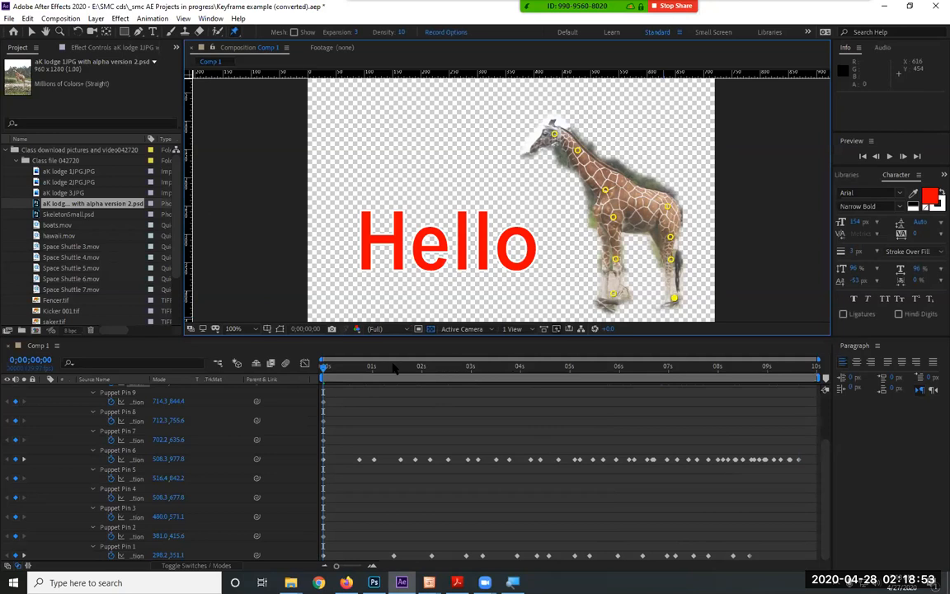
key(space)
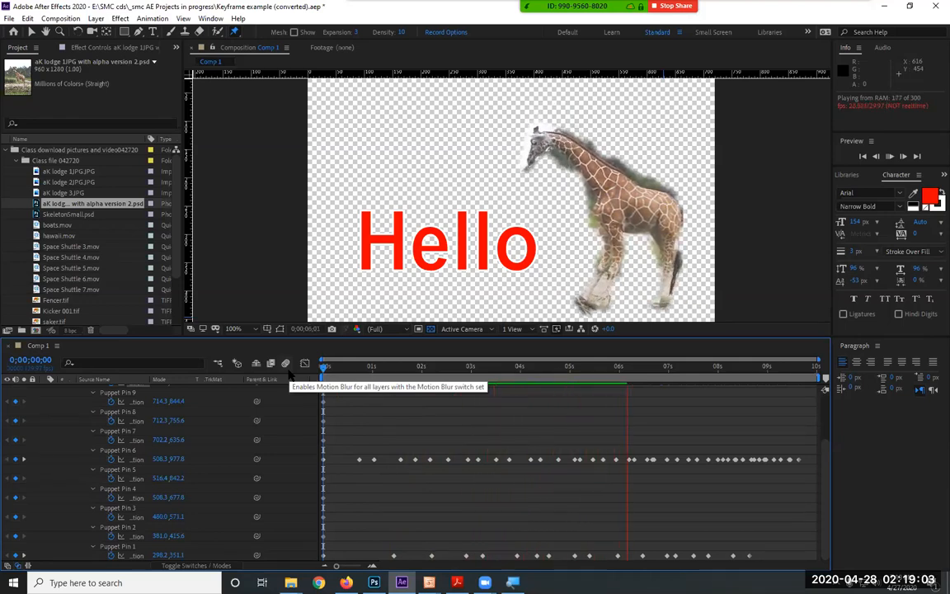
key(space)
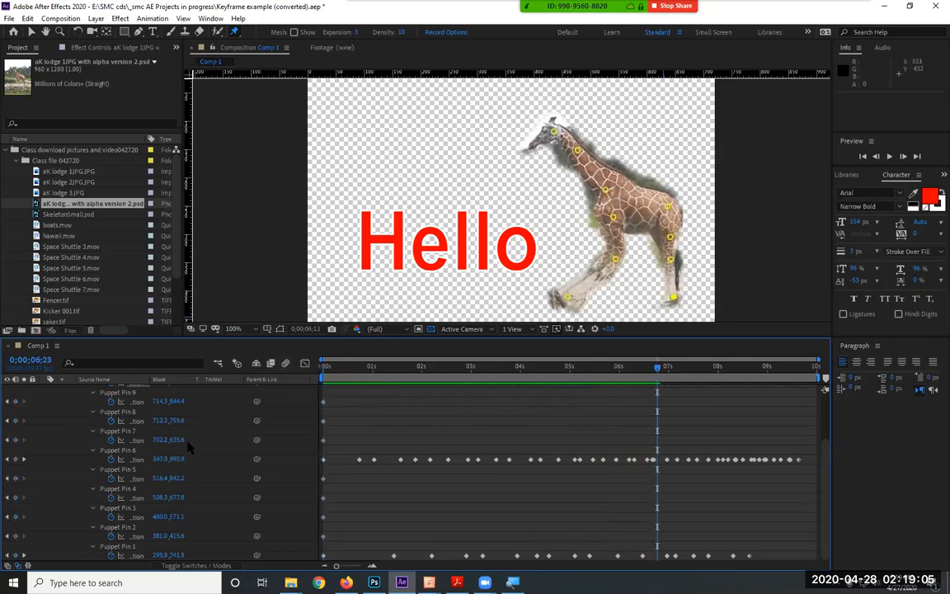
Reveal the giraffe layer's Position and, at 0;00;00;00, move the giraffe beyond the frame's right edge to about 859, 259.
scroll(188, 446, up, 3)
click(63, 412)
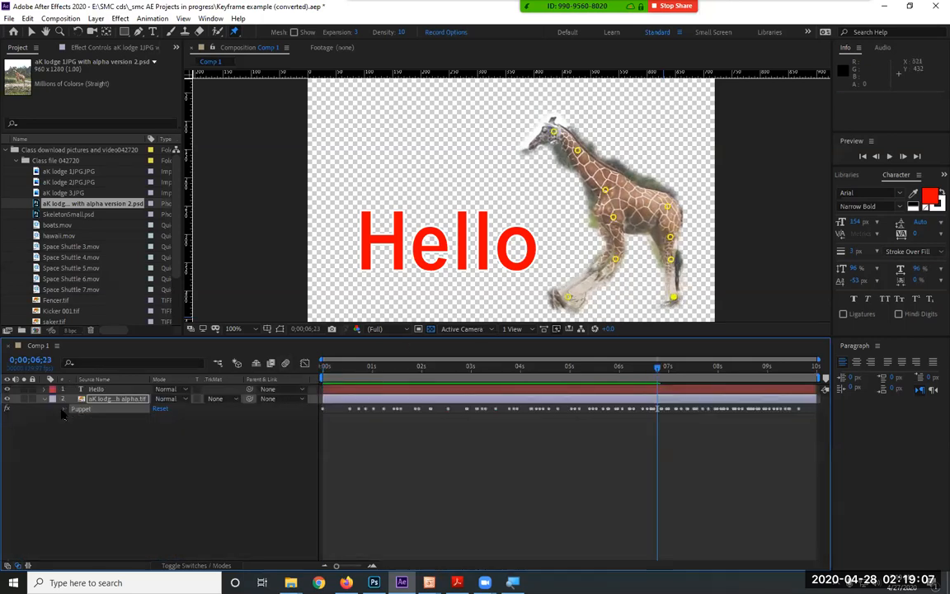
click(124, 399)
key(p)
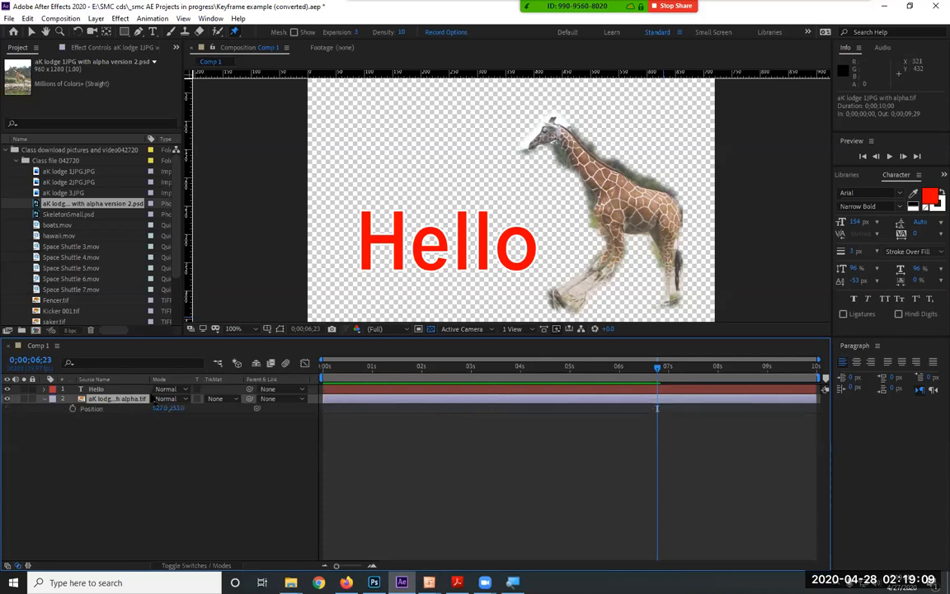
key(Home)
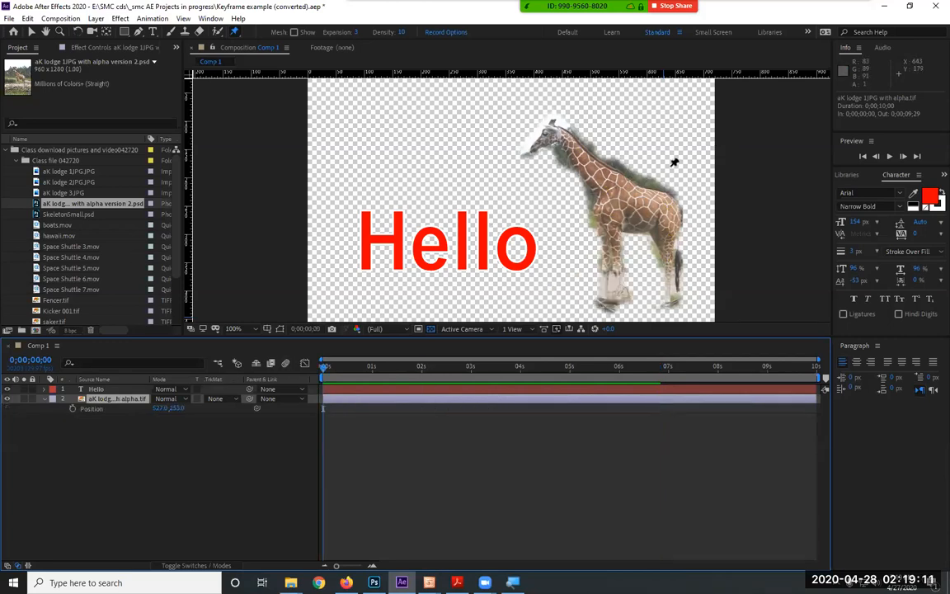
click(31, 31)
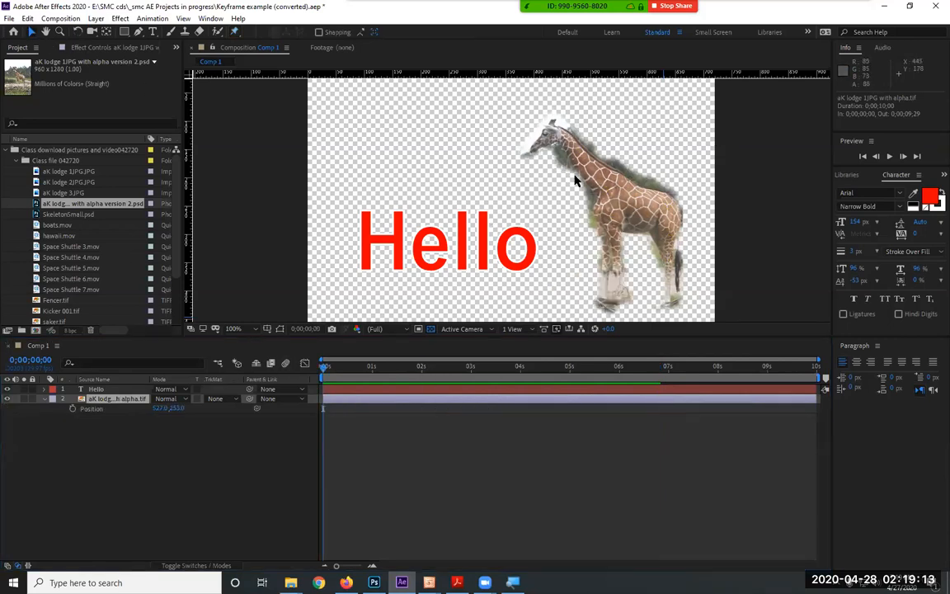
drag(691, 193, 784, 195)
key(Return)
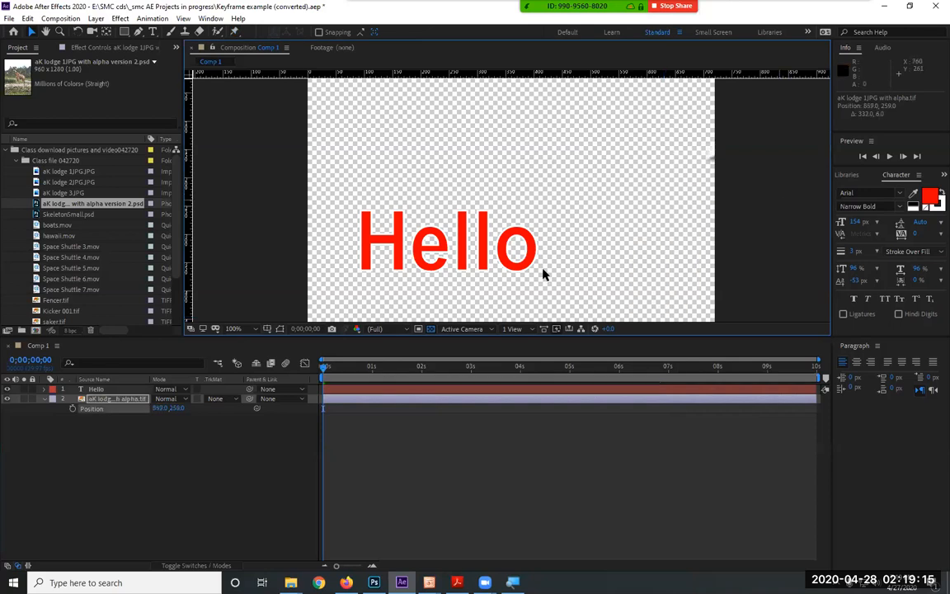
Keyframe the giraffe's starting Position and add an ending keyframe at 0;00;09;29 past the frame's left edge, at x about -122.
click(72, 409)
drag(785, 368, 870, 370)
drag(762, 218, 207, 216)
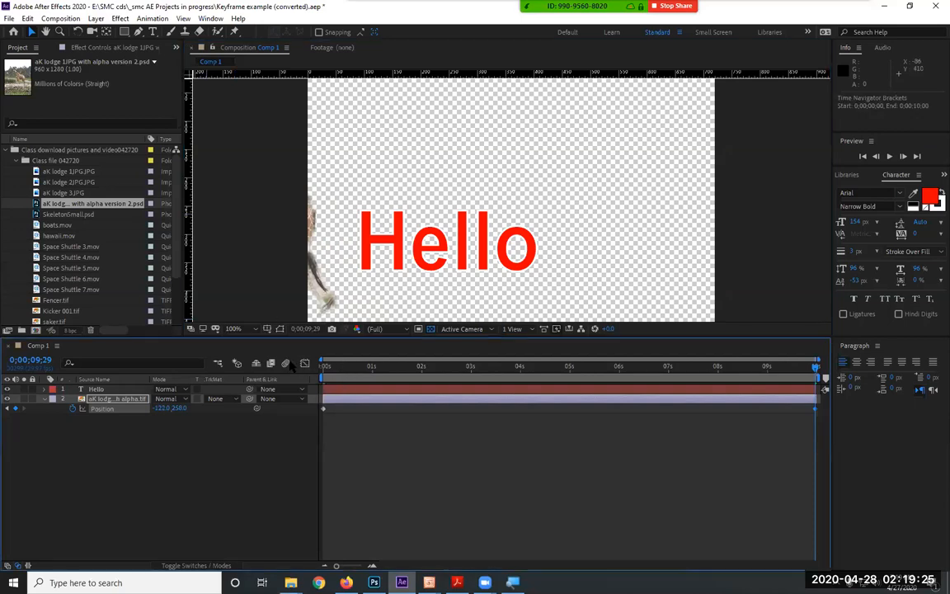
Preview the giraffe walking across the frame from the composition start.
drag(372, 375, 303, 371)
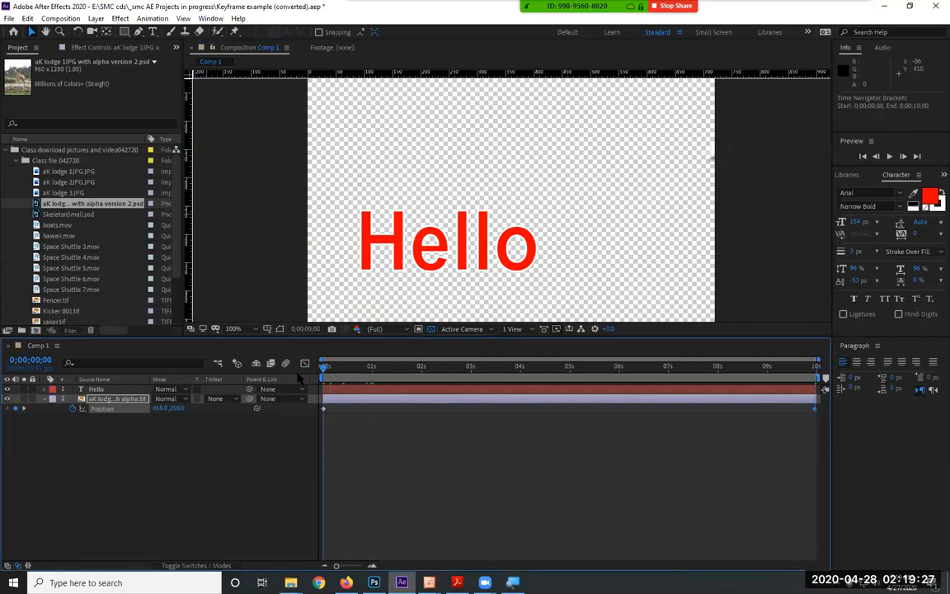
key(space)
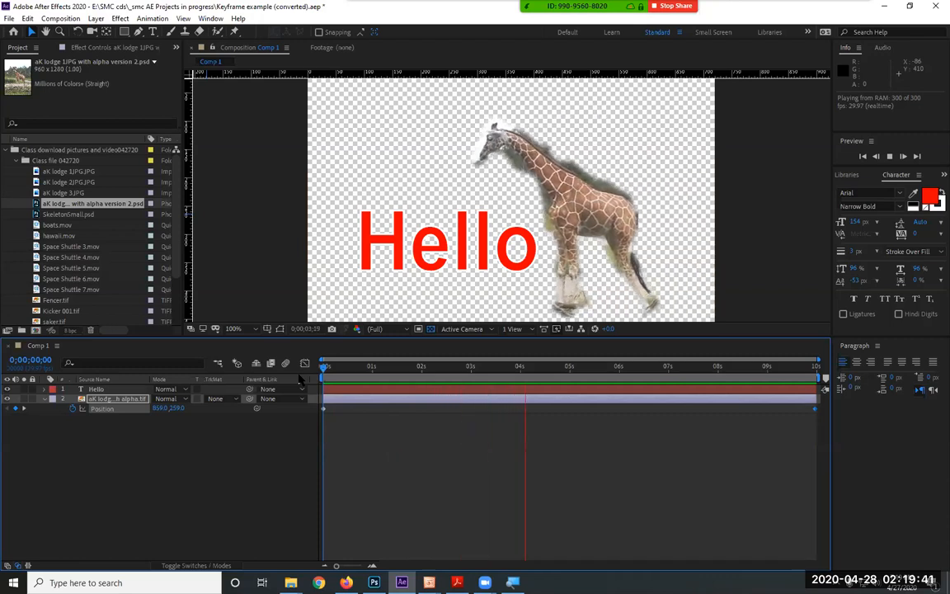
key(space)
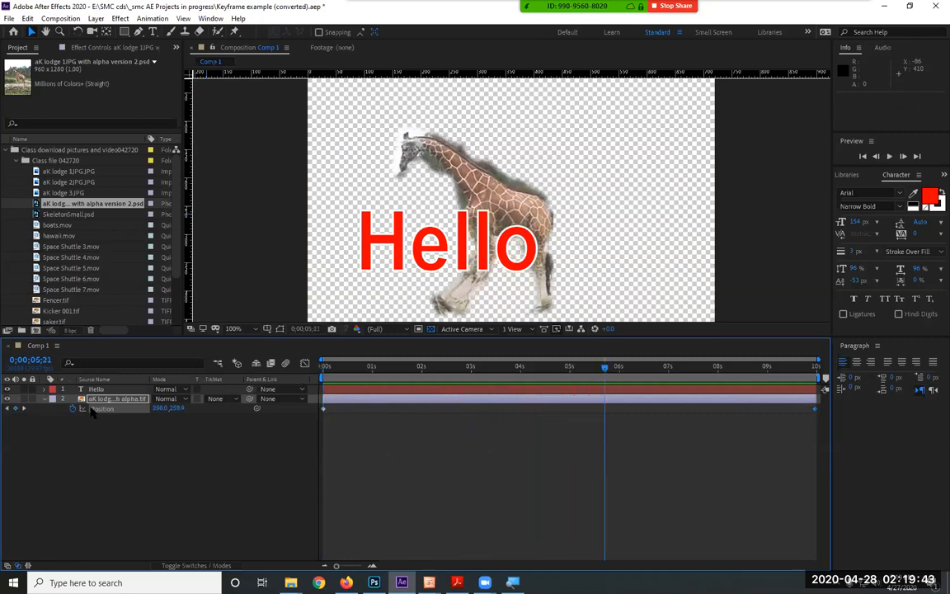
Reveal all keyframes of the giraffe layer and examine the recorded keyframes of its two animated hoof pins.
click(43, 399)
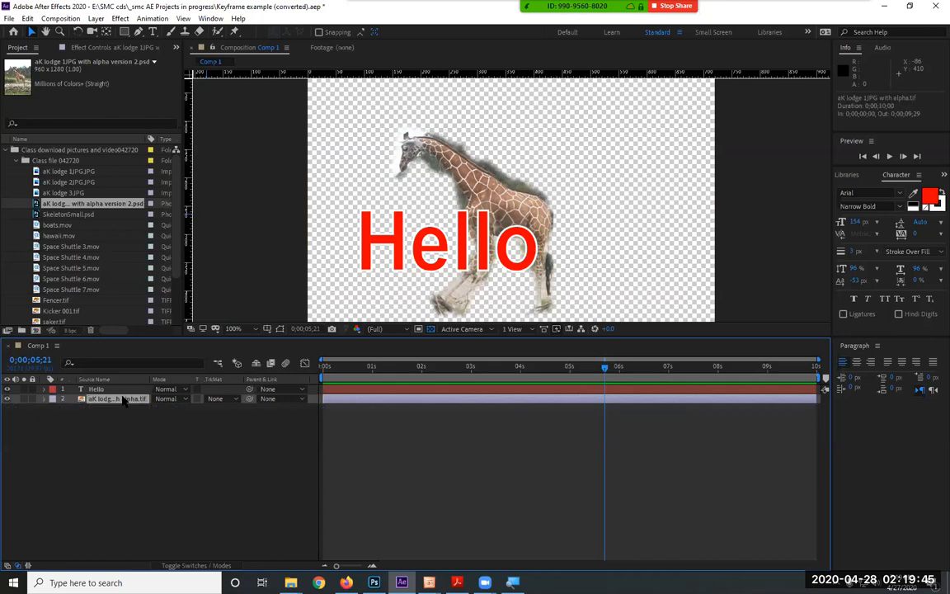
key(u)
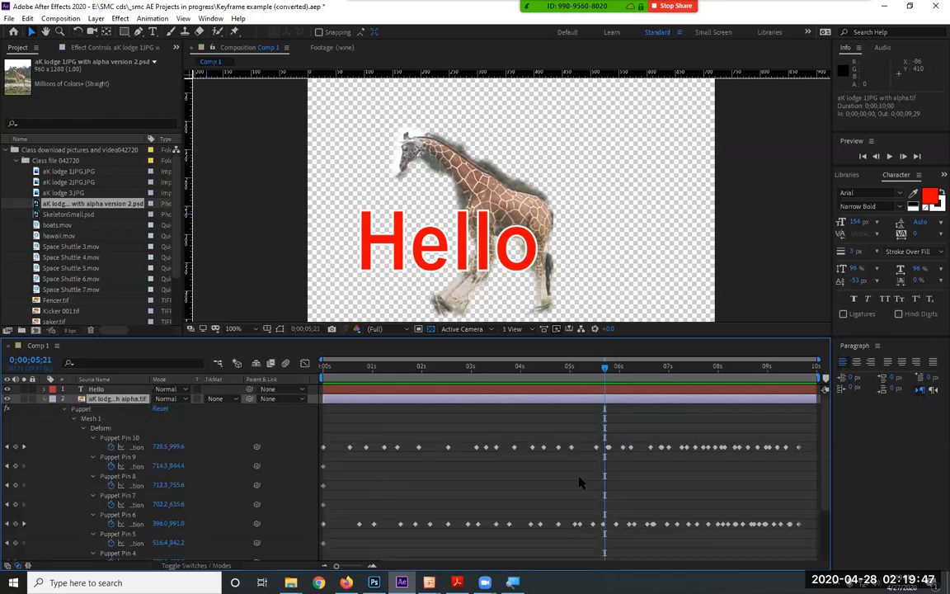
scroll(580, 482, down, 1)
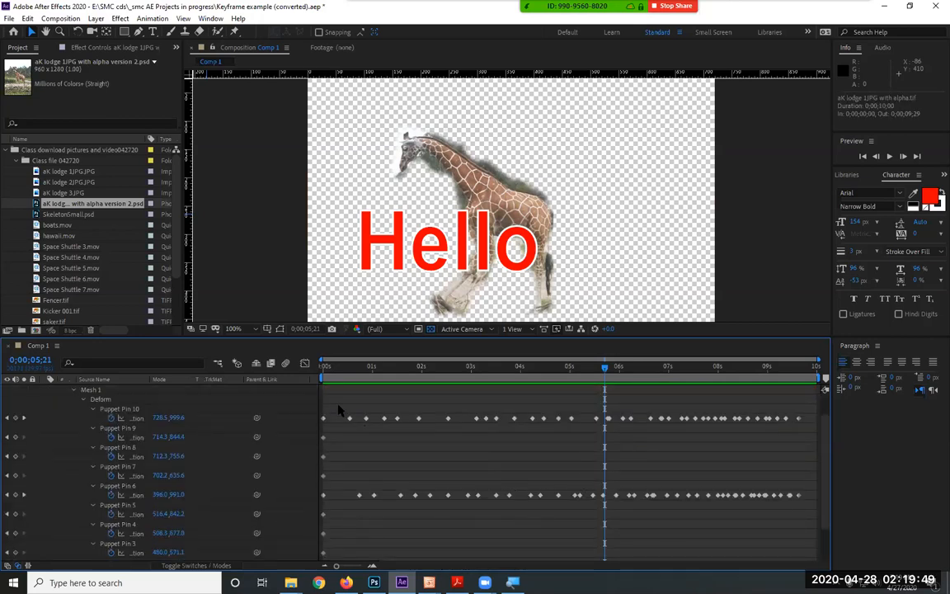
drag(347, 398, 413, 425)
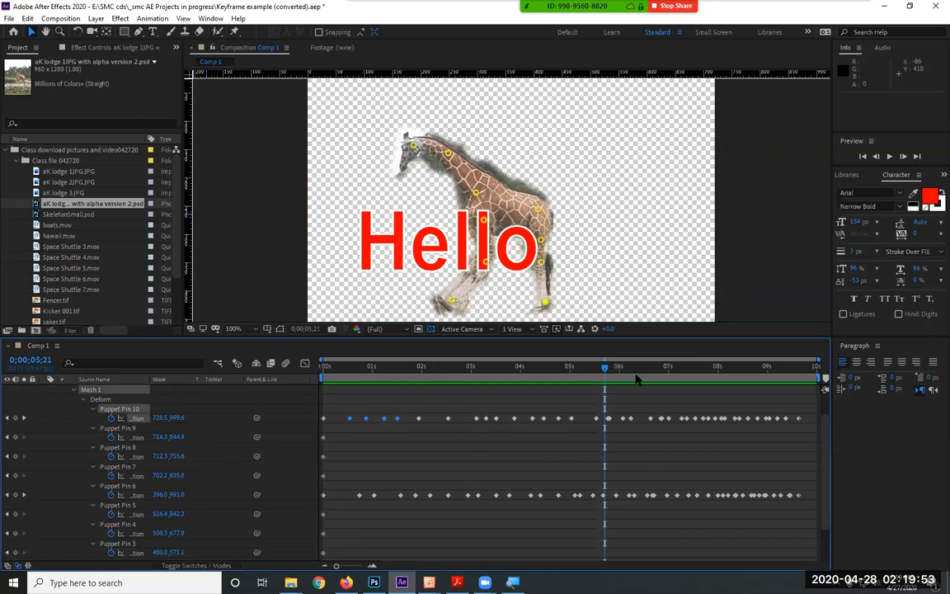
drag(603, 368, 500, 367)
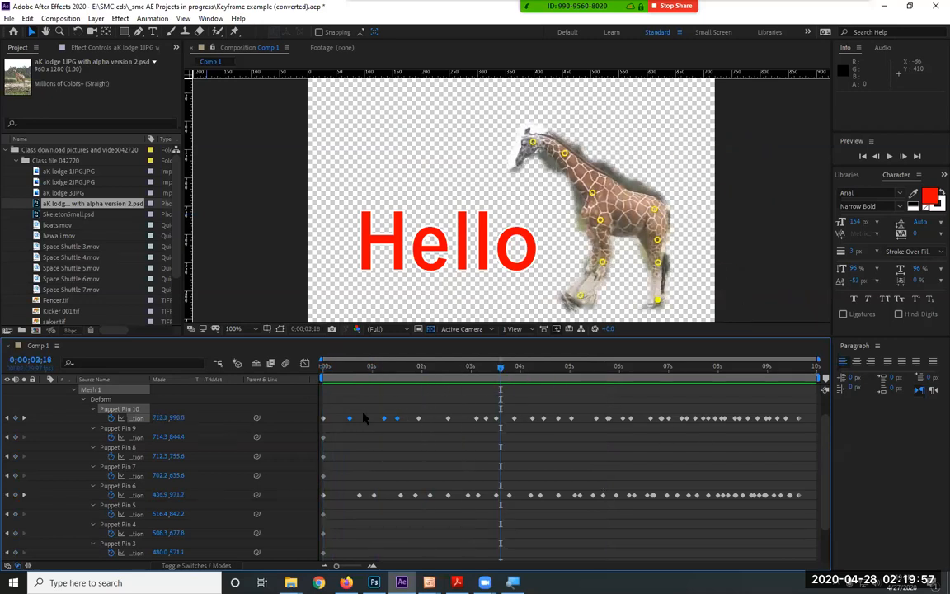
drag(360, 409, 361, 526)
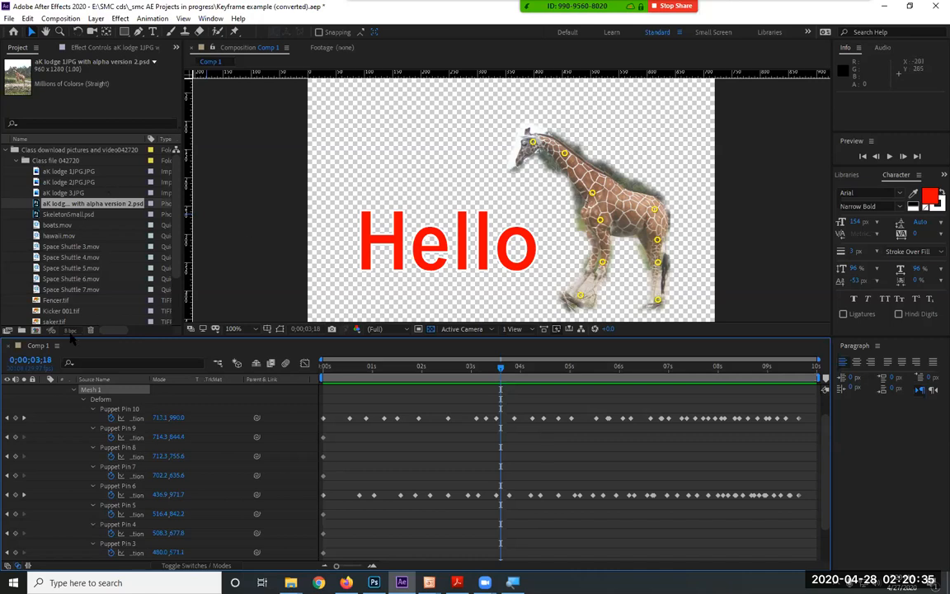
scroll(65, 432, up, 2)
click(44, 399)
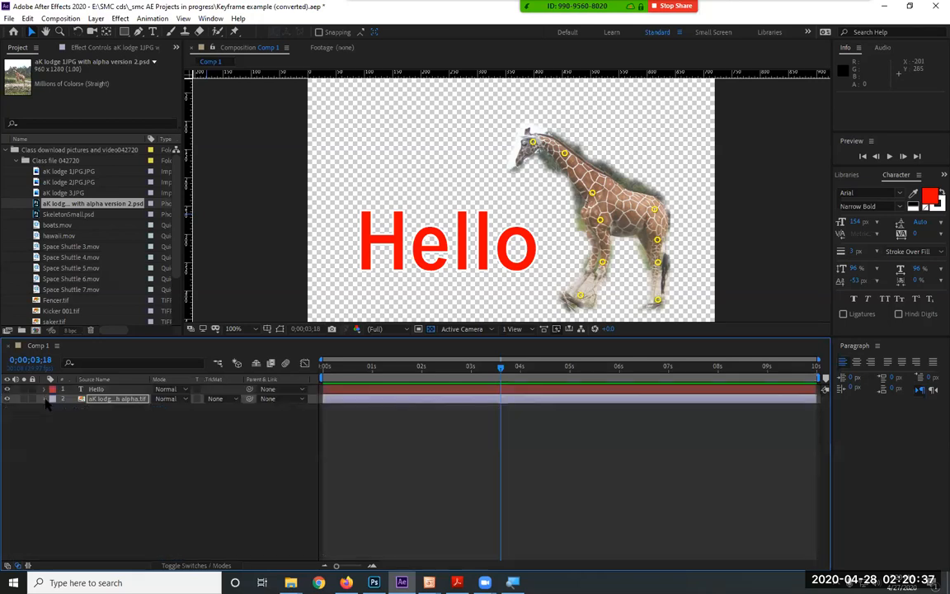
Add aK lodge 1JPG.JPG as the top layer, scale it to 22%, and move it beside the giraffe to about 167, 241.
click(56, 172)
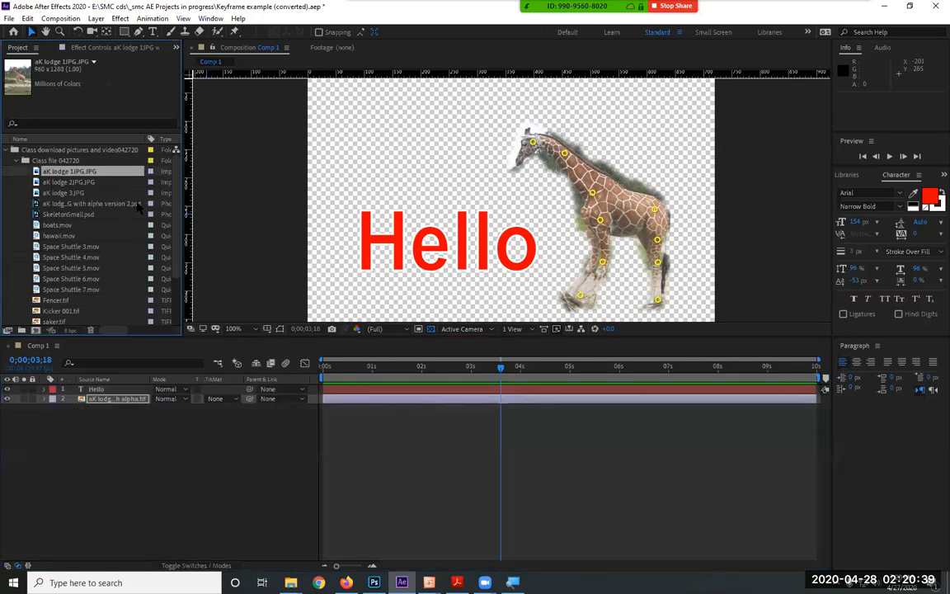
click(31, 32)
drag(56, 172, 426, 206)
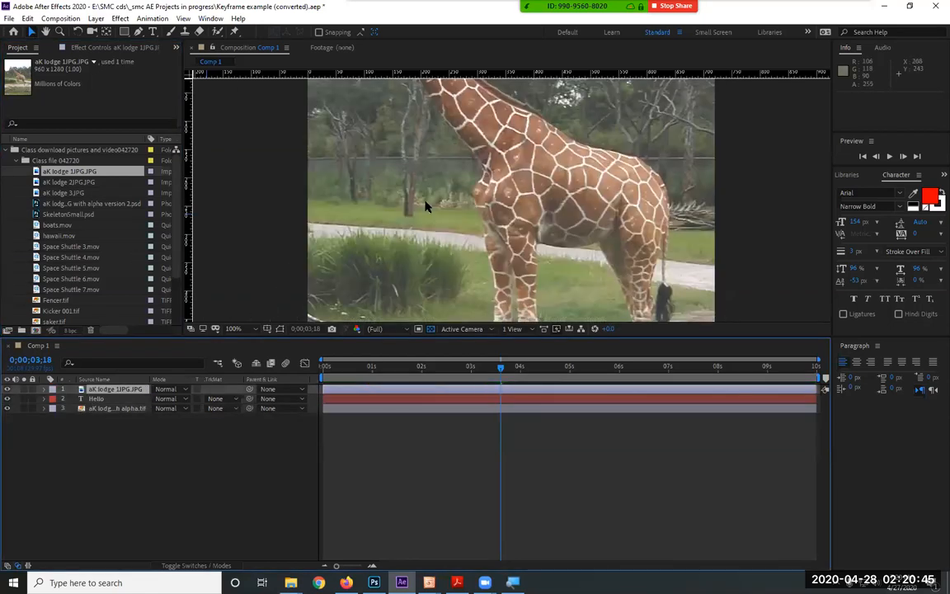
key(s)
drag(185, 399, 141, 399)
drag(521, 198, 421, 212)
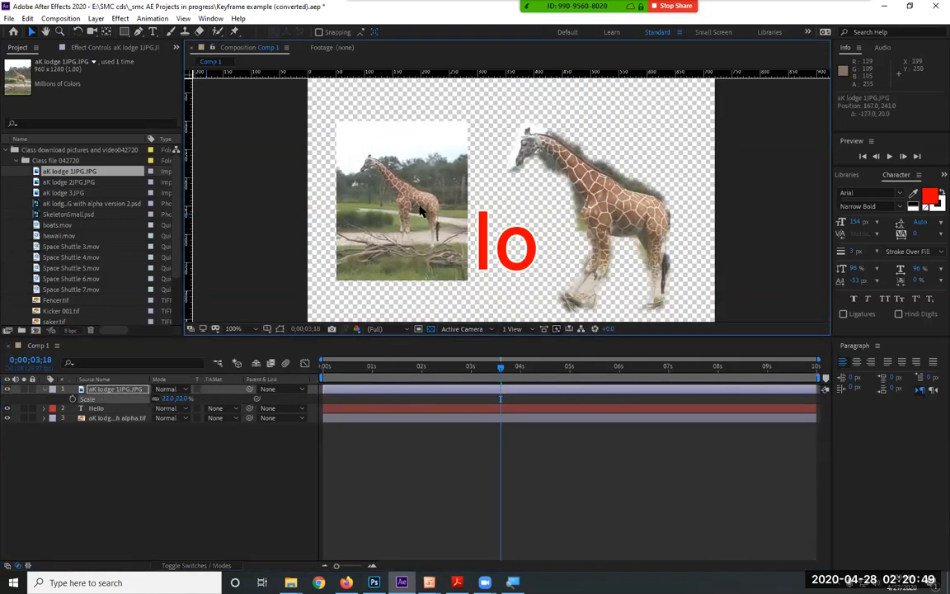
Place nine puppet pins on the photo's giraffe, from head and neck along the back down to the front and hind legs.
click(234, 32)
click(368, 160)
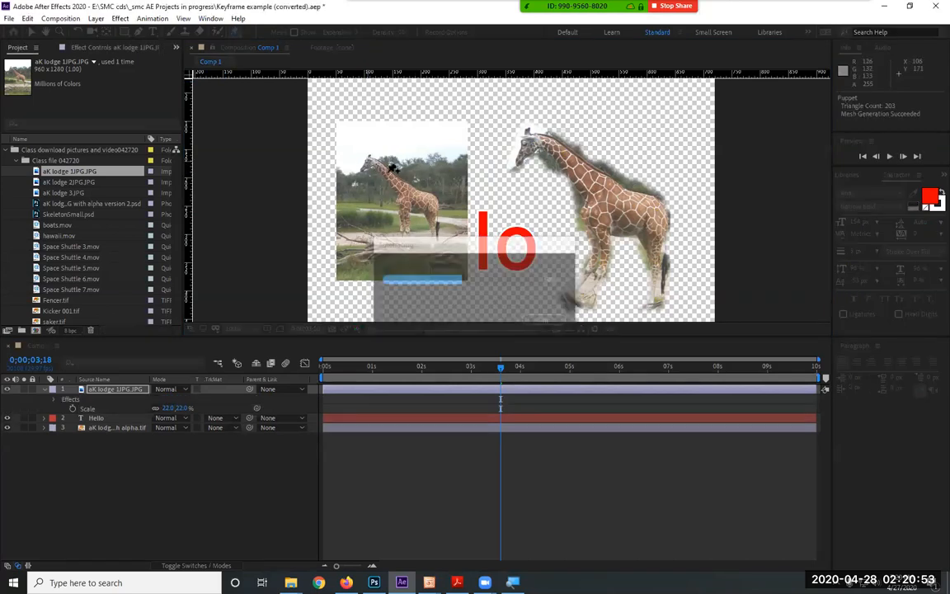
click(386, 173)
click(402, 192)
click(401, 204)
click(408, 233)
click(422, 196)
click(435, 205)
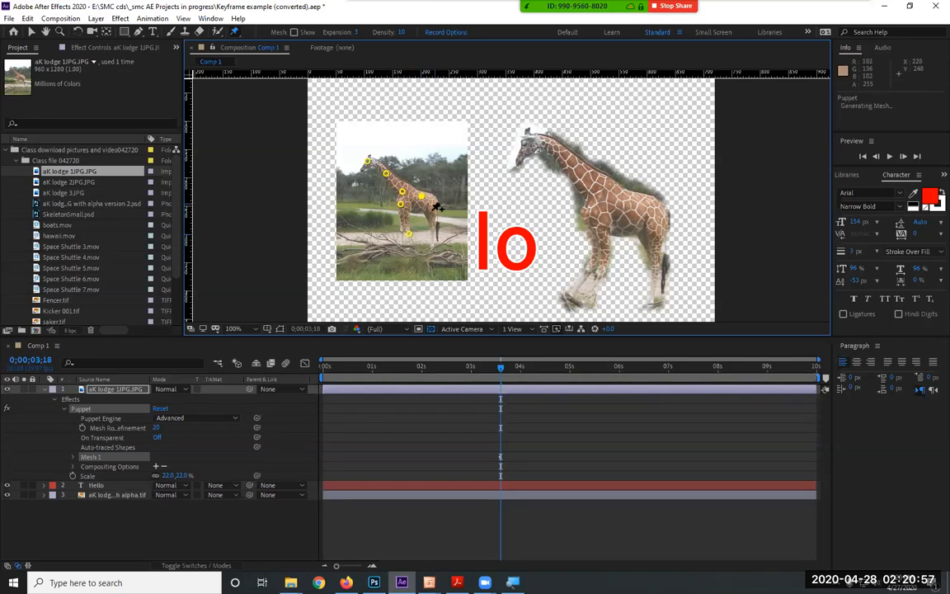
click(432, 228)
click(434, 243)
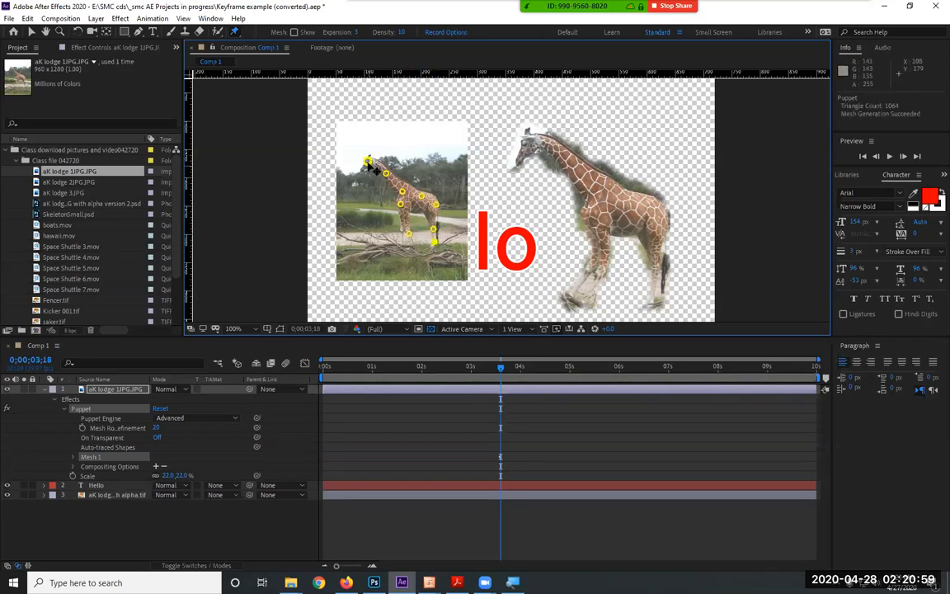
Distort the photo by pulling its head pin at 0;00;03;18 and its rump, hind hoof and back pins at 0;00;02;21, and delete the photo layer.
mouse_move(368, 160)
mouse_down()
mouse_move(378, 148)
mouse_move(422, 155)
mouse_move(375, 144)
mouse_move(351, 194)
mouse_move(363, 164)
mouse_move(390, 152)
mouse_move(416, 153)
mouse_move(432, 168)
mouse_move(364, 152)
mouse_move(367, 208)
mouse_move(369, 168)
mouse_up()
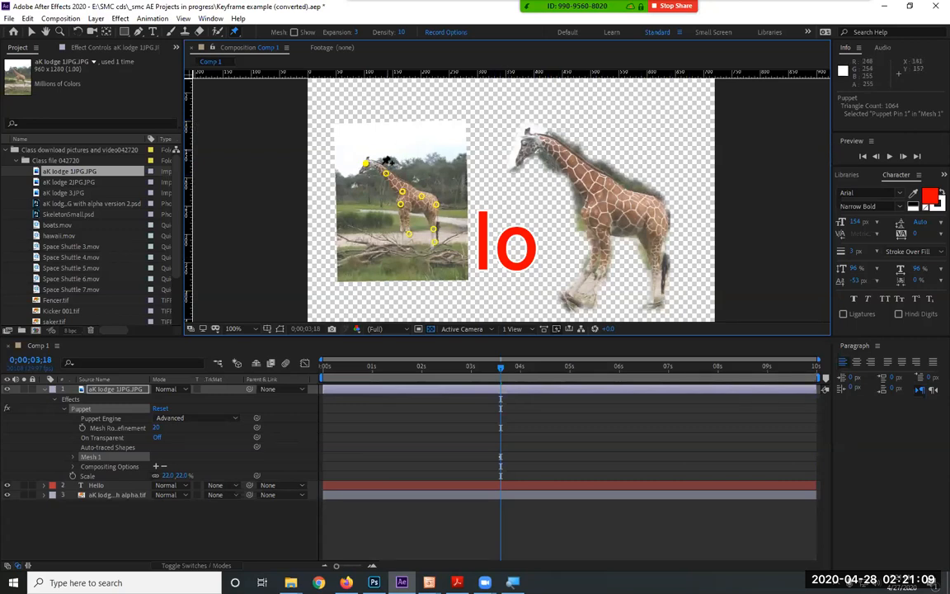
drag(384, 157, 441, 152)
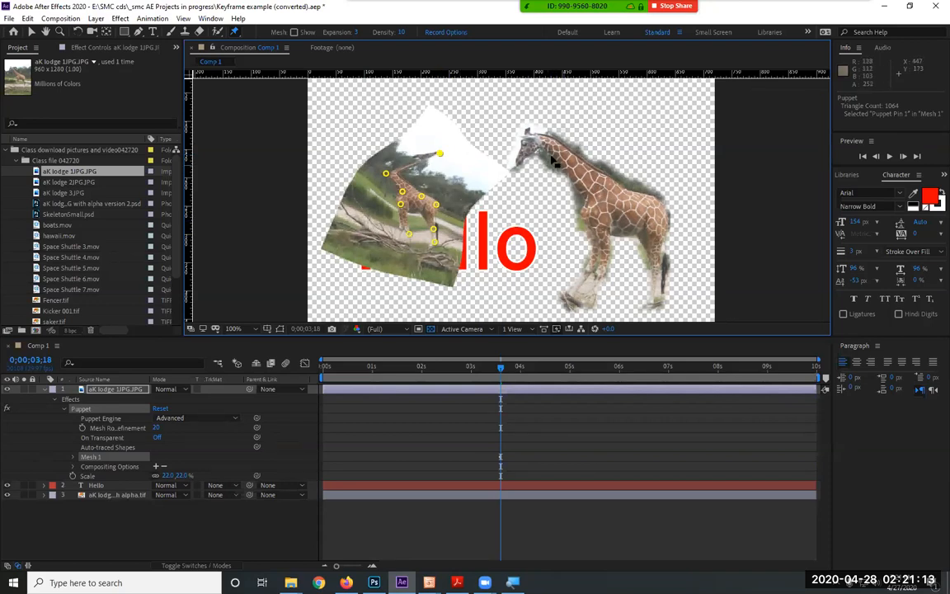
drag(479, 372, 456, 372)
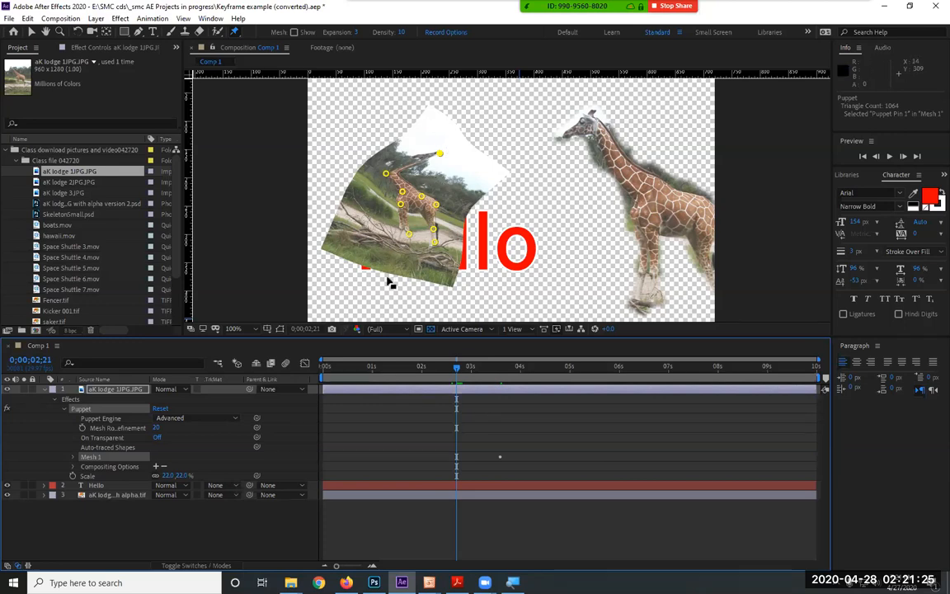
drag(440, 153, 659, 209)
click(435, 242)
drag(436, 248, 573, 254)
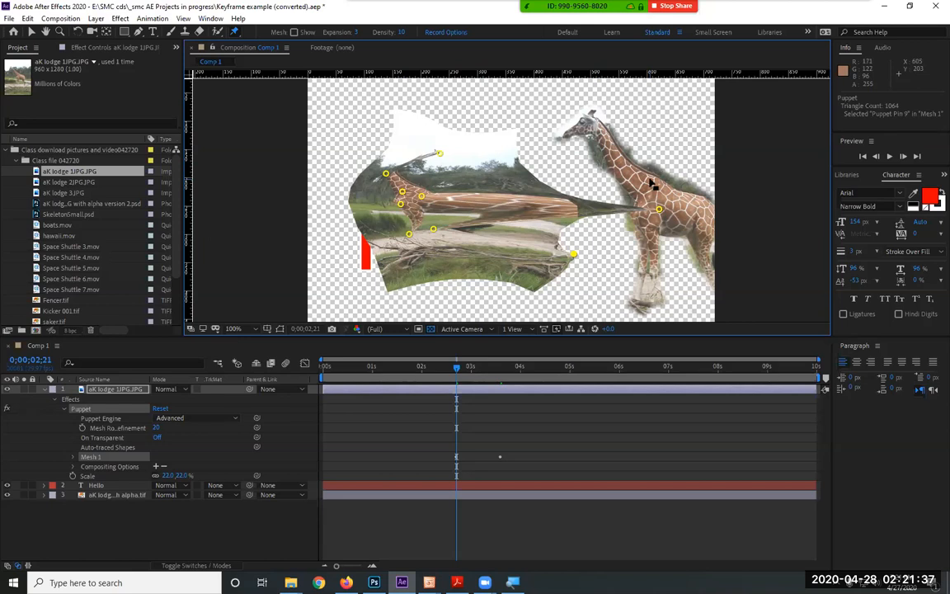
drag(420, 195, 474, 130)
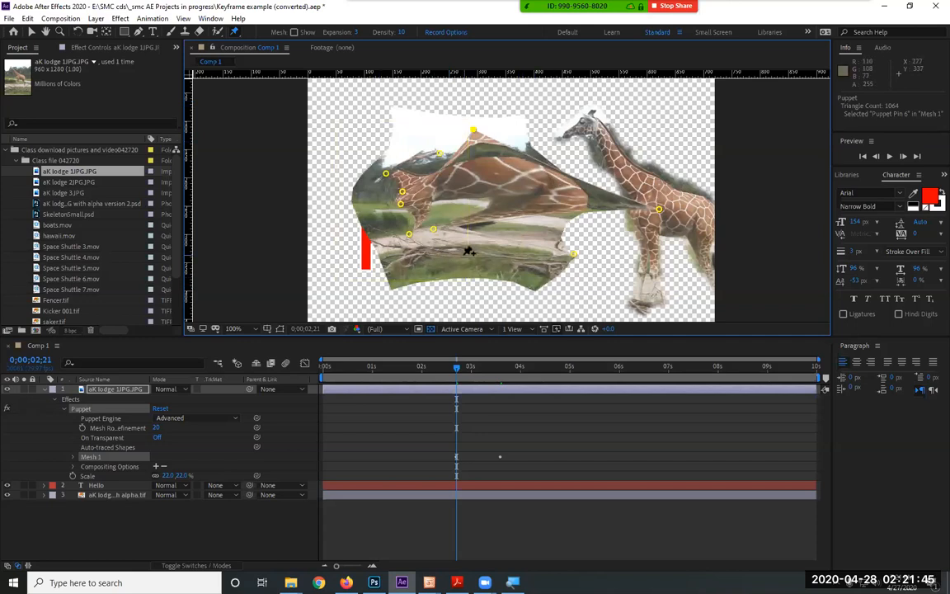
click(123, 393)
key(Delete)
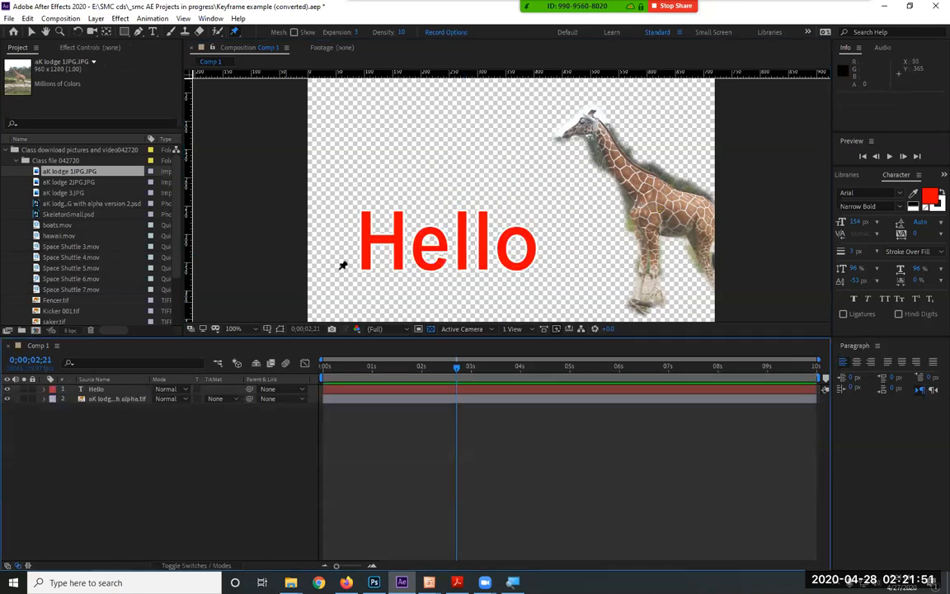
Add six puppet pins to the letter H of the Hello text layer and bend its two upper ends outward.
click(121, 390)
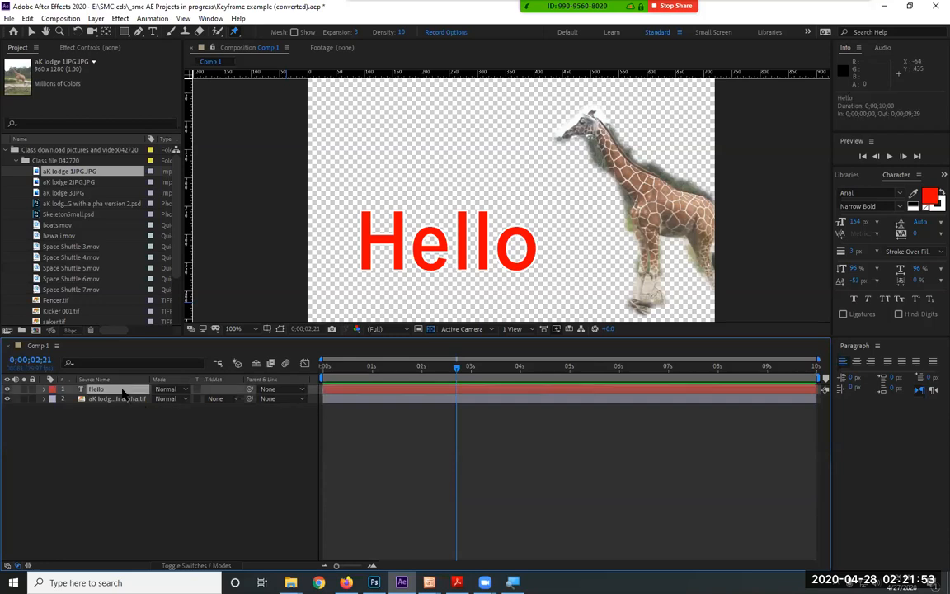
click(369, 216)
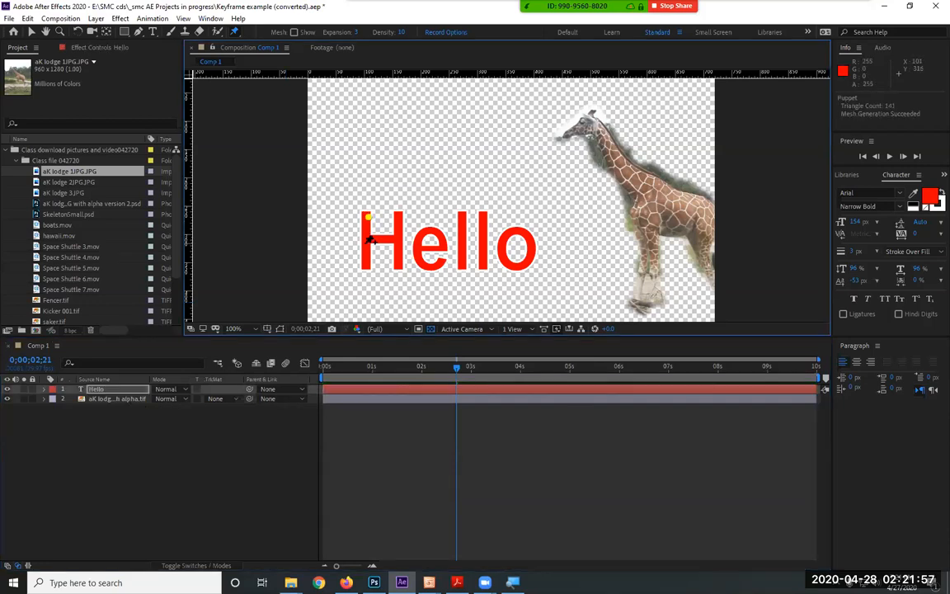
click(366, 262)
click(401, 234)
drag(402, 217, 453, 197)
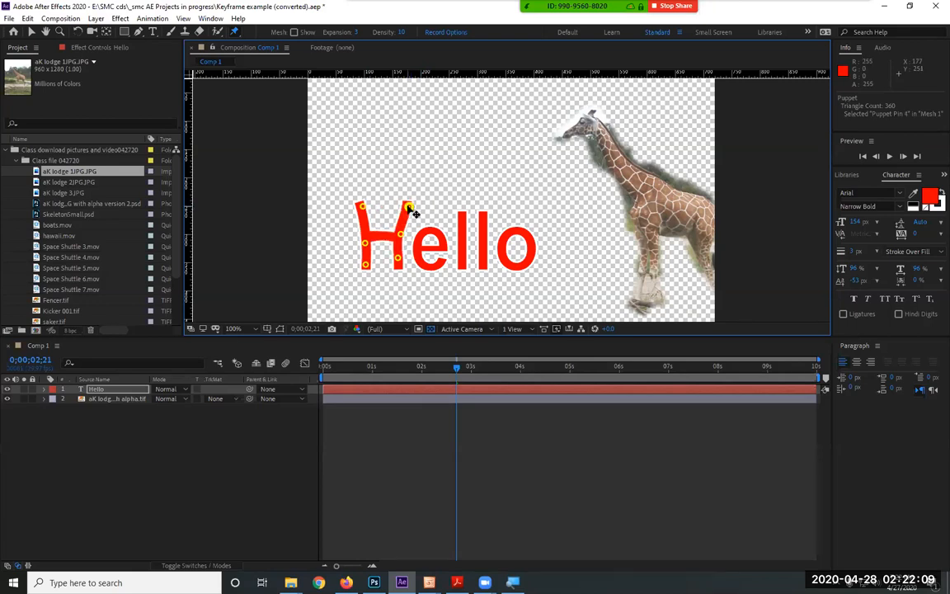
Record a sketched stretching motion for the H's upper-left pin from the composition start and preview it.
drag(373, 367, 313, 368)
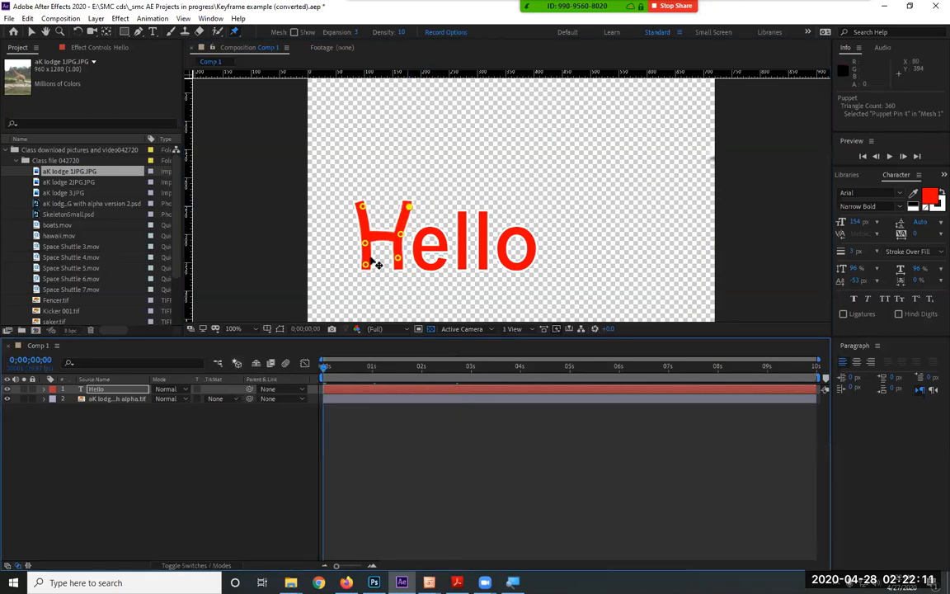
mouse_move(408, 209)
mouse_down()
mouse_move(470, 194)
mouse_move(405, 197)
mouse_move(444, 187)
mouse_move(367, 199)
mouse_move(461, 185)
mouse_move(360, 193)
mouse_move(382, 165)
mouse_move(376, 200)
mouse_move(358, 190)
mouse_move(372, 179)
mouse_move(382, 224)
mouse_move(365, 194)
mouse_move(366, 216)
mouse_move(348, 150)
mouse_move(362, 192)
mouse_move(367, 157)
mouse_up()
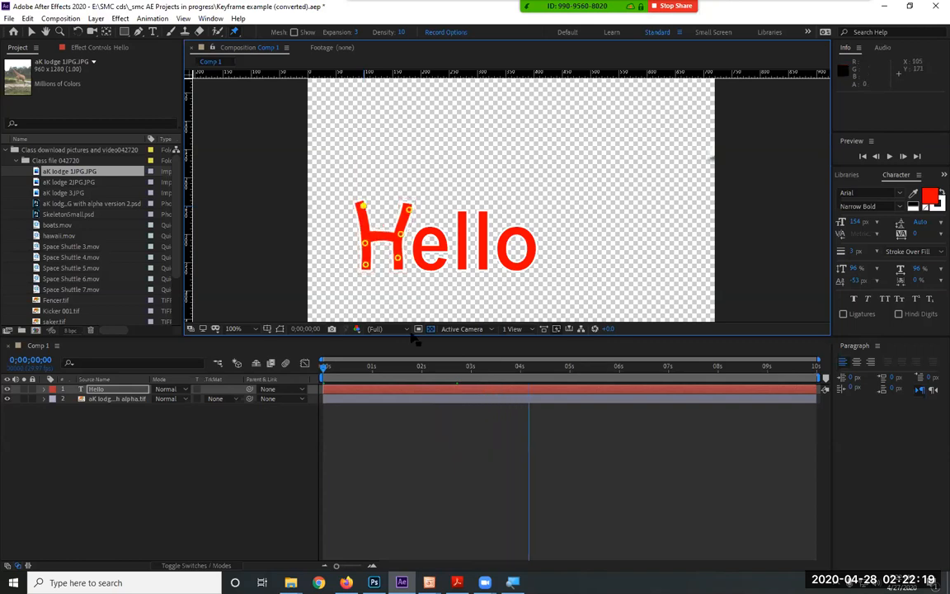
drag(422, 369, 319, 372)
key(space)
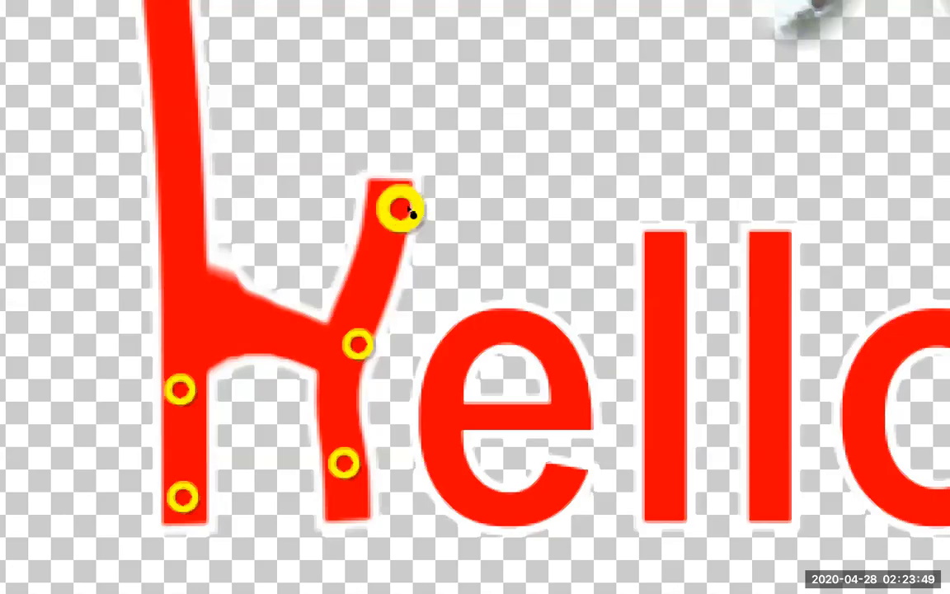
Record a sketched upward stretching motion for the H's upper-right pin and preview the text animation.
mouse_move(413, 214)
mouse_down()
mouse_move(467, 206)
mouse_move(348, 199)
mouse_move(500, 187)
mouse_move(390, 187)
mouse_move(405, 190)
mouse_move(379, 180)
mouse_move(428, 168)
mouse_move(415, 227)
mouse_move(391, 151)
mouse_move(447, 164)
mouse_move(405, 205)
mouse_move(413, 155)
mouse_move(445, 134)
mouse_move(414, 150)
mouse_move(413, 160)
mouse_up()
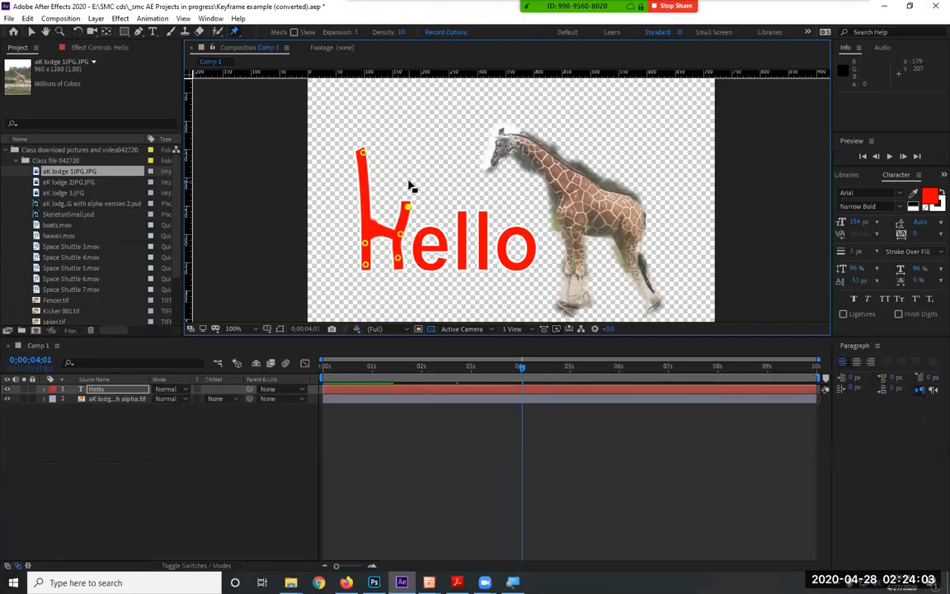
key(space)
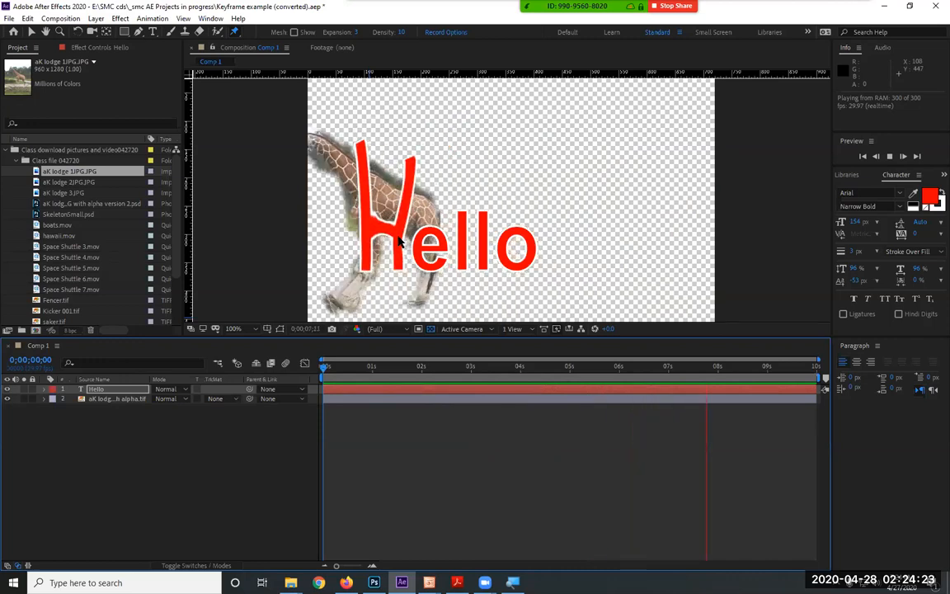
key(space)
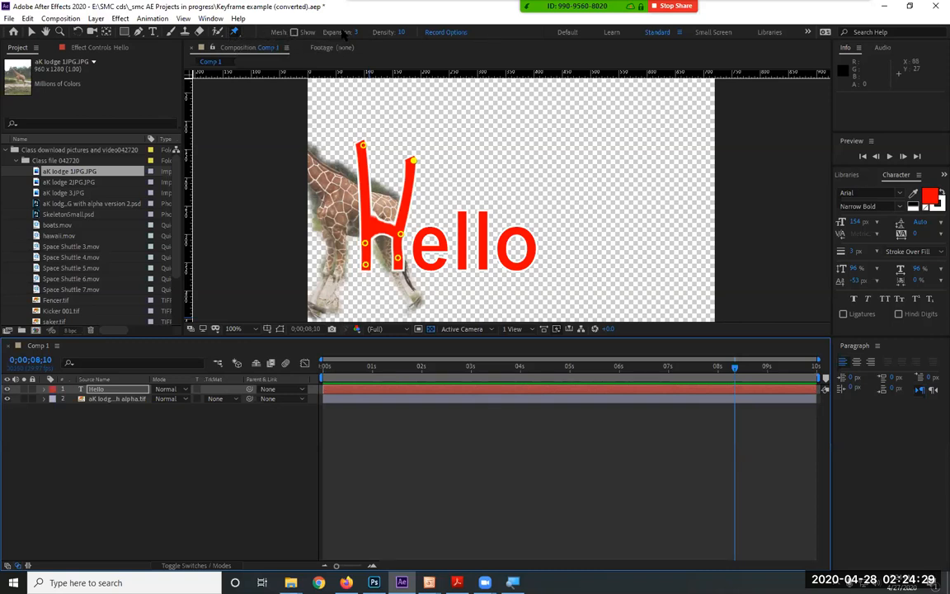
Show the puppet mesh on the letter H and return to the composition start.
click(295, 32)
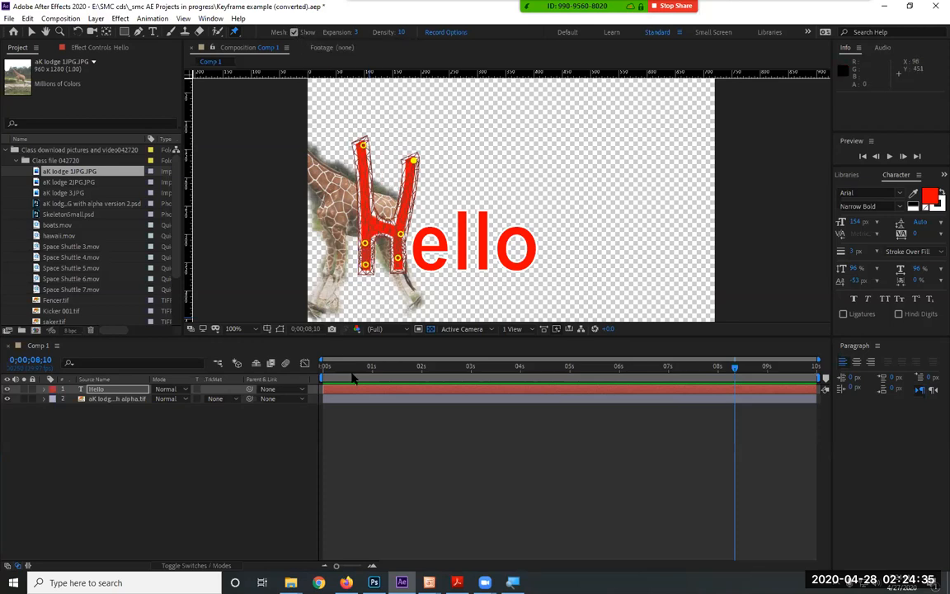
drag(351, 370, 265, 380)
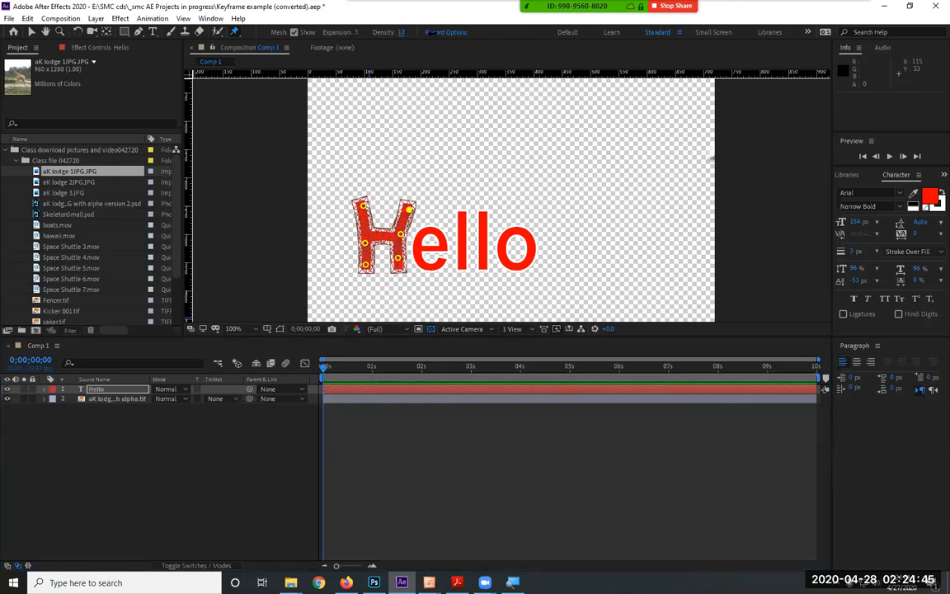
Try a mesh Density of 12 and an Expansion of -12 on the letter H, and undo the mesh changes.
click(401, 35)
drag(356, 34, 365, 34)
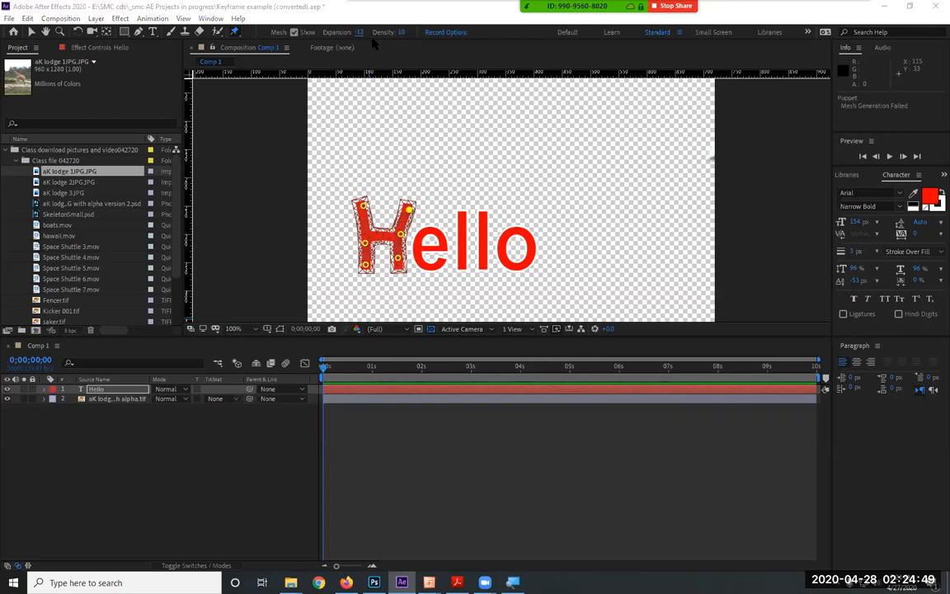
click(569, 305)
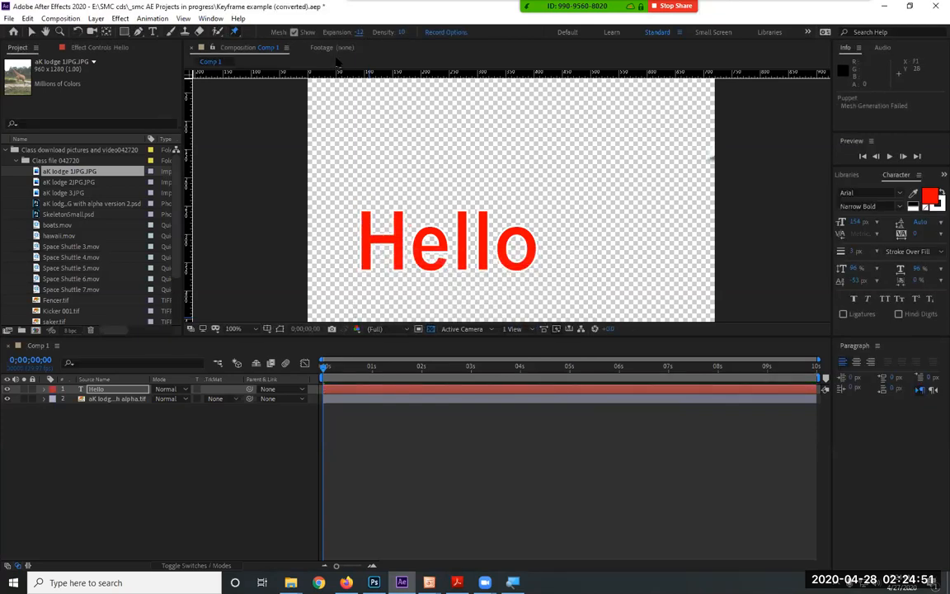
click(360, 33)
click(412, 60)
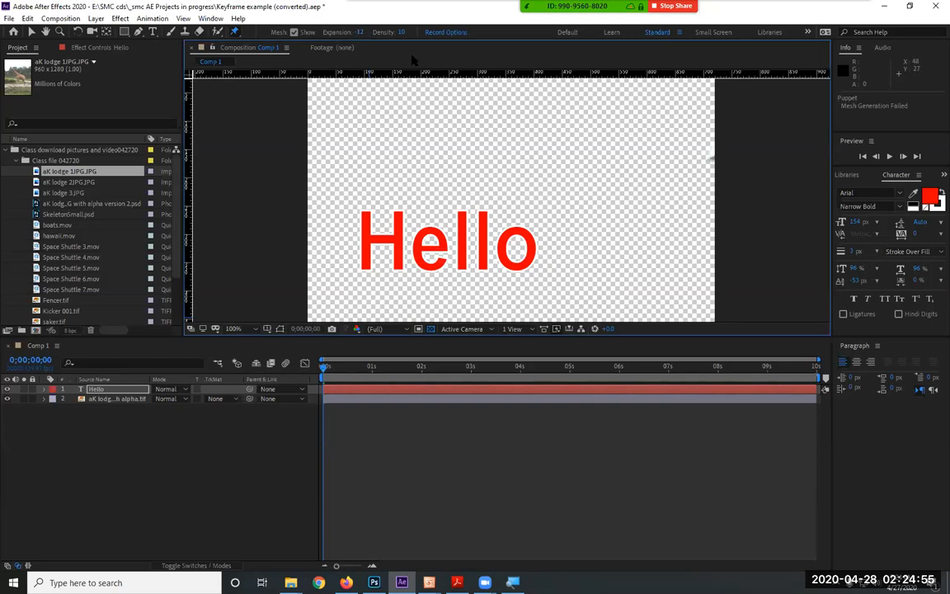
key(ctrl+z)
key(ctrl+z)
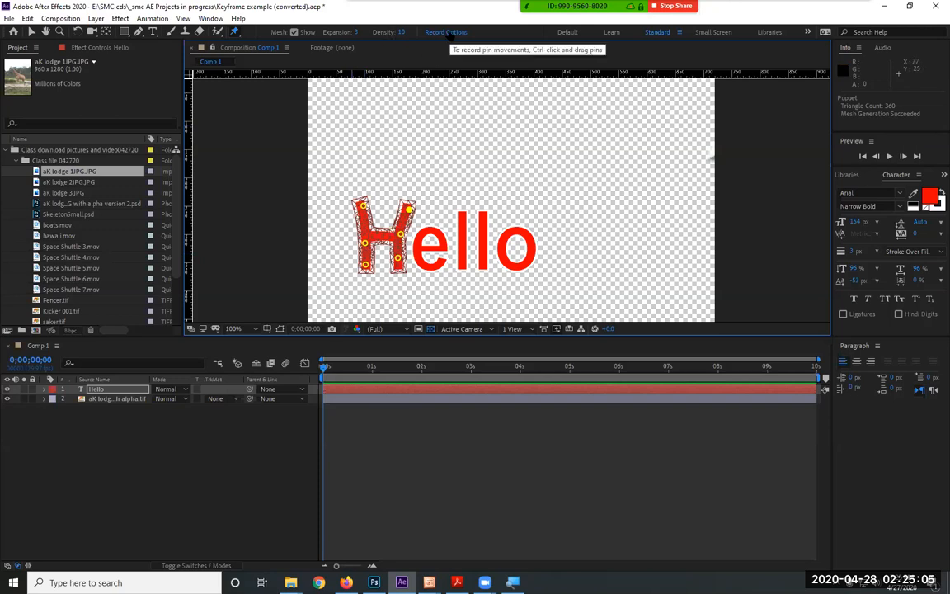
Try different Speed, Smoothing and Show Mesh settings in the Puppet Record Options, and discard the changes.
click(449, 34)
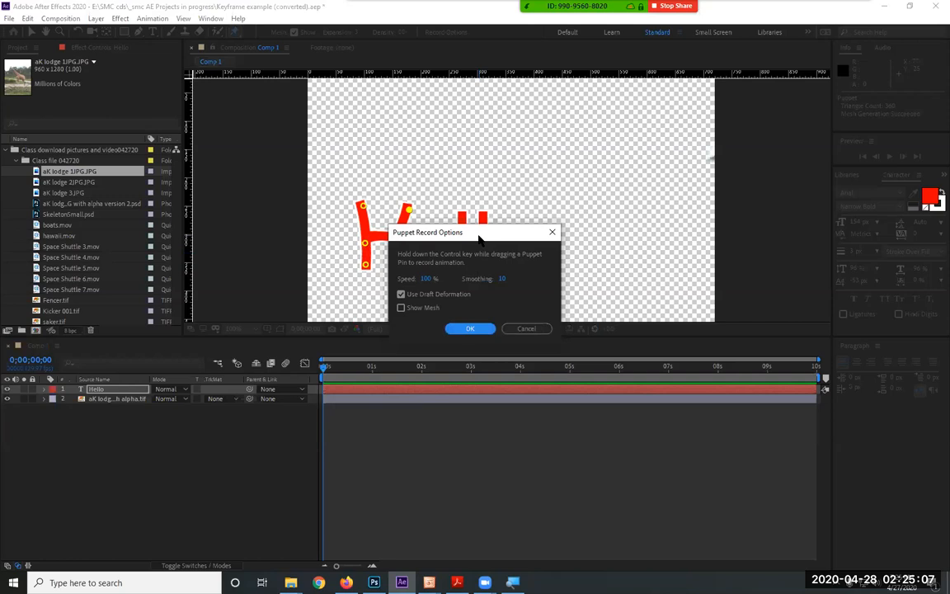
drag(478, 238, 494, 105)
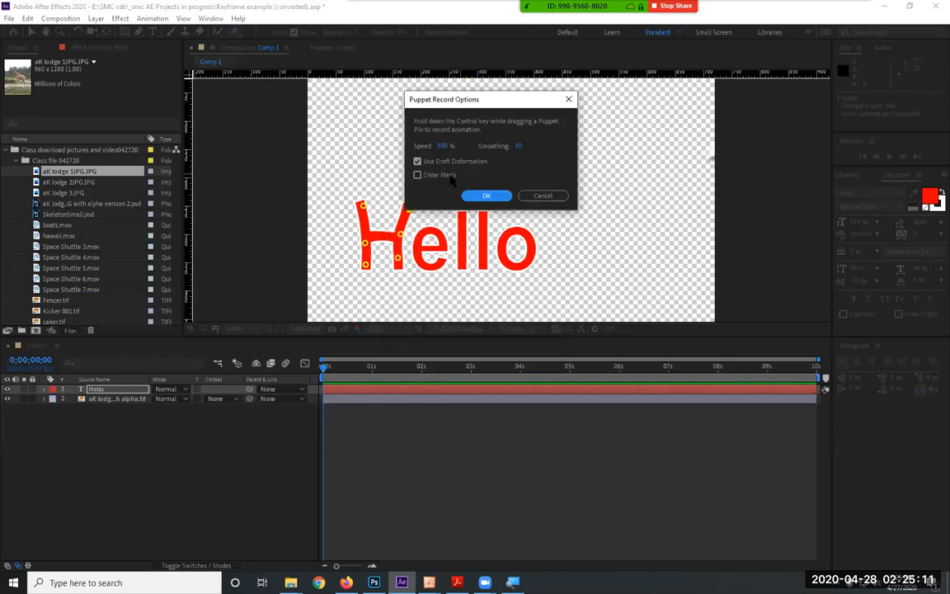
click(450, 178)
click(448, 177)
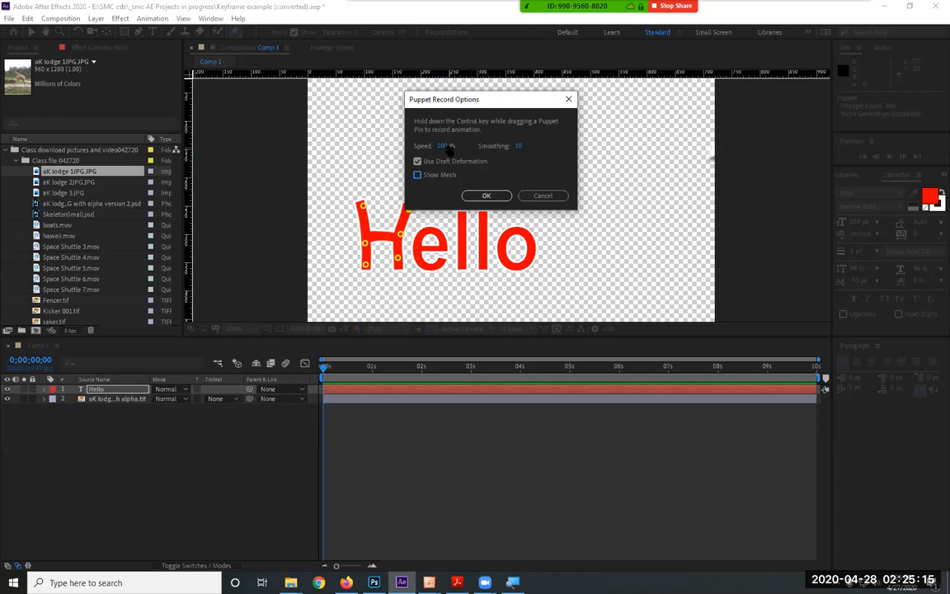
drag(450, 146, 406, 146)
click(441, 148)
text(10)
key(Return)
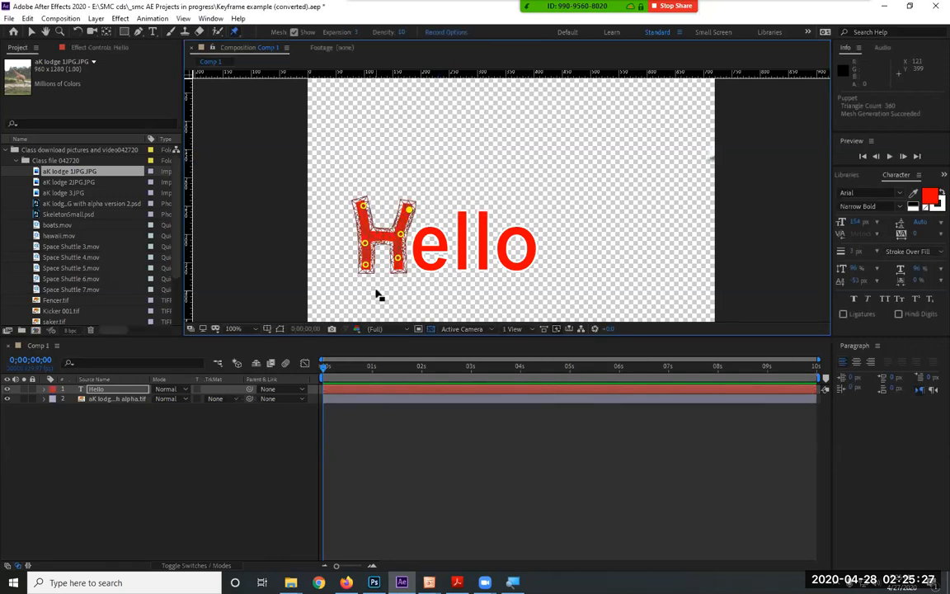
click(446, 32)
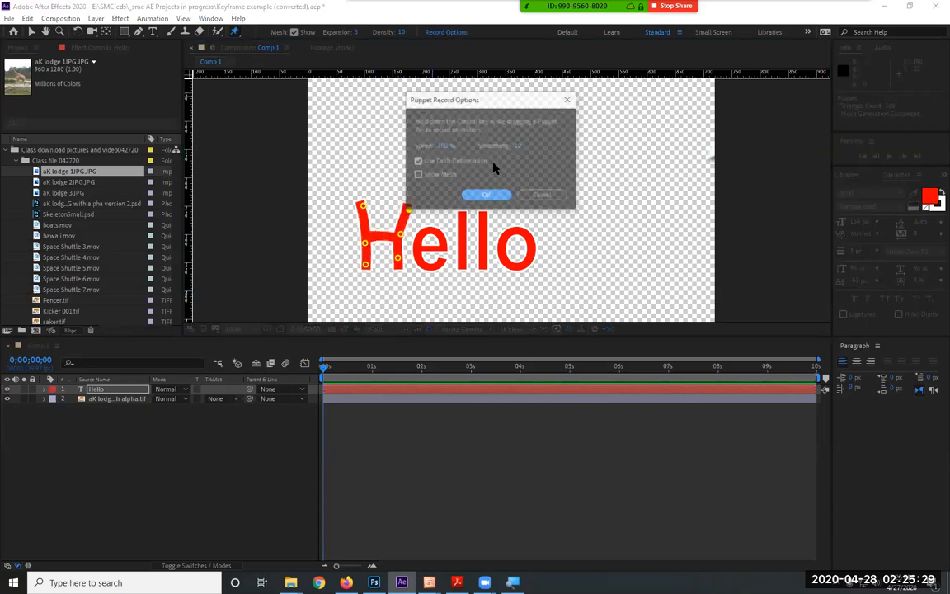
click(519, 146)
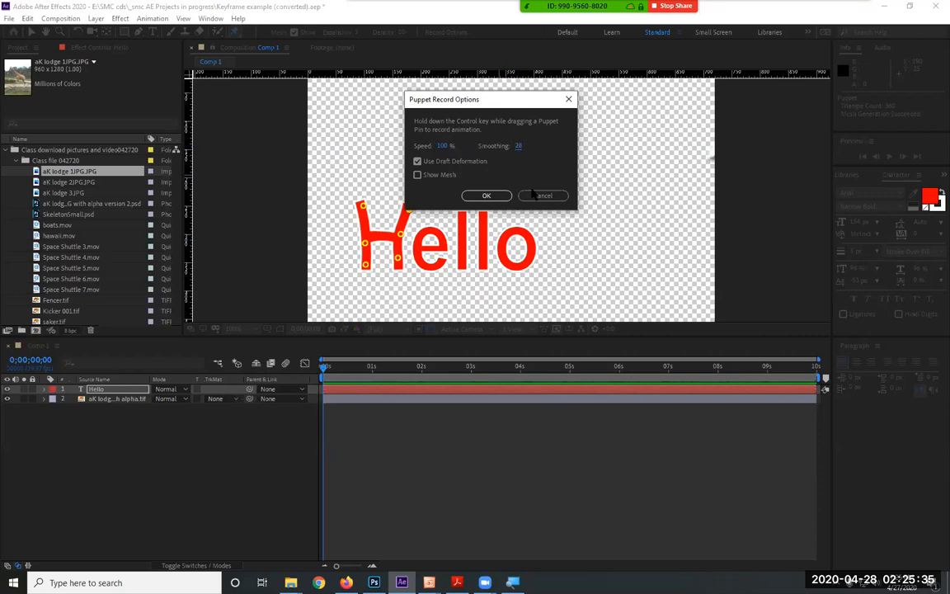
click(537, 198)
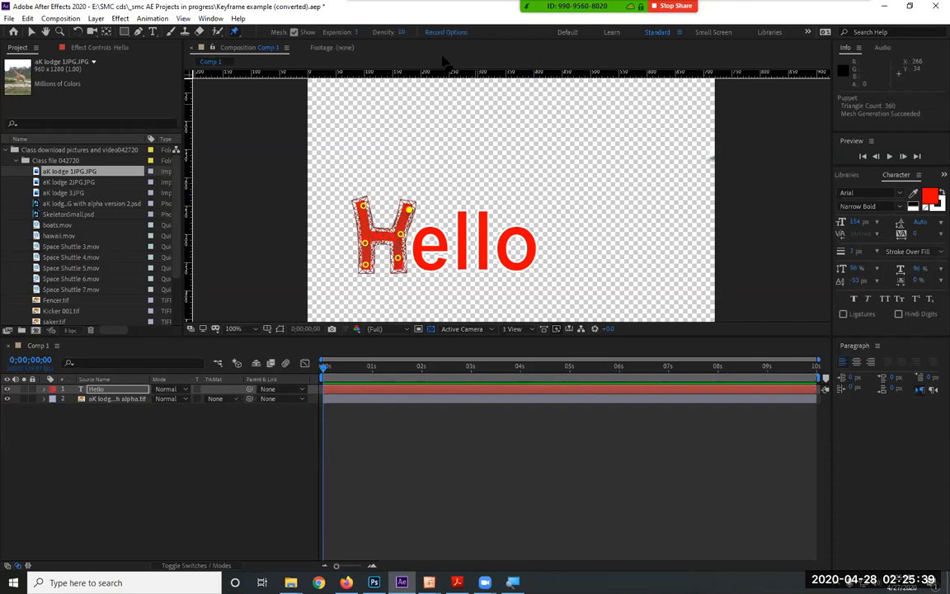
Go to 0;00;03;20 and add a position pin to the middle of the giraffe's body with its mesh shown.
drag(338, 370, 504, 373)
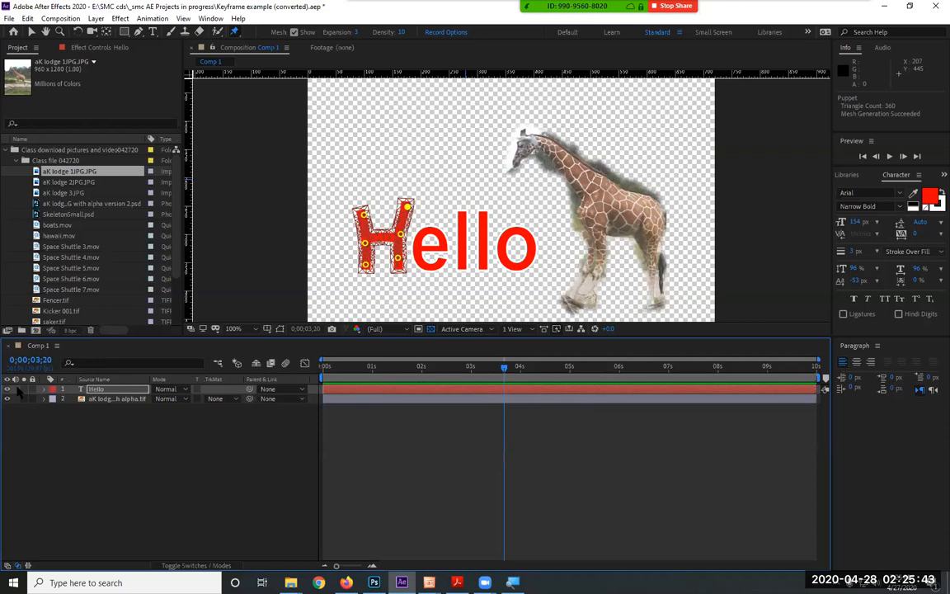
click(107, 400)
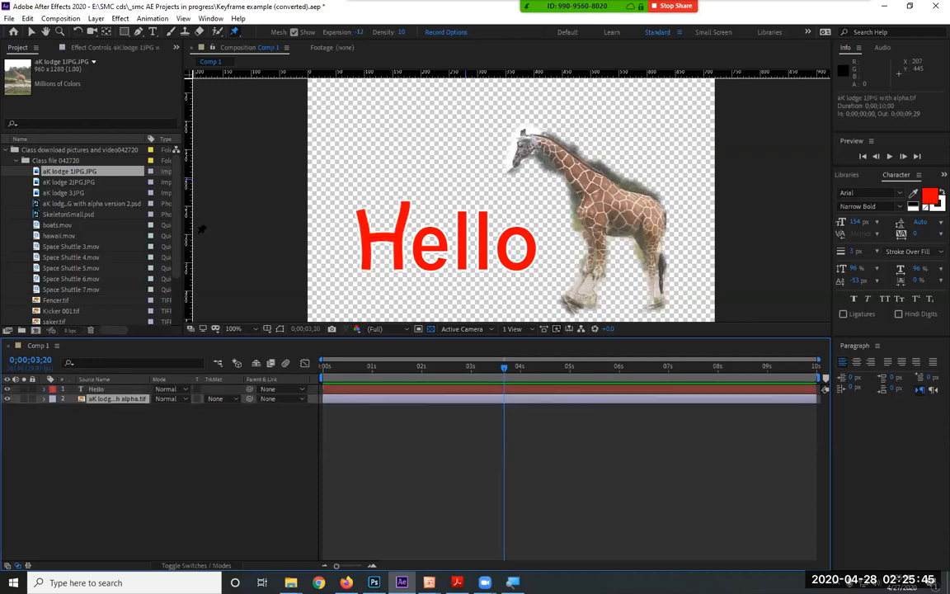
click(295, 33)
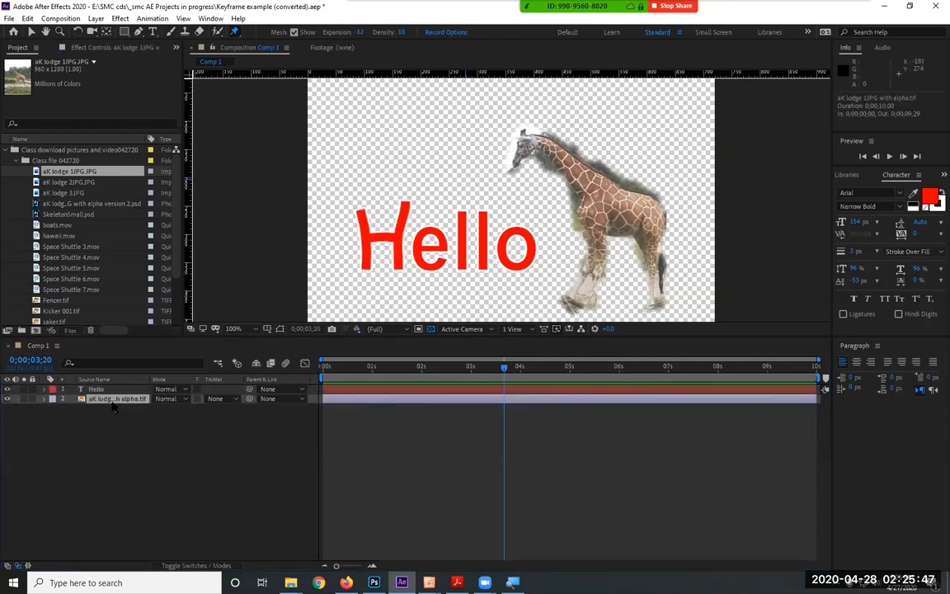
click(626, 202)
click(608, 204)
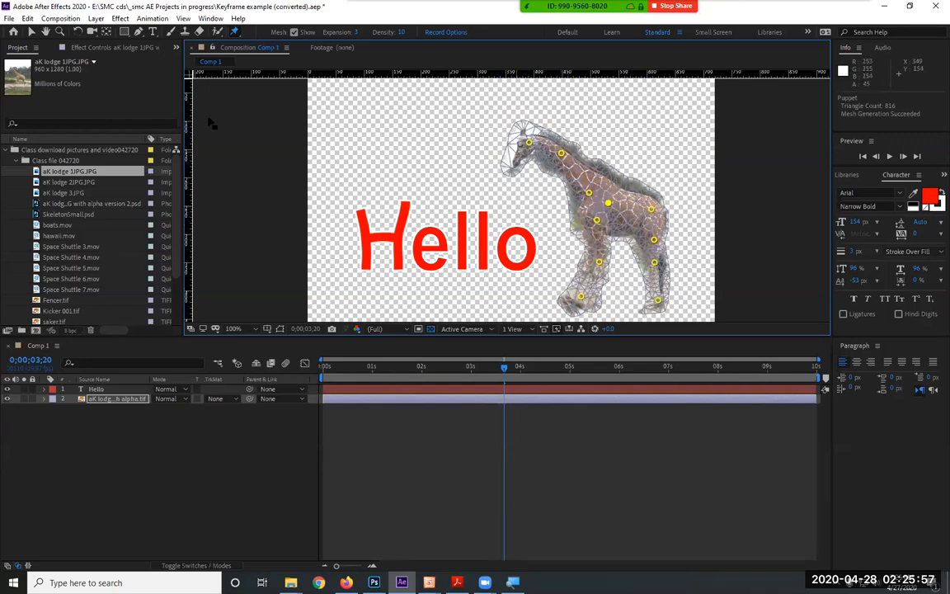
Place six Starch pins across the base of the giraffe's neck and chest with the Puppet Starch Pin tool.
click(235, 31)
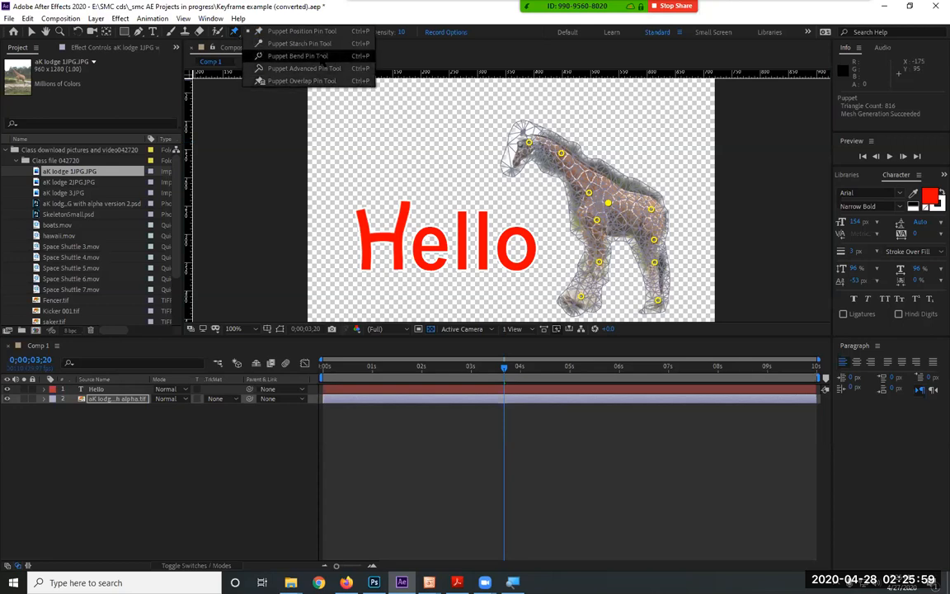
click(297, 44)
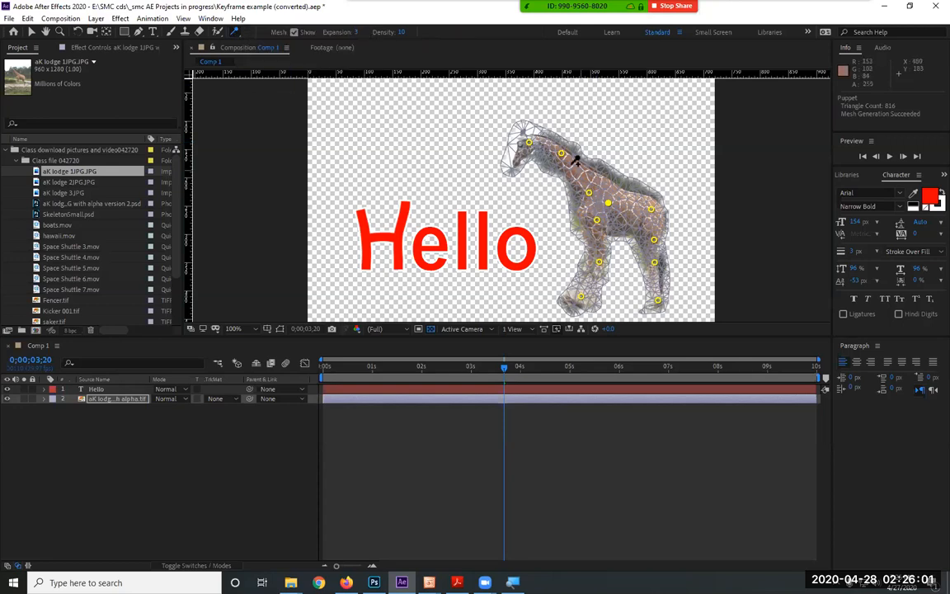
click(572, 169)
click(564, 184)
click(583, 177)
click(600, 166)
click(588, 161)
click(572, 182)
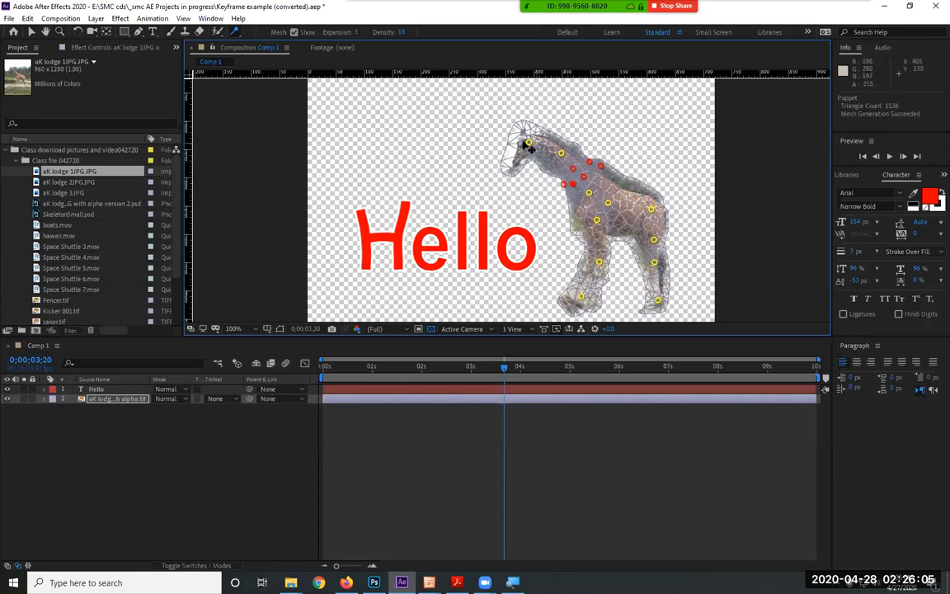
Move the giraffe's head pin up and back down with the Puppet Position Pin tool to test the starched neck.
click(235, 32)
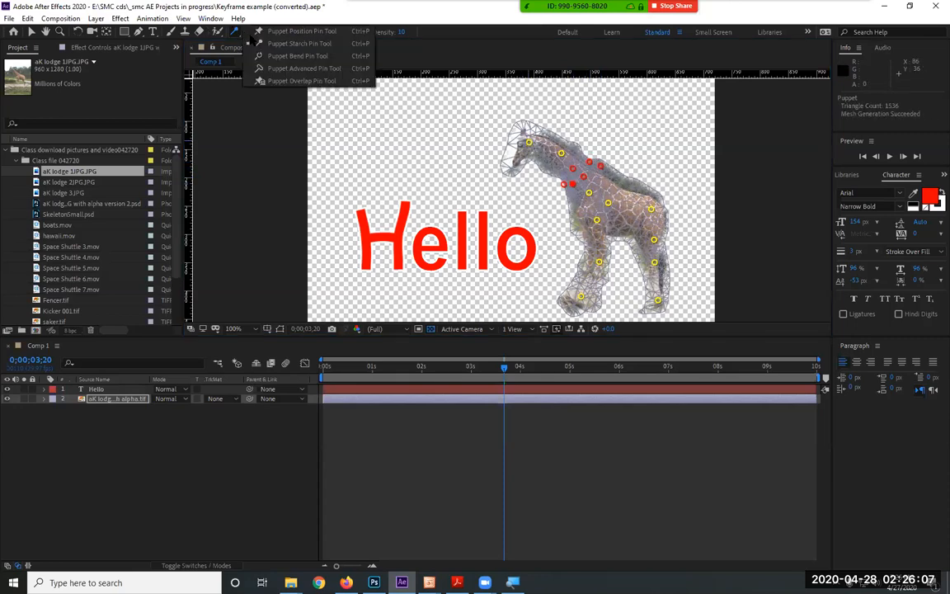
click(274, 36)
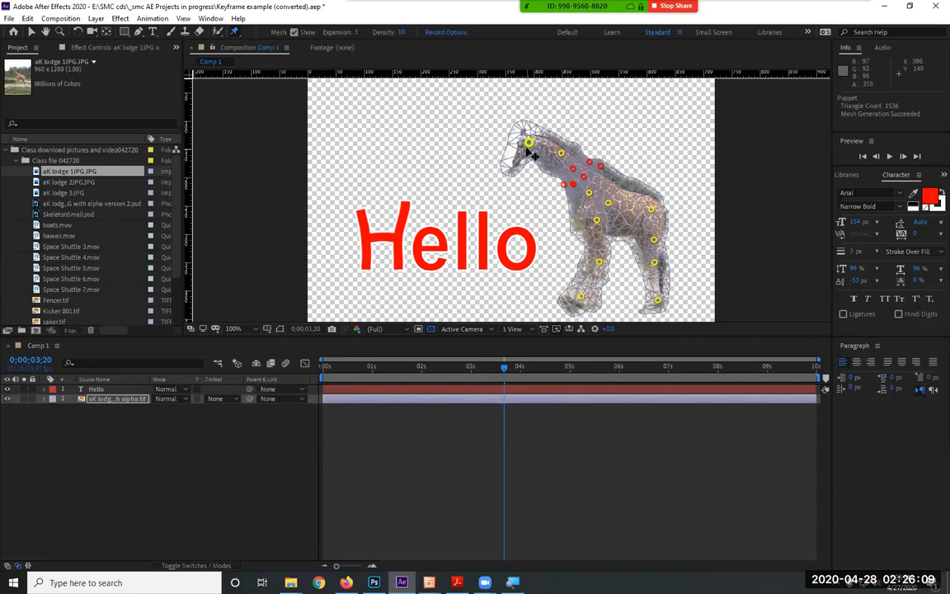
mouse_move(527, 145)
mouse_down()
mouse_move(589, 131)
mouse_move(528, 149)
mouse_move(575, 127)
mouse_move(536, 138)
mouse_up()
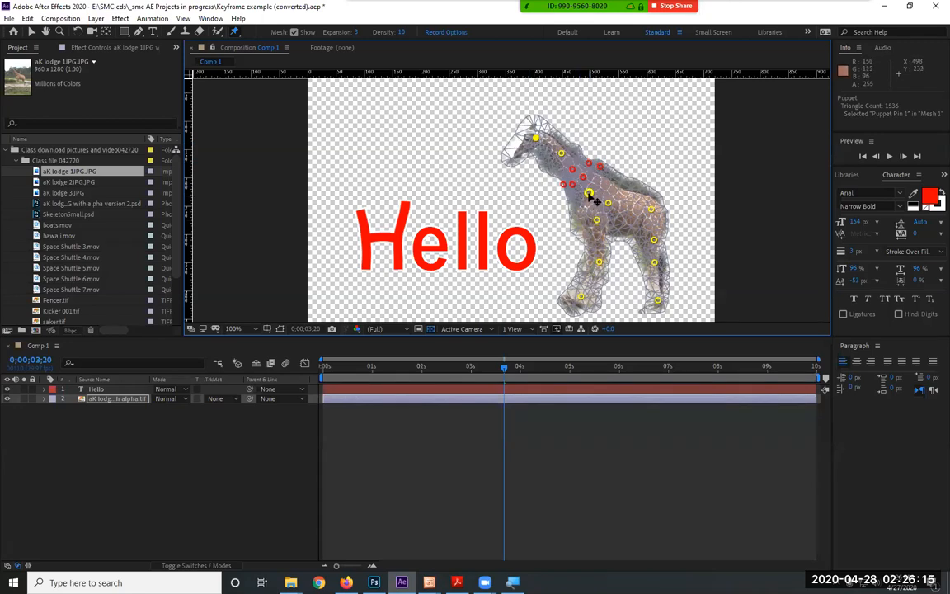
mouse_move(536, 138)
mouse_down()
mouse_move(610, 122)
mouse_move(478, 147)
mouse_move(551, 125)
mouse_move(495, 154)
mouse_move(569, 152)
mouse_move(482, 146)
mouse_move(533, 155)
mouse_up()
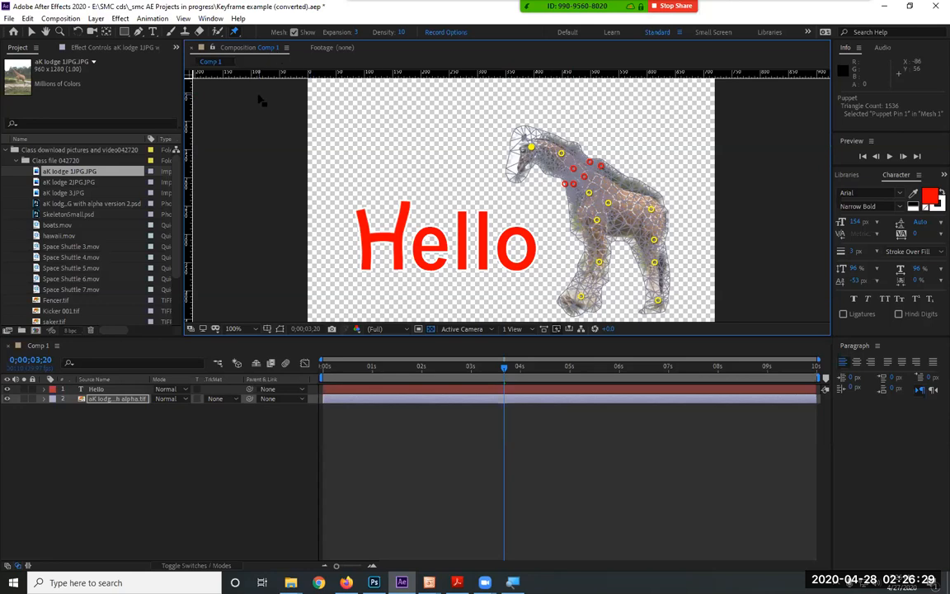
Place an Advanced pin on the giraffe's muzzle and move it forward to stretch the muzzle.
click(236, 33)
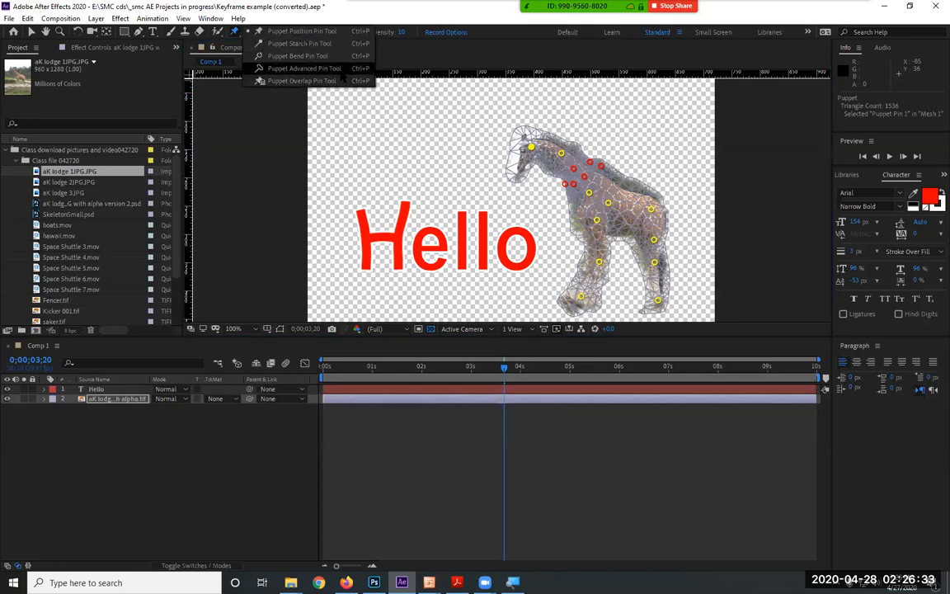
click(344, 71)
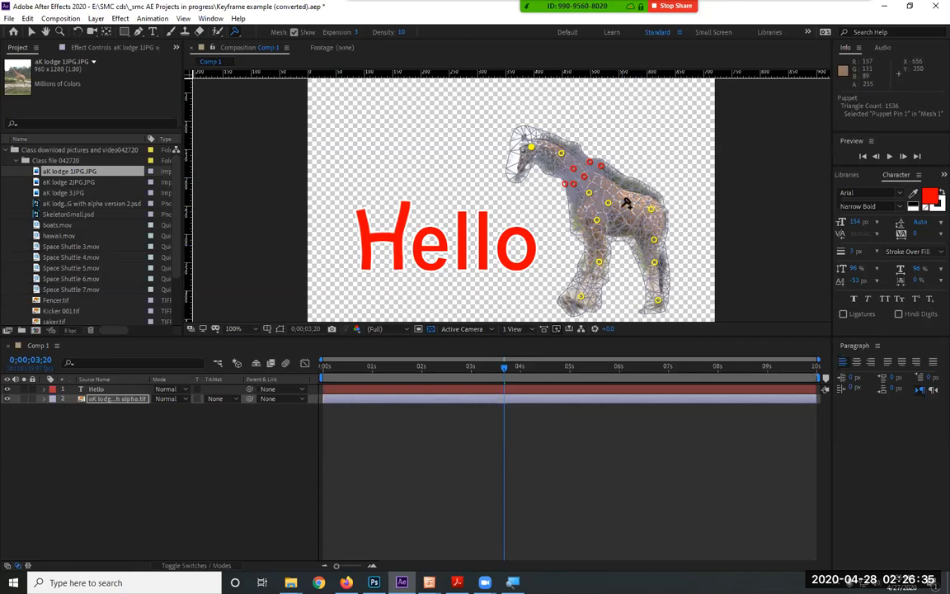
click(526, 162)
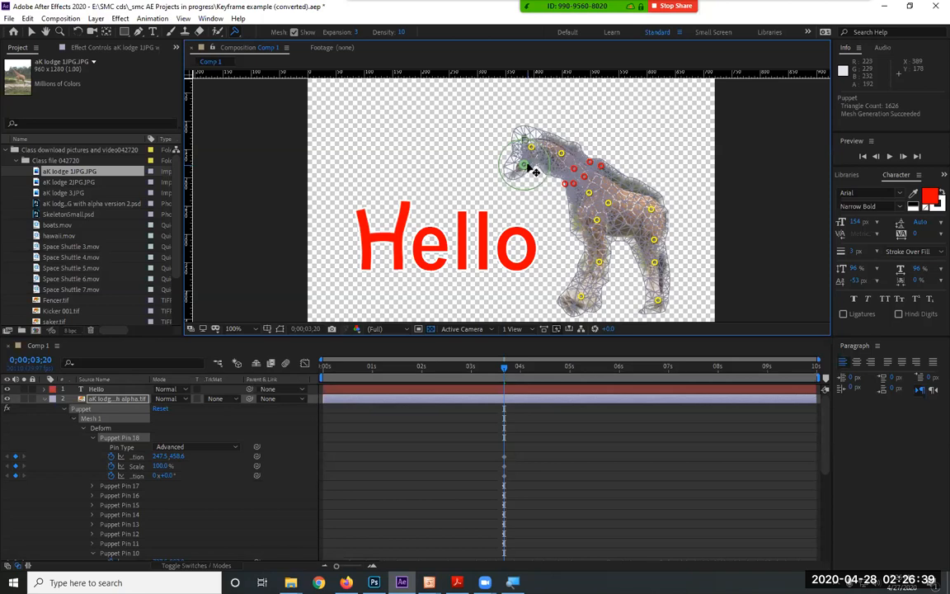
click(235, 32)
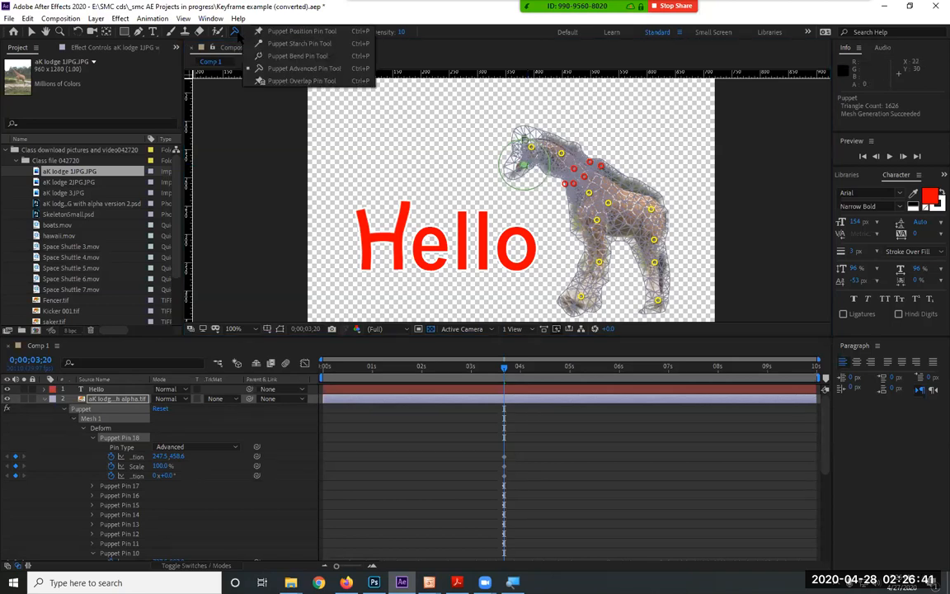
click(305, 69)
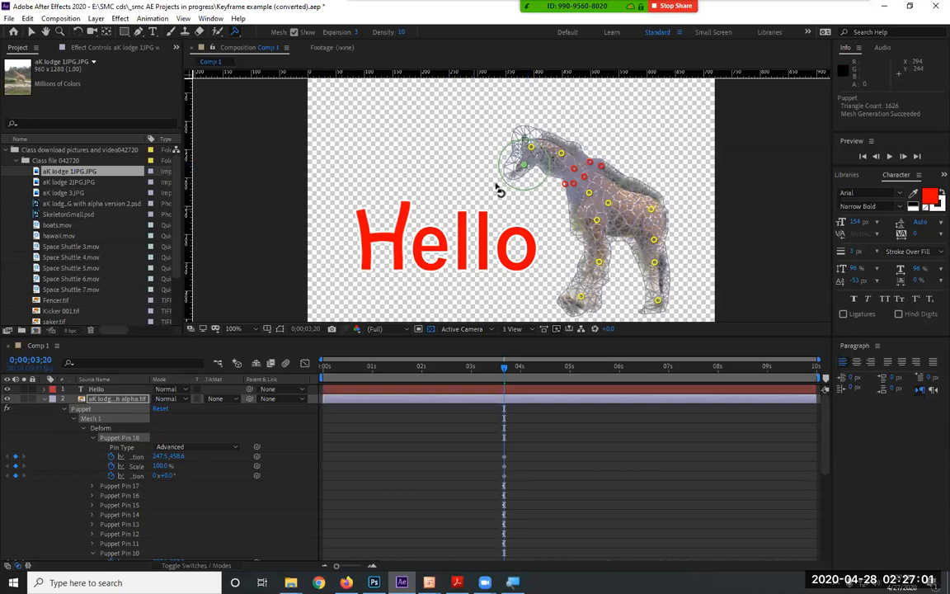
drag(527, 172, 430, 169)
drag(492, 174, 512, 172)
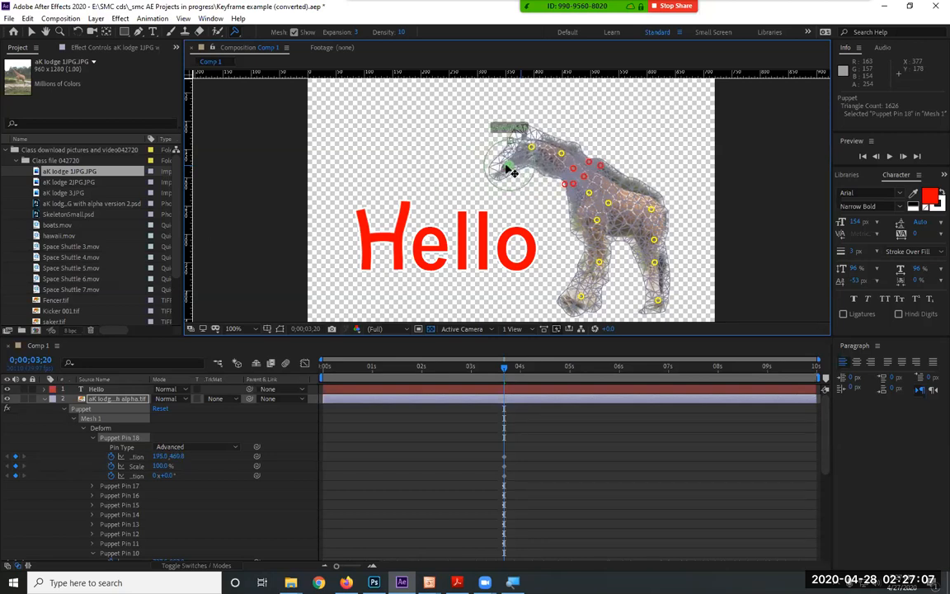
Try a smaller Scale on the muzzle's Advanced pin, undo it, and try a slight negative Rotation.
mouse_move(163, 466)
mouse_down()
mouse_move(192, 453)
mouse_move(158, 463)
mouse_up()
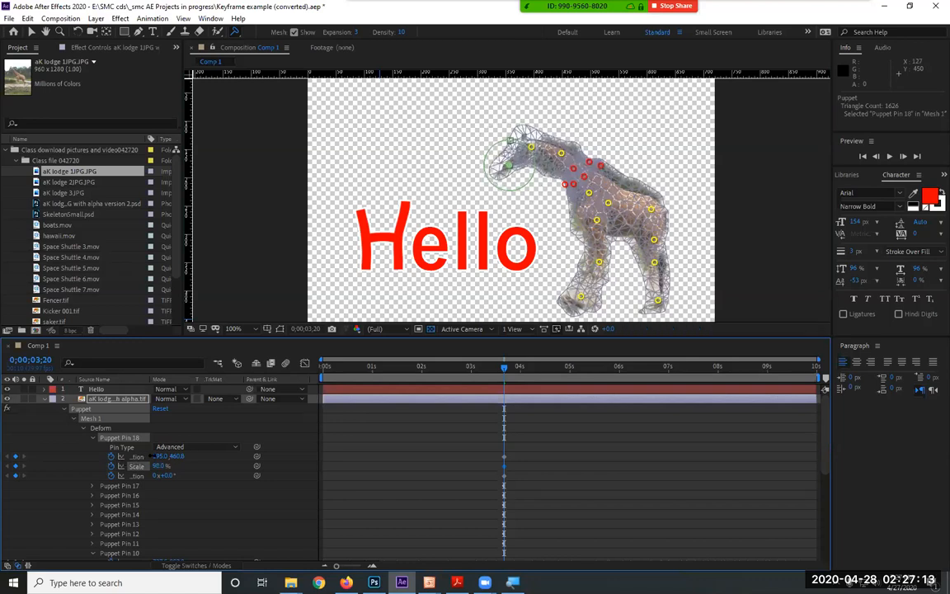
key(ctrl+z)
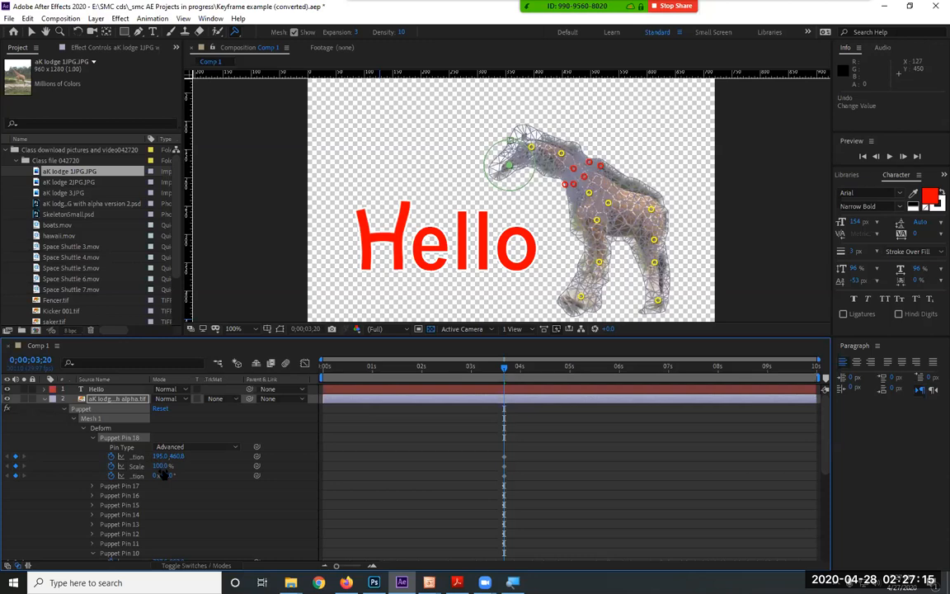
drag(169, 476, 160, 474)
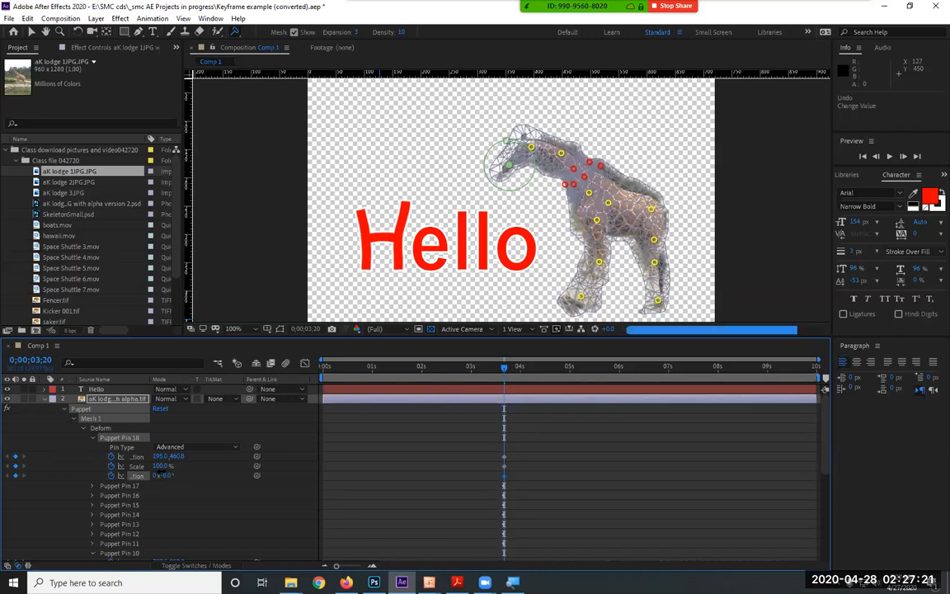
Adjust the muzzle's Advanced pin in the composition to a Scale of 101.1% and a Rotation of +9.9°.
scroll(528, 151, up, 1)
scroll(528, 152, up, 1)
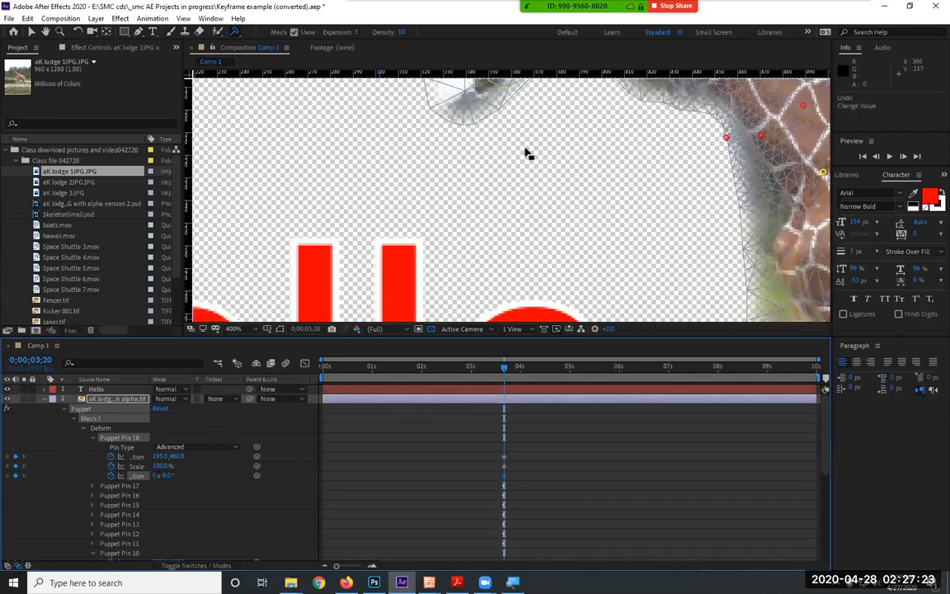
scroll(528, 153, down, 1)
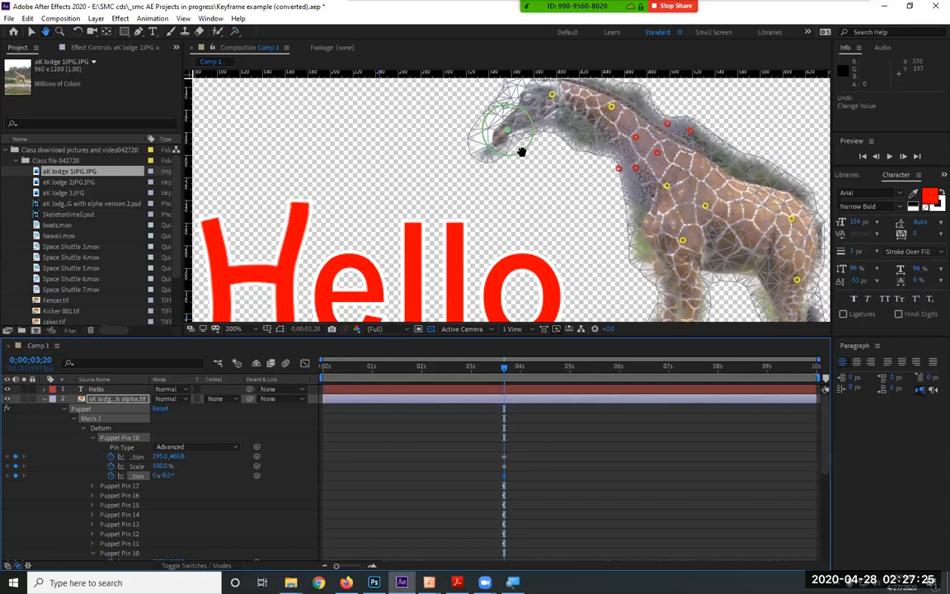
drag(524, 151, 504, 235)
click(489, 189)
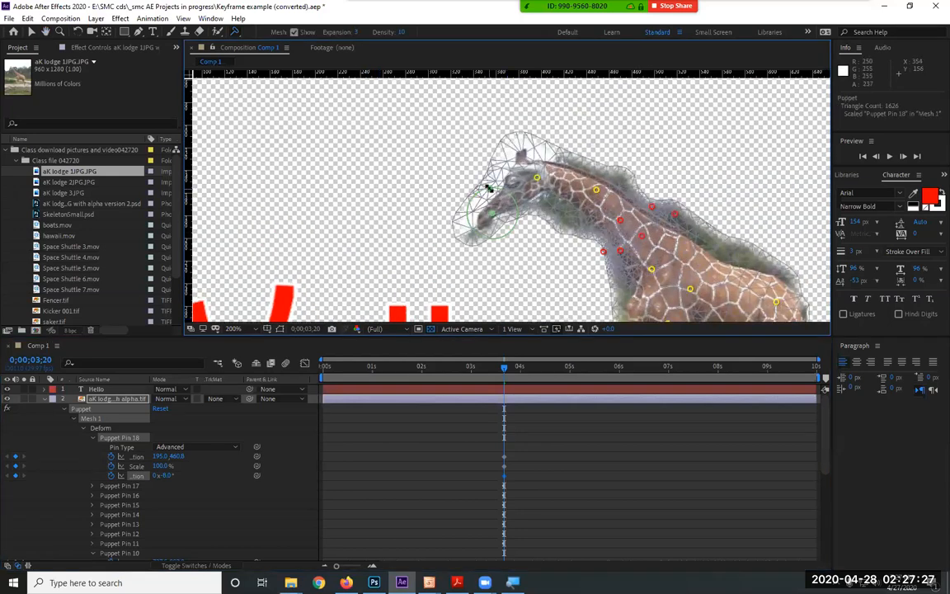
drag(497, 188, 490, 189)
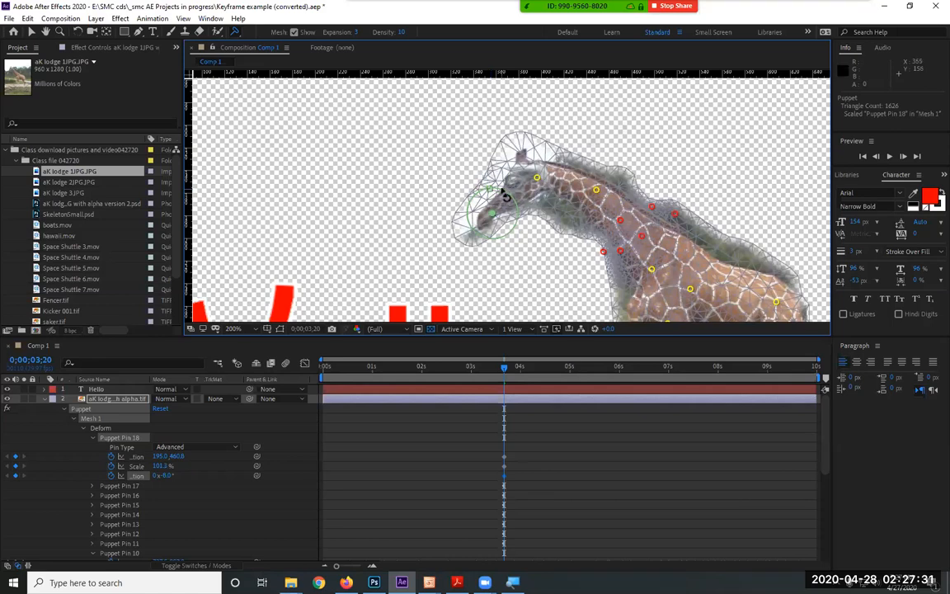
mouse_move(501, 195)
mouse_down()
mouse_move(493, 193)
mouse_move(514, 216)
mouse_move(513, 206)
mouse_move(486, 211)
mouse_move(506, 196)
mouse_move(512, 205)
mouse_move(500, 196)
mouse_up()
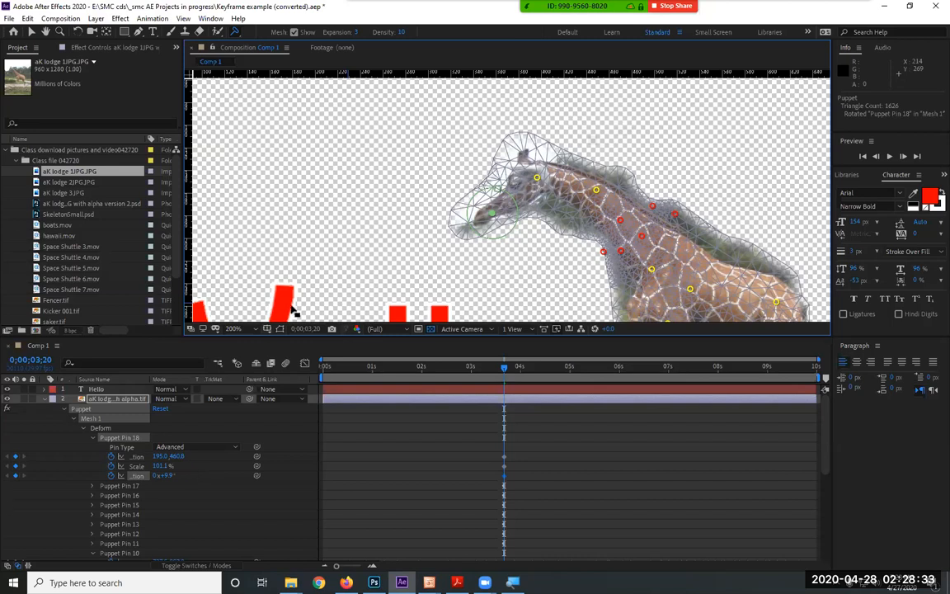
Fit the composition to the viewer and collapse the giraffe layer's properties.
scroll(328, 282, down, 2)
scroll(328, 284, up, 2)
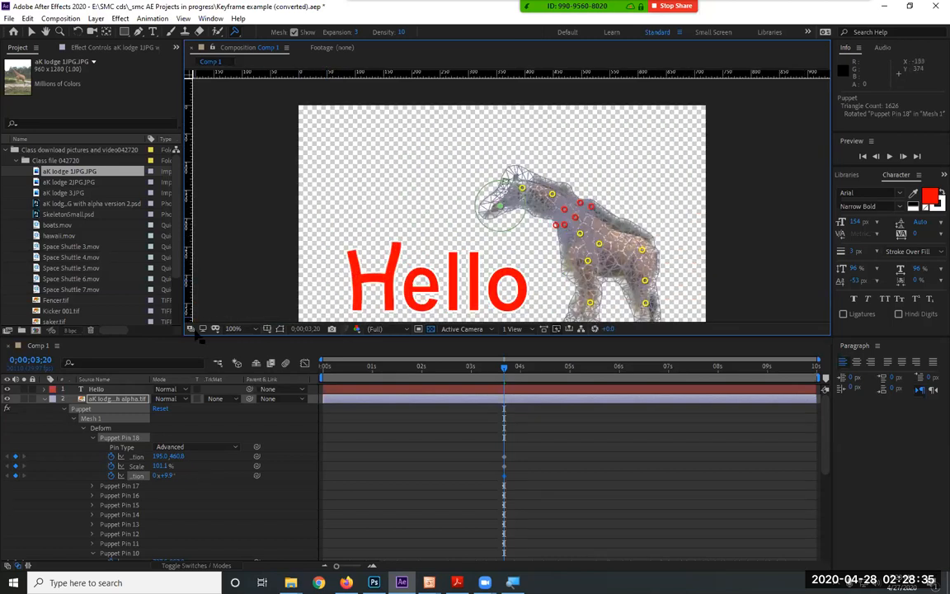
click(233, 328)
click(240, 350)
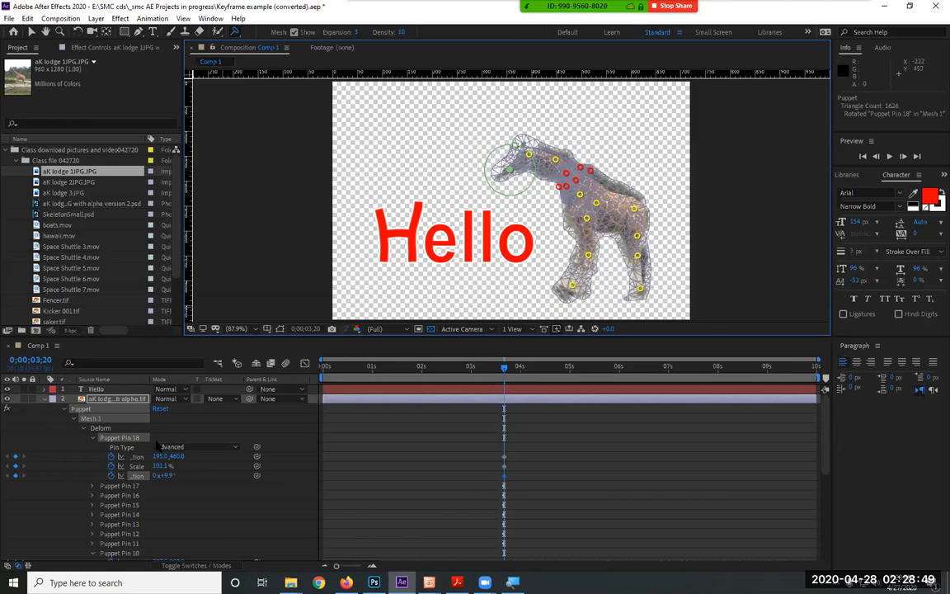
click(45, 399)
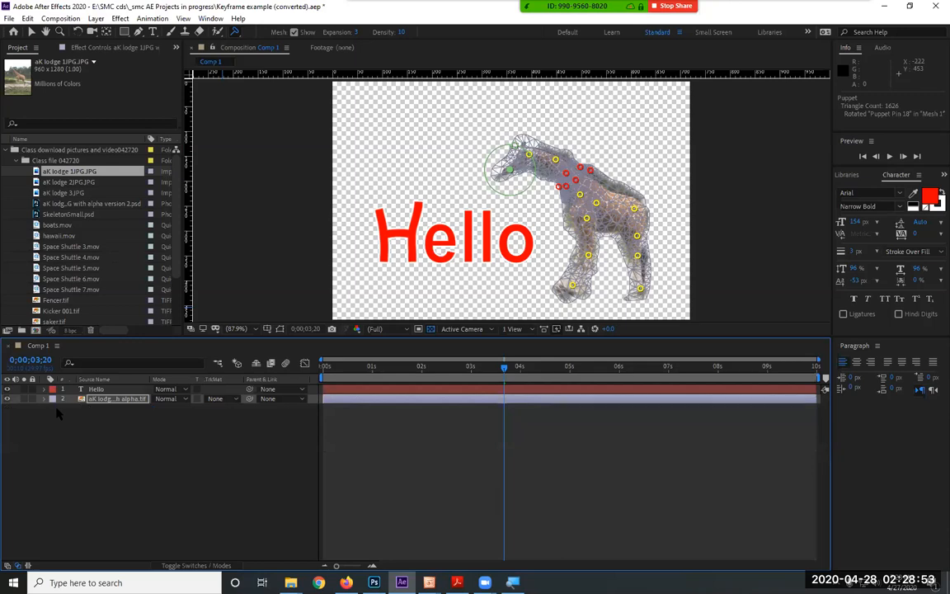
Add SkeletonSmall.psd to Comp 1 and move the skeleton clear of the giraffe, over the start of the Hello text.
click(71, 214)
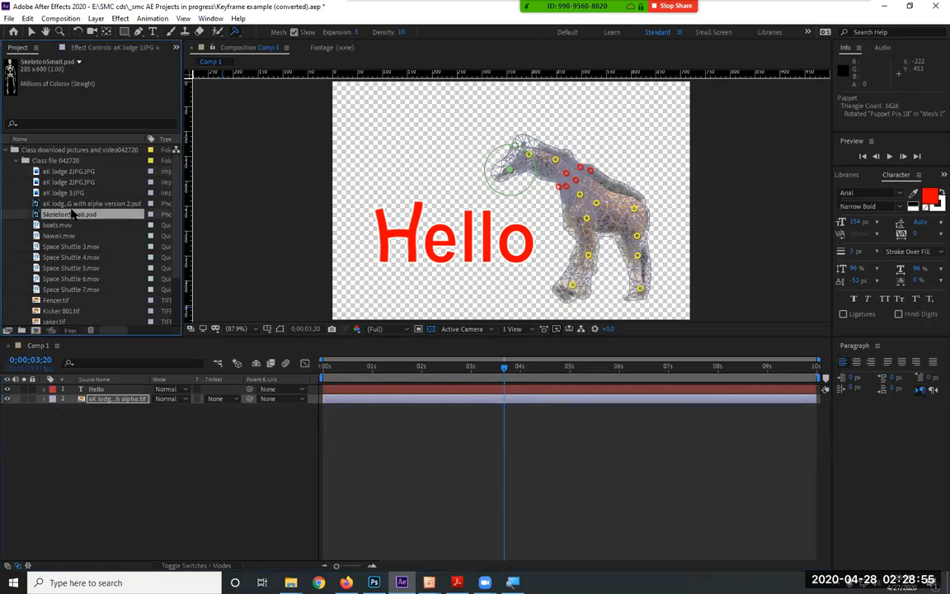
drag(67, 215, 524, 208)
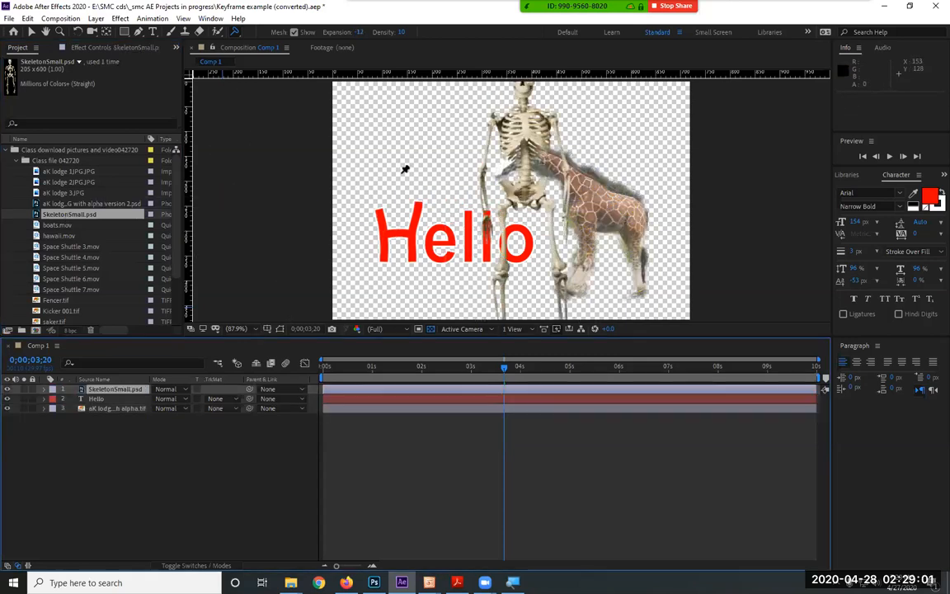
click(32, 31)
drag(534, 115, 472, 125)
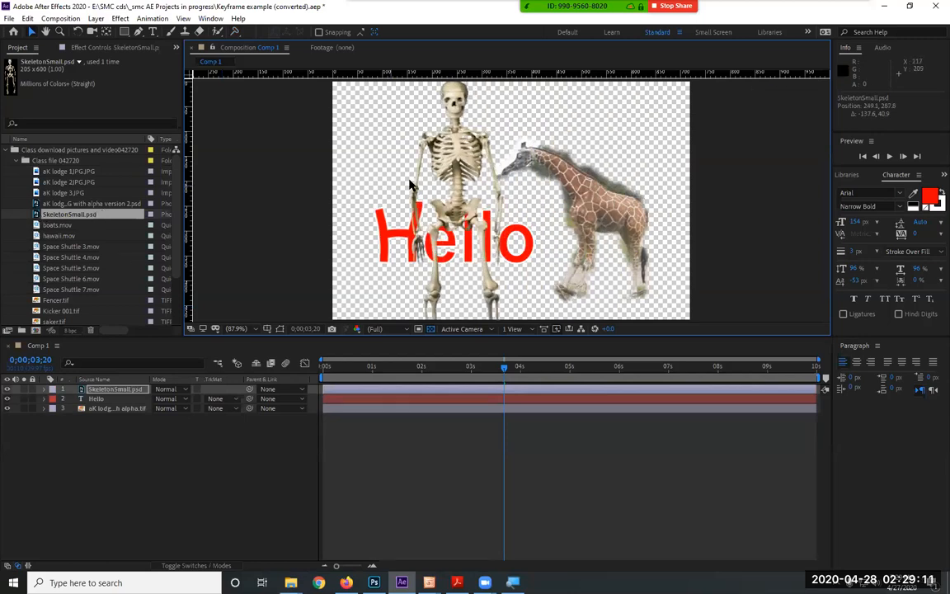
drag(455, 162, 431, 162)
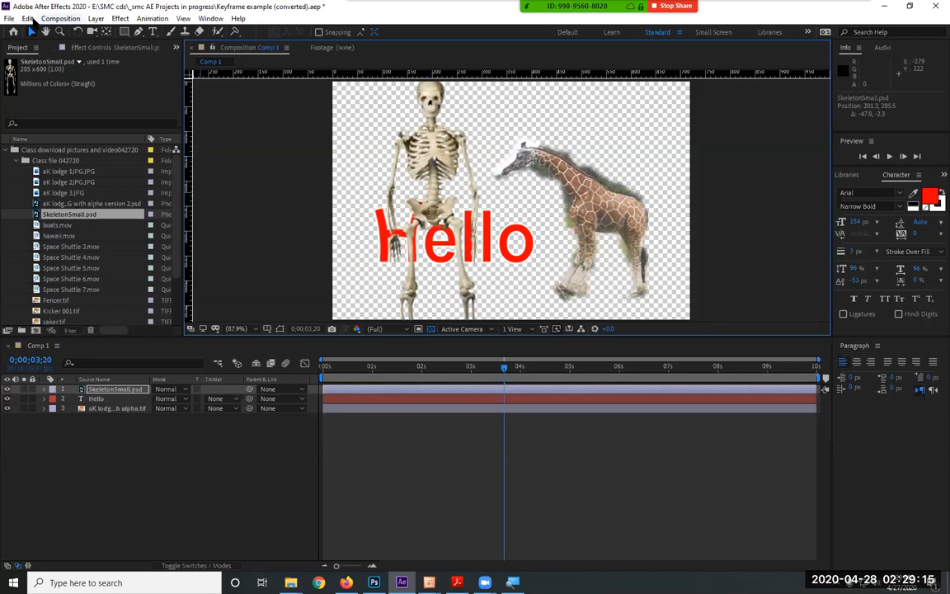
Import SkeletonSmall.psd as Composition - Retain Layer Sizes with Editable Layer Styles.
click(8, 18)
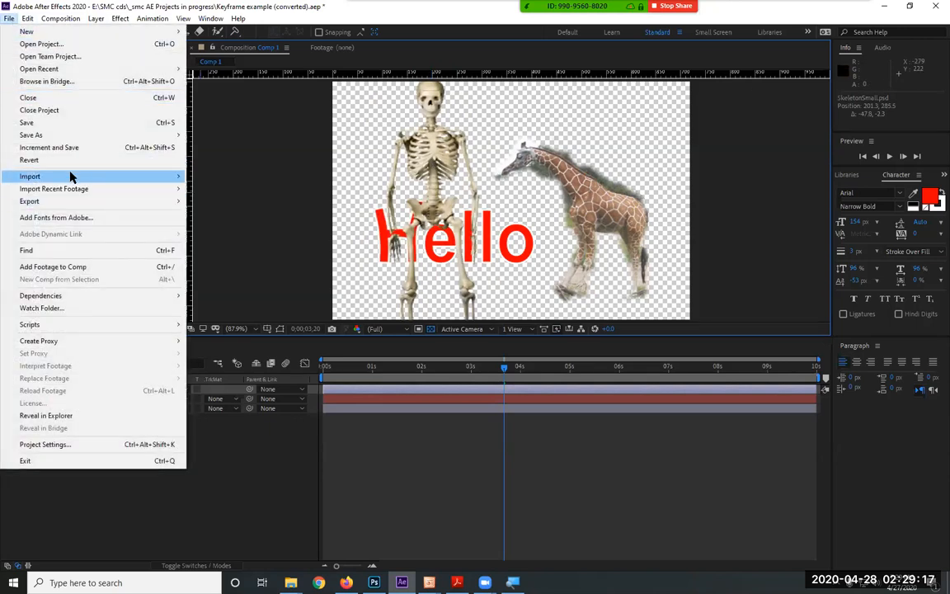
mouse_move(149, 177)
click(239, 175)
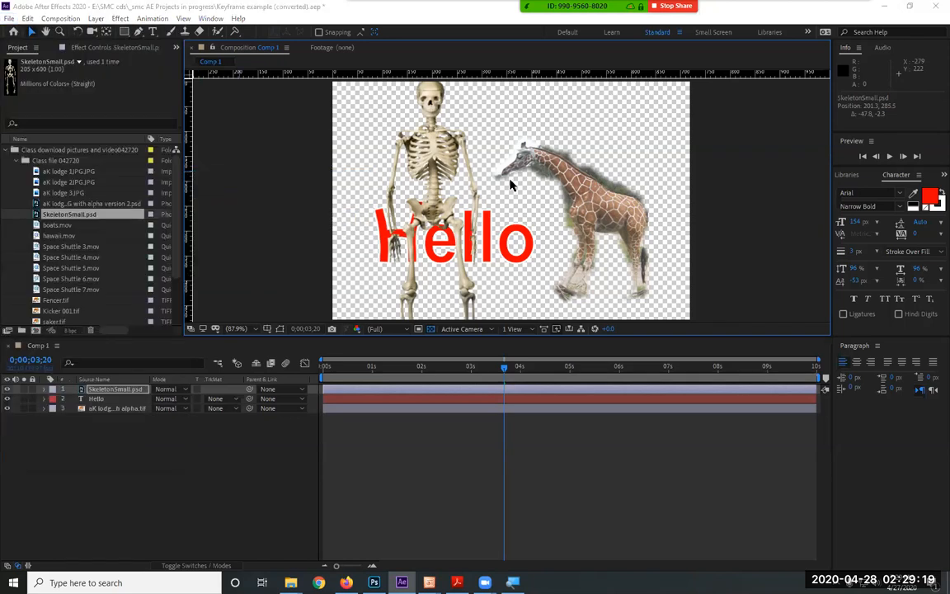
click(271, 297)
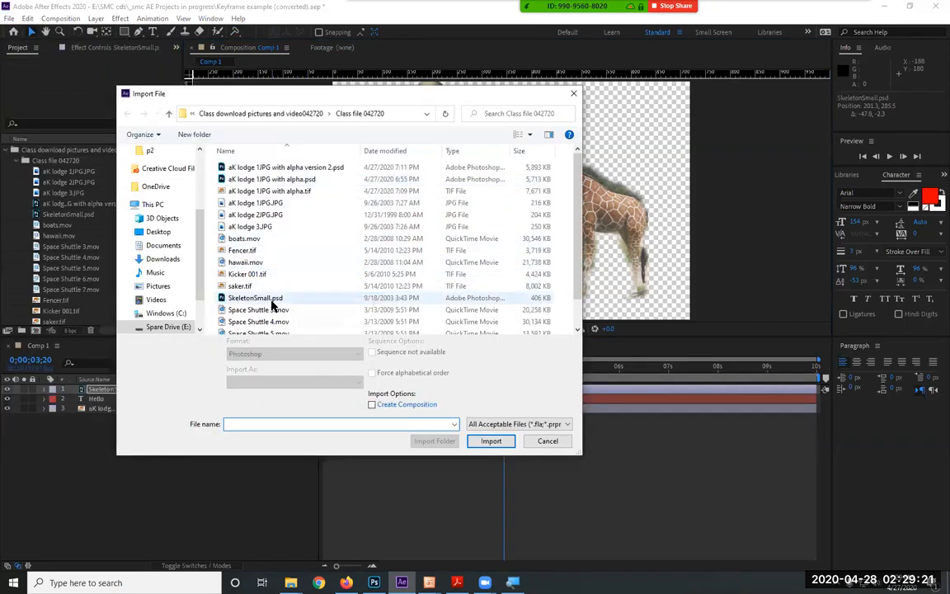
click(353, 384)
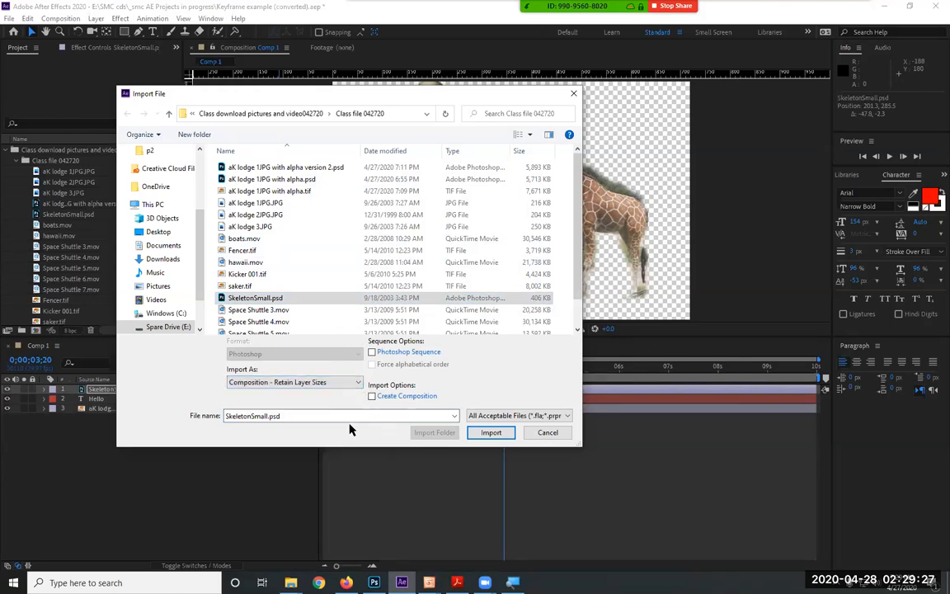
click(502, 434)
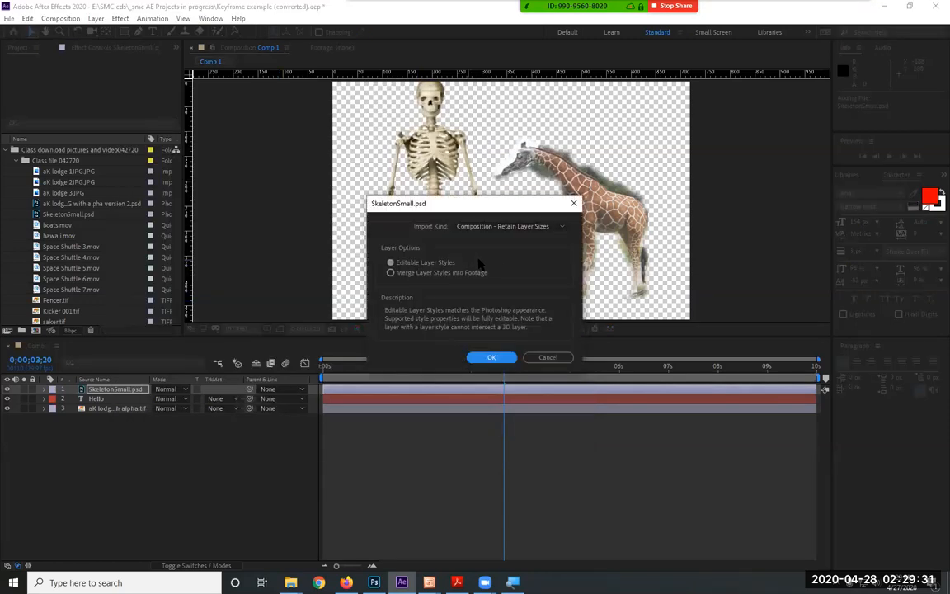
click(493, 358)
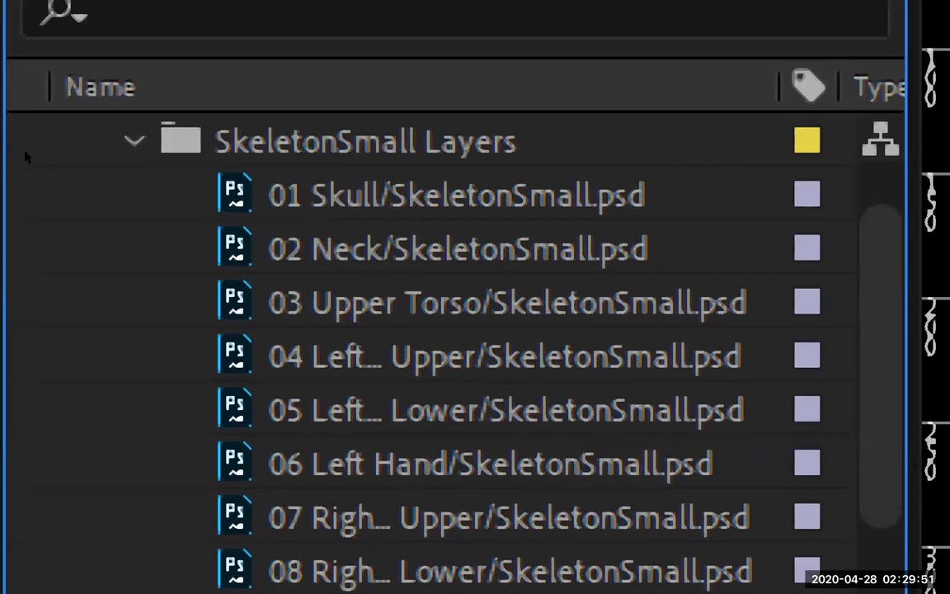
Collapse the SkeletonSmall Layers folder, open the SkeletonSmall composition and go through its body-part layers.
click(134, 141)
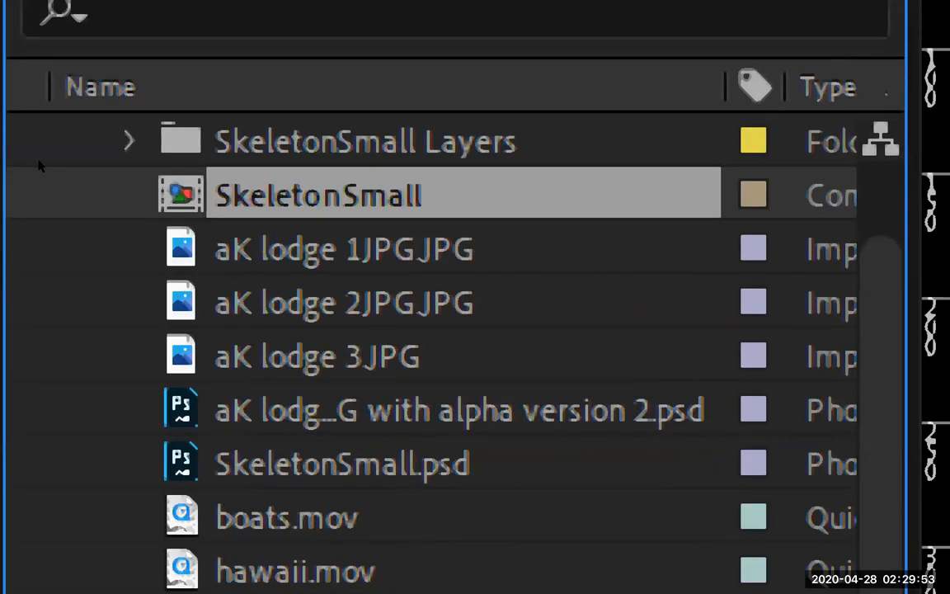
scroll(38, 165, down, 1)
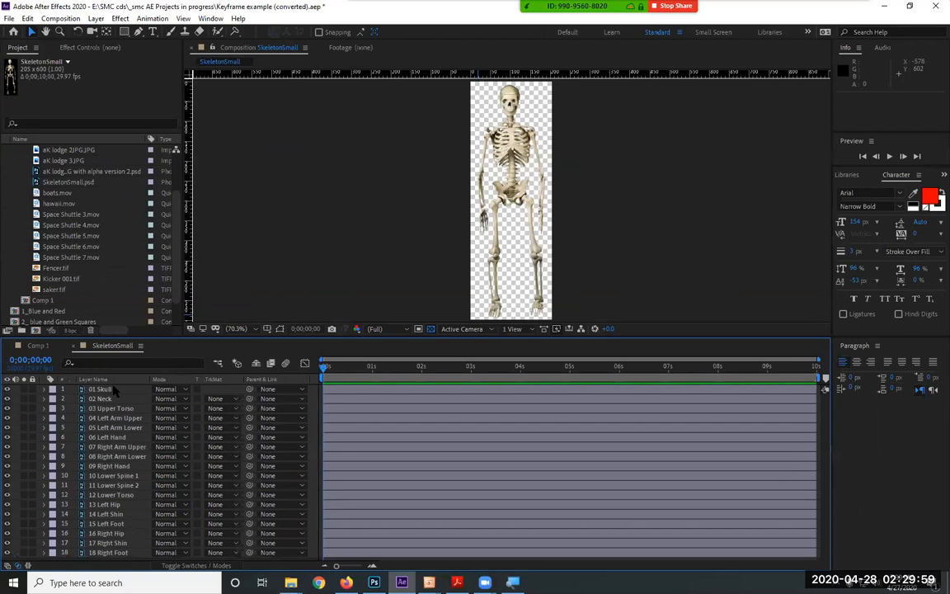
click(115, 392)
click(116, 417)
click(114, 446)
click(114, 485)
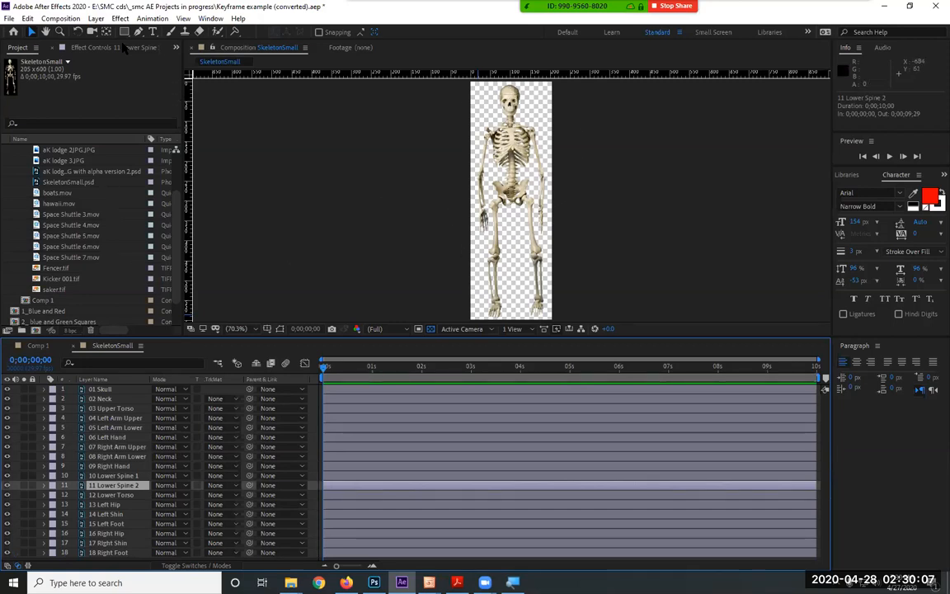
Set the SkeletonSmall composition to 800 x 600 px with the aspect ratio unlocked.
click(61, 18)
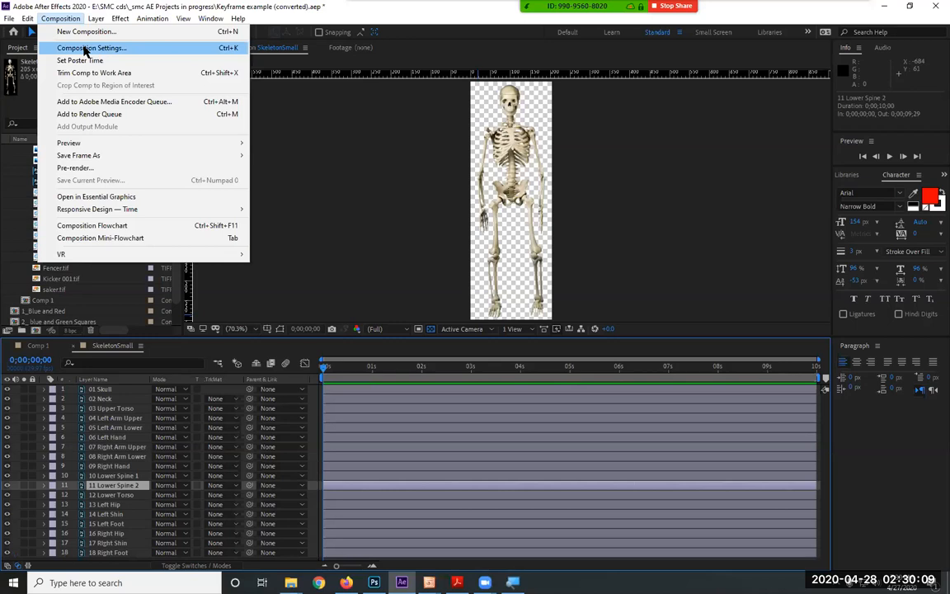
click(85, 49)
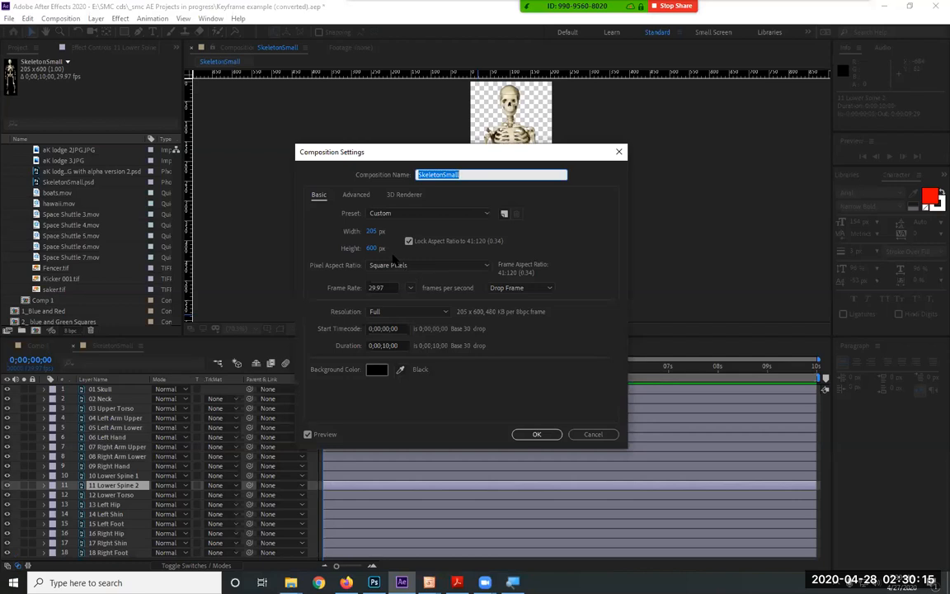
key(Tab)
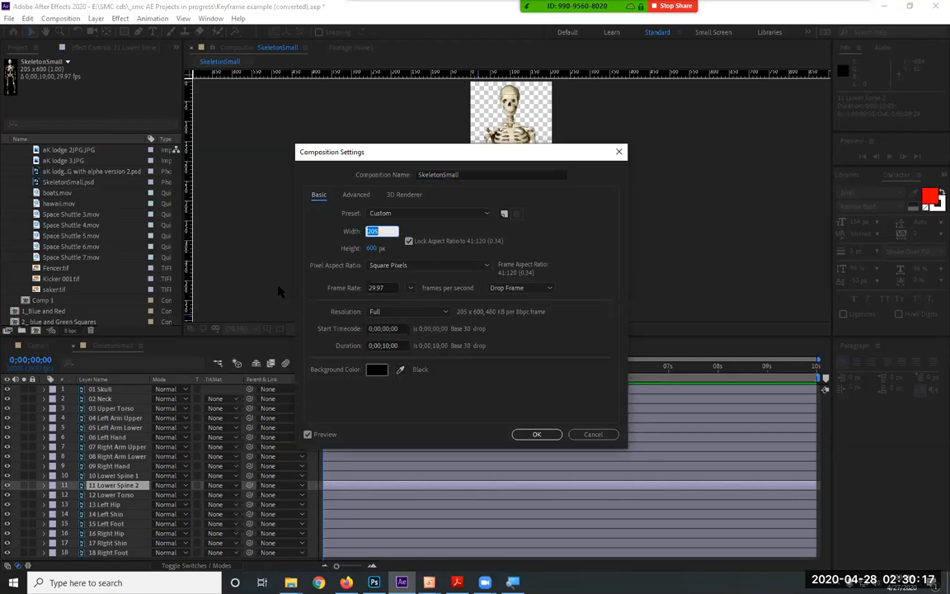
text(800)
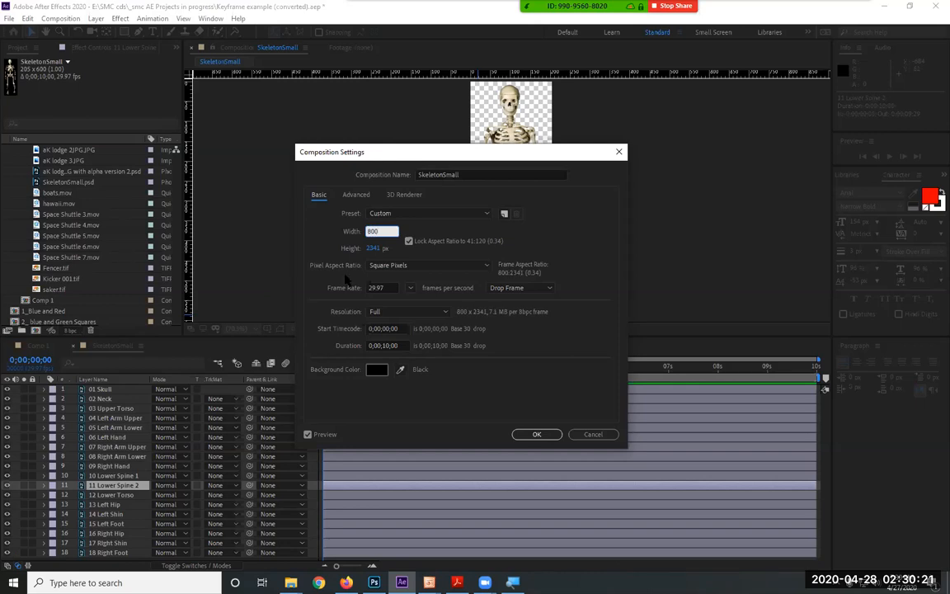
click(408, 240)
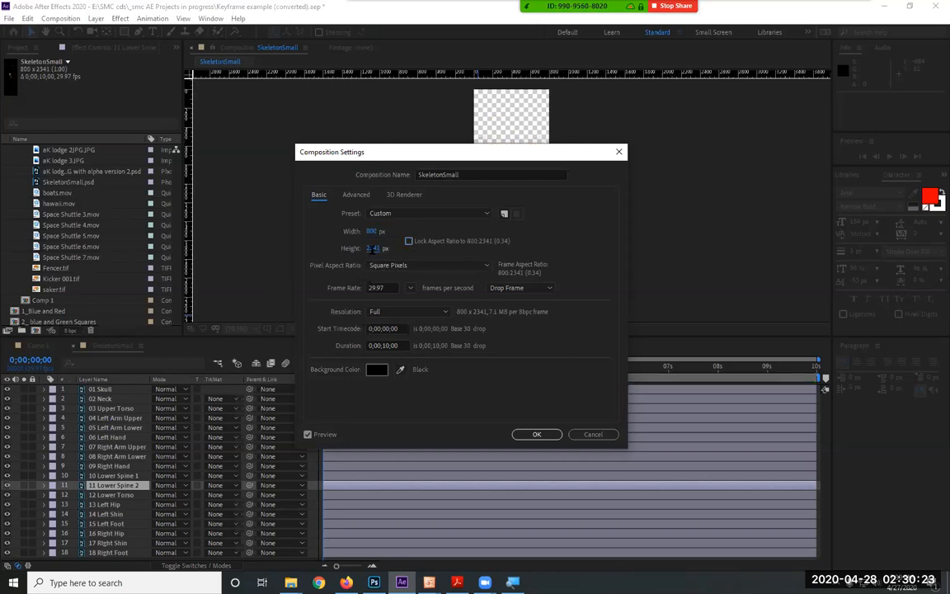
click(371, 248)
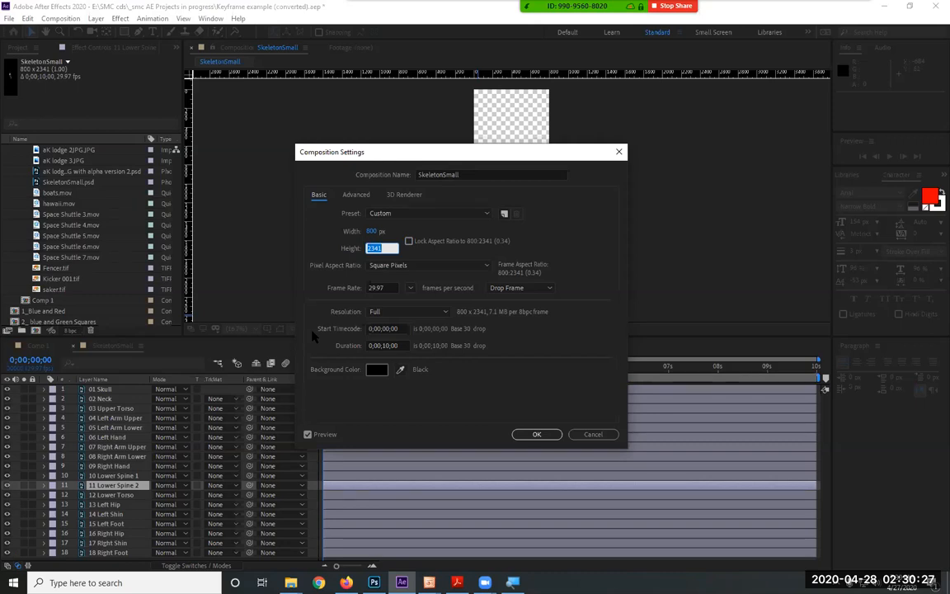
text(600)
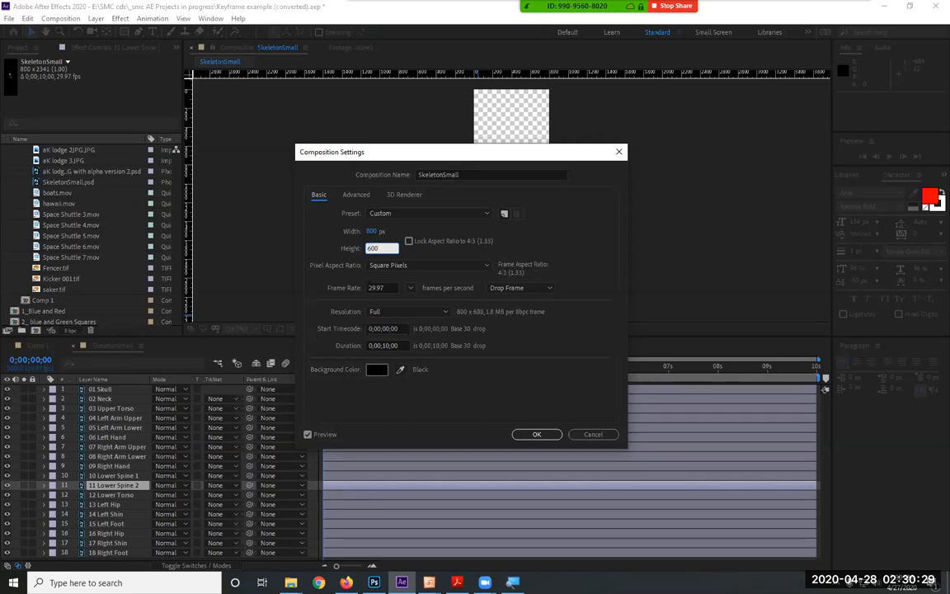
key(Return)
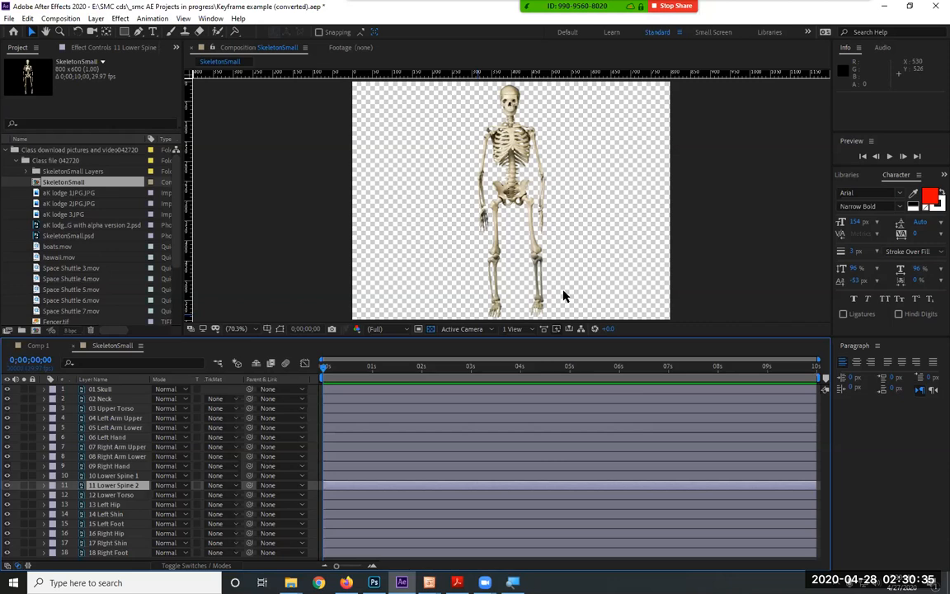
Hide several of the skeleton's neck, arm, hand and spine layers, and make all layers visible again.
click(6, 399)
click(6, 418)
click(7, 446)
click(7, 437)
click(7, 447)
click(7, 456)
click(7, 475)
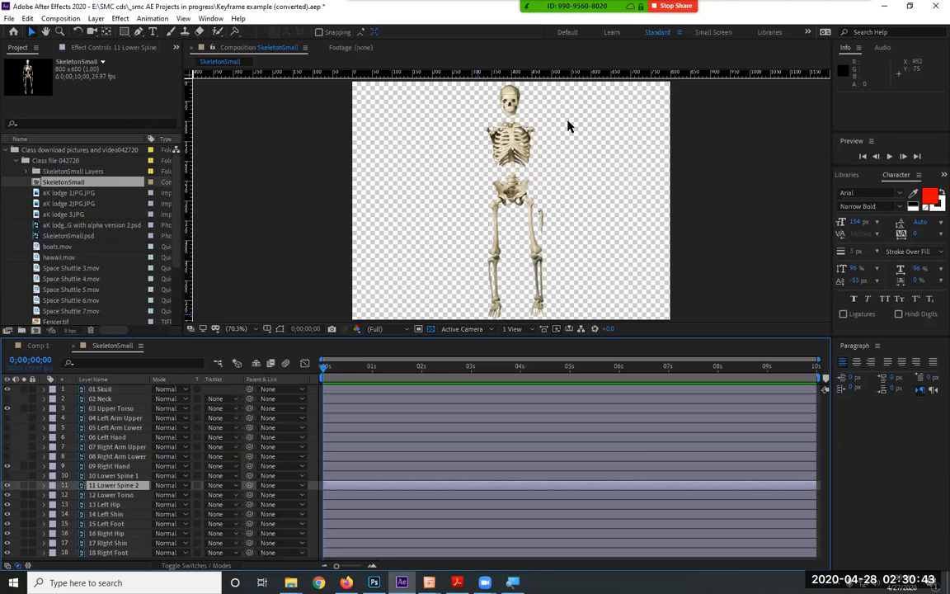
drag(7, 388, 9, 493)
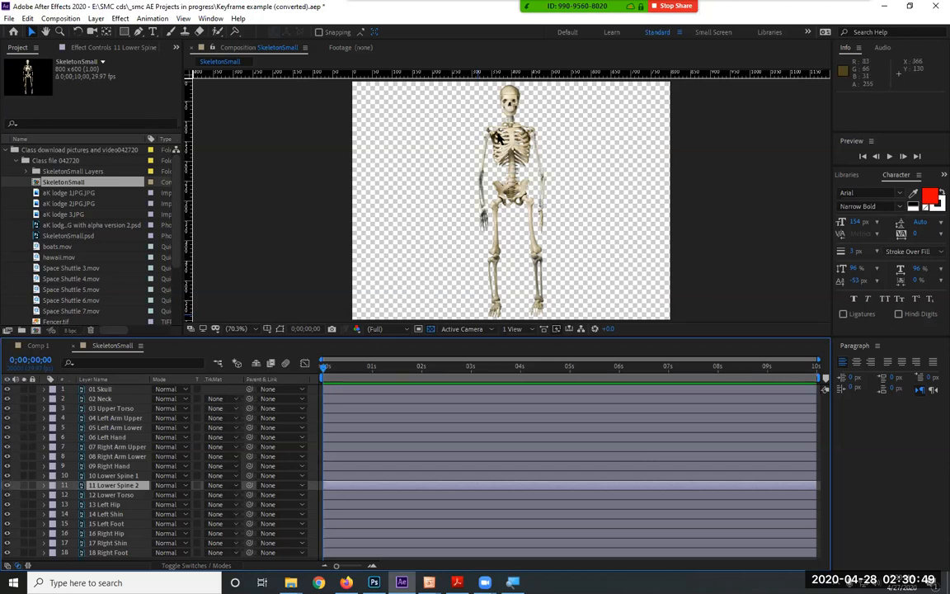
Lock all skeleton layers except 04 Left Arm Upper, 05 Left Arm Lower and 06 Left Hand.
scroll(515, 138, up, 1)
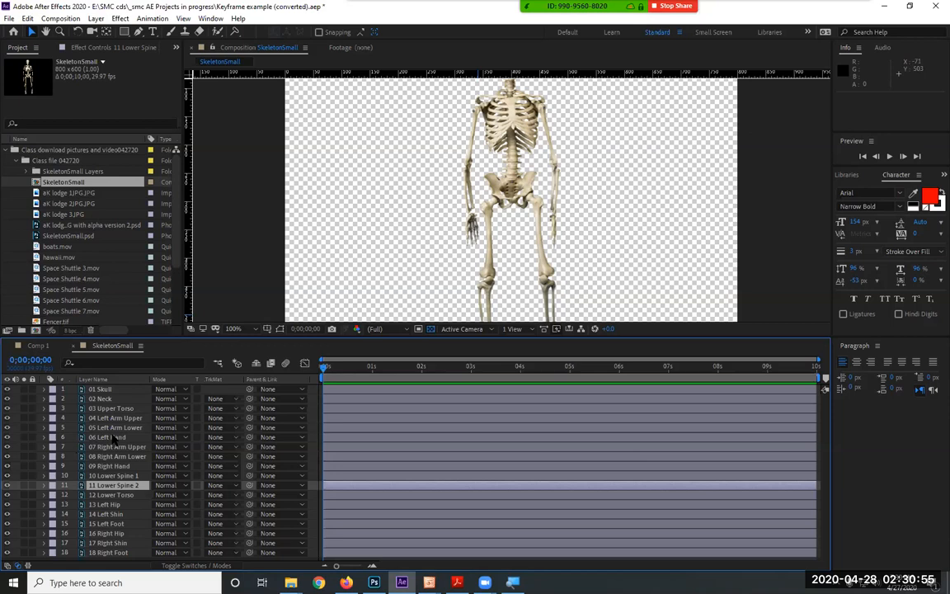
drag(33, 389, 36, 567)
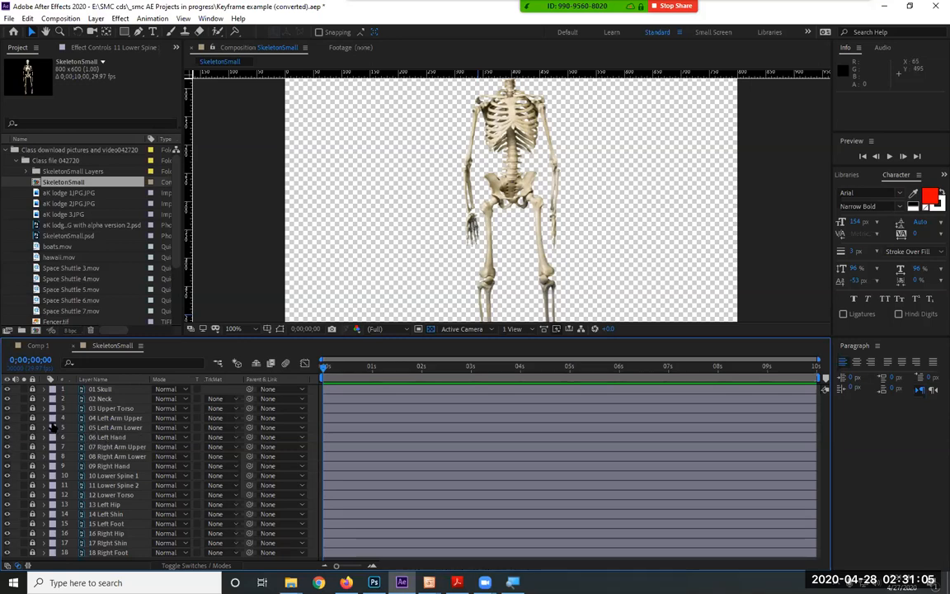
drag(32, 408, 30, 447)
Solo the Left Arm Upper, Left Arm Lower and Left Hand layers one at a time, and turn soloing off again.
click(93, 418)
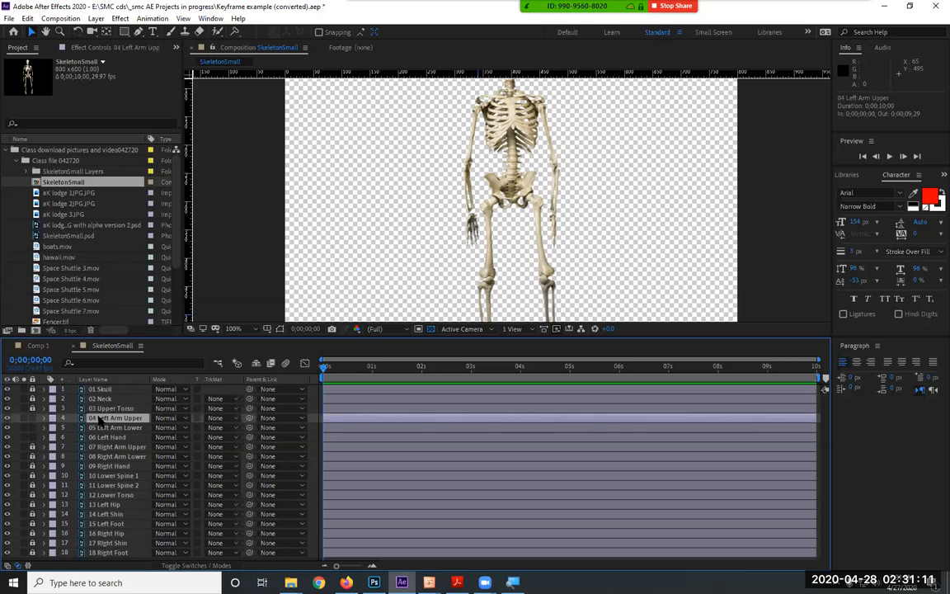
click(23, 418)
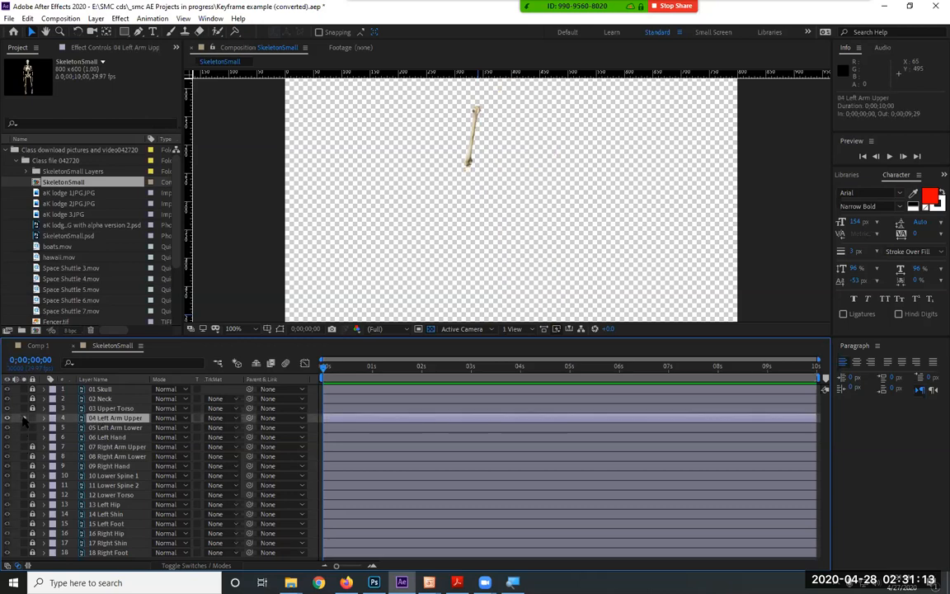
click(23, 418)
click(23, 418)
click(23, 418)
click(23, 418)
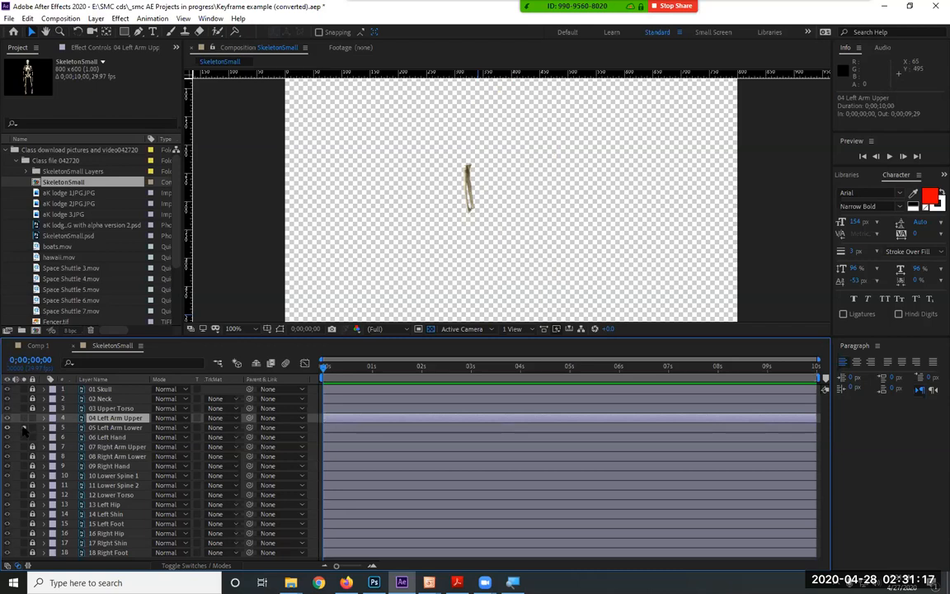
click(23, 417)
click(24, 437)
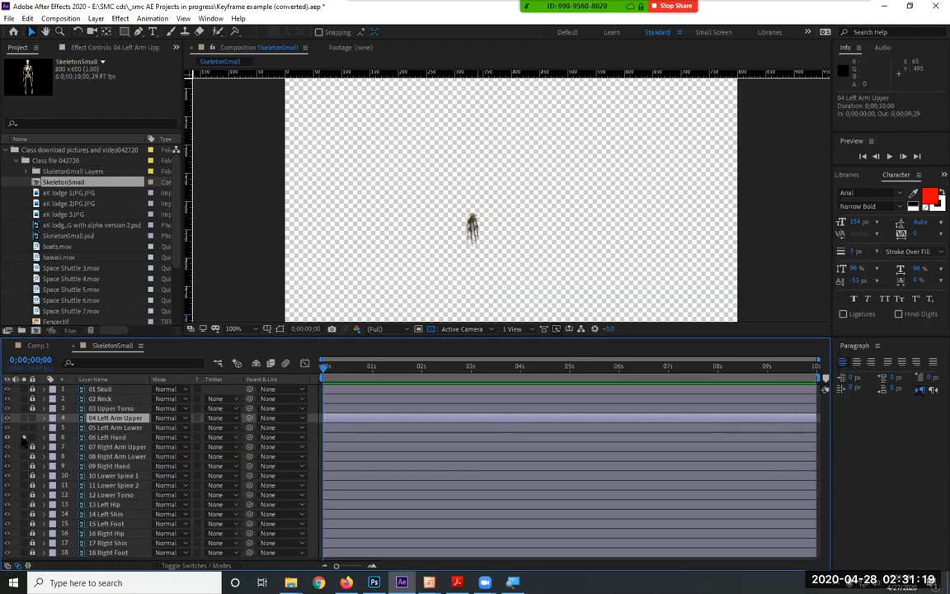
click(23, 437)
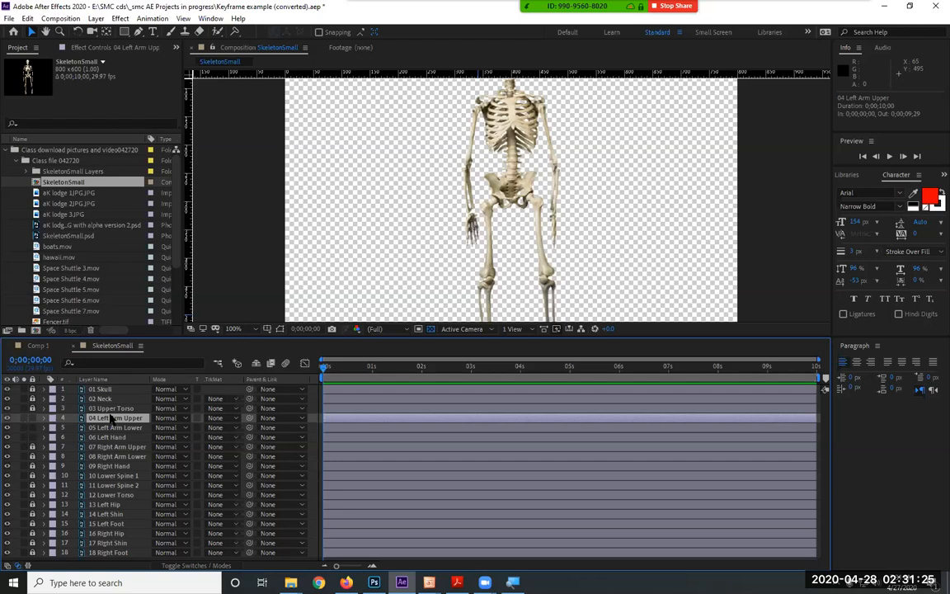
Rotate the 04 Left Arm Upper layer to about +126° and switch off the transparency grid.
key(p)
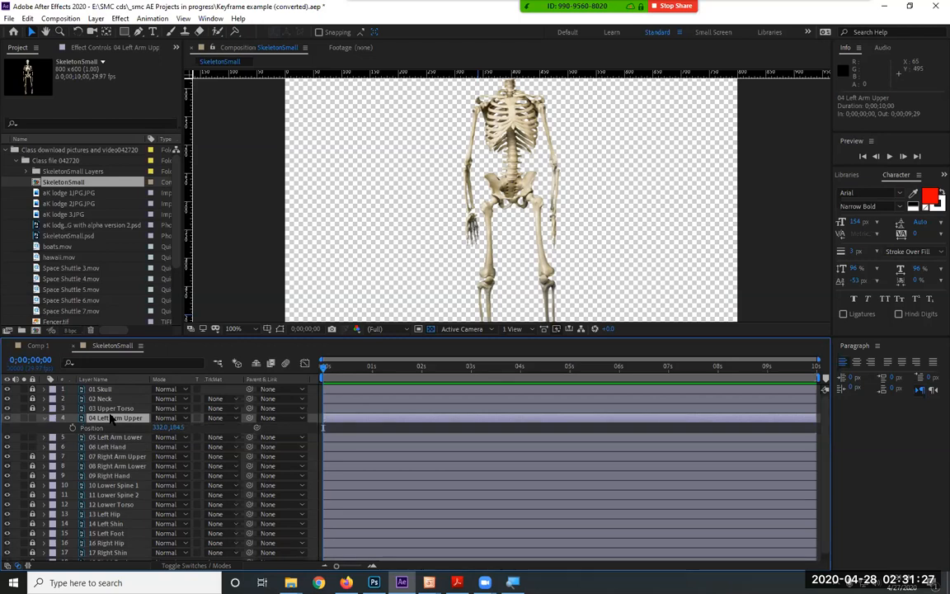
key(r)
drag(166, 428, 255, 403)
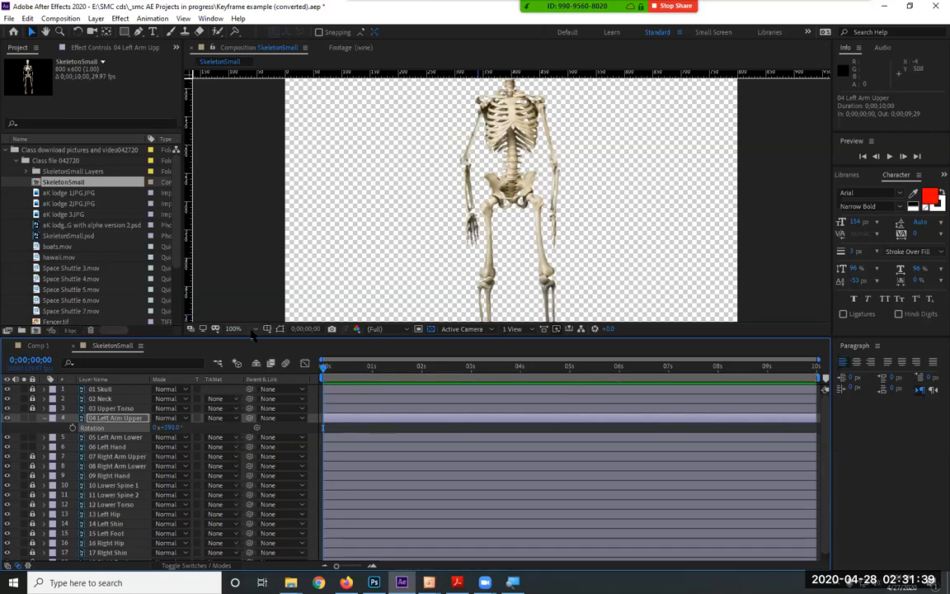
click(429, 329)
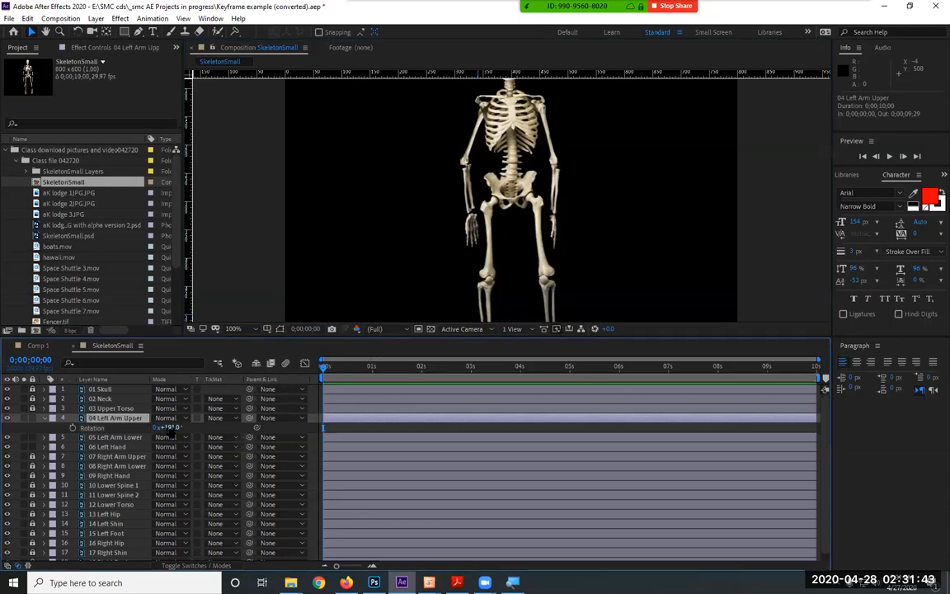
drag(160, 428, 132, 428)
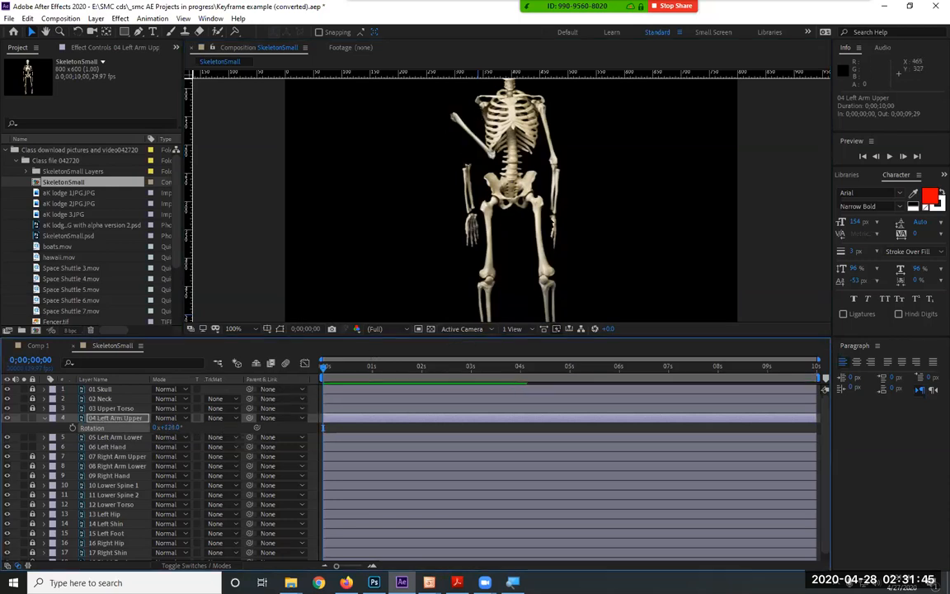
scroll(551, 149, down, 1)
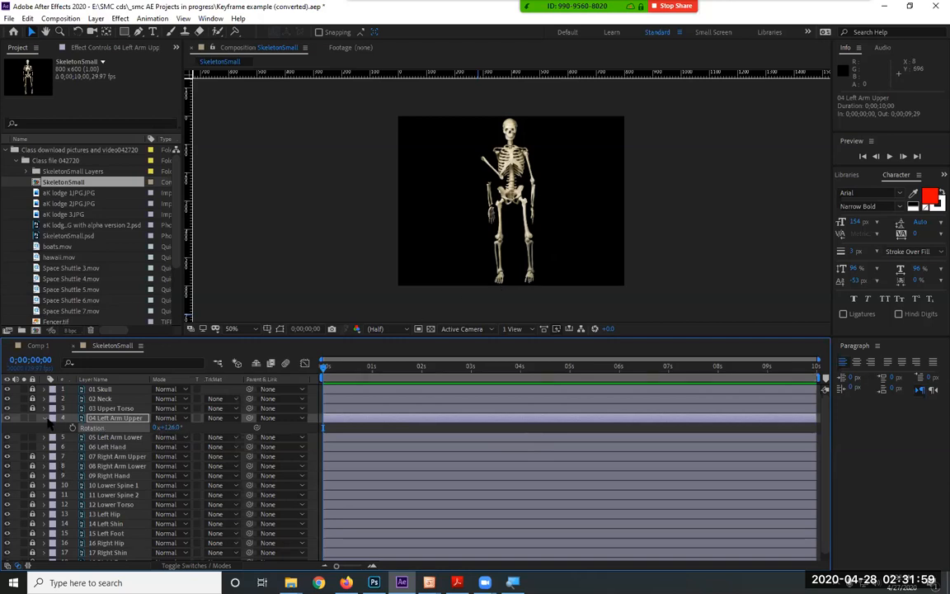
Try resetting the transform of 04 Left Arm Upper and, with the reset undone, shifting its anchor point to 15.5, 10.5.
click(44, 418)
click(44, 418)
click(160, 428)
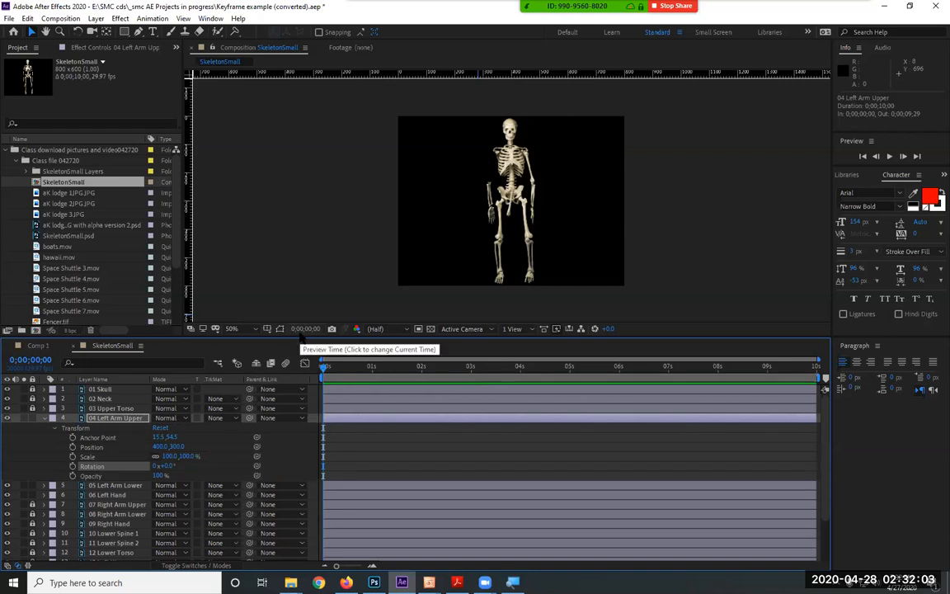
key(ctrl+z)
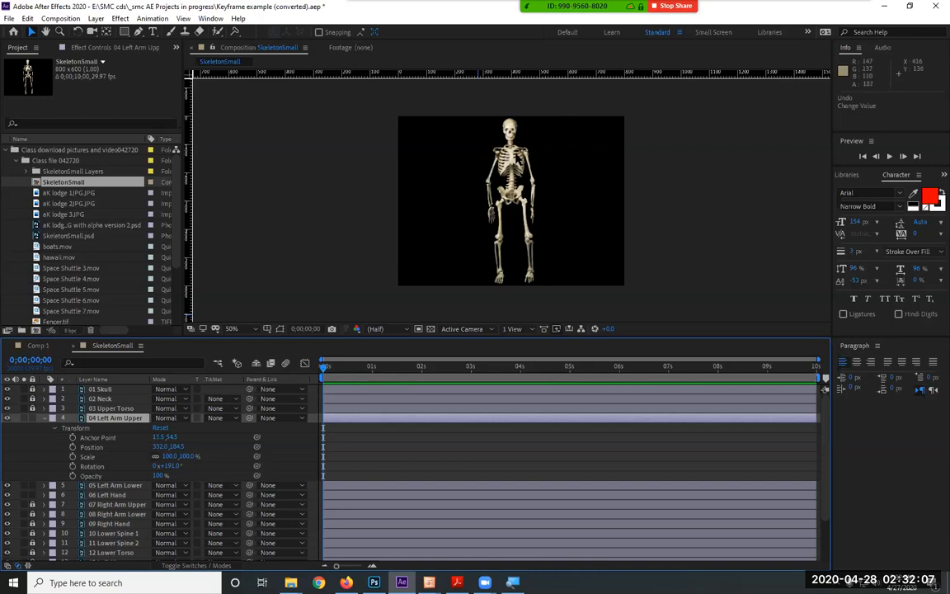
key(slash)
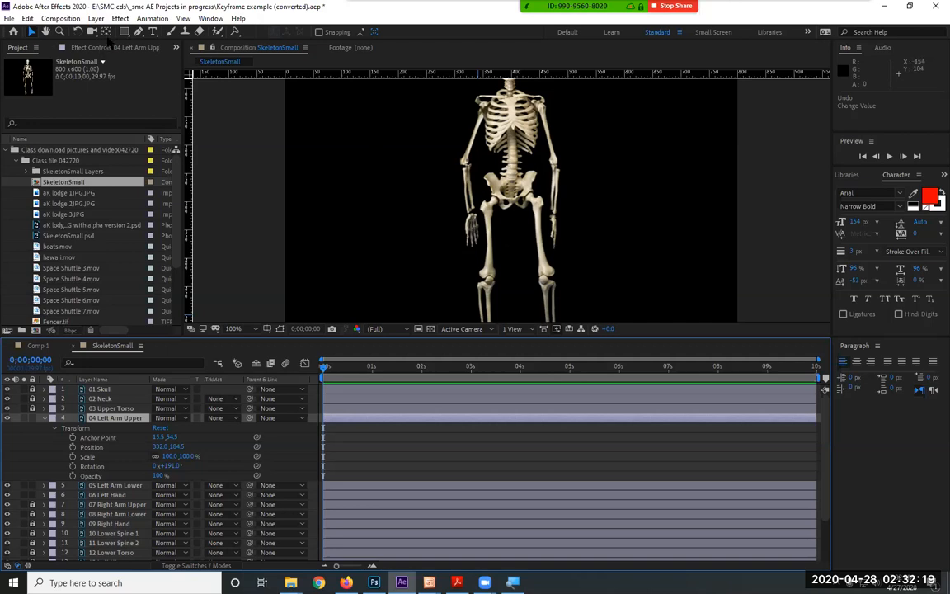
drag(203, 437, 150, 437)
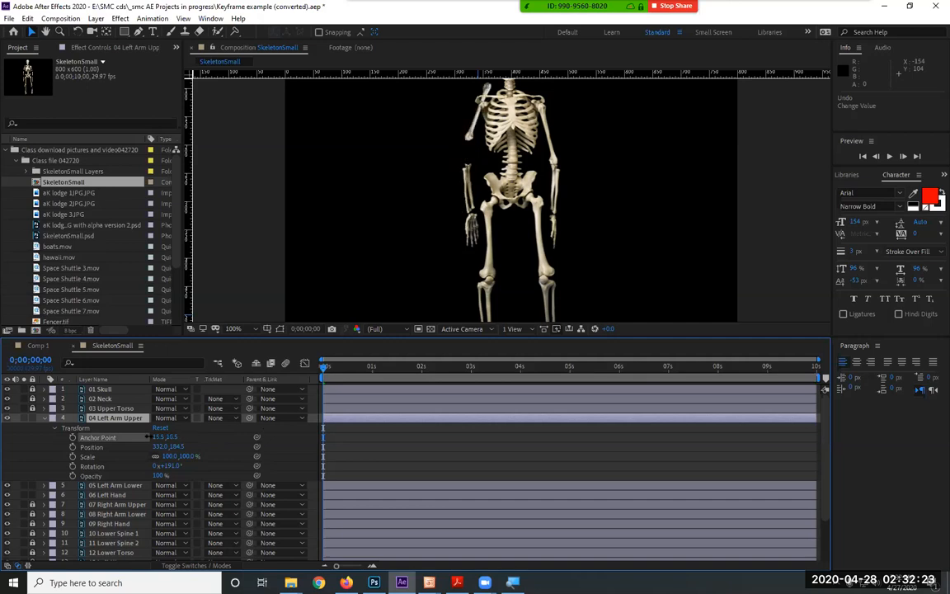
Show the layer controls, undo the anchor point and rotation changes on 04 Left Arm Upper, and keep 06 Left Hand unsoloed.
click(280, 329)
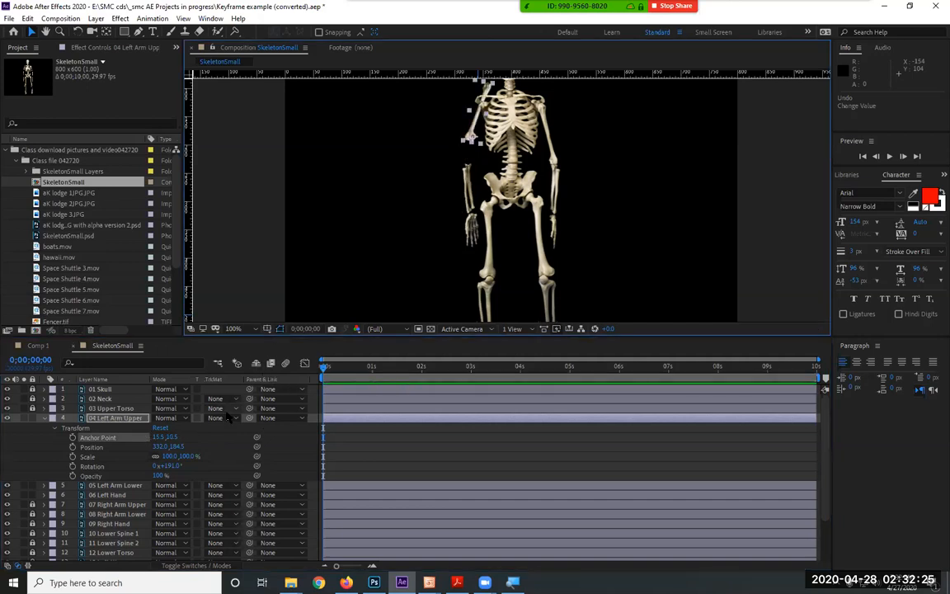
key(ctrl+z)
key(ctrl+z)
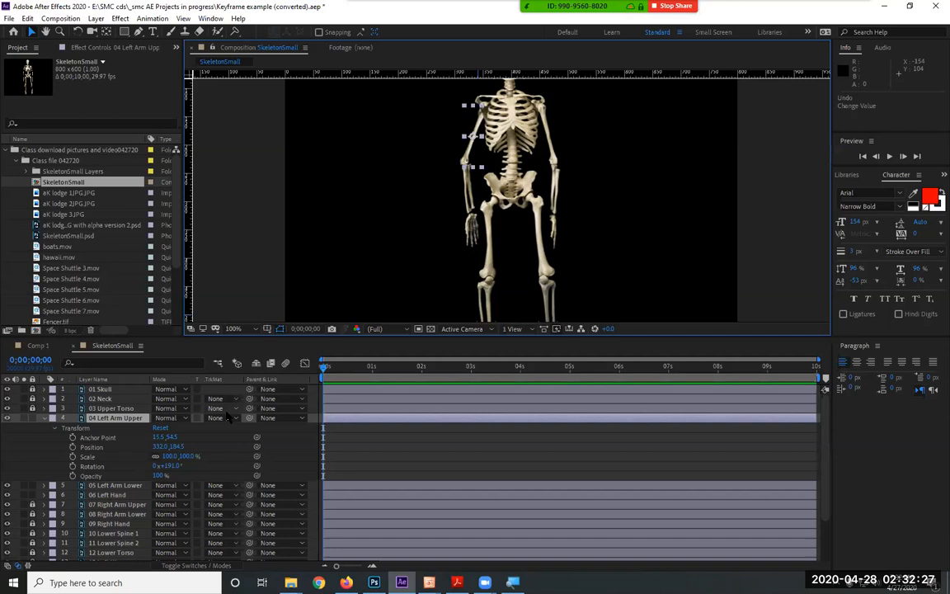
key(ctrl+z)
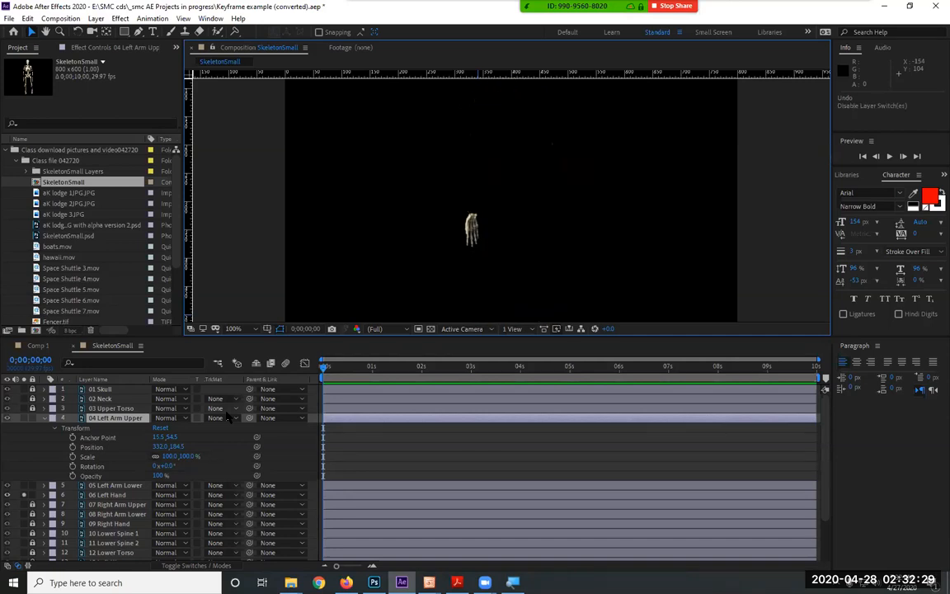
click(24, 495)
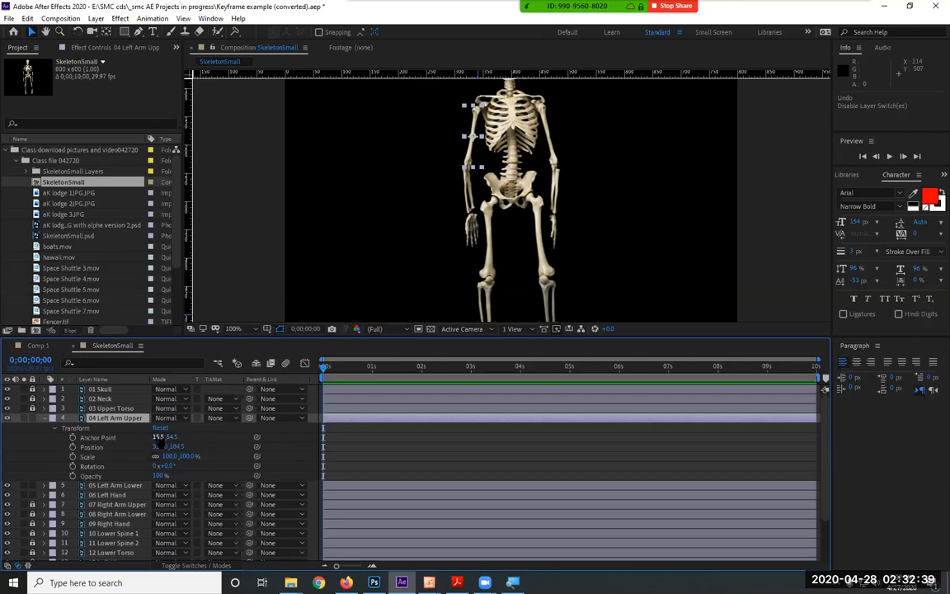
Try moving the 04 Left Arm Upper anchor point well outside the body with Pan Behind and rotating the layer to +156°.
click(106, 31)
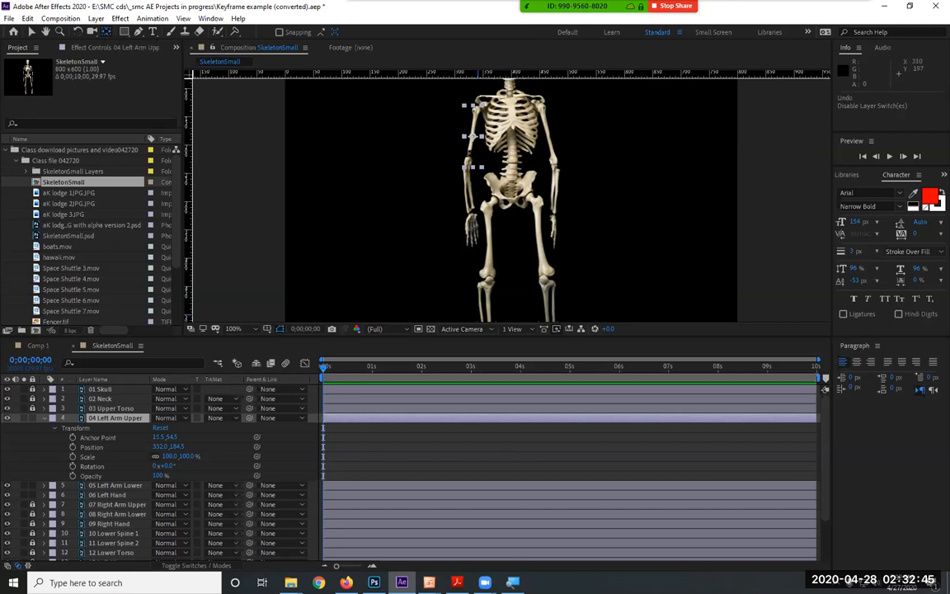
drag(472, 136, 382, 165)
drag(176, 466, 256, 456)
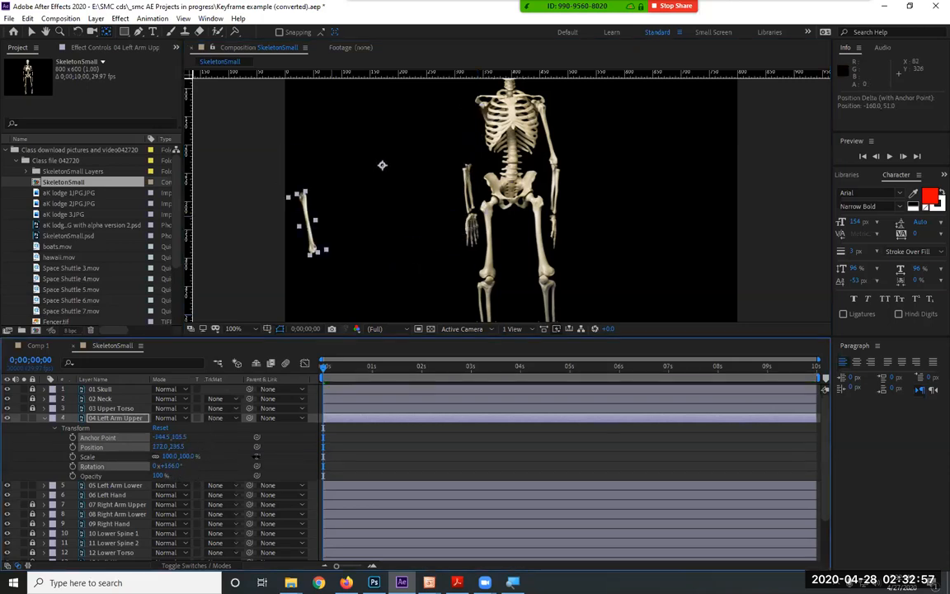
key(ctrl+z)
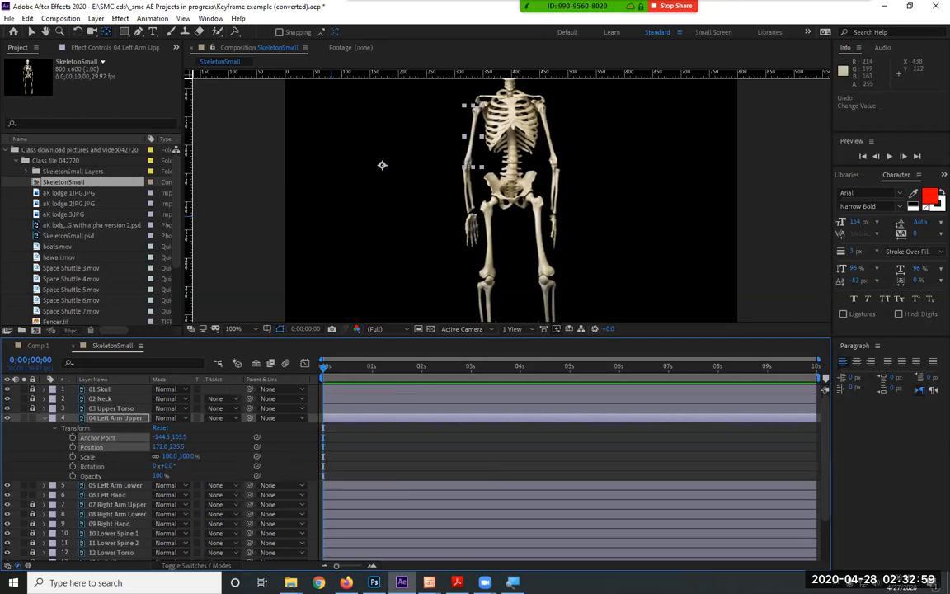
Place the 04 Left Arm Upper anchor point on the shoulder joint at about 19.5, 1.5, test its rotation and undo the test.
drag(382, 164, 477, 114)
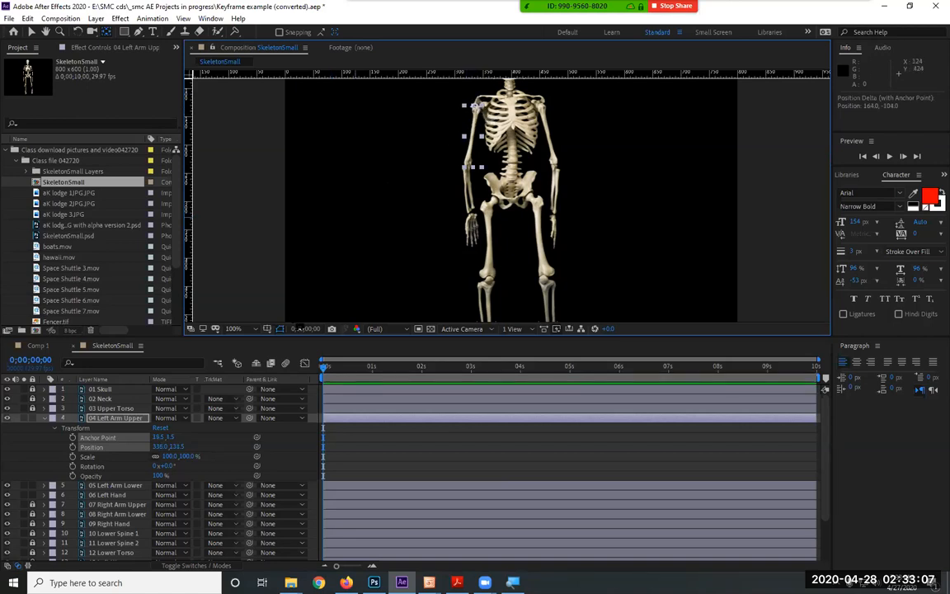
click(250, 436)
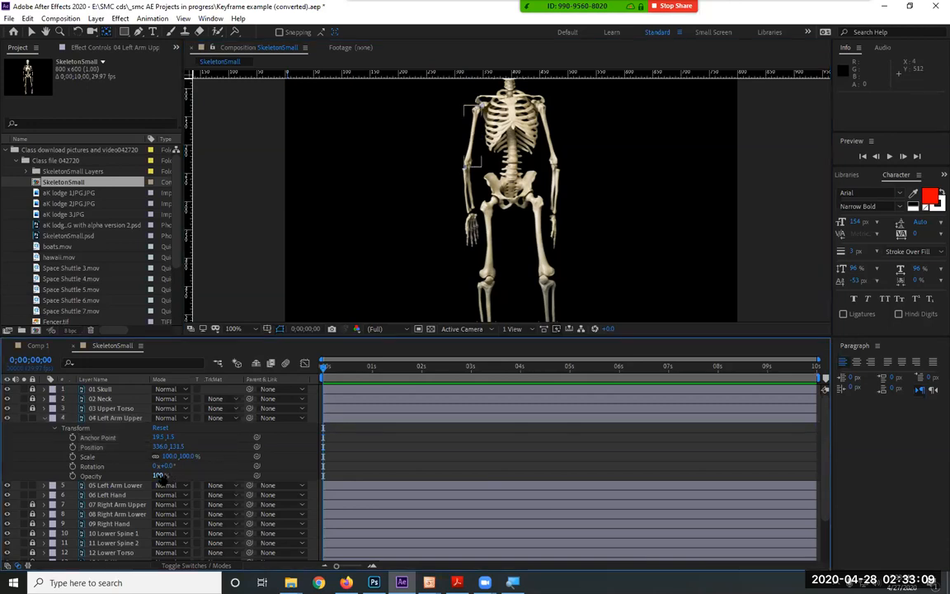
mouse_move(167, 467)
mouse_down()
mouse_move(216, 466)
mouse_move(98, 450)
mouse_move(180, 450)
mouse_move(169, 464)
mouse_up()
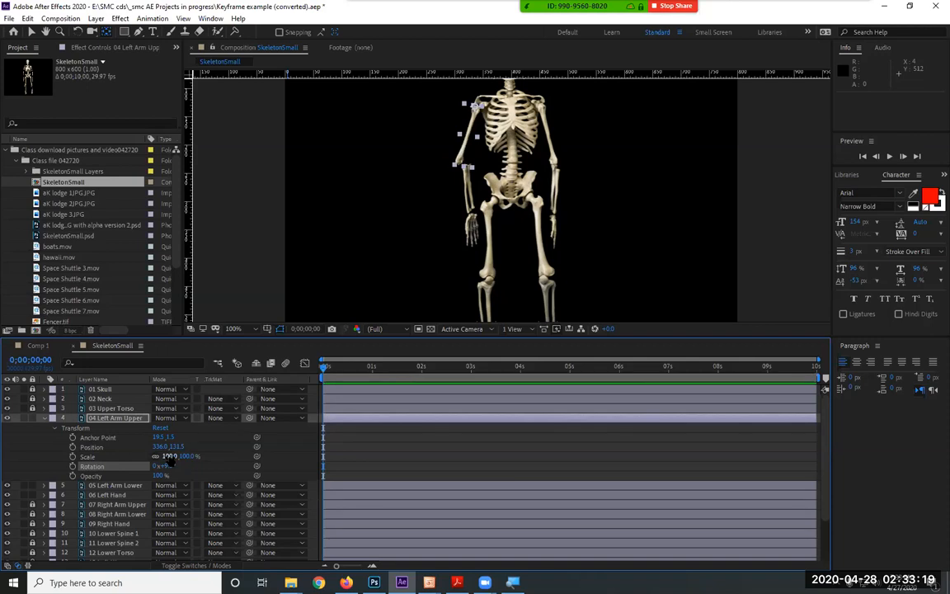
key(ctrl+z)
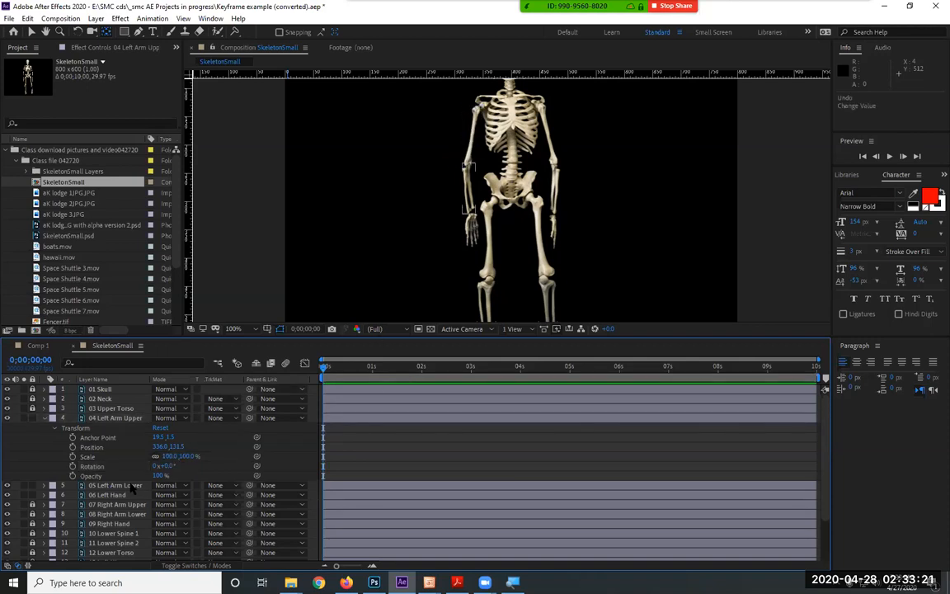
Move the 05 Left Arm Lower anchor point to the elbow, test the layer's rotation at +54° and undo the test.
click(130, 487)
drag(469, 189, 466, 164)
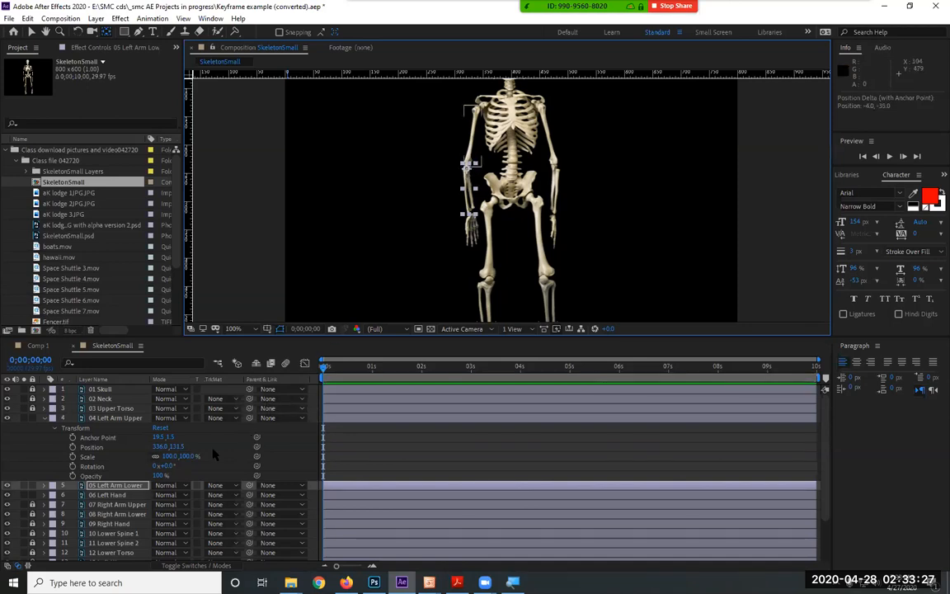
key(r)
drag(158, 494, 200, 501)
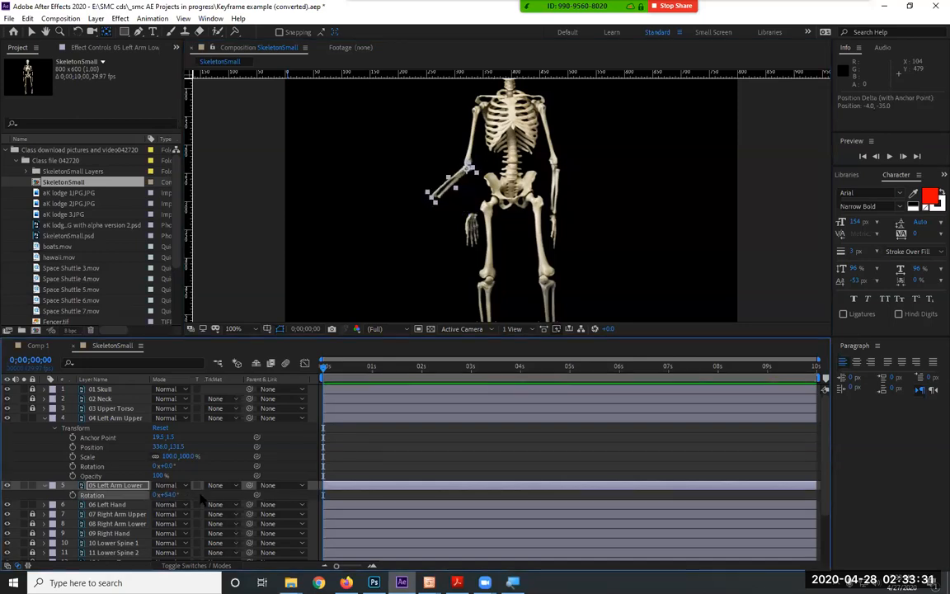
key(ctrl+z)
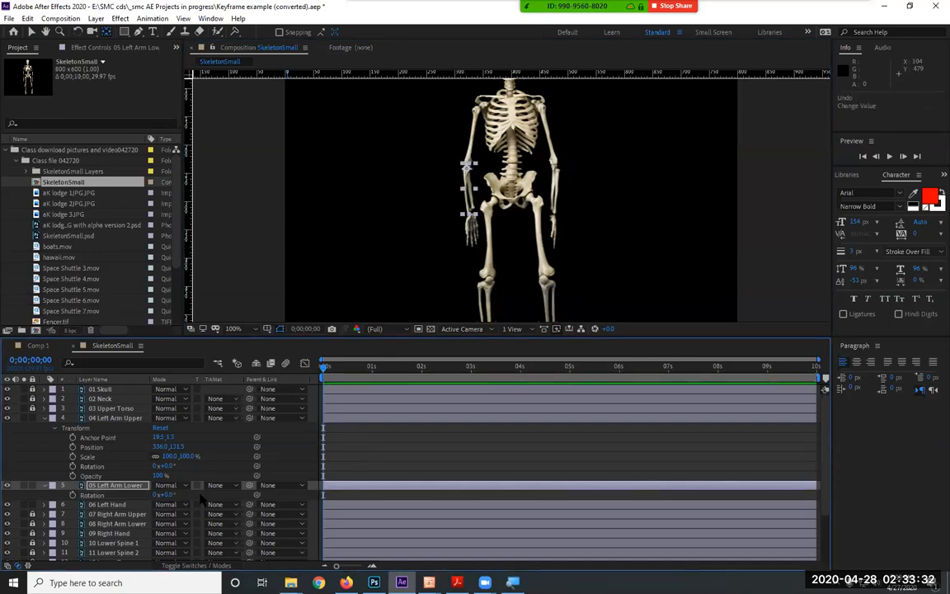
Move the 06 Left Hand anchor point to the wrist, test rotating the upper arm to +42° and the hand to +22°, undoing both.
click(106, 505)
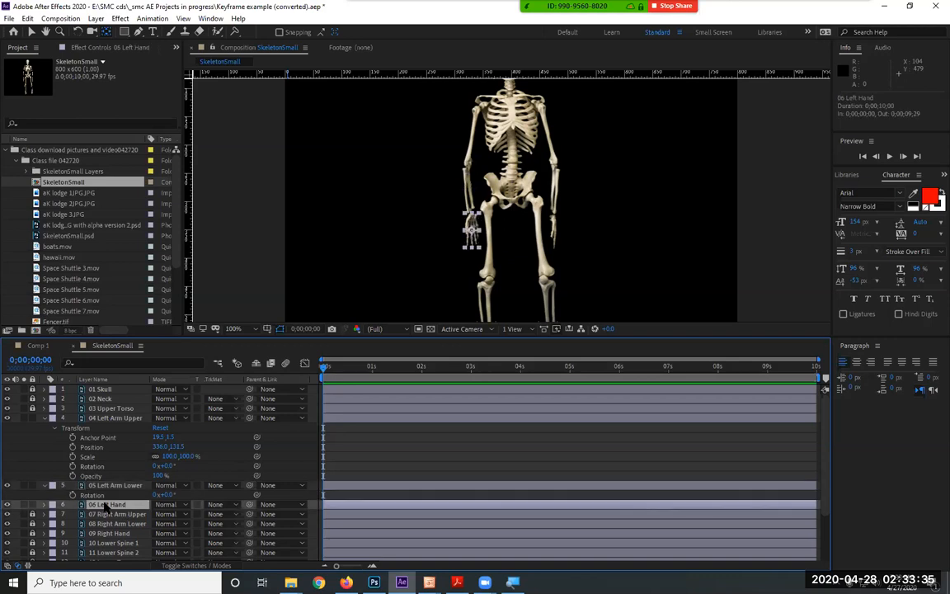
key(r)
drag(471, 230, 471, 214)
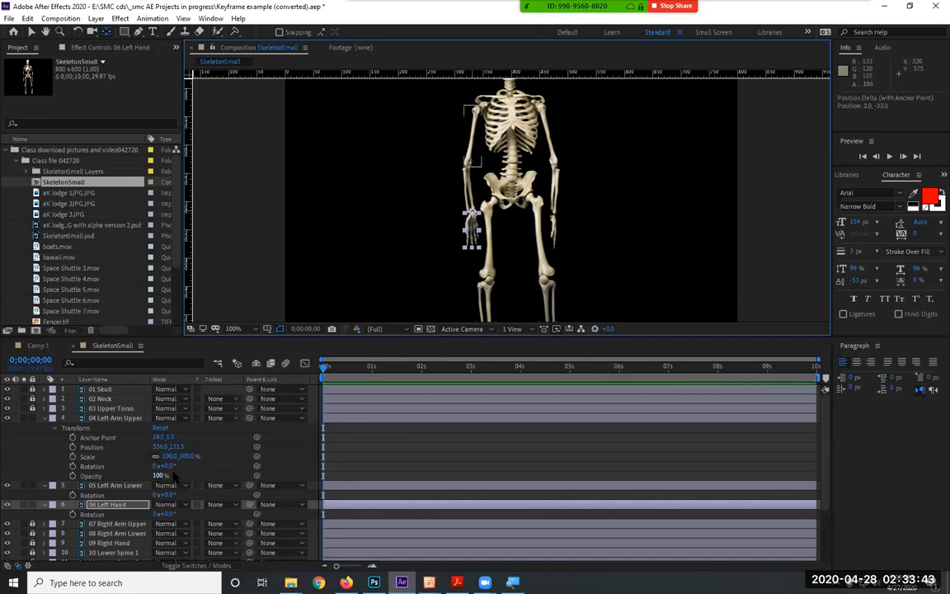
drag(163, 466, 198, 472)
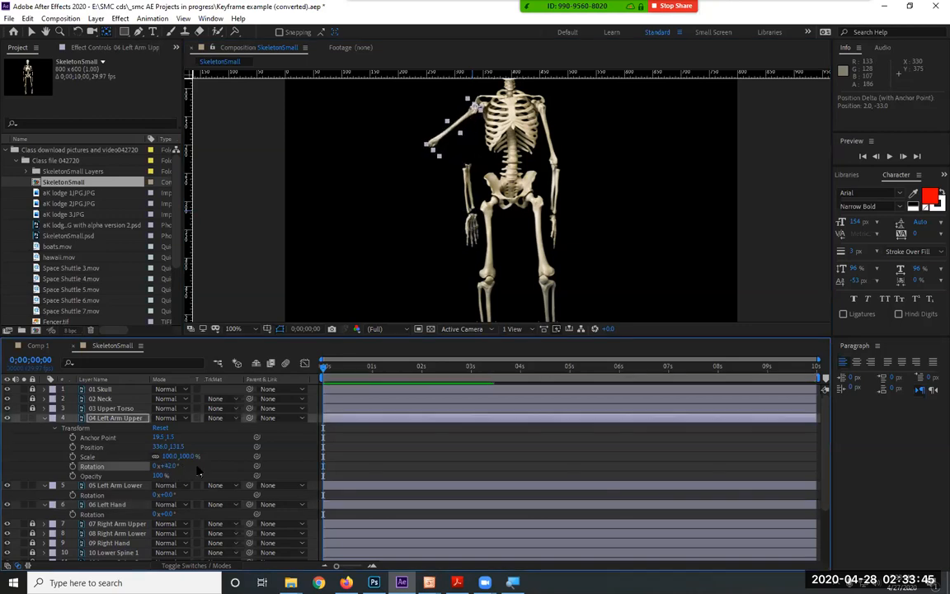
key(ctrl+z)
mouse_move(162, 513)
mouse_down()
mouse_move(231, 511)
mouse_move(169, 512)
mouse_move(213, 503)
mouse_move(180, 511)
mouse_up()
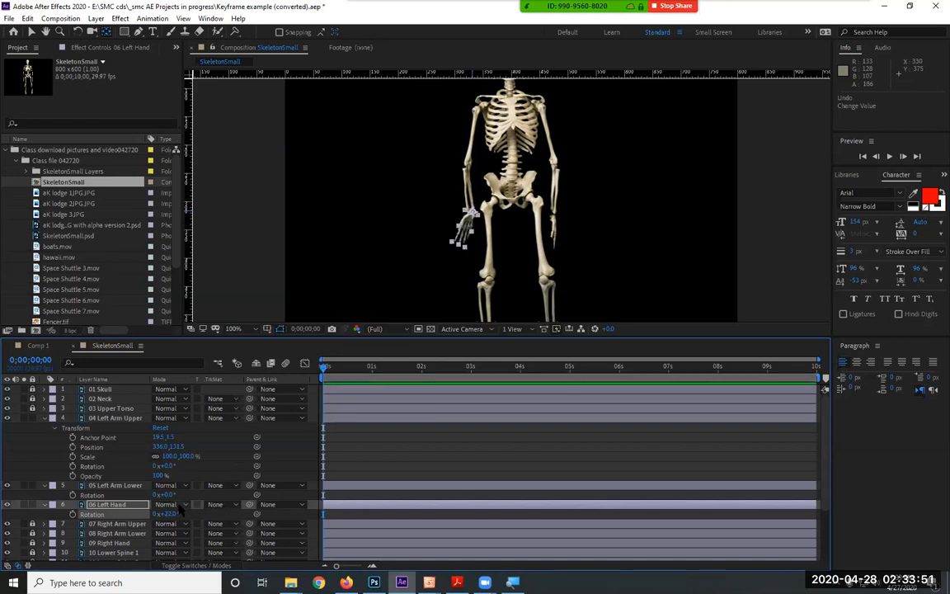
key(ctrl+z)
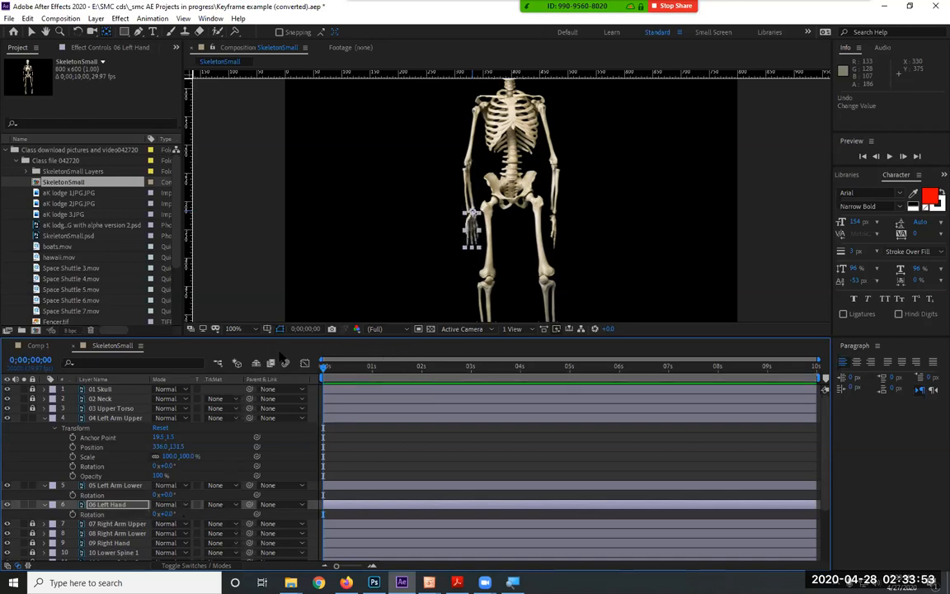
Display the layer switches instead of the modes, collapse the left arm layers' properties and select all three layers.
click(45, 418)
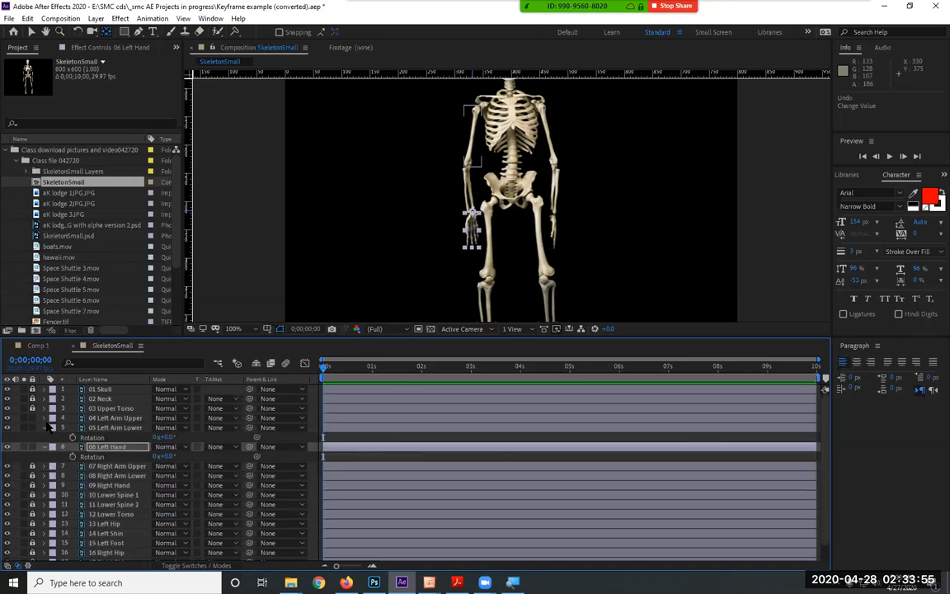
click(45, 427)
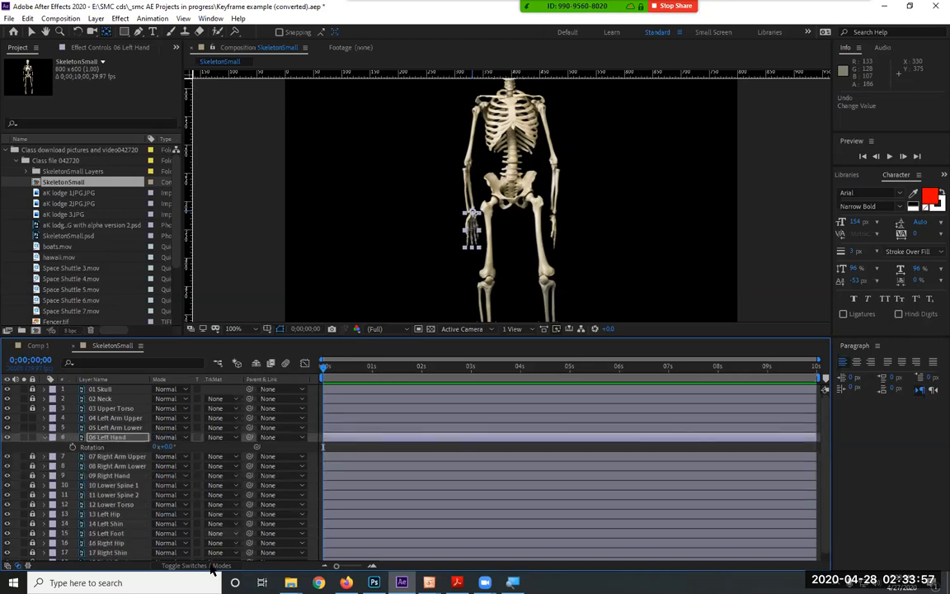
key(F4)
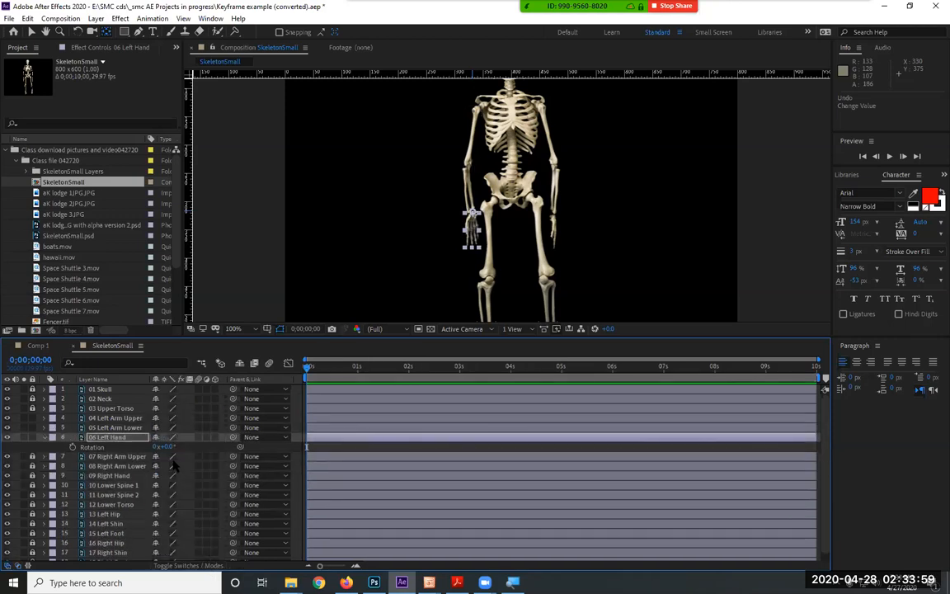
click(113, 418)
shift+click(113, 438)
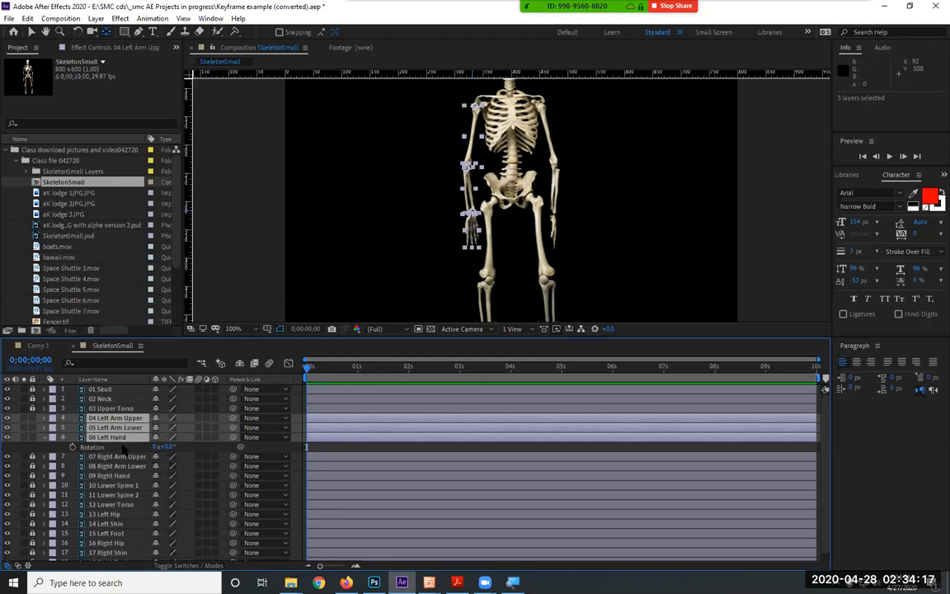
click(45, 438)
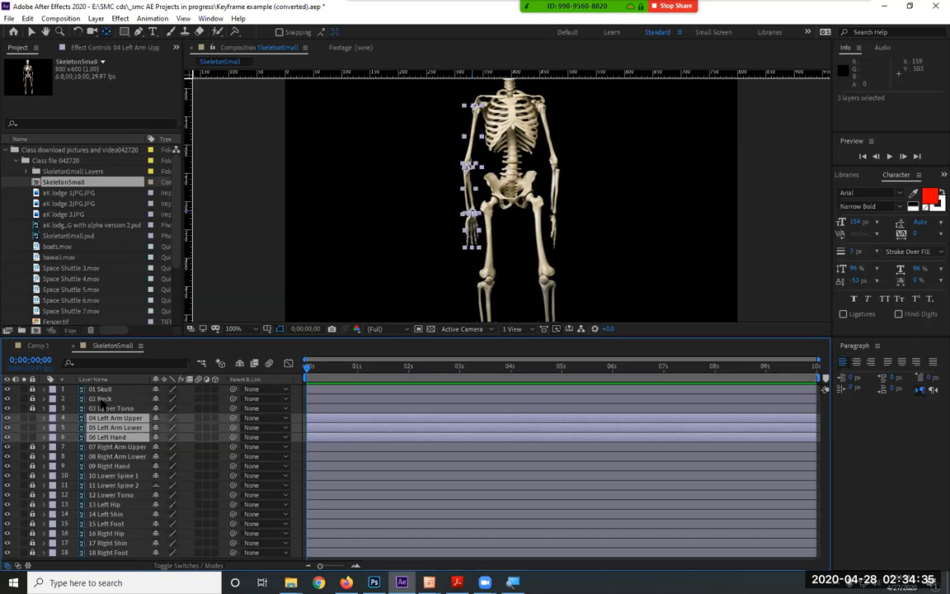
Parent the 06 Left Hand layer to 05 Left Arm Lower.
click(120, 438)
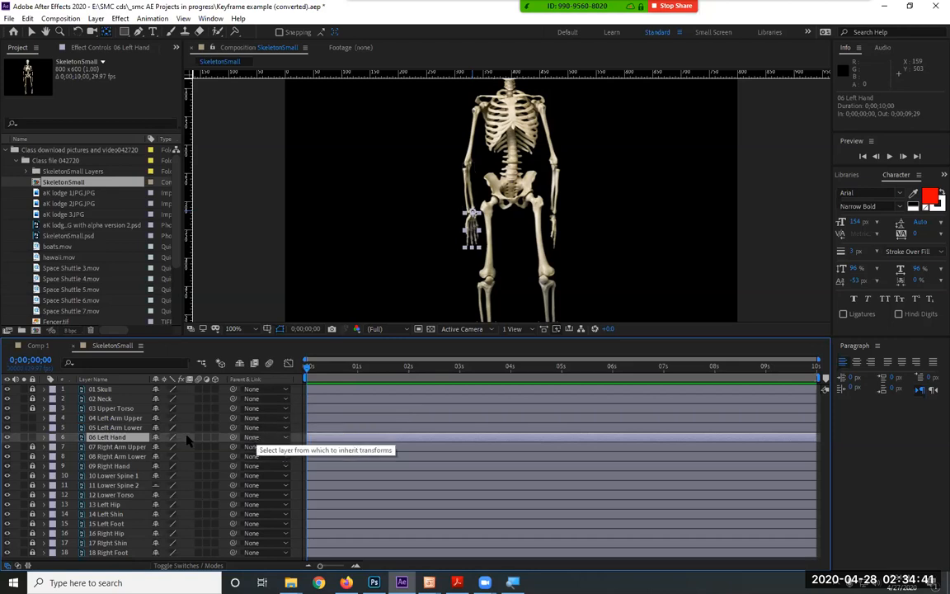
click(252, 437)
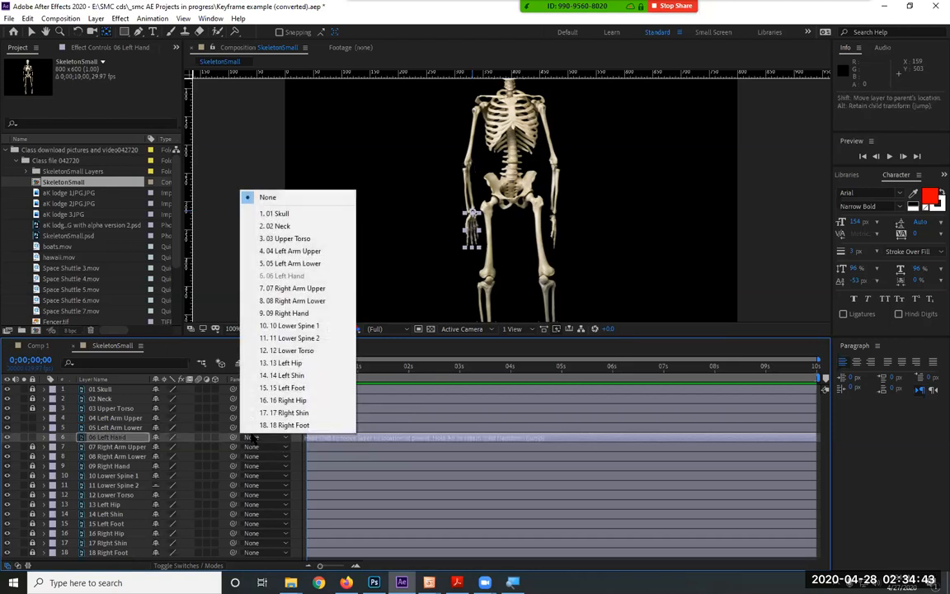
click(307, 264)
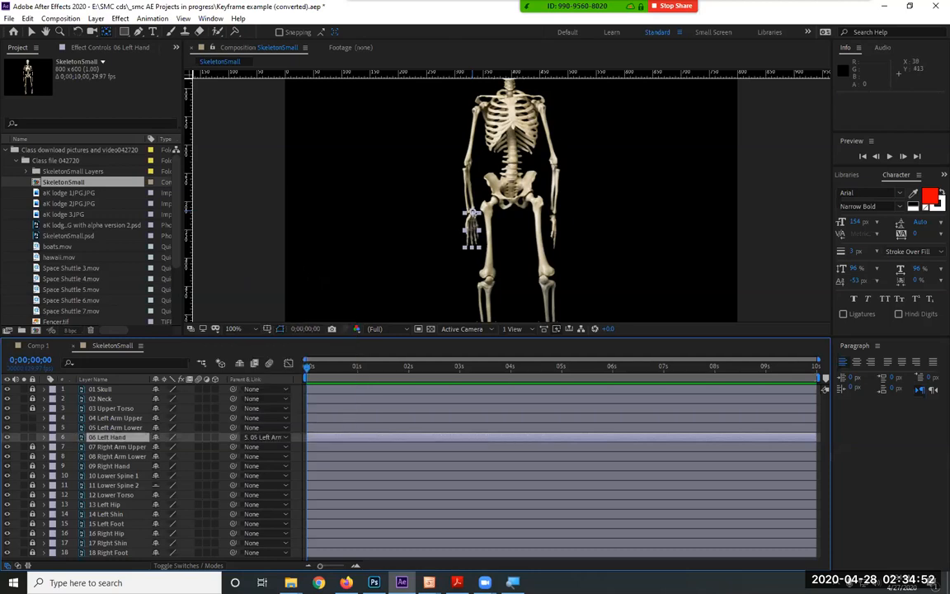
Parent the 05 Left Arm Lower layer to 04 Left Arm Upper and select the upper arm layer.
click(116, 428)
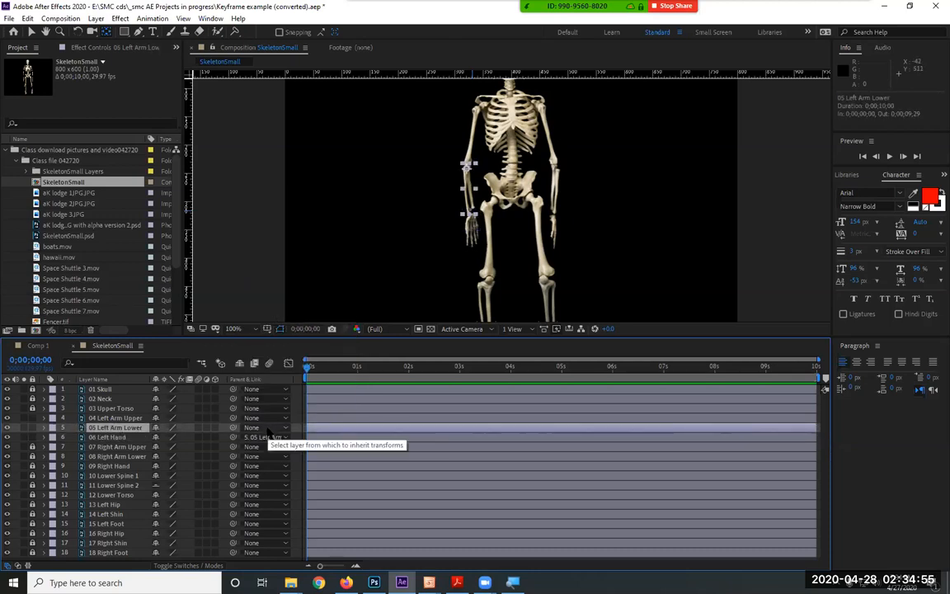
click(262, 428)
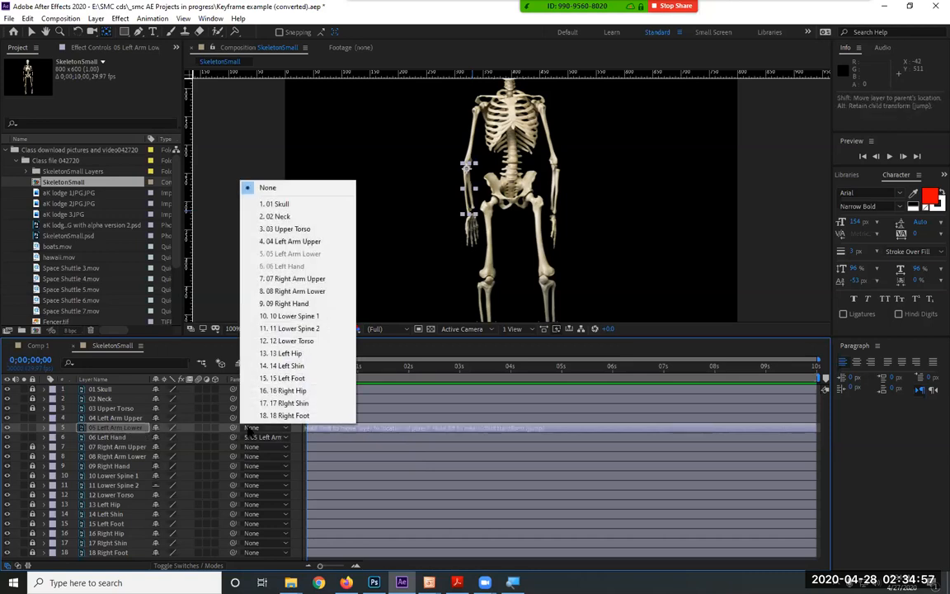
click(311, 241)
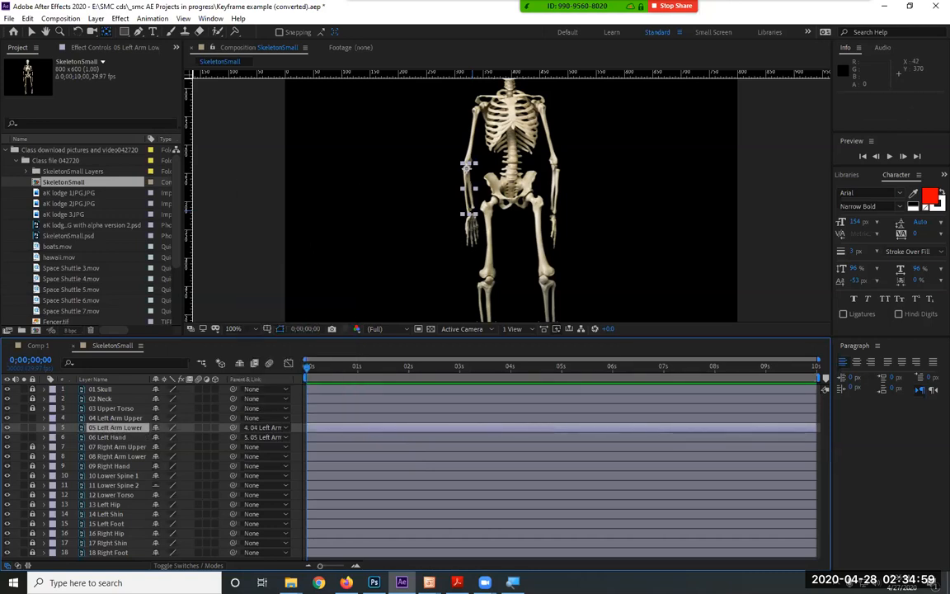
click(125, 418)
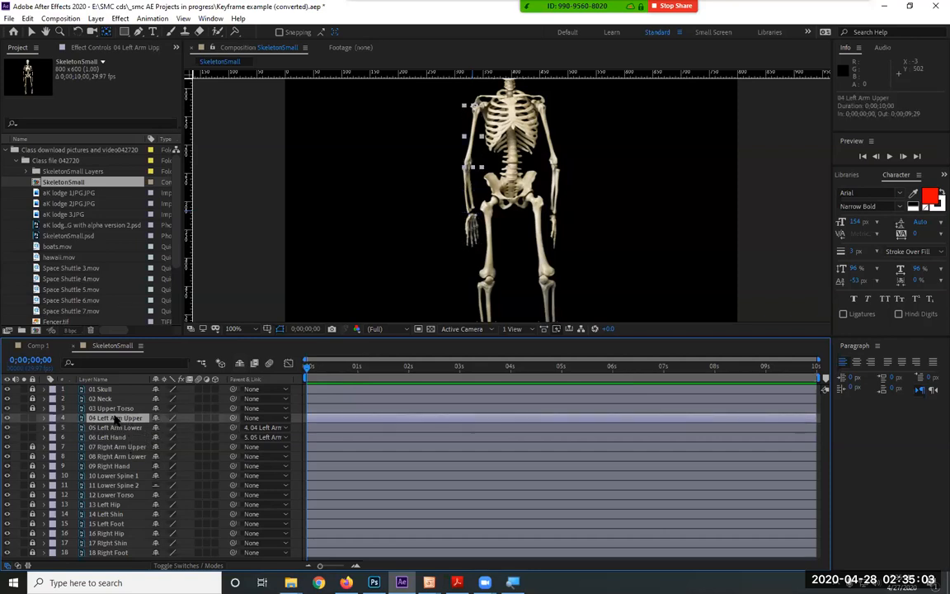
Reveal the Rotation property of the three left arm layers and rotate 04 Left Arm Upper to +53°.
shift+click(112, 438)
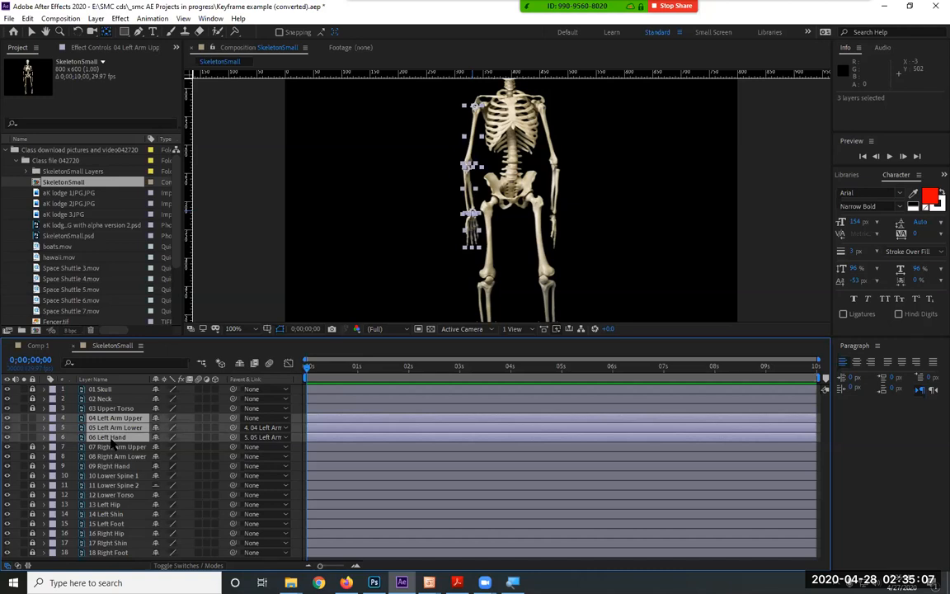
key(r)
click(116, 418)
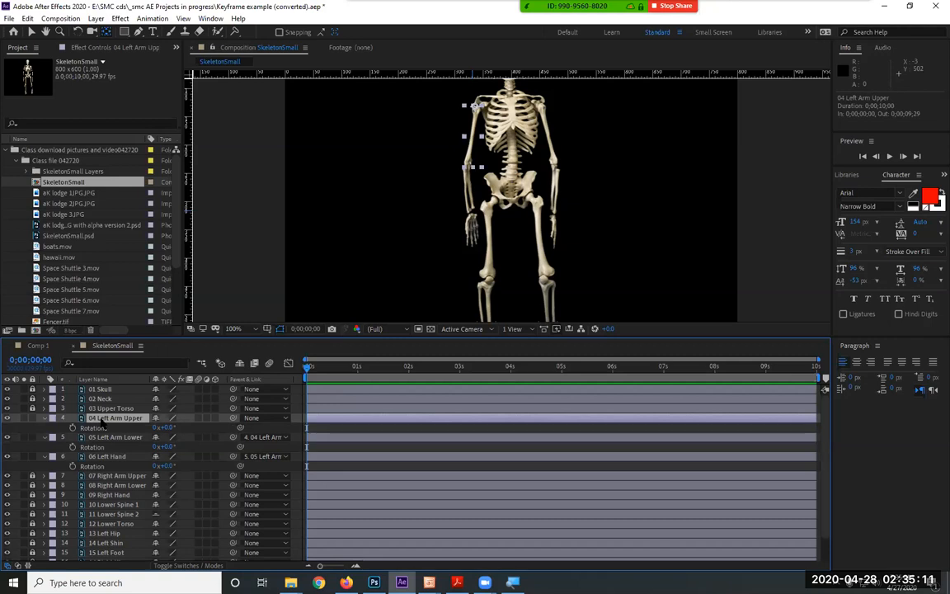
mouse_move(163, 427)
mouse_down()
mouse_move(216, 432)
mouse_move(165, 427)
mouse_move(212, 431)
mouse_move(180, 418)
mouse_up()
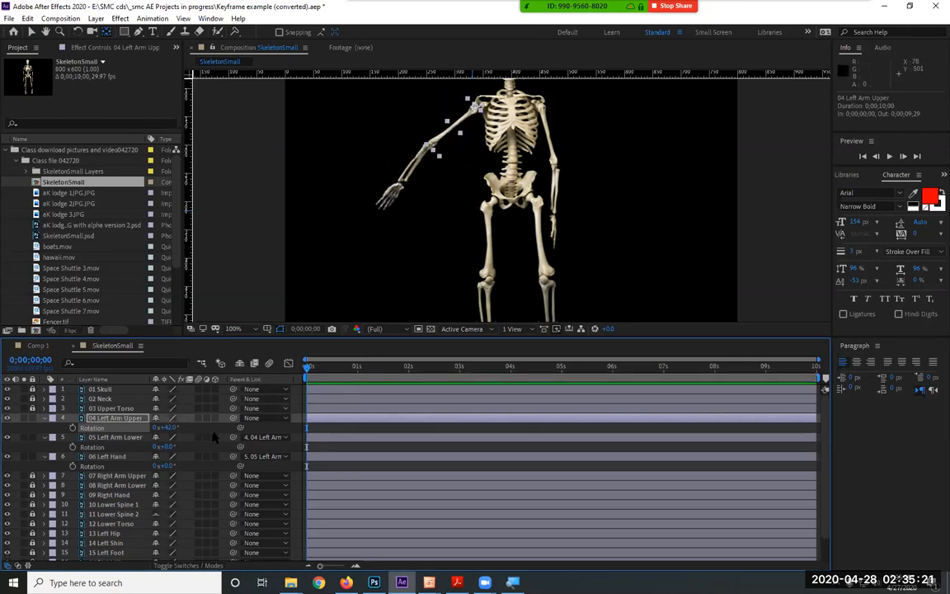
mouse_move(167, 427)
mouse_down()
mouse_move(191, 420)
mouse_move(145, 410)
mouse_move(165, 410)
mouse_up()
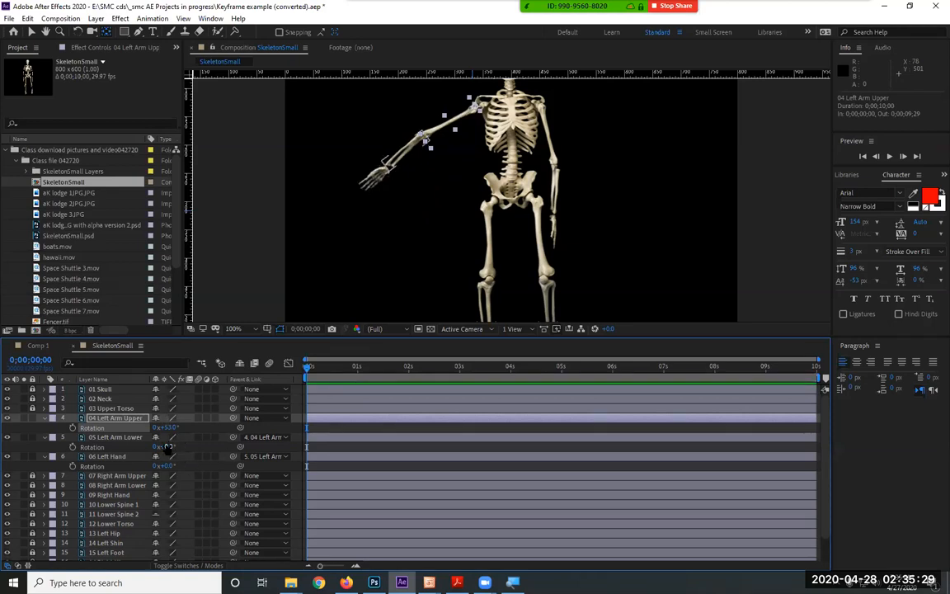
Rotate the 05 Left Arm Lower layer to -4° and the 06 Left Hand layer to +7°.
drag(176, 446, 150, 437)
drag(132, 391, 153, 400)
drag(204, 439, 175, 446)
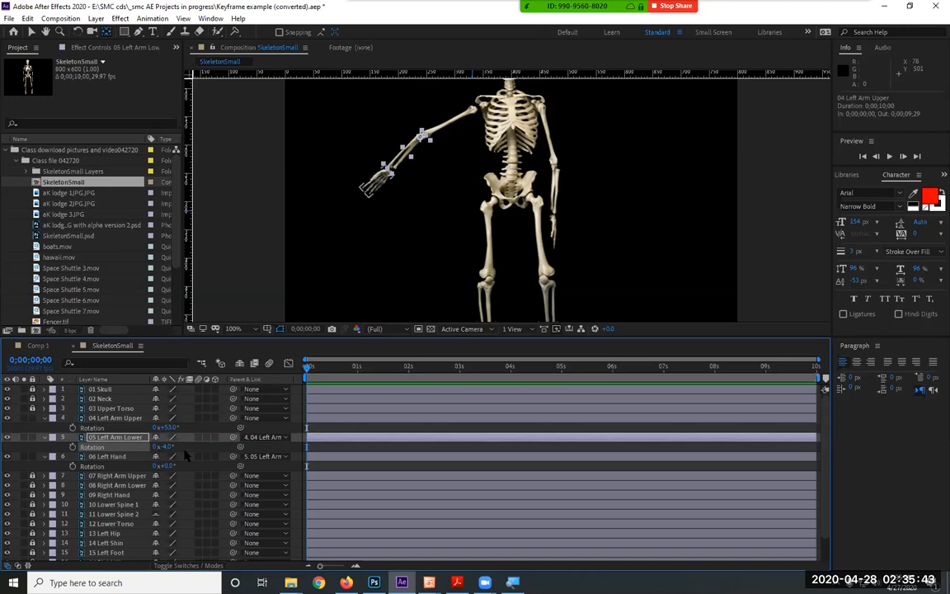
drag(169, 466, 183, 503)
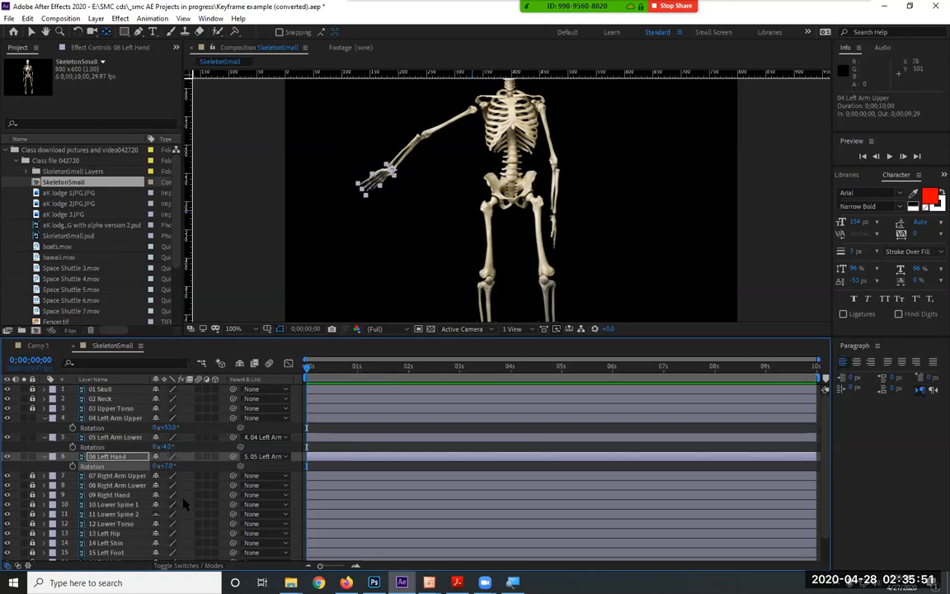
Select each left arm piece on the skeleton in turn, and rotate 04 Left Arm Upper back down to +5°.
click(451, 121)
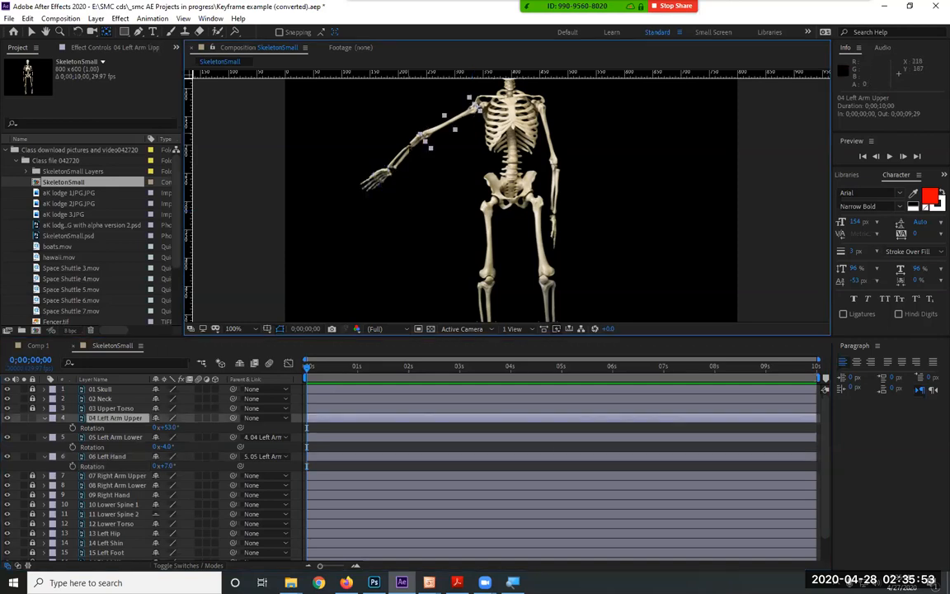
click(412, 147)
click(369, 181)
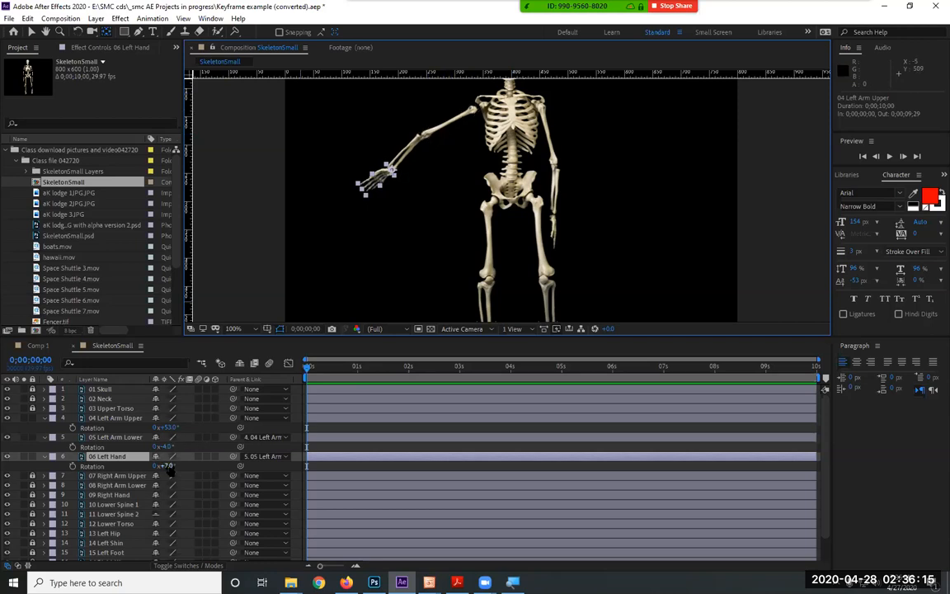
drag(169, 427, 123, 419)
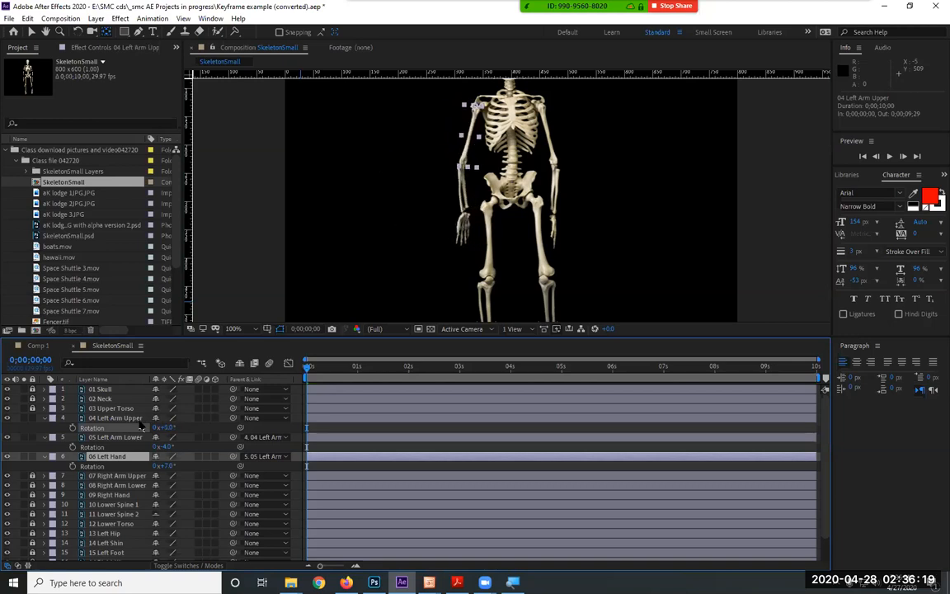
click(117, 419)
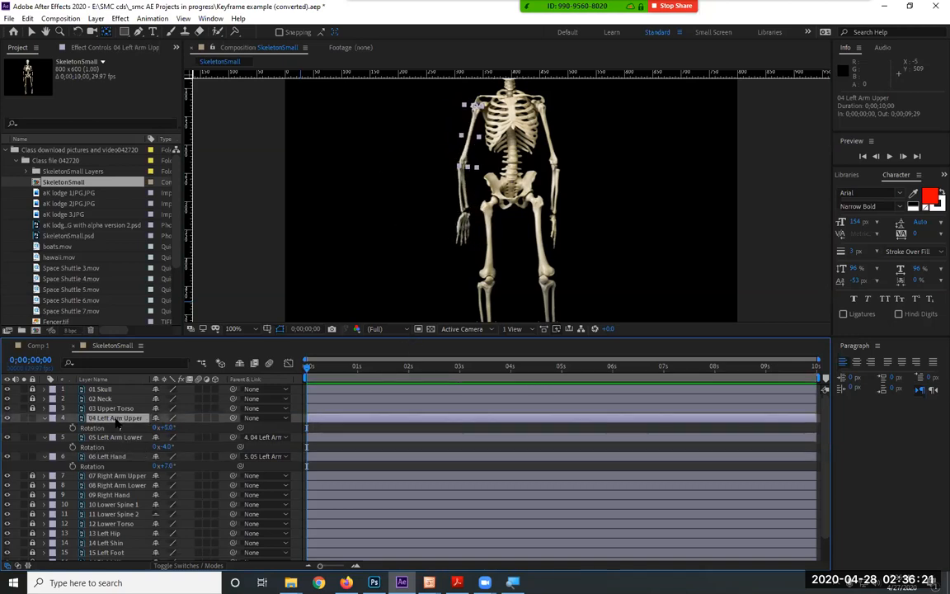
Show the Anchor Point of 04 Left Arm Upper, drag the point outside the arm and return it to the shoulder joint.
click(426, 100)
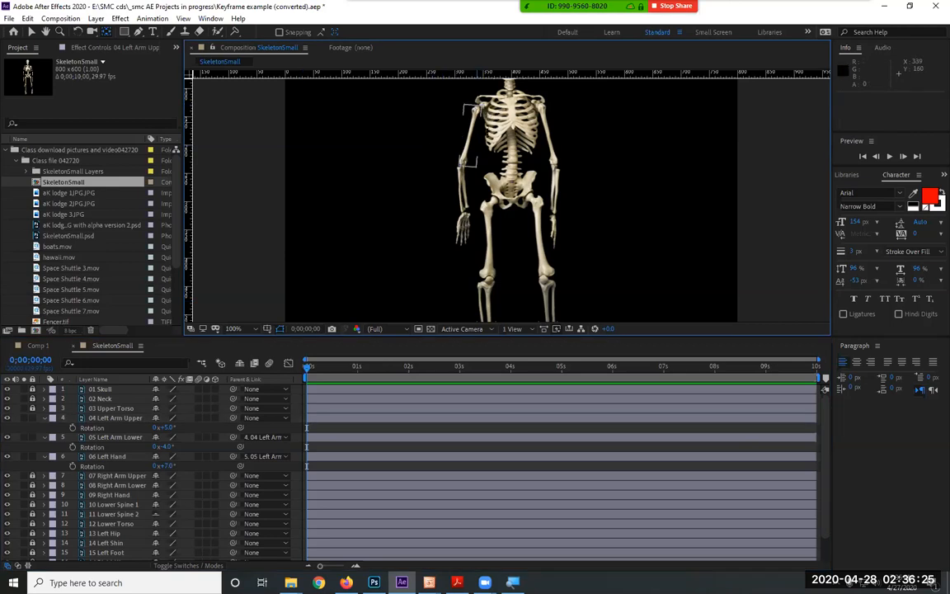
click(478, 164)
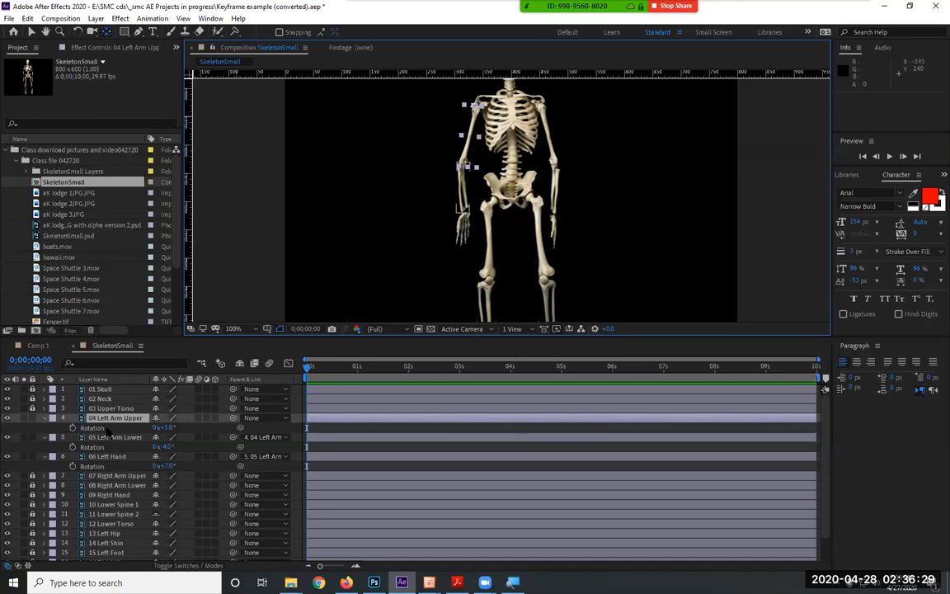
key(a)
click(106, 31)
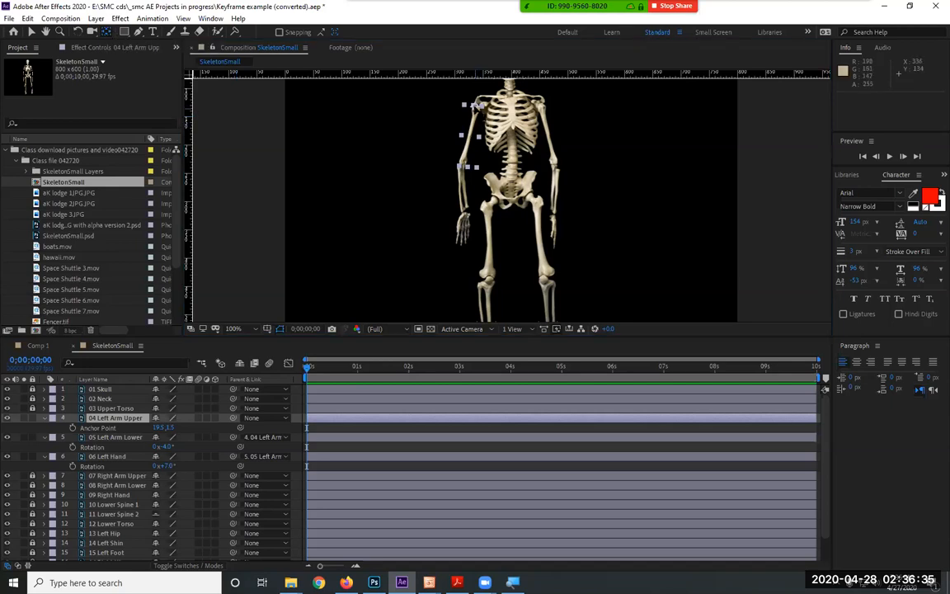
drag(479, 100, 437, 180)
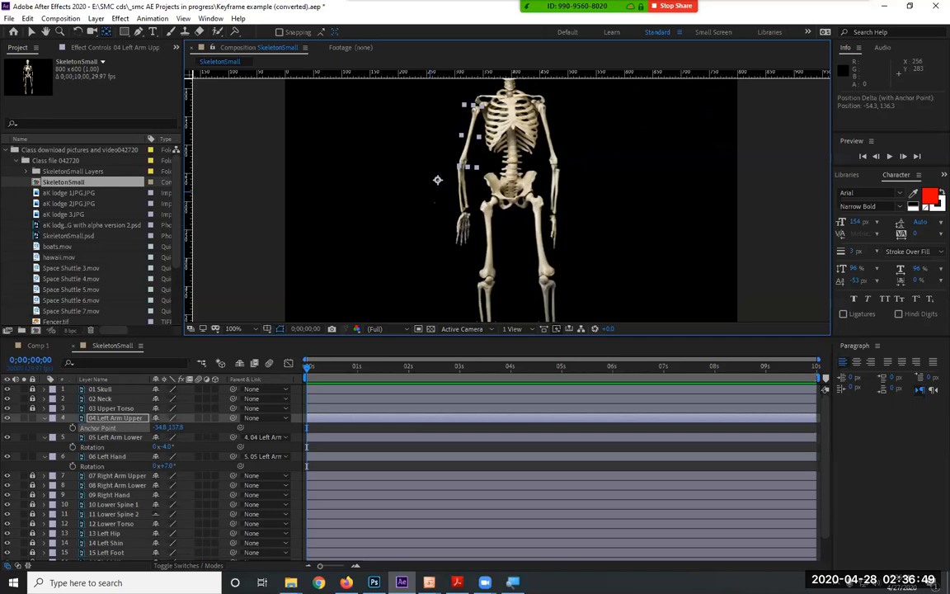
drag(436, 179, 430, 97)
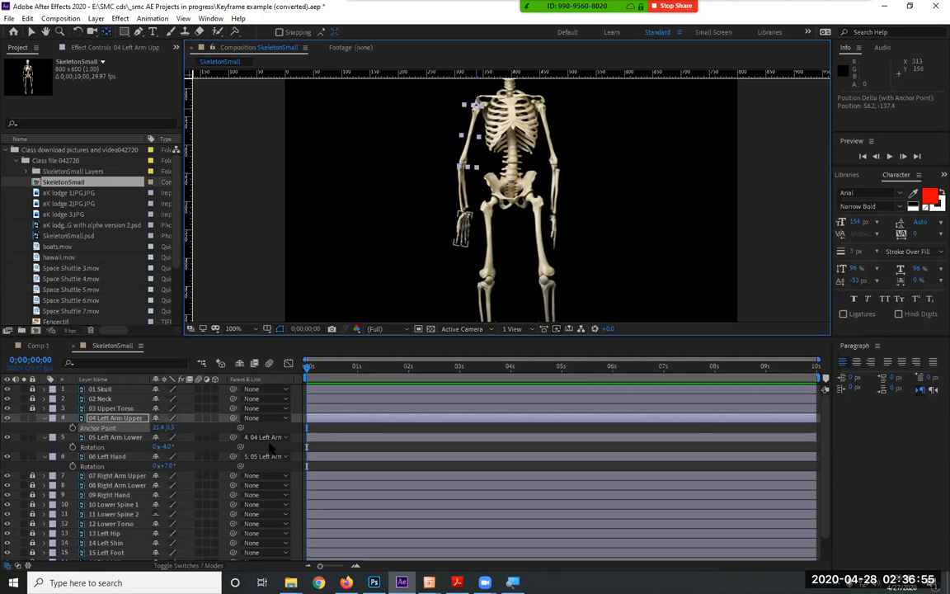
Set the parent of both 05 Left Arm Lower and 06 Left Hand to None.
click(270, 439)
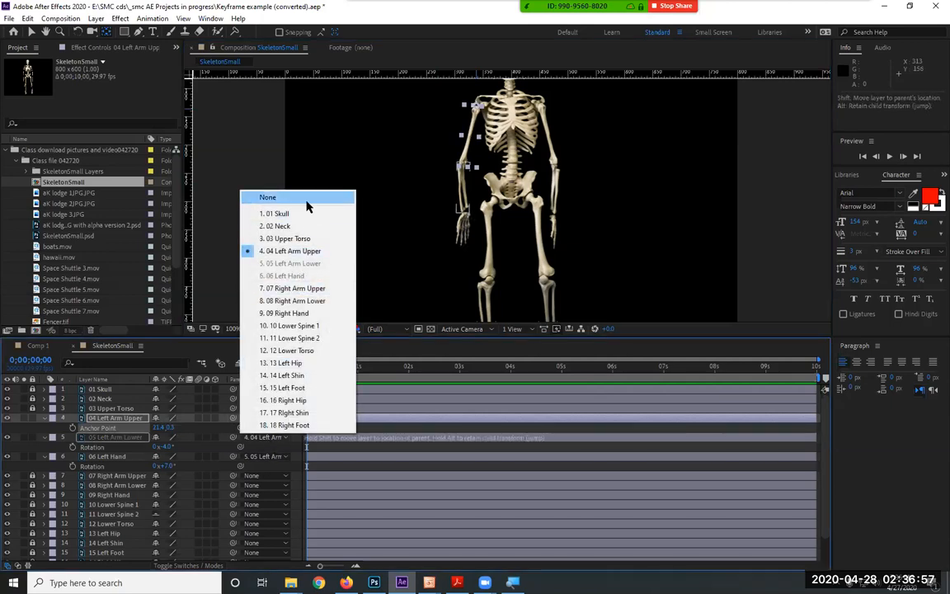
click(307, 198)
click(273, 458)
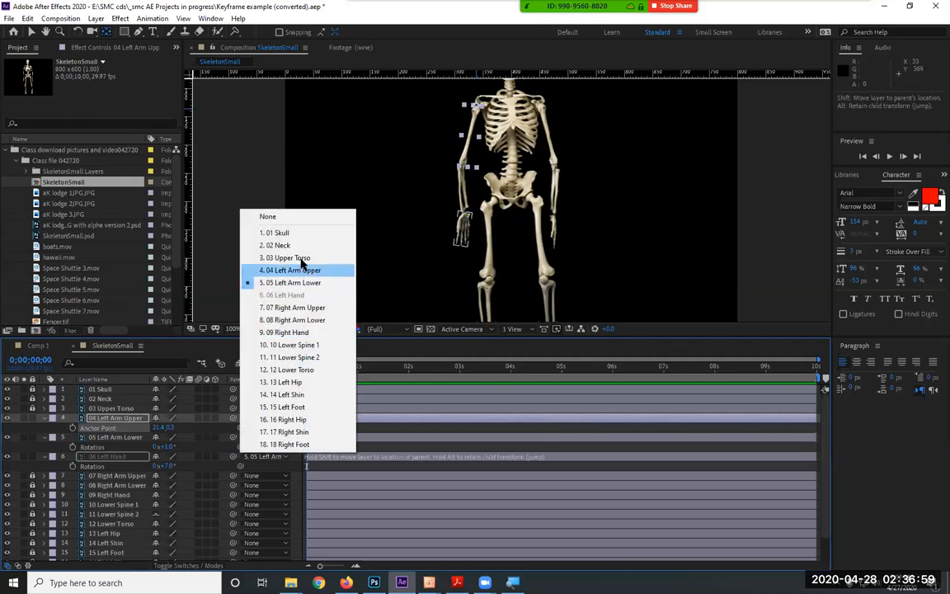
click(310, 218)
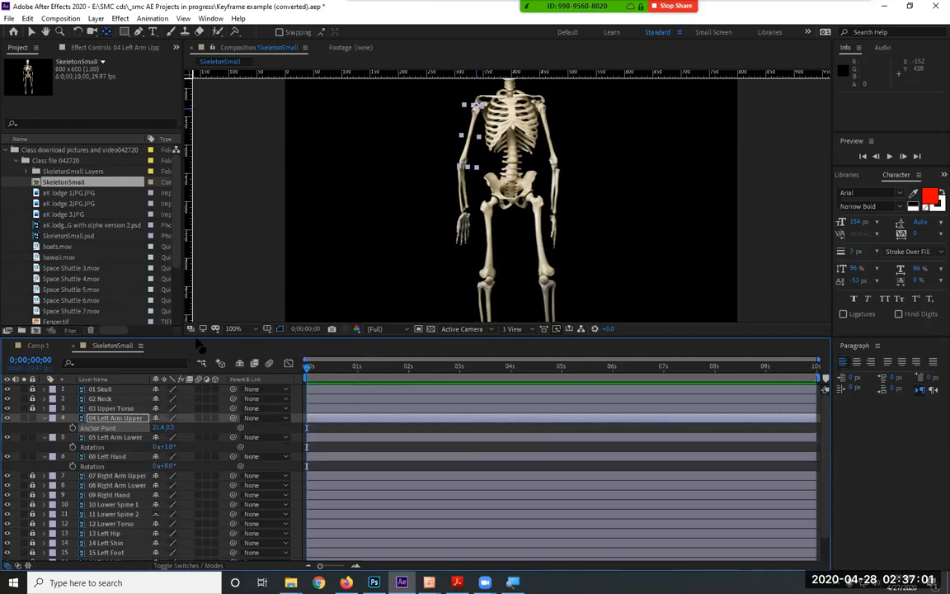
Show the Rotation of 04 Left Arm Upper, test rotating it to +88° and undo the rotation.
click(128, 419)
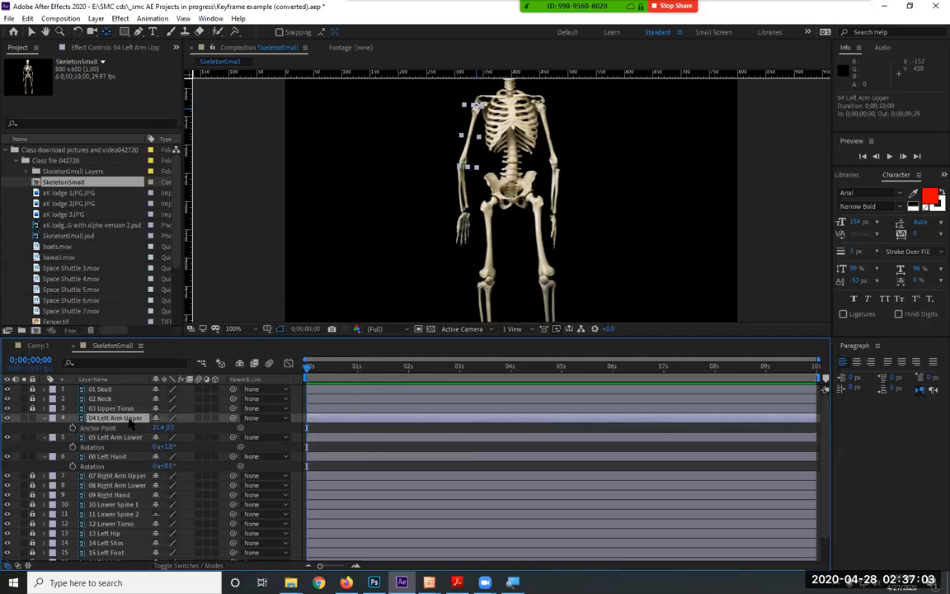
key(r)
drag(163, 427, 190, 437)
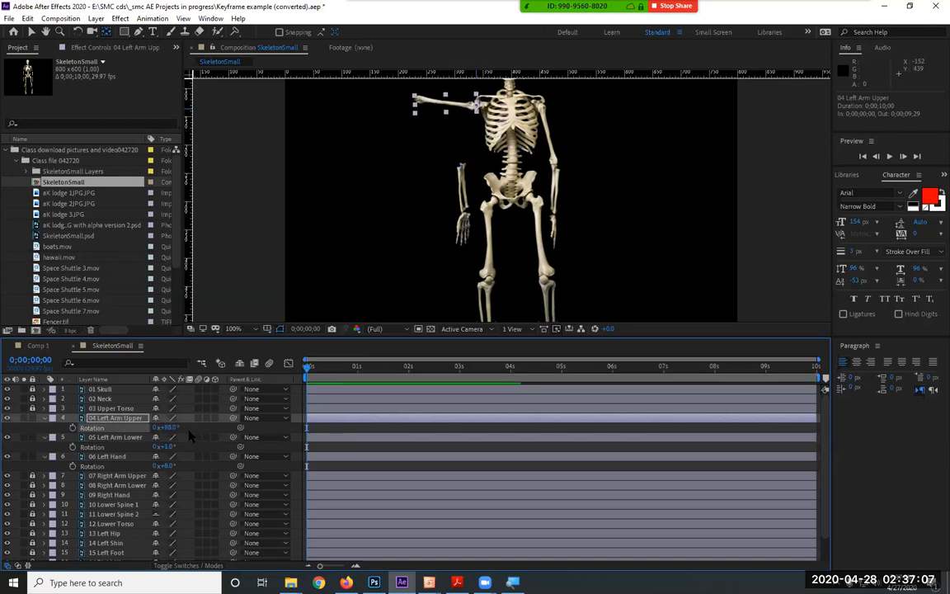
key(ctrl+z)
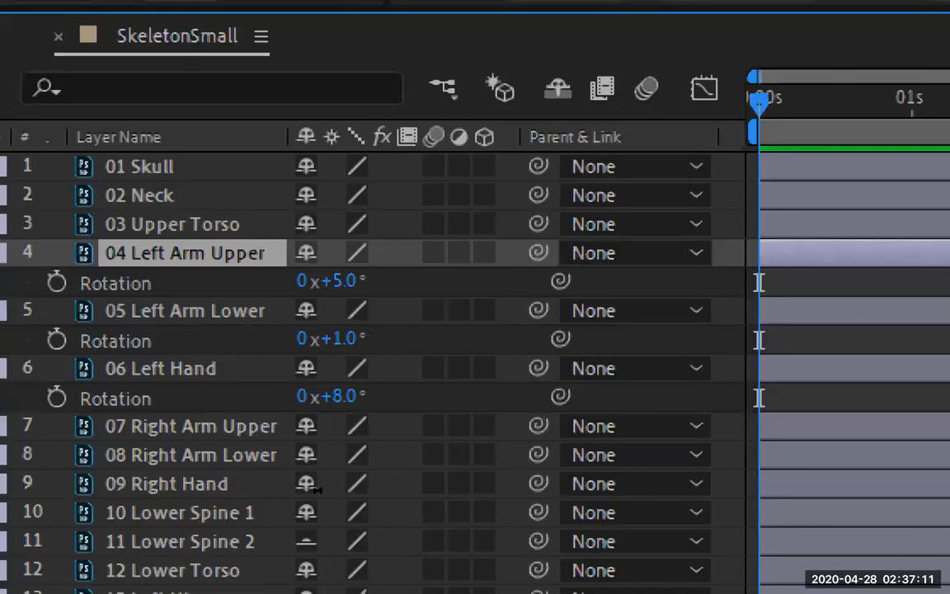
Step the layer selection down and up through the left arm layers, ending on 04 Left Arm Upper.
key(ctrl+Down)
key(ctrl+Down)
key(ctrl+Up)
key(ctrl+Up)
key(ctrl+Up)
key(ctrl+Down)
key(ctrl+Down)
key(ctrl+Down)
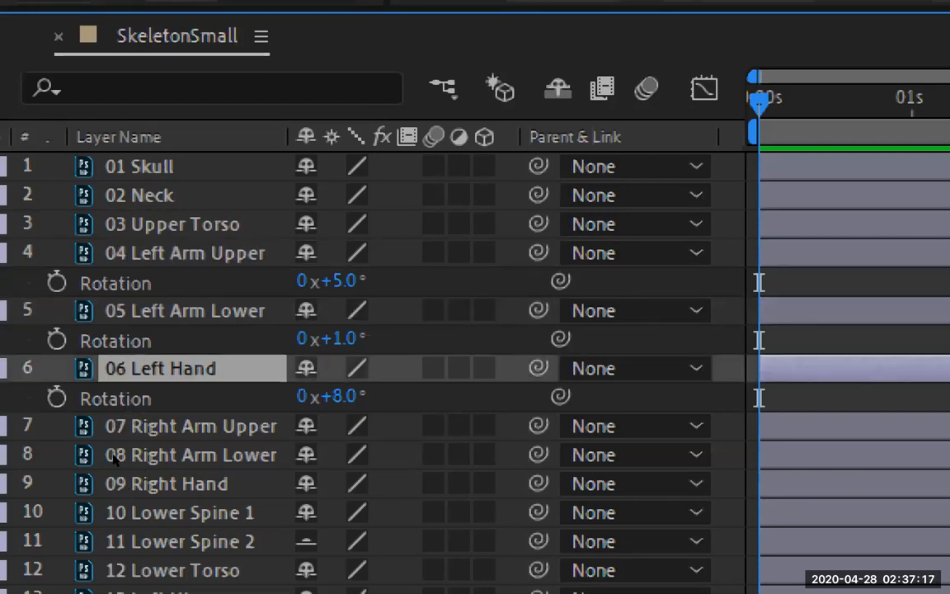
key(ctrl+Up)
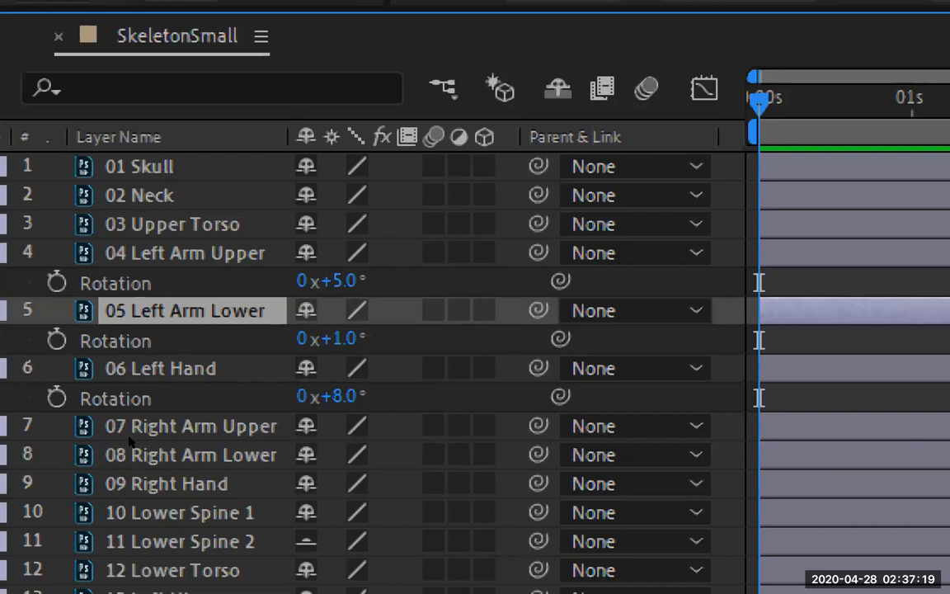
key(ctrl+Up)
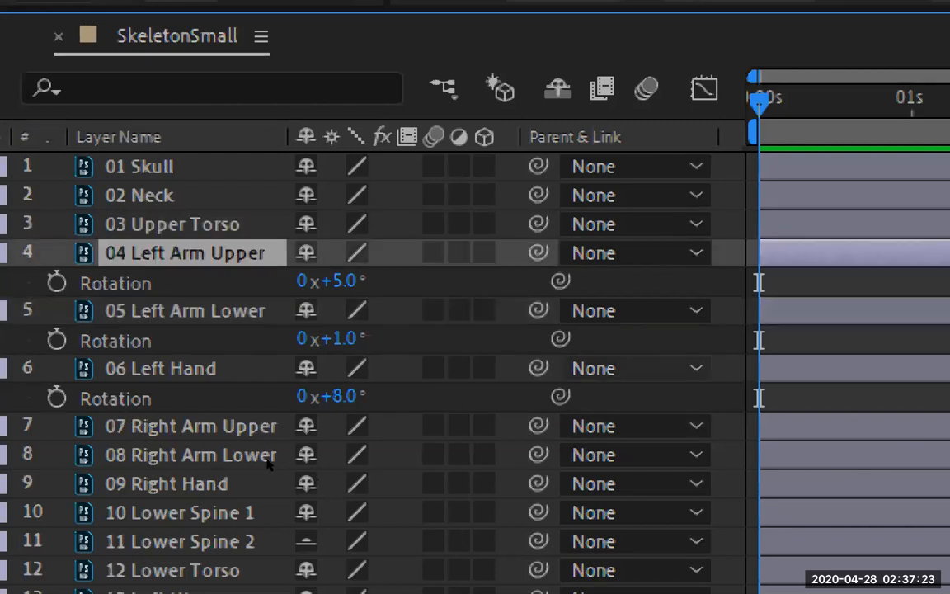
Parent 06 Left Hand to 05 Left Arm Lower and 05 Left Arm Lower to 04 Left Arm Upper with the pick whip.
click(635, 367)
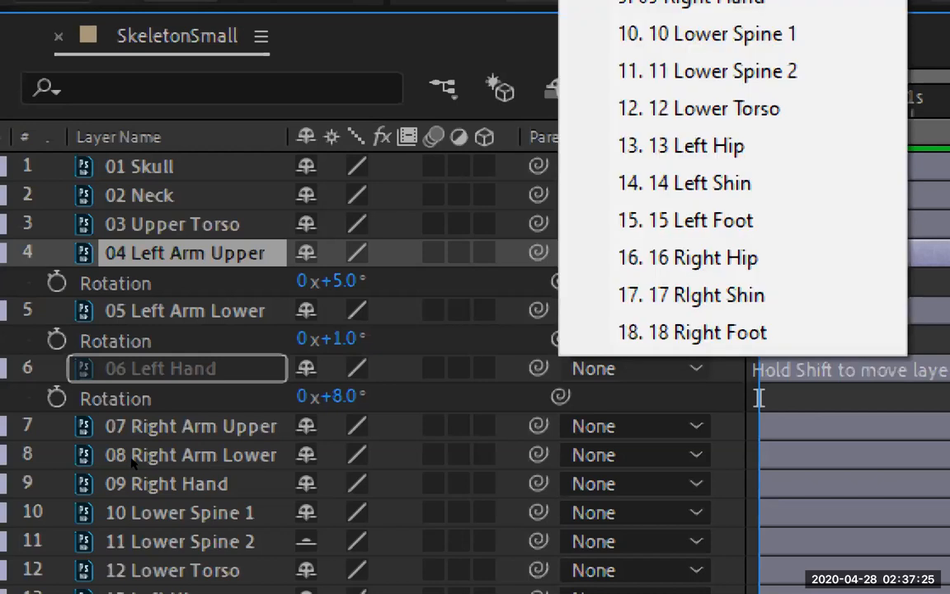
click(187, 458)
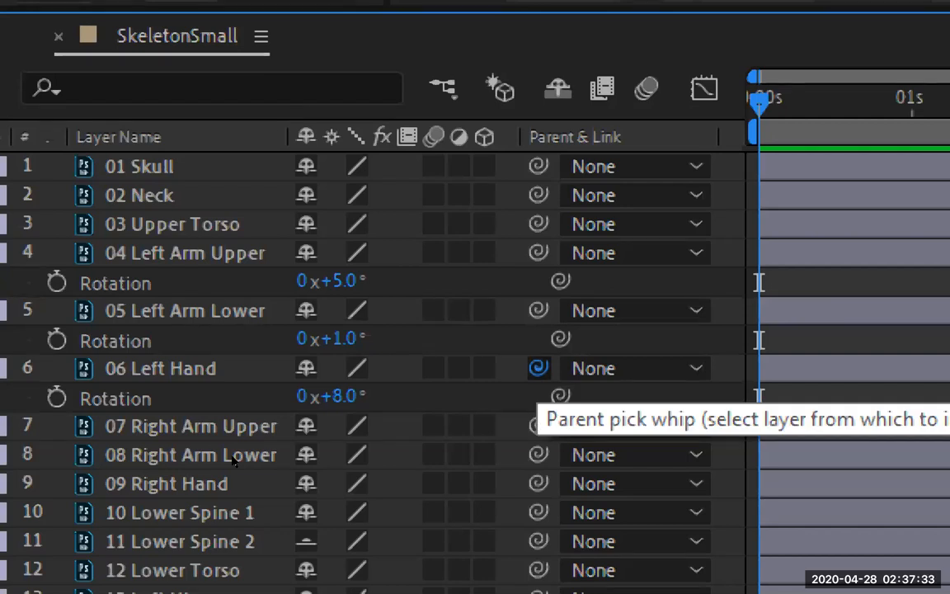
drag(537, 368, 183, 310)
mouse_move(537, 310)
mouse_down()
mouse_move(159, 273)
mouse_move(148, 254)
mouse_up()
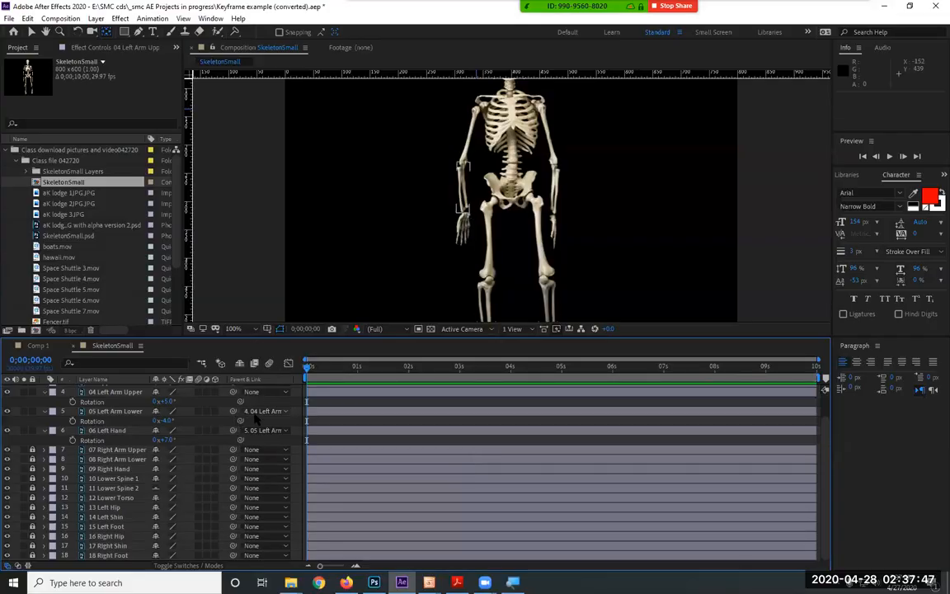
Rotate 04 Left Arm Upper to +4° and set its first Rotation keyframe at 0;00;00;00.
click(97, 402)
click(115, 392)
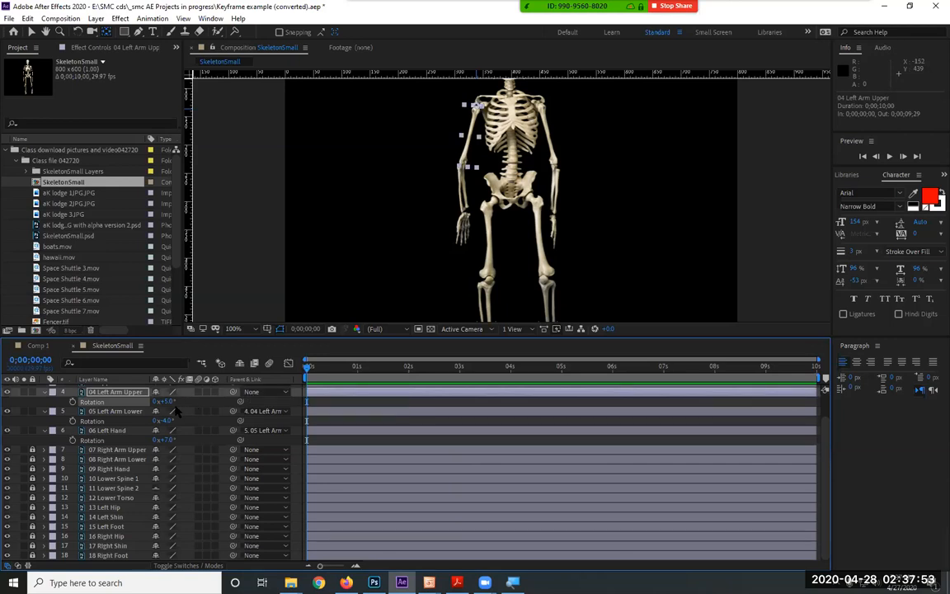
mouse_move(164, 401)
mouse_down()
mouse_move(213, 408)
mouse_move(171, 410)
mouse_up()
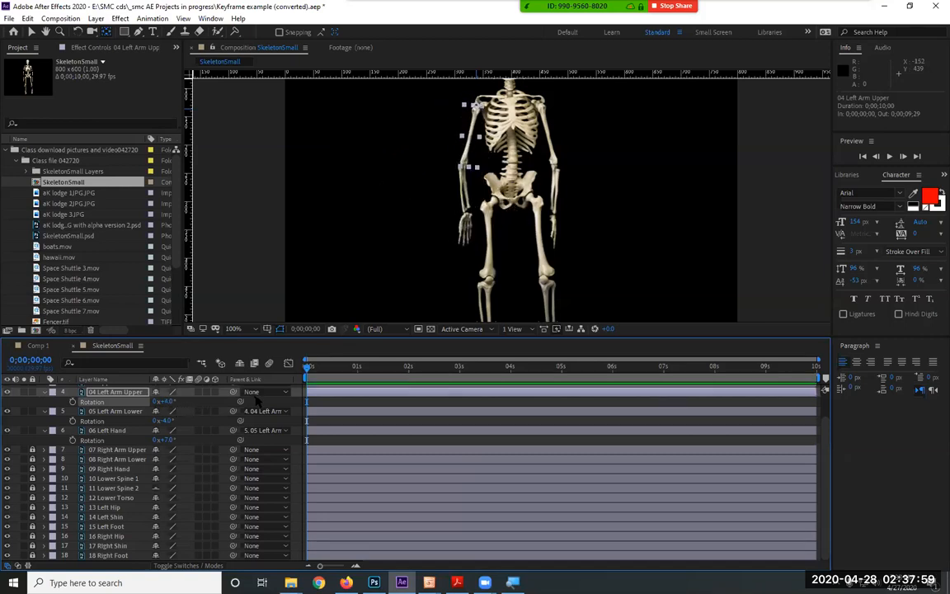
click(72, 401)
Keyframe the 04 Left Arm Upper rotation at +66° on 0;00;02;01 and at +94° on 0;00;02;29.
drag(307, 372, 409, 381)
drag(165, 401, 210, 405)
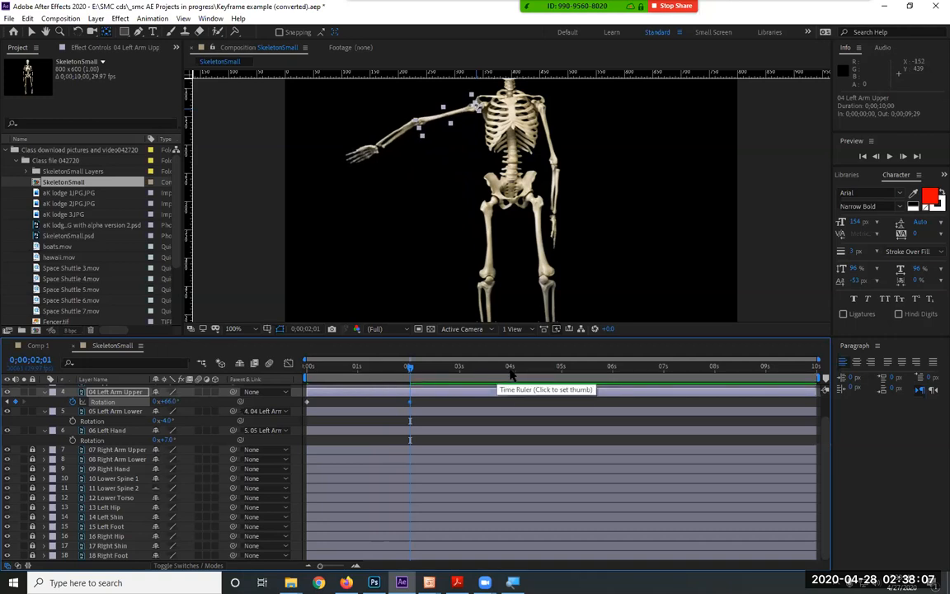
click(459, 371)
drag(180, 403, 183, 401)
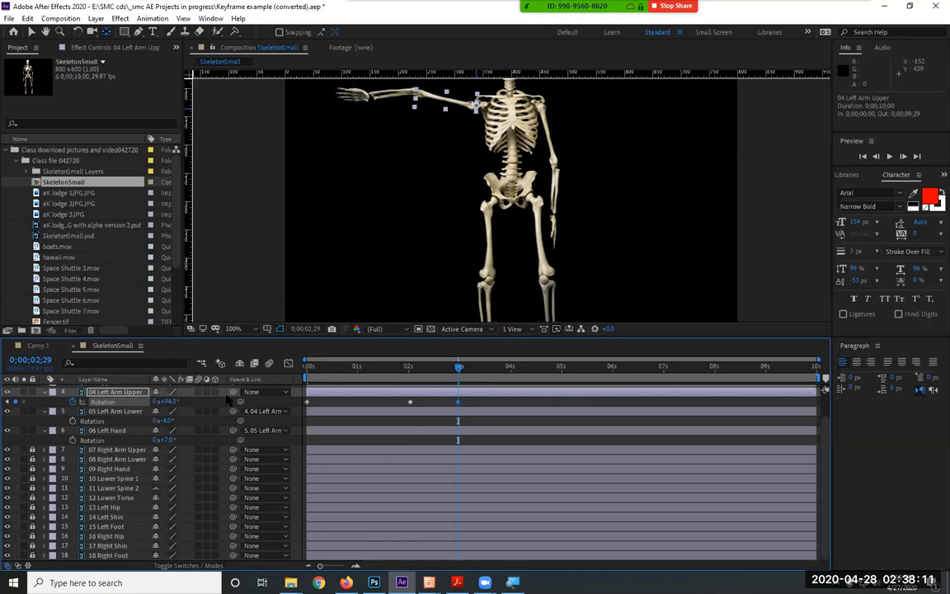
Keyframe the upper arm at +45° on 0;00;03;29, move that keyframe to 0;00;05;29, and key the arm lowered beside the body at 0;00;03;29.
scroll(474, 296, down, 1)
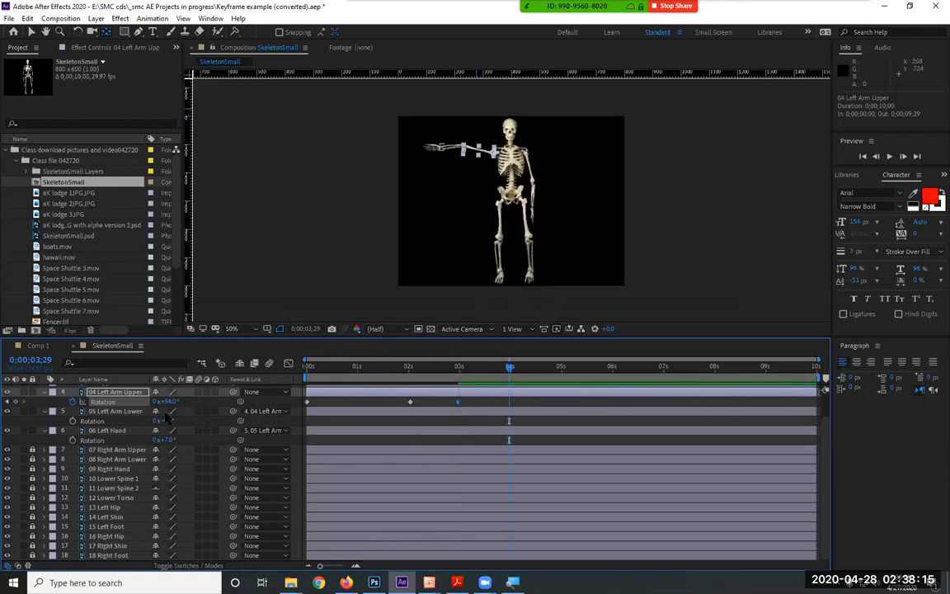
drag(171, 401, 146, 404)
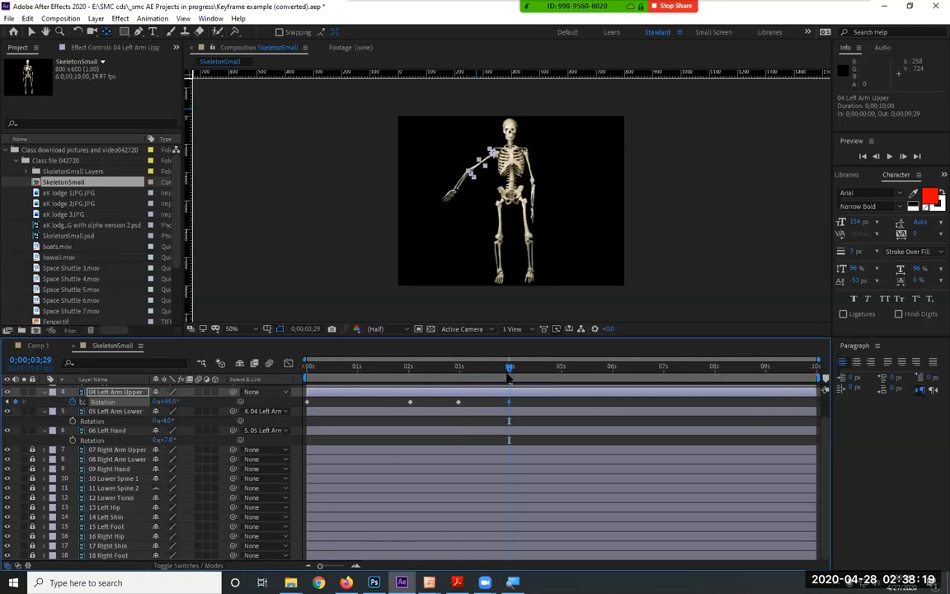
drag(509, 404, 610, 404)
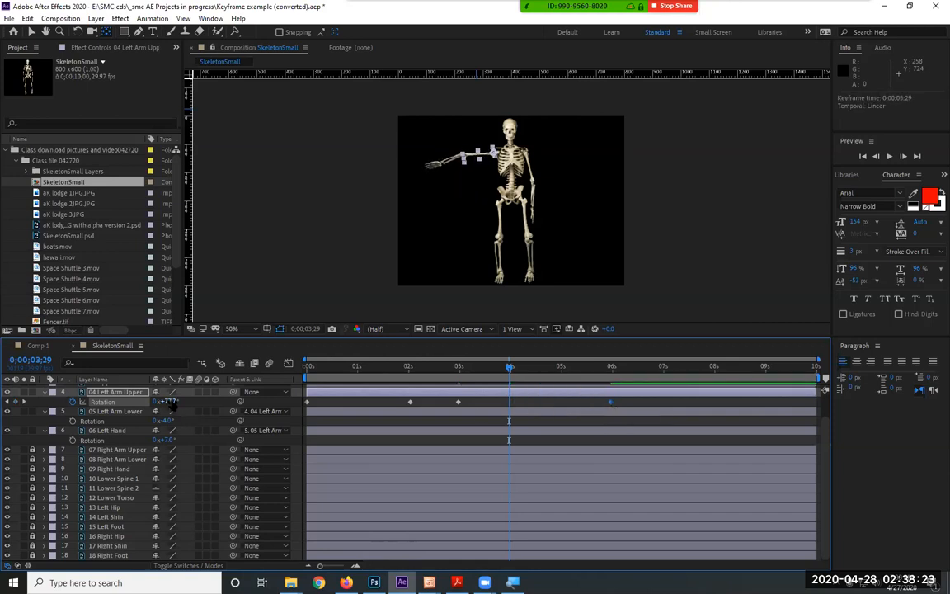
drag(161, 402, 119, 401)
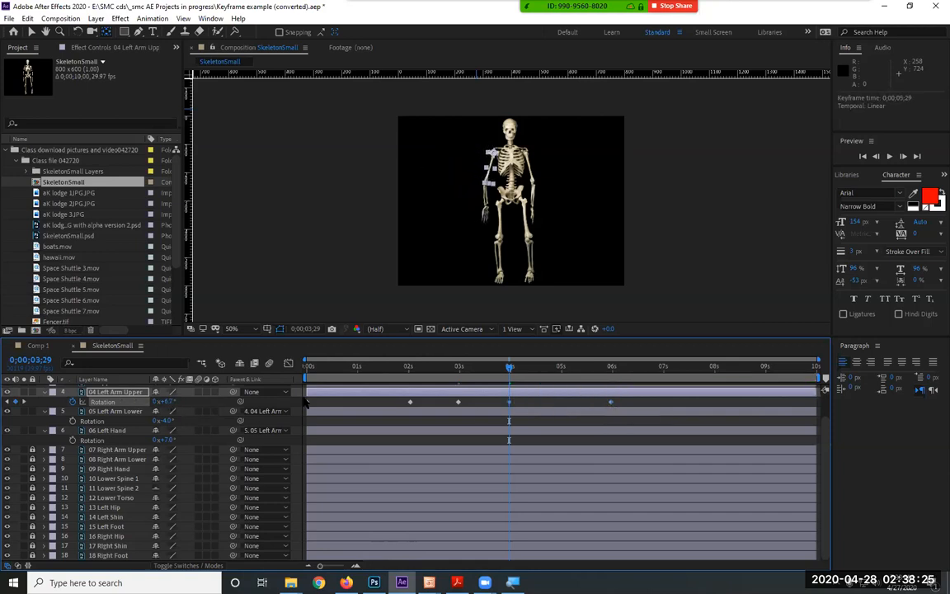
Preview the arm animation and move the second Rotation keyframe of 04 Left Arm Upper to 0;00;01;13.
key(space)
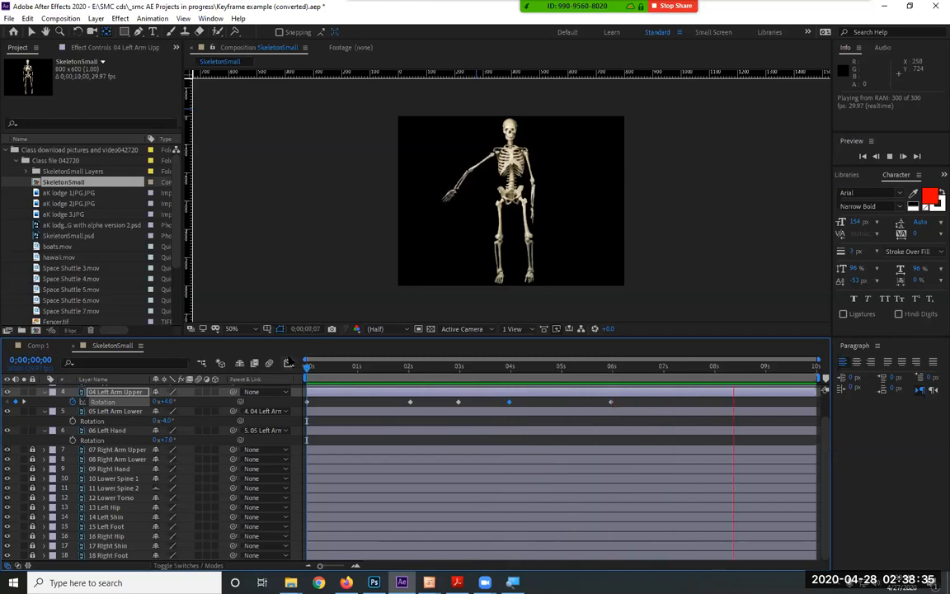
key(space)
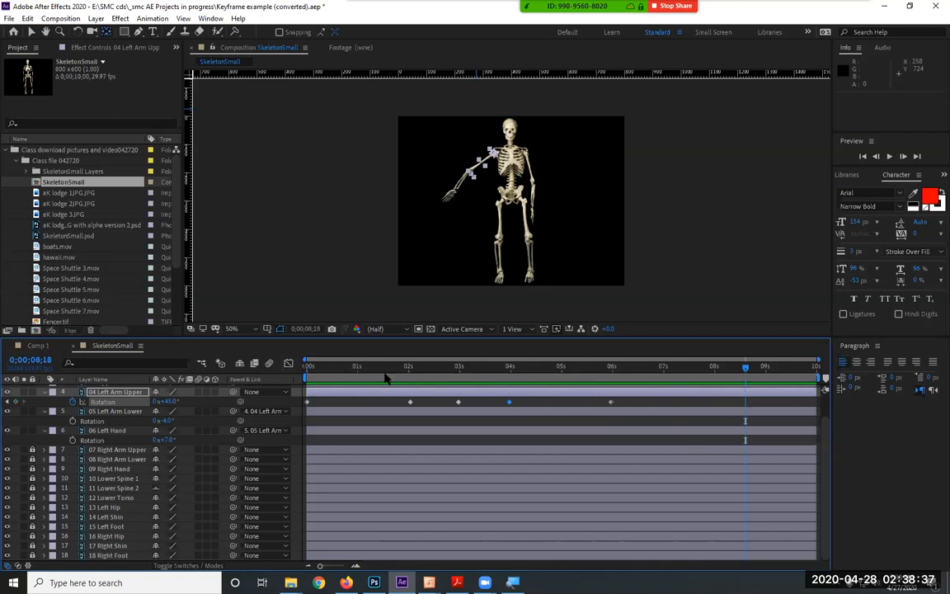
key(Home)
drag(411, 404, 381, 403)
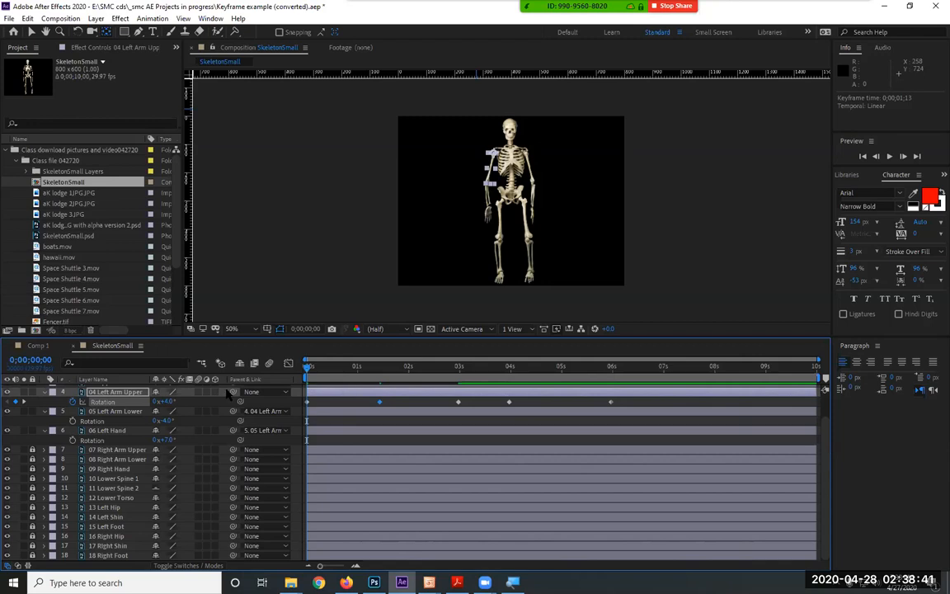
Keyframe the 06 Left Hand rotation from 0;00;00;00, swinging it at 0;00;00;08 and again on to -26° at 0;00;01;12.
click(118, 430)
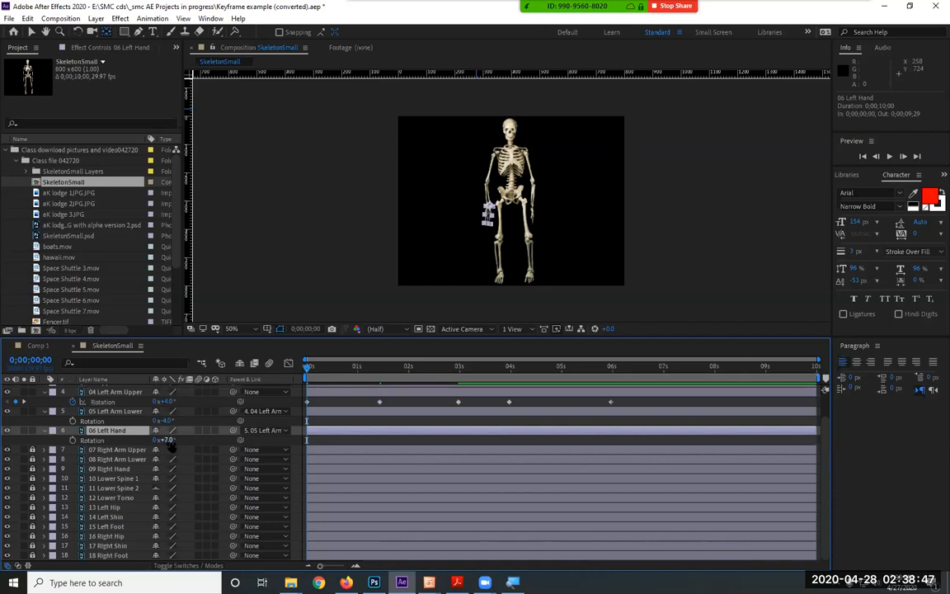
click(73, 440)
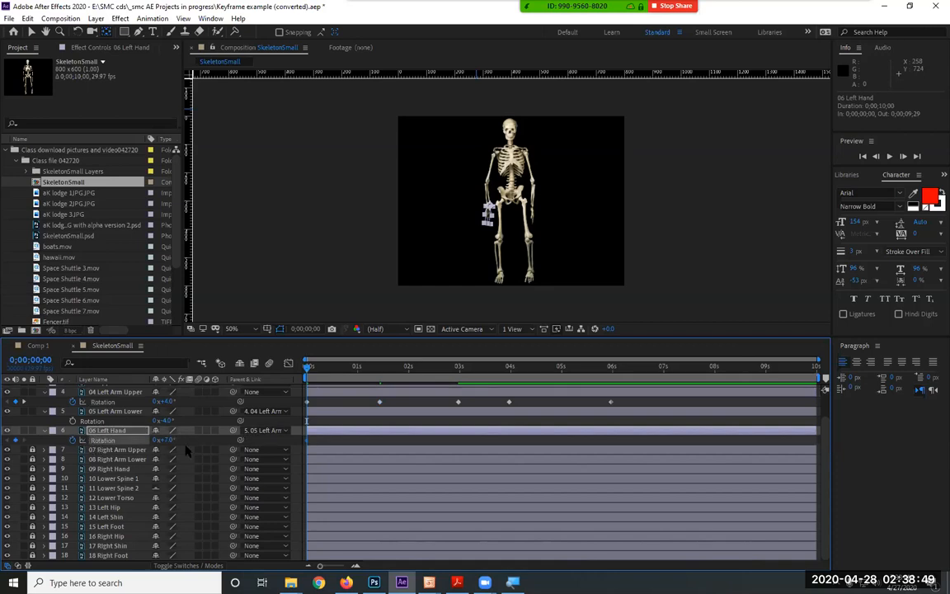
drag(309, 370, 320, 369)
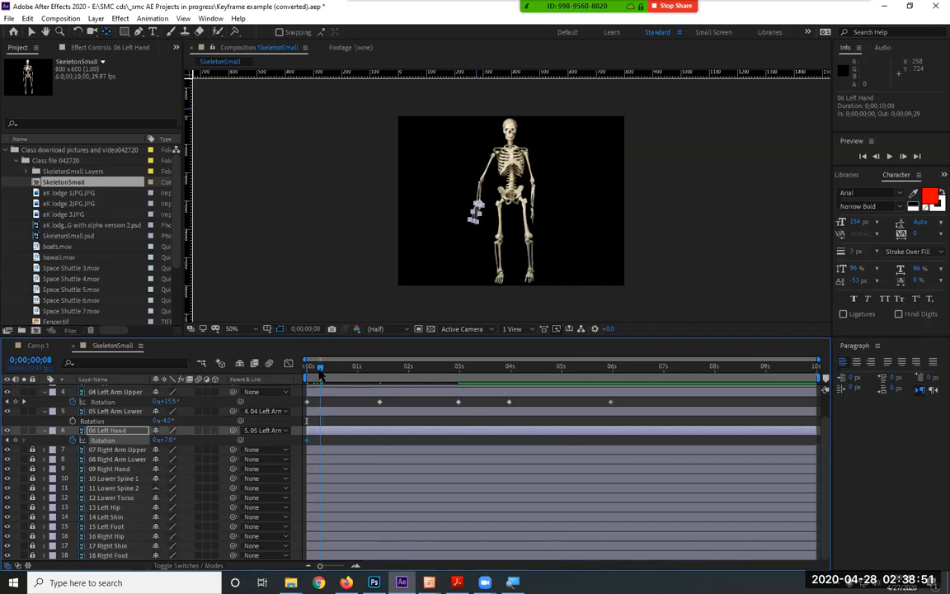
drag(169, 440, 200, 444)
click(344, 370)
click(379, 368)
Copy the four 06 Left Hand rotation keyframes and paste them three times in succession further along the timeline.
drag(409, 441, 304, 446)
key(ctrl+c)
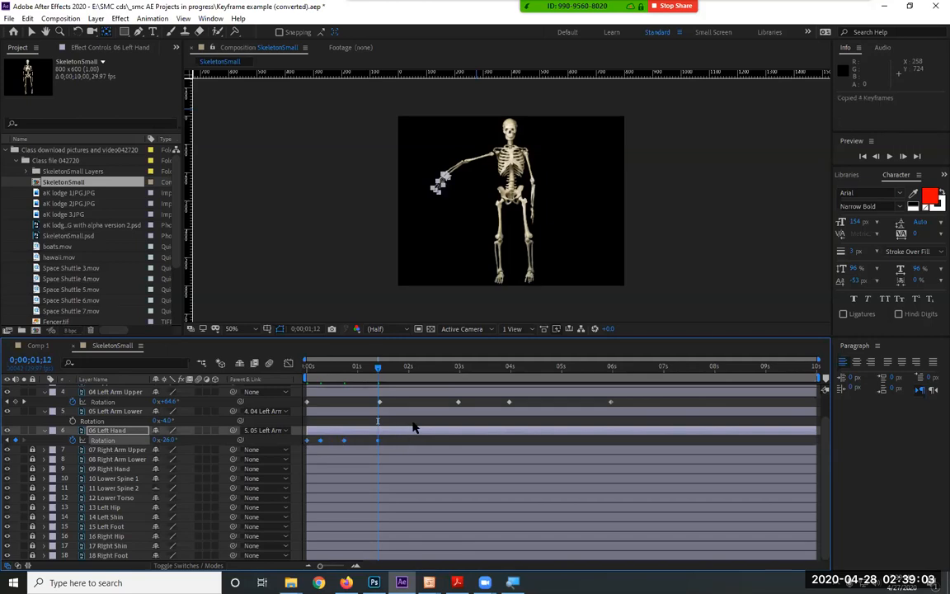
key(Page_Down)
key(Page_Down)
key(Page_Down)
key(Page_Down)
key(Page_Down)
key(ctrl+v)
click(489, 368)
key(ctrl+v)
click(580, 368)
key(ctrl+v)
click(352, 368)
Preview the hand motion and remove all Rotation keyframes from 06 Left Hand.
key(space)
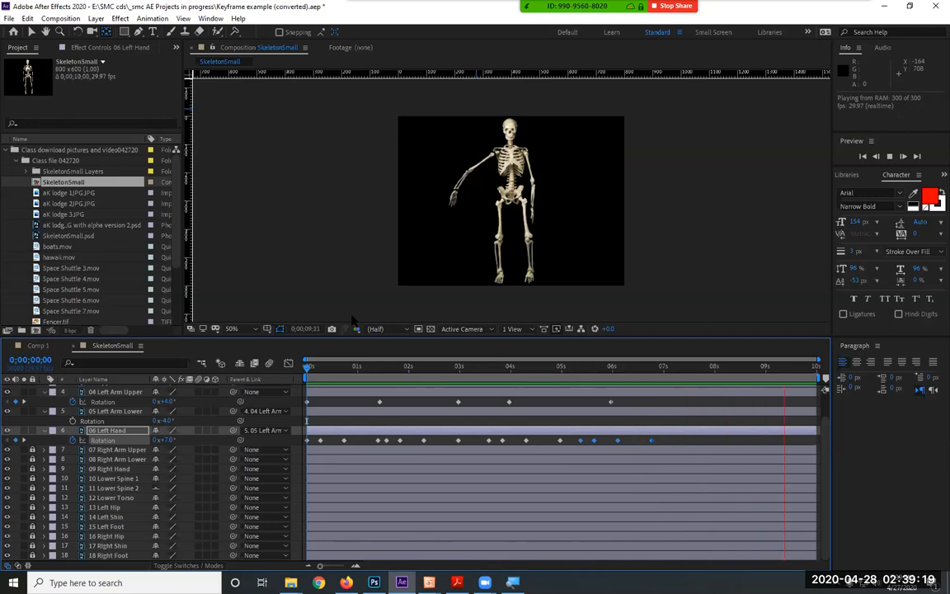
key(space)
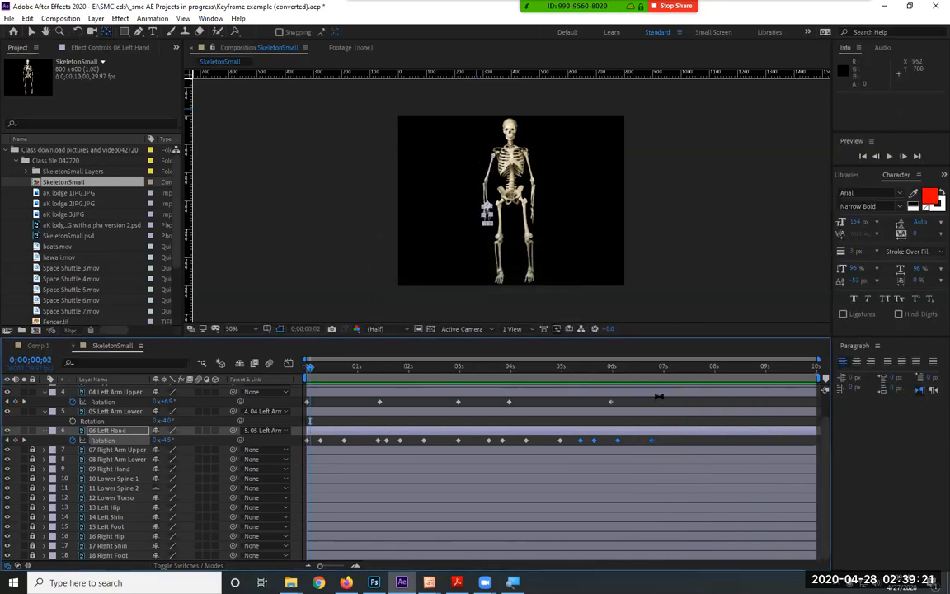
drag(683, 445, 345, 467)
click(72, 440)
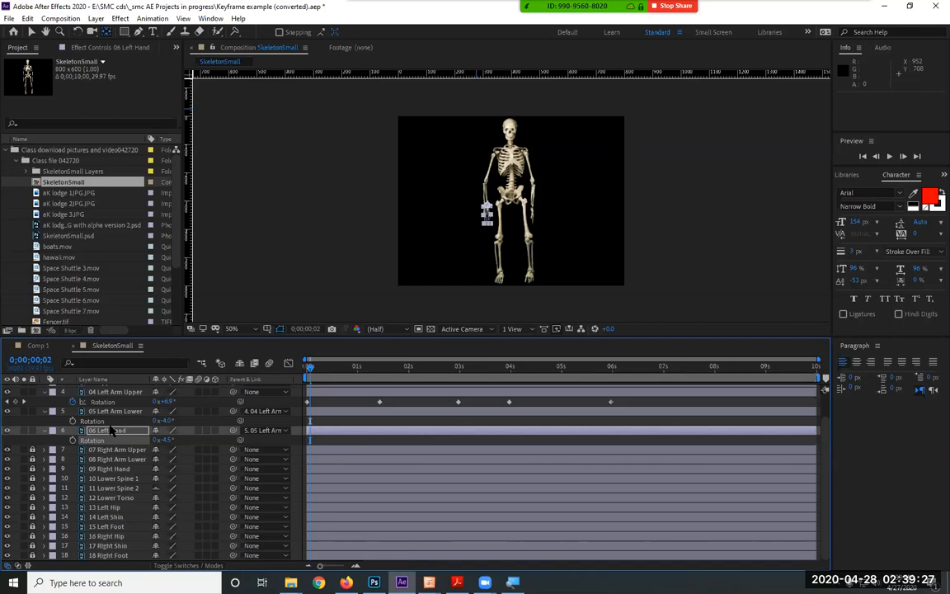
Select 04 Left Arm Upper and try to add a Puppet pin to the upper arm bone in a close-up view.
click(31, 31)
click(574, 247)
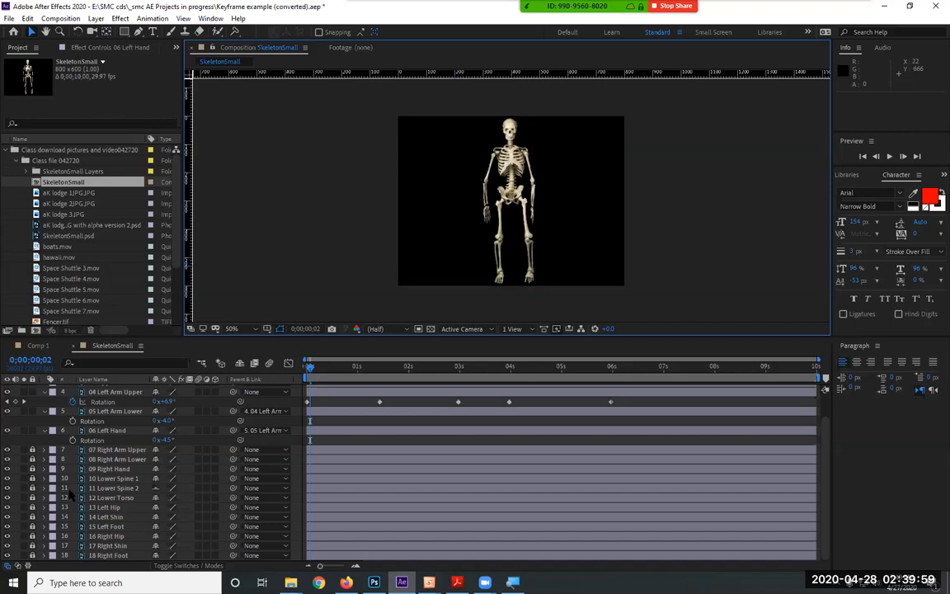
scroll(71, 492, up, 1)
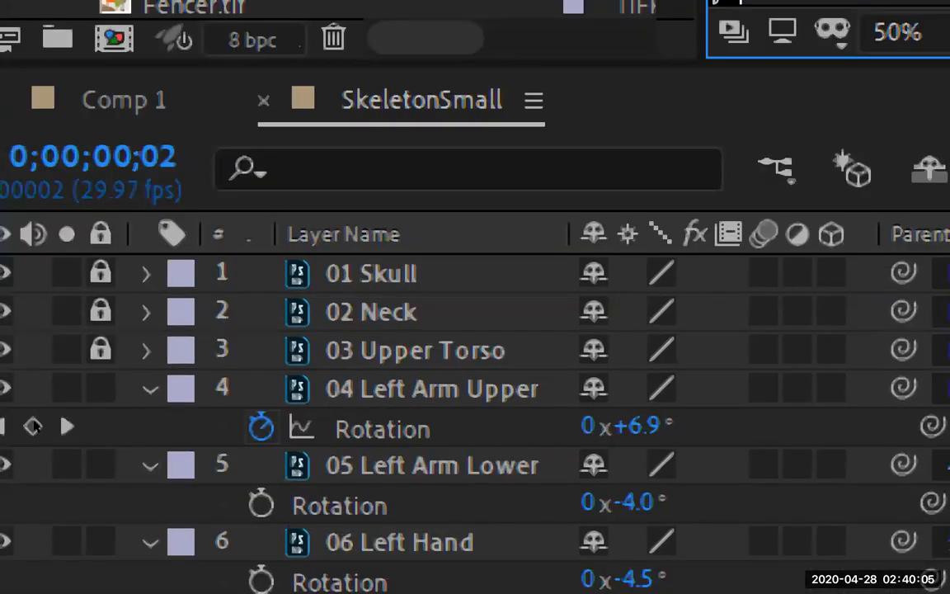
click(108, 435)
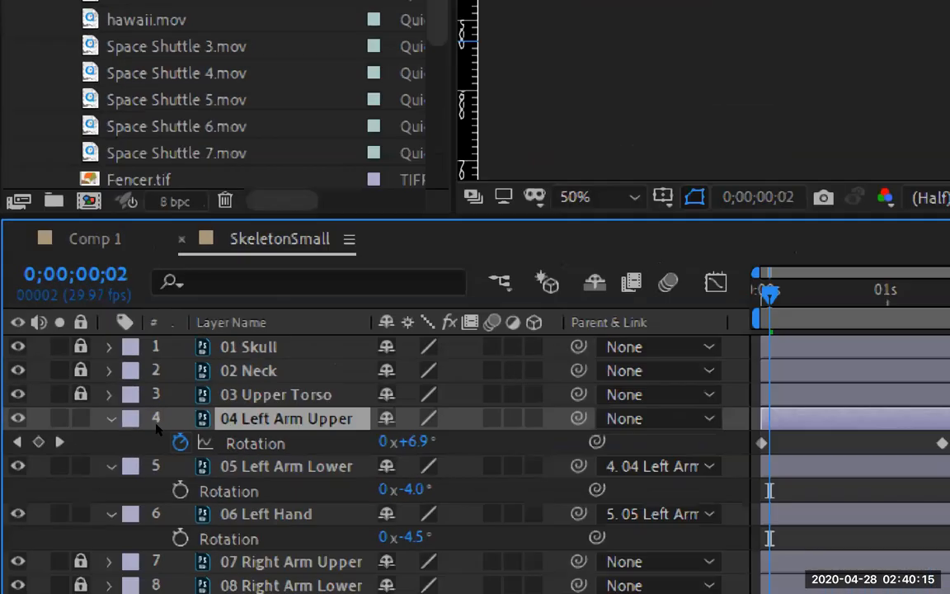
scroll(474, 155, up, 1)
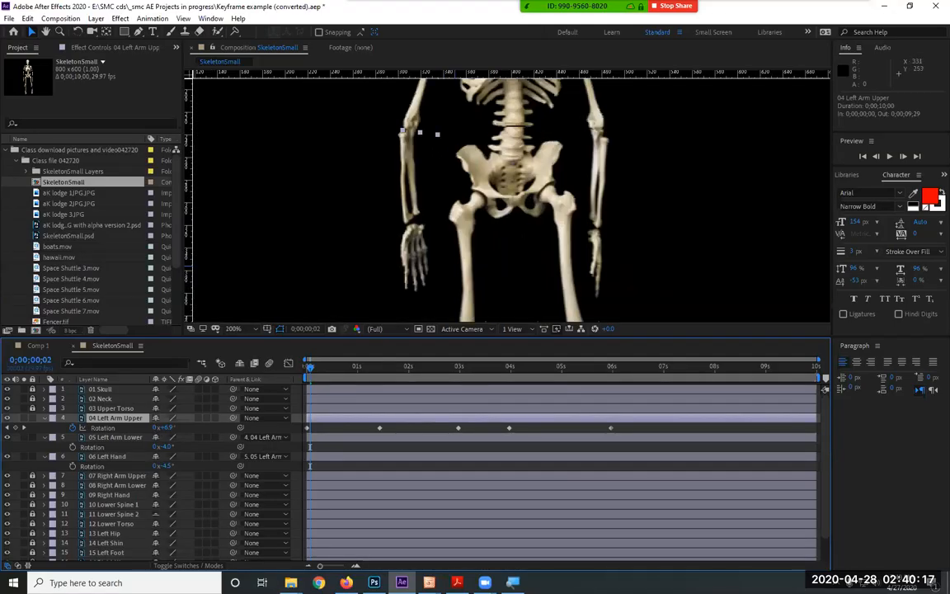
key(space)
drag(425, 114, 428, 235)
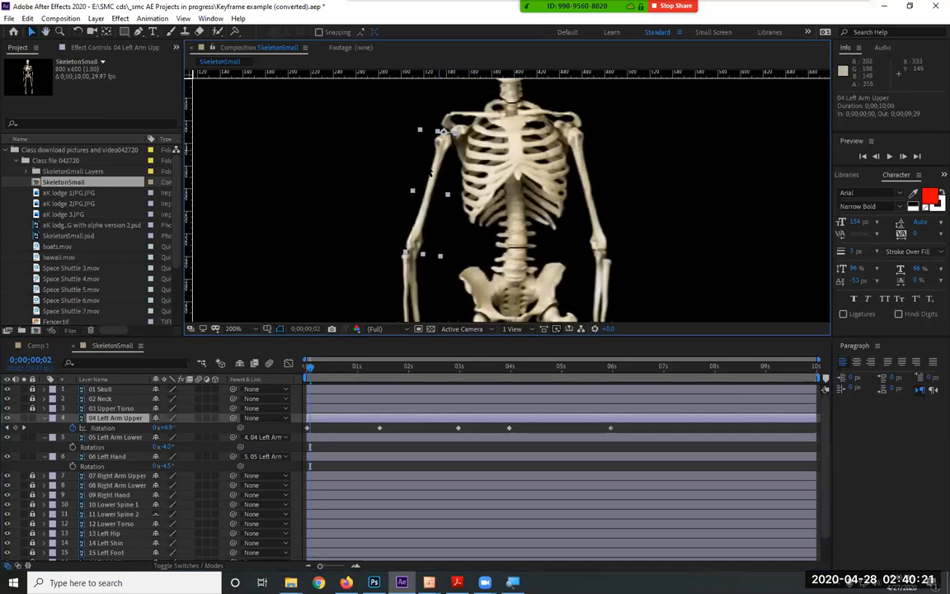
drag(235, 31, 267, 37)
click(376, 206)
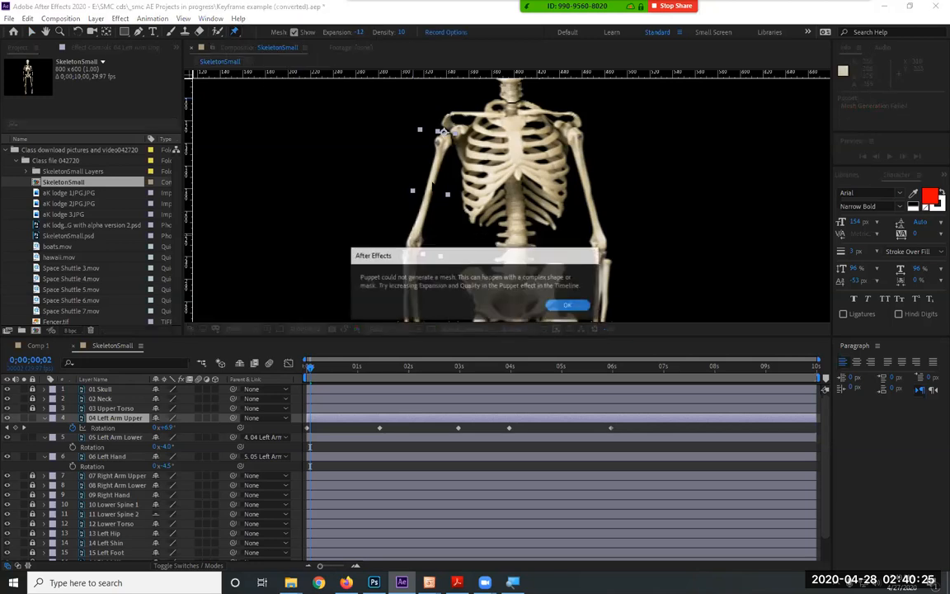
click(561, 306)
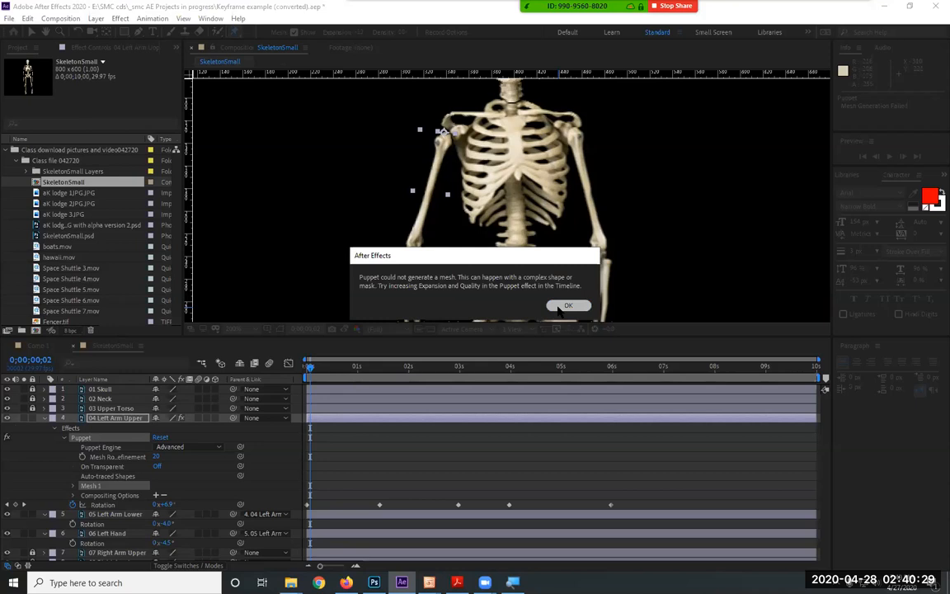
click(564, 306)
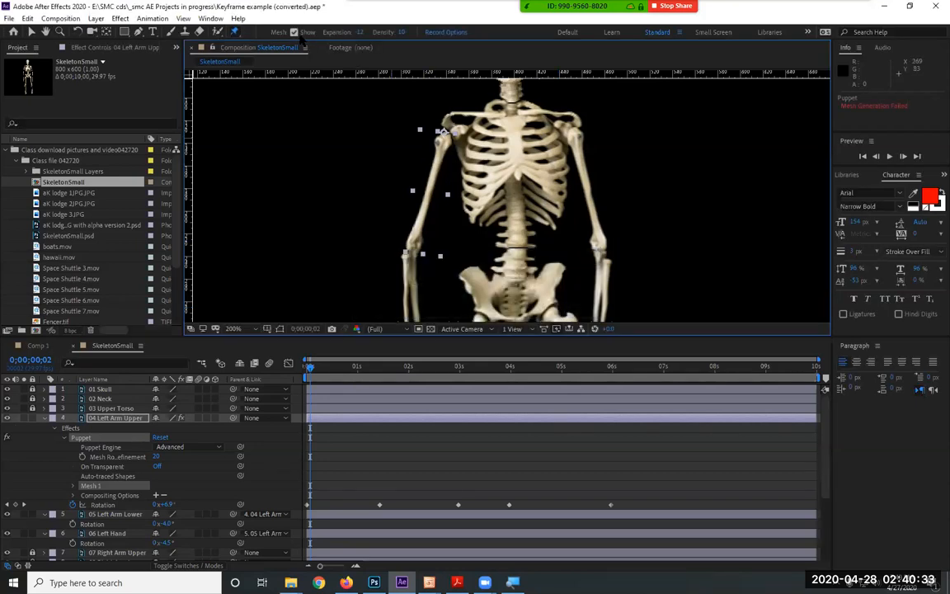
Set the Puppet mesh expansion to 3 and place pins at the elbow, middle and shoulder of the upper arm bone.
click(361, 32)
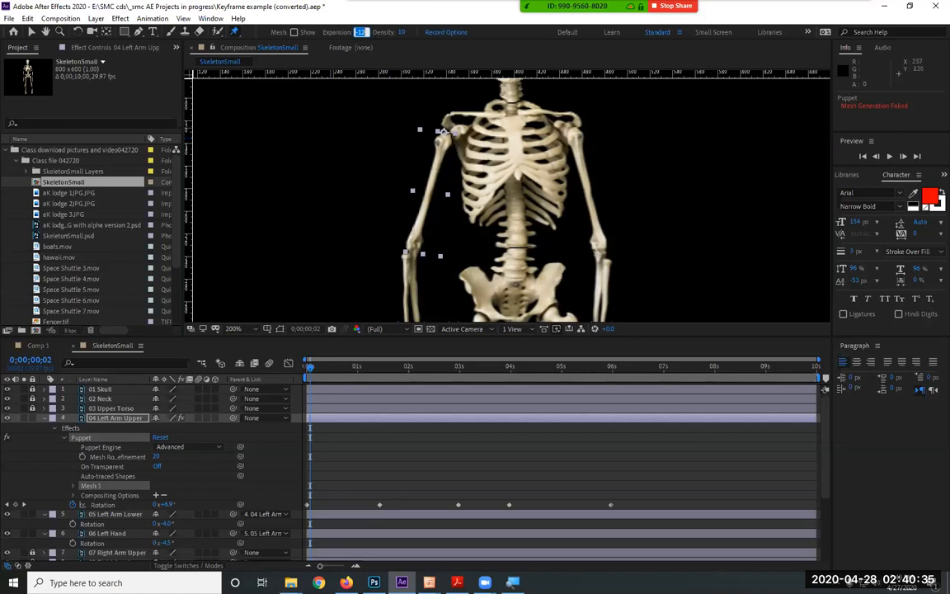
key(Return)
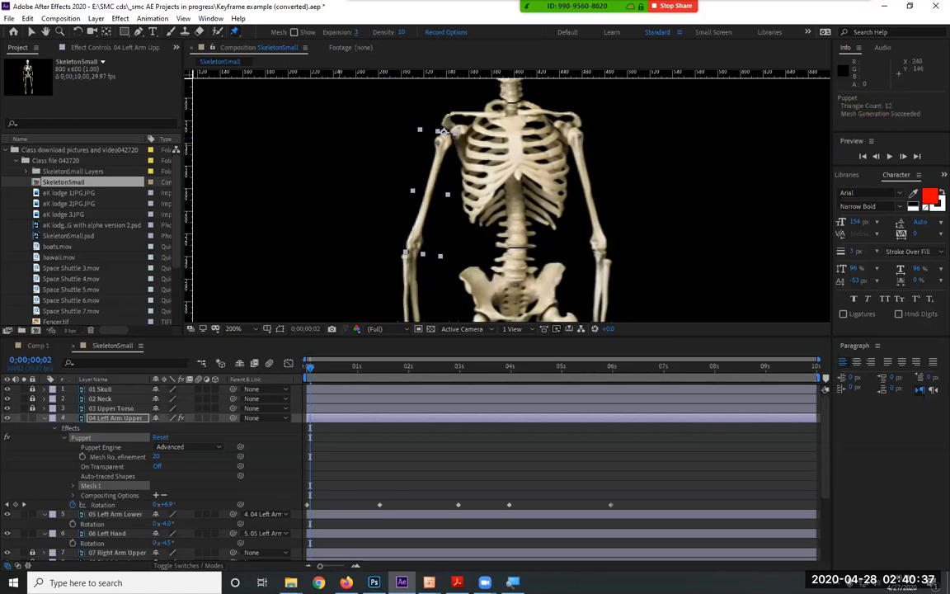
click(417, 230)
click(428, 191)
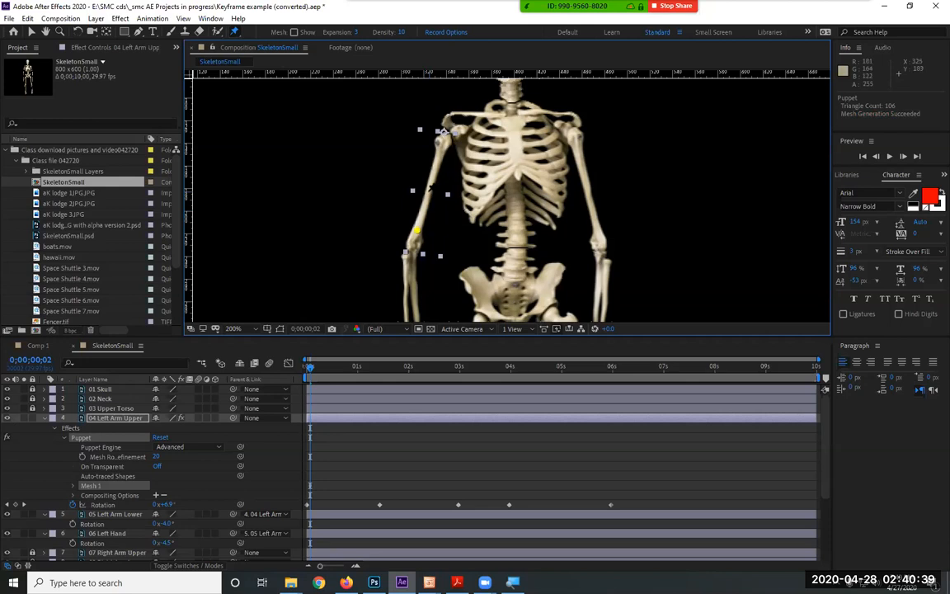
click(442, 137)
Bend the upper arm bone outward, away from the ribs, with its middle Puppet pin and preview the animation.
drag(428, 191, 395, 191)
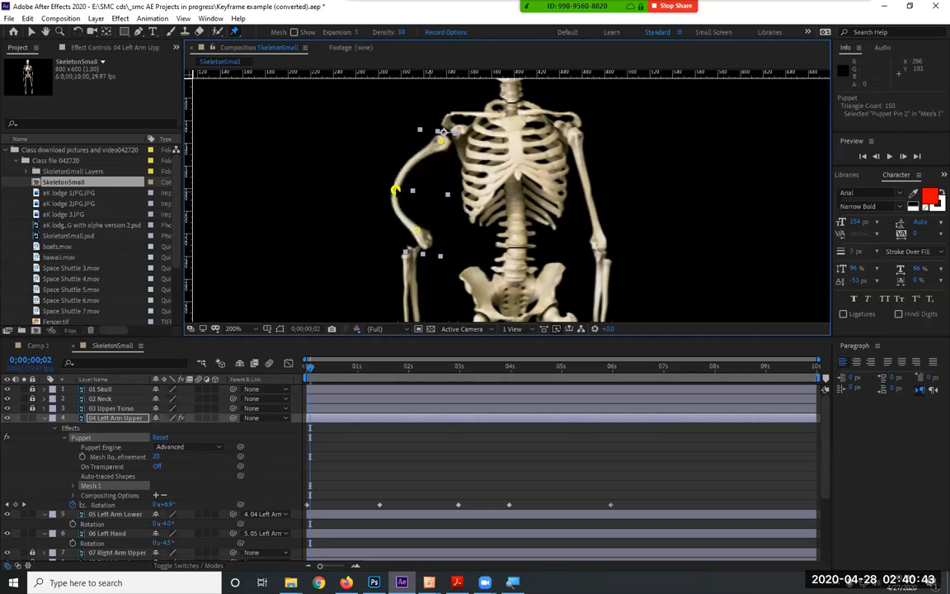
key(space)
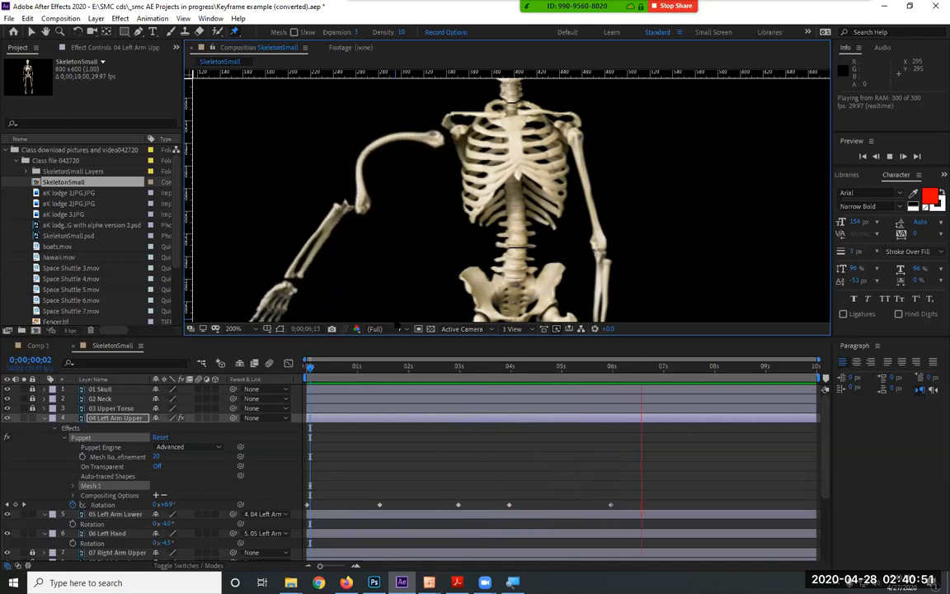
key(space)
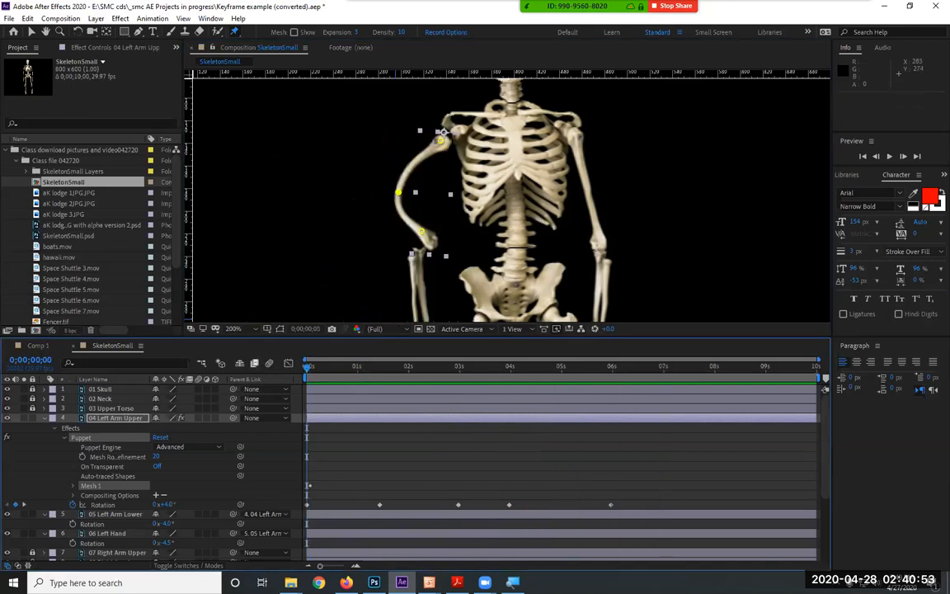
Straighten the upper arm with its middle pin at 0;00;00;00, record freehand motion of that pin, and play it back.
drag(398, 193, 427, 196)
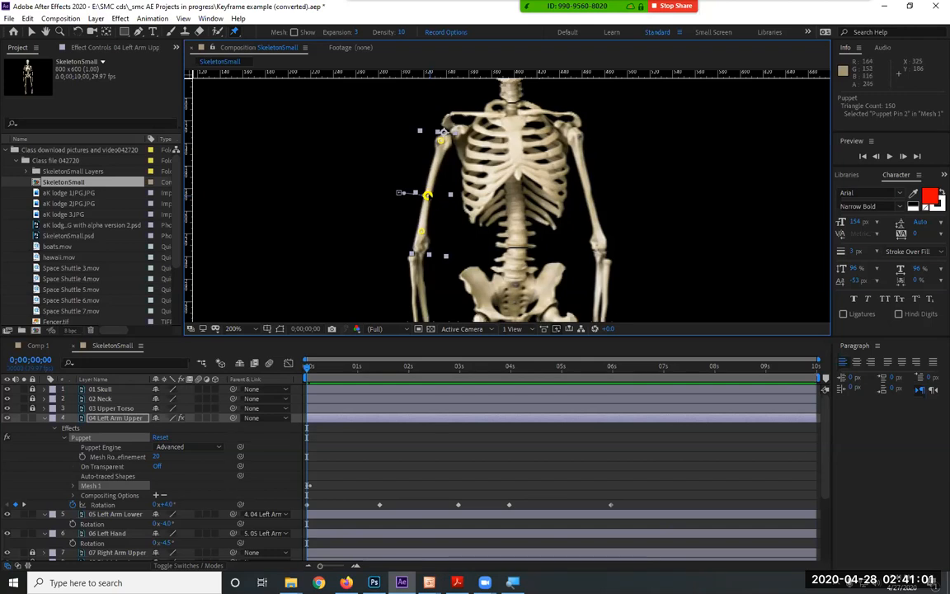
mouse_move(427, 195)
mouse_down()
mouse_move(357, 216)
mouse_move(326, 153)
mouse_move(338, 190)
mouse_move(397, 241)
mouse_move(346, 206)
mouse_move(359, 160)
mouse_move(338, 191)
mouse_move(328, 171)
mouse_up()
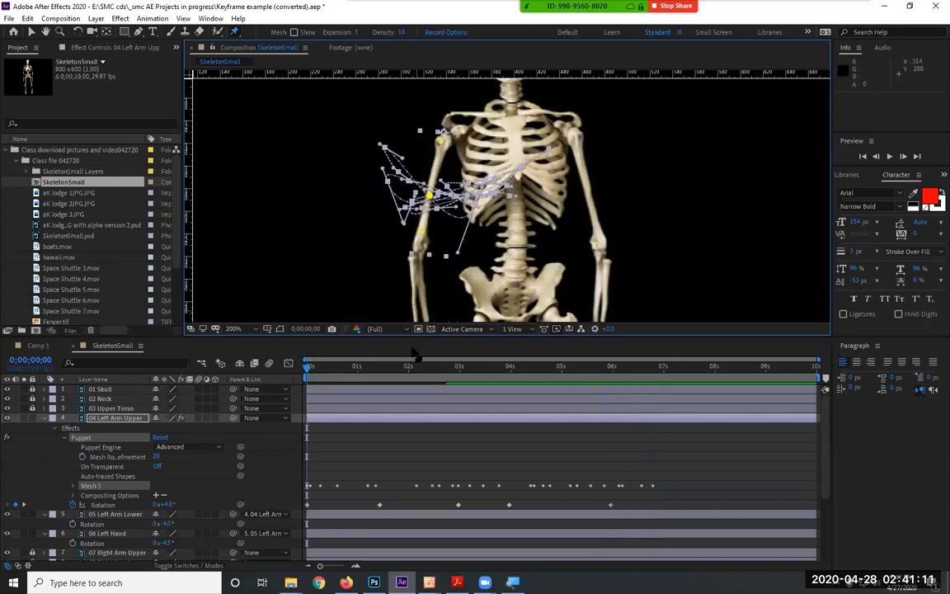
key(space)
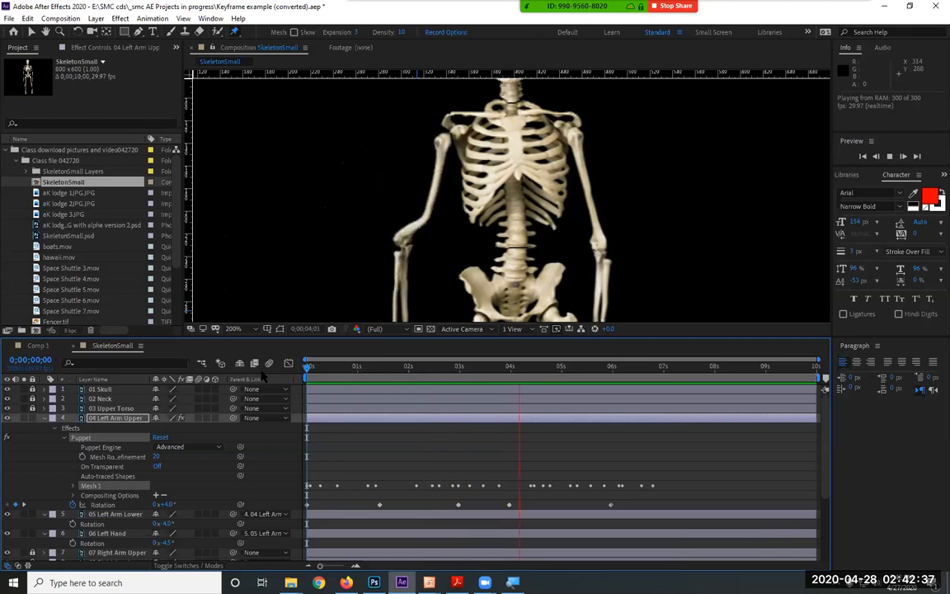
key(space)
Undo the recorded pin motion, delete the Puppet effect from 04 Left Arm Upper, and show only the layer's Rotation property.
click(84, 439)
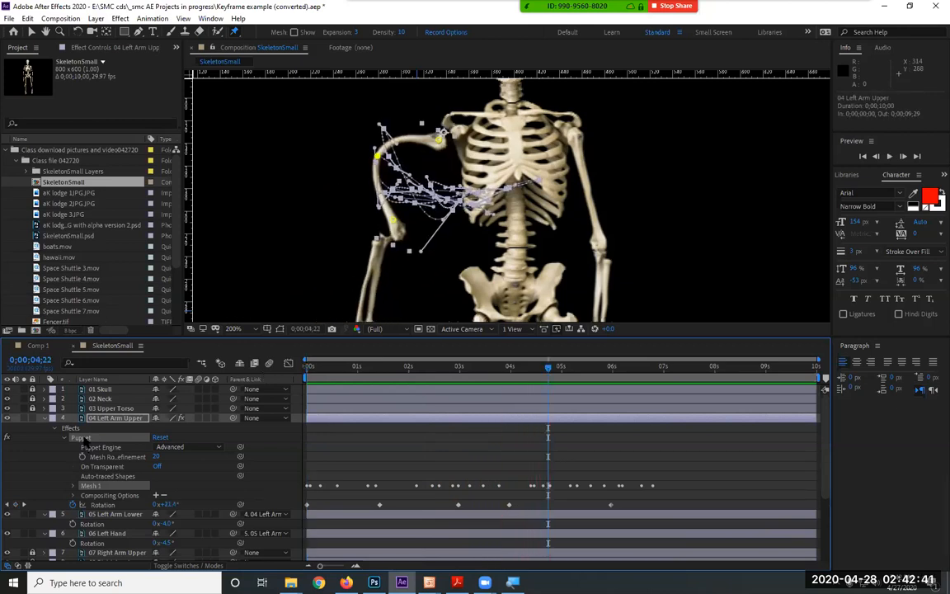
key(ctrl+z)
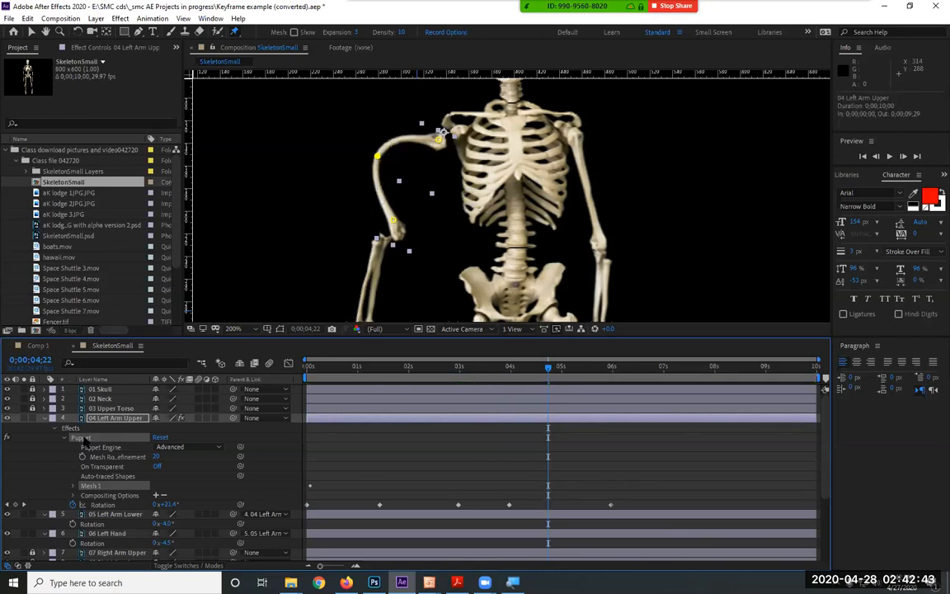
key(ctrl+z)
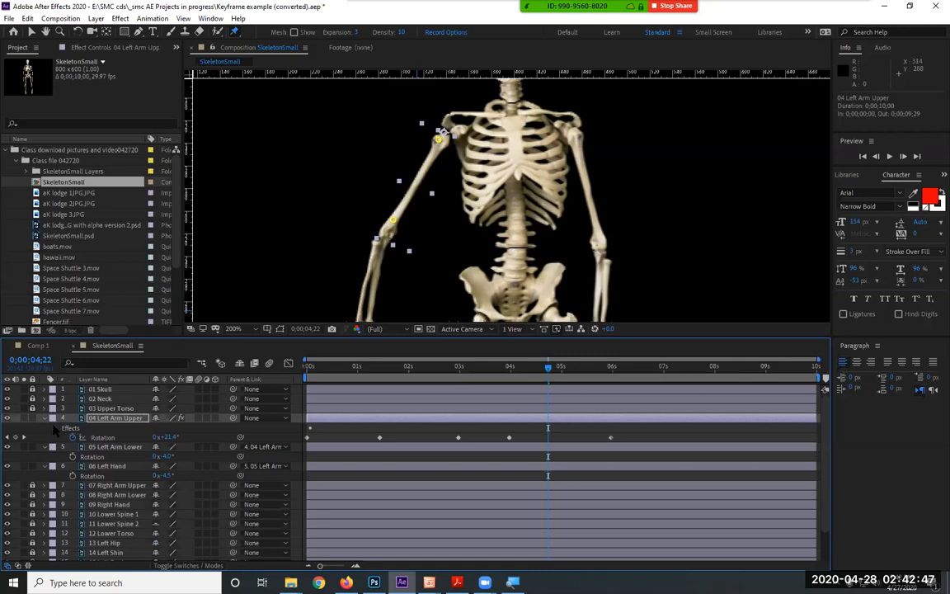
click(55, 428)
key(Delete)
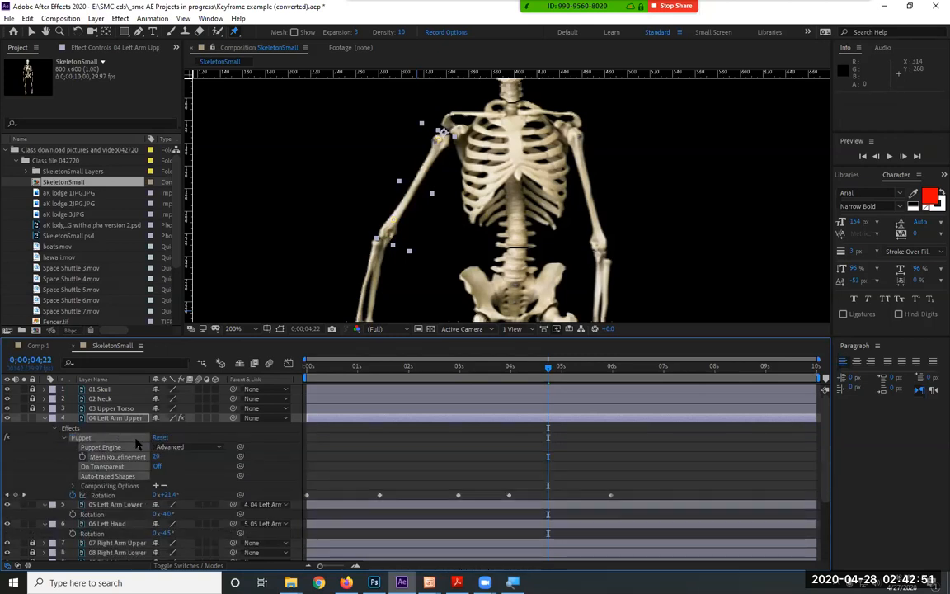
key(r)
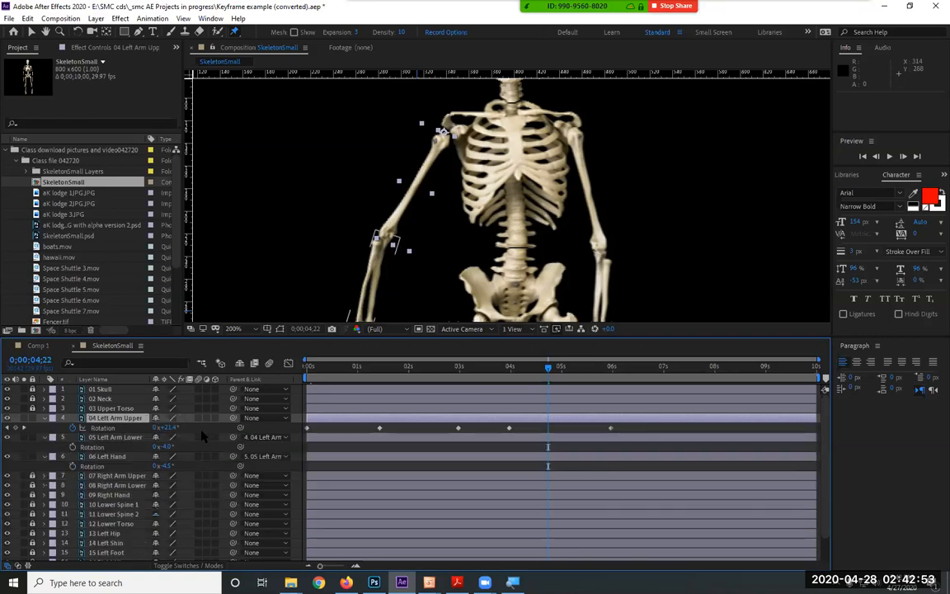
Play the skeleton's arm animation from the start.
key(Home)
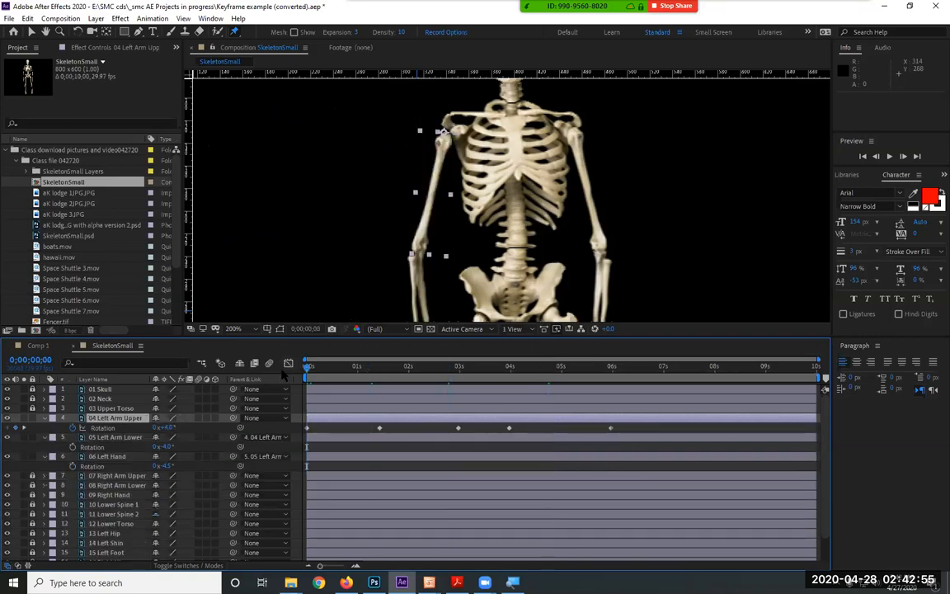
key(space)
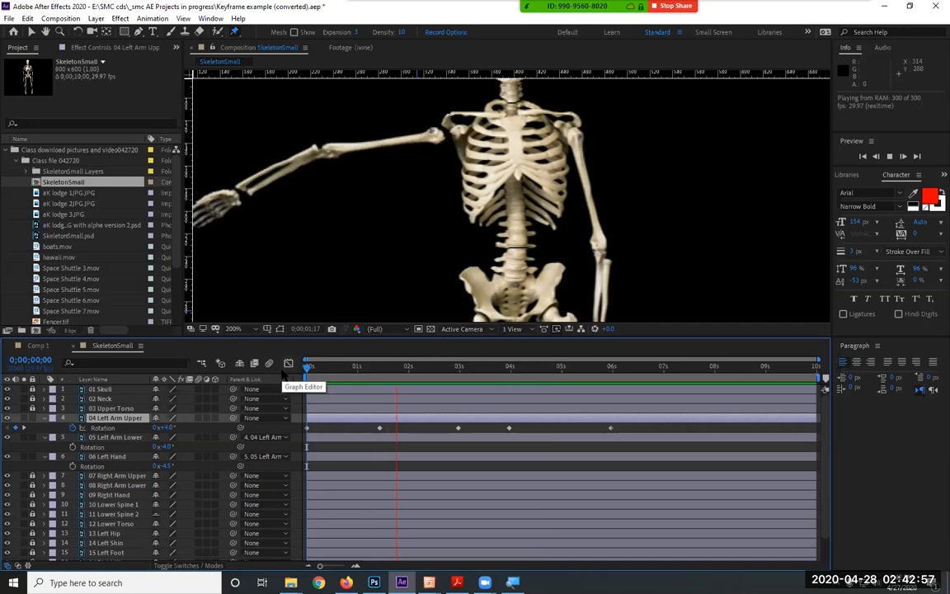
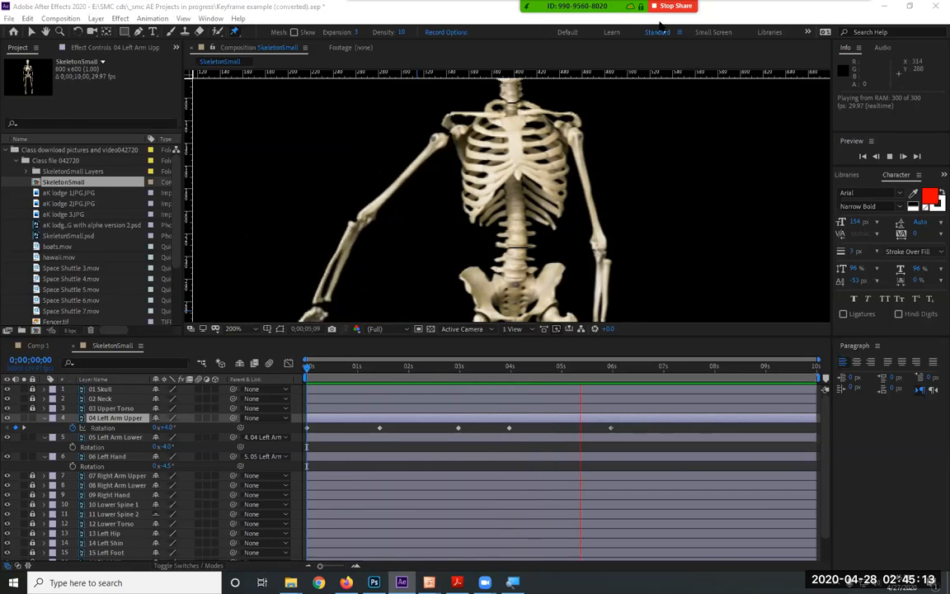
click(854, 14)
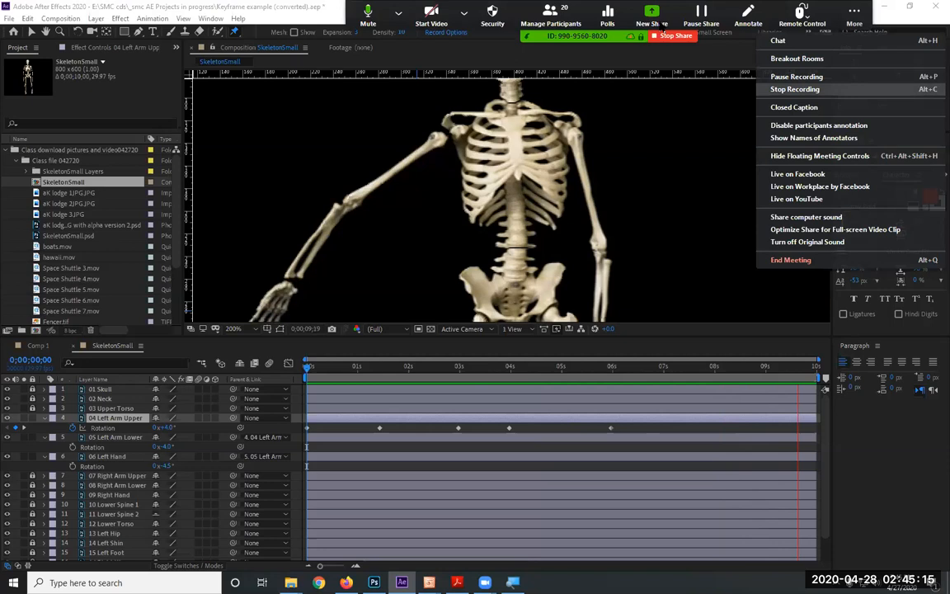